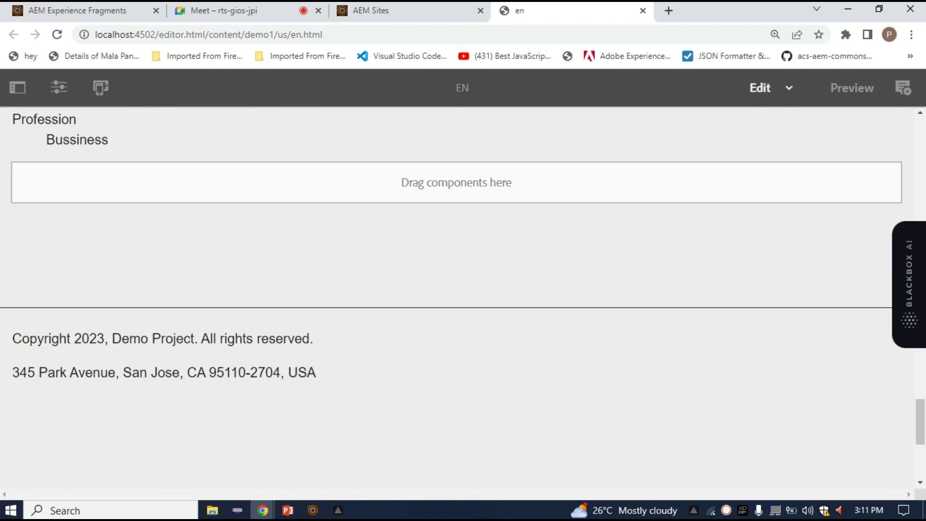
# Open the Footer variation of the Demo Project's Footer experience fragment (us/en/Site) for editing
pyautogui.click(410, 10)
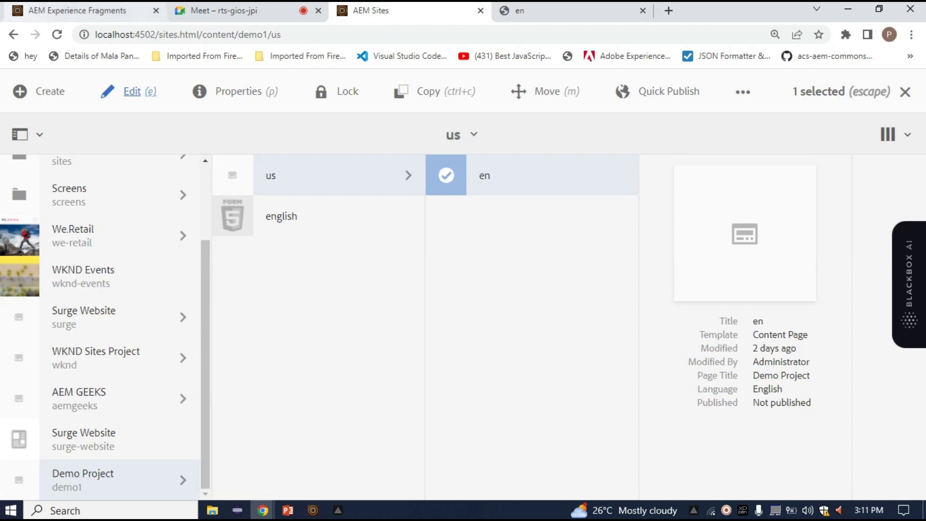
pyautogui.click(77, 11)
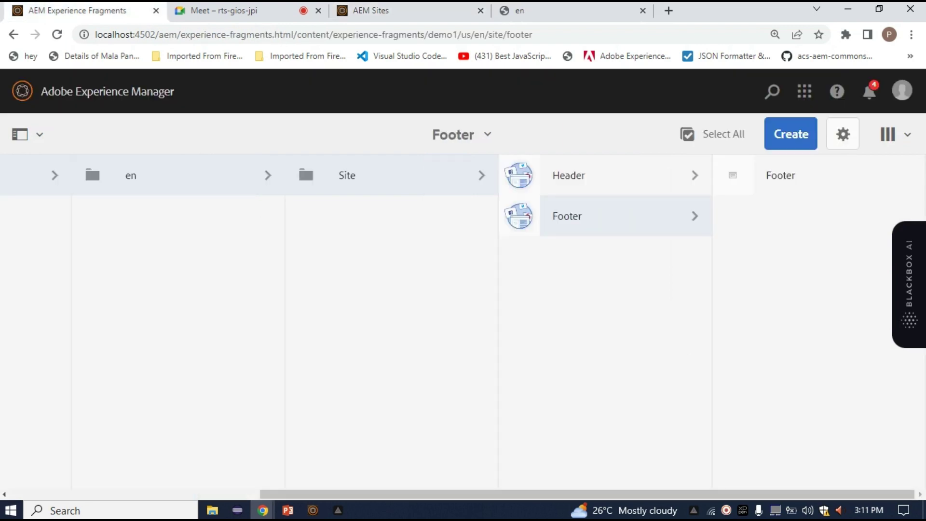
pyautogui.moveTo(395, 494); pyautogui.dragTo(144, 494)
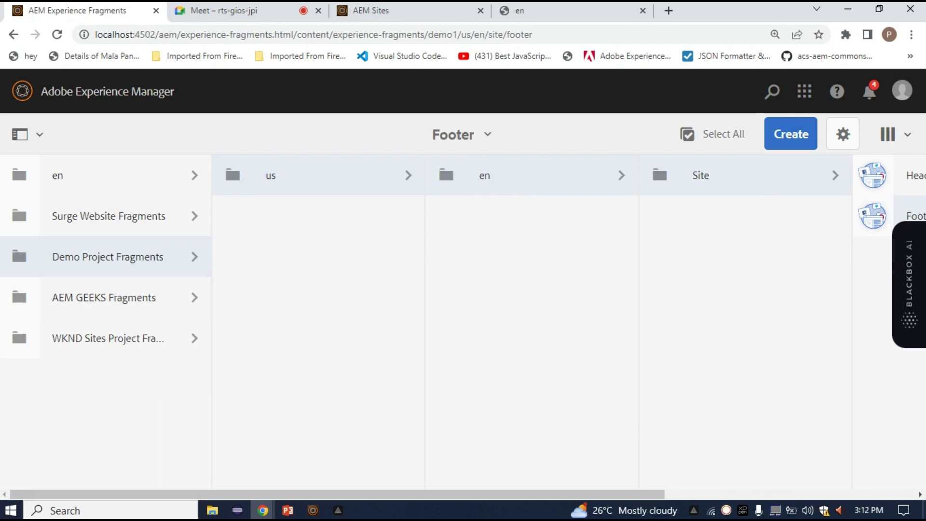
pyautogui.hscroll(5, 462, 290)
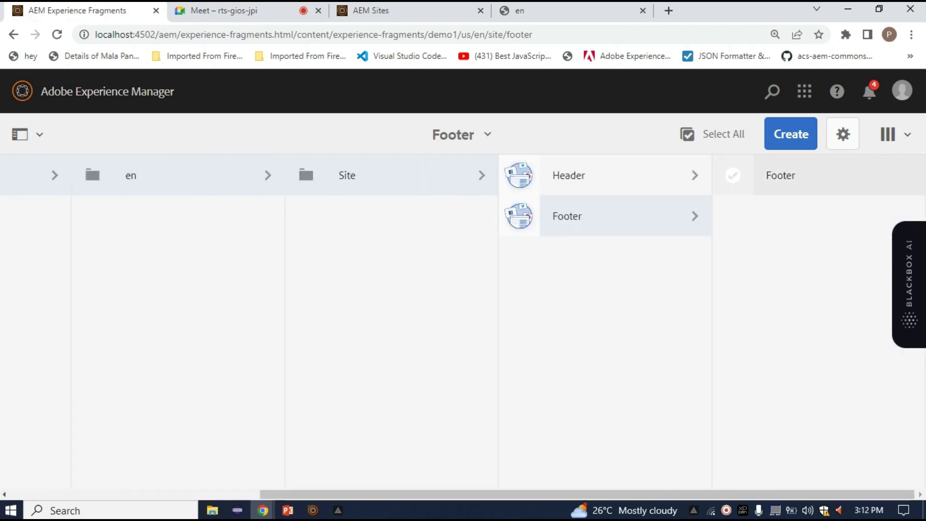
pyautogui.click(732, 175)
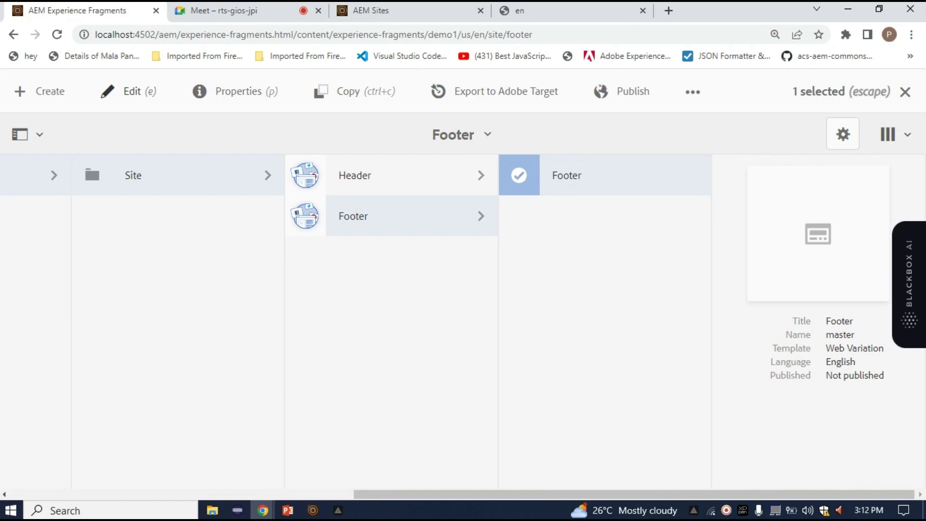
pyautogui.press('e')
# Compare the footer of the en page with the separator and text components in the Footer fragment
pyautogui.click(661, 12)
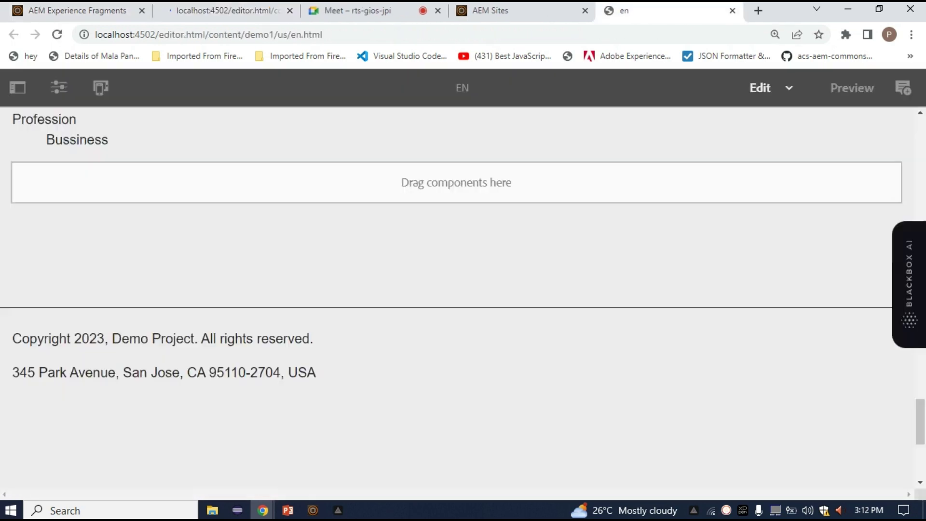
pyautogui.scroll(-5, 579, 289)
pyautogui.scroll(5, 578, 289)
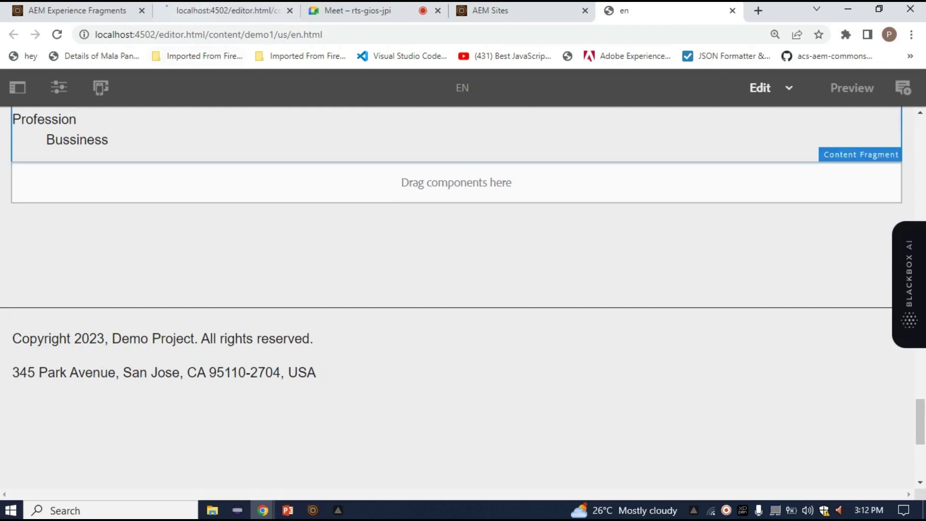
pyautogui.click(205, 9)
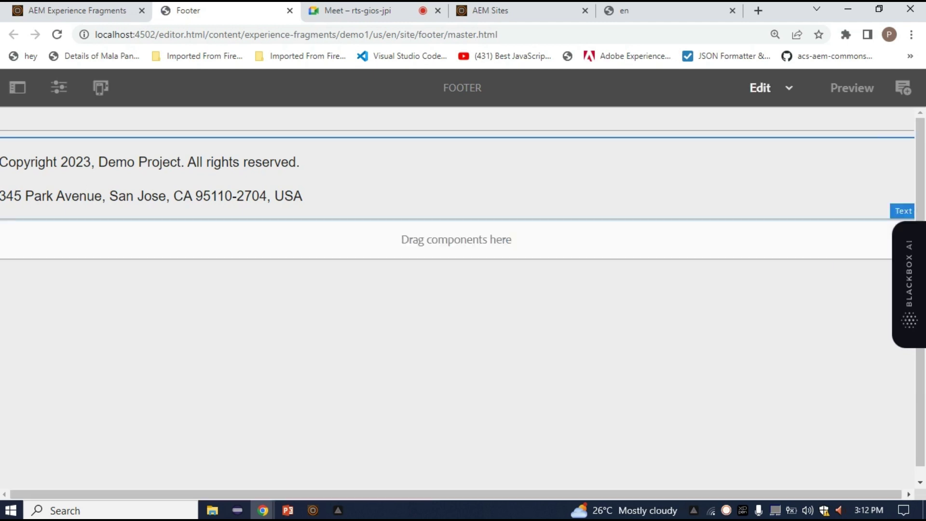
pyautogui.click(457, 130)
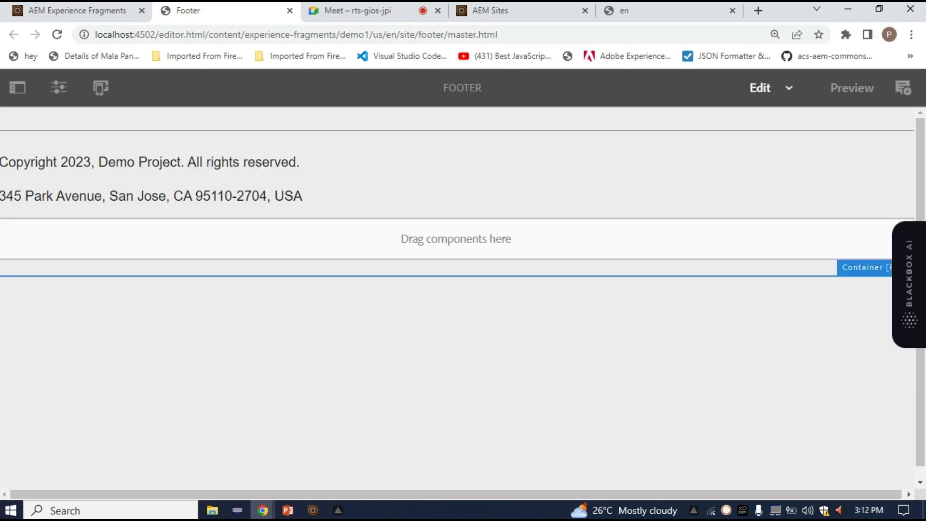
pyautogui.click(150, 196)
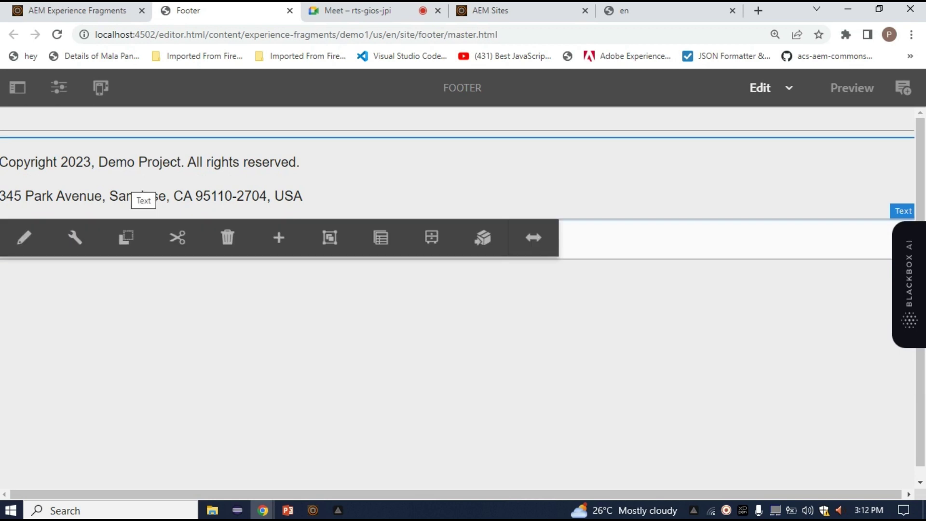
pyautogui.click(665, 11)
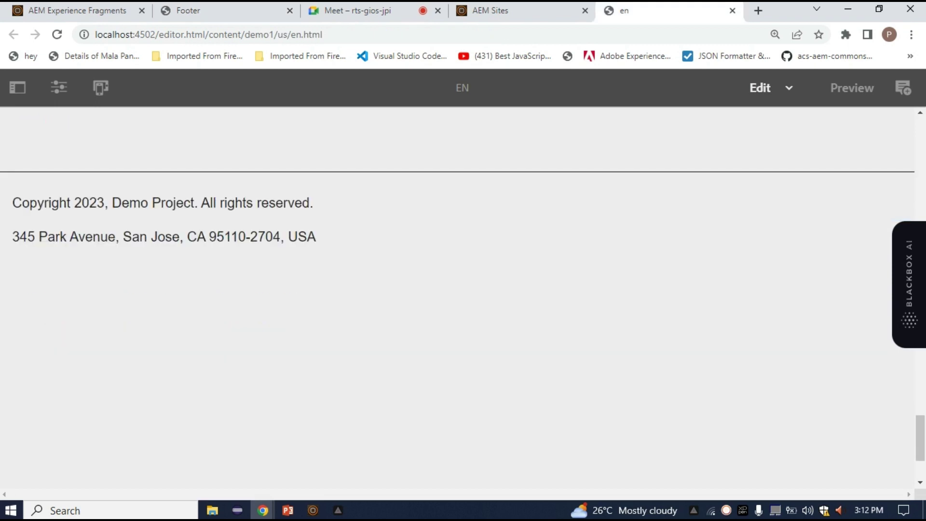
pyautogui.click(226, 11)
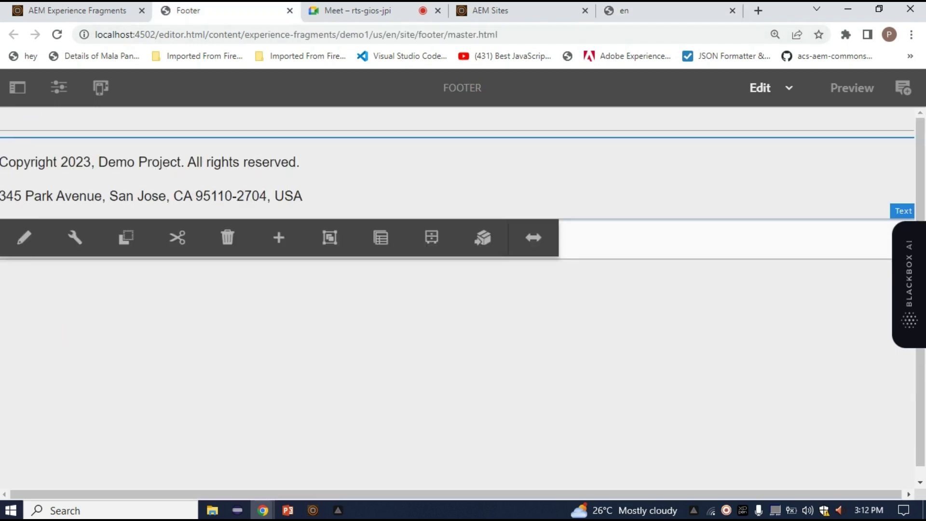
# Append a backslash to the address line of the footer fragment's text component, add the paragraph "current update", and save
pyautogui.click(75, 237)
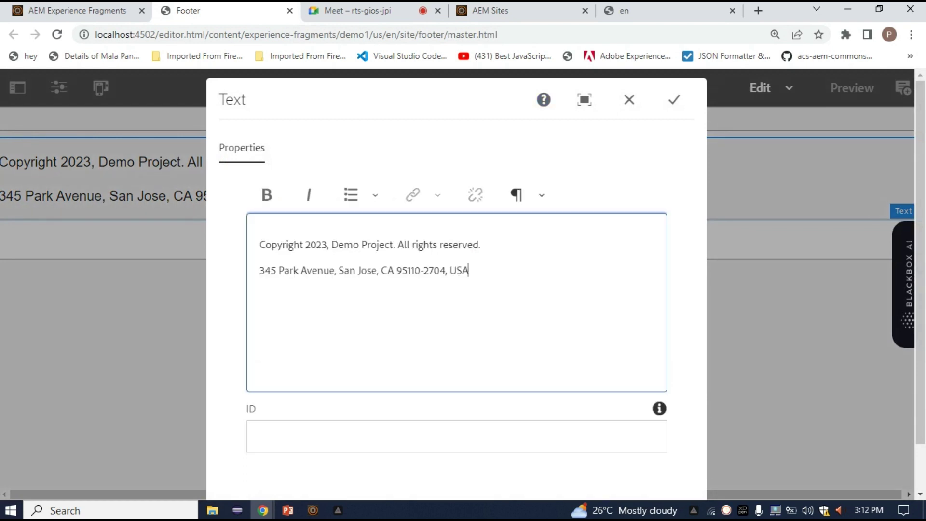
pyautogui.write('\\')
pyautogui.press('Return')
pyautogui.write('thi')
pyautogui.press('BackSpace')
pyautogui.press('BackSpace')
pyautogui.press('BackSpace')
pyautogui.write('currentn u')
pyautogui.press('BackSpace')
pyautogui.press('BackSpace')
pyautogui.press('BackSpace')
pyautogui.write('update')
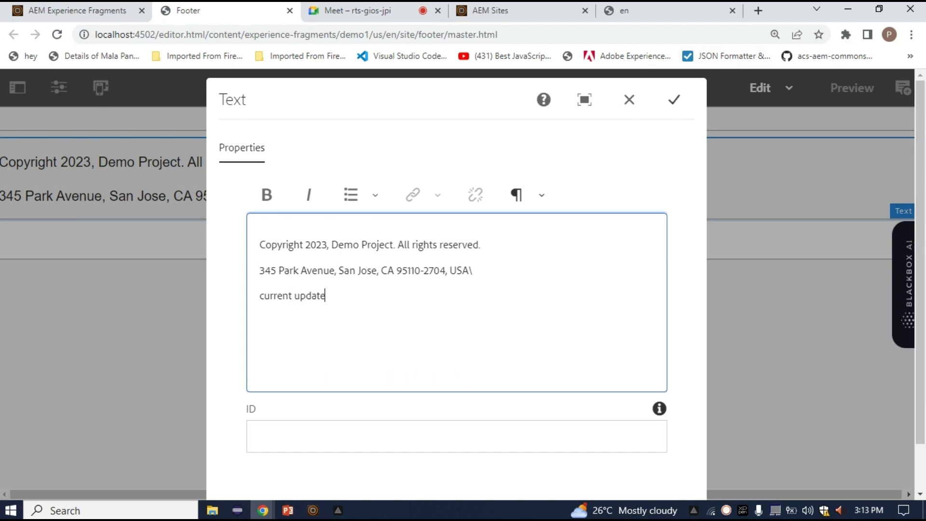
pyautogui.click(674, 100)
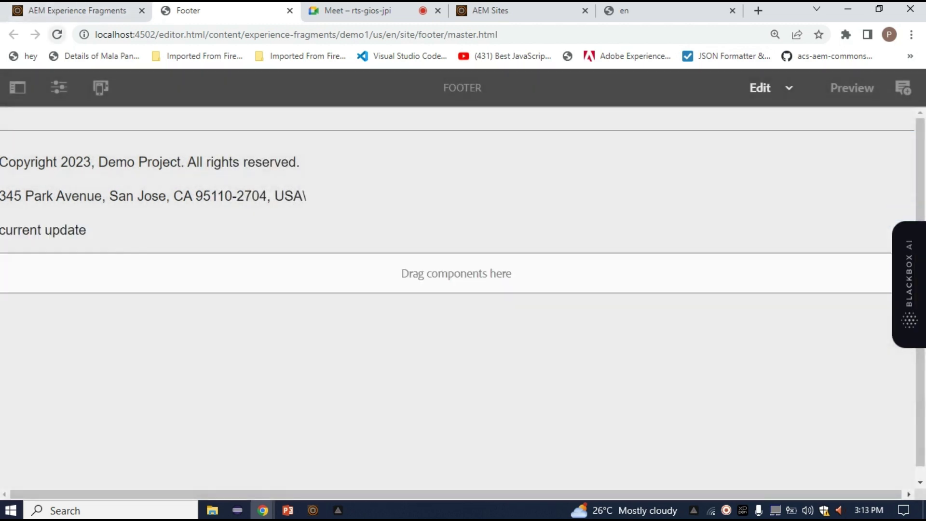
# Reload the en page and examine its footer for the fragment's edited text
pyautogui.click(666, 11)
pyautogui.click(57, 34)
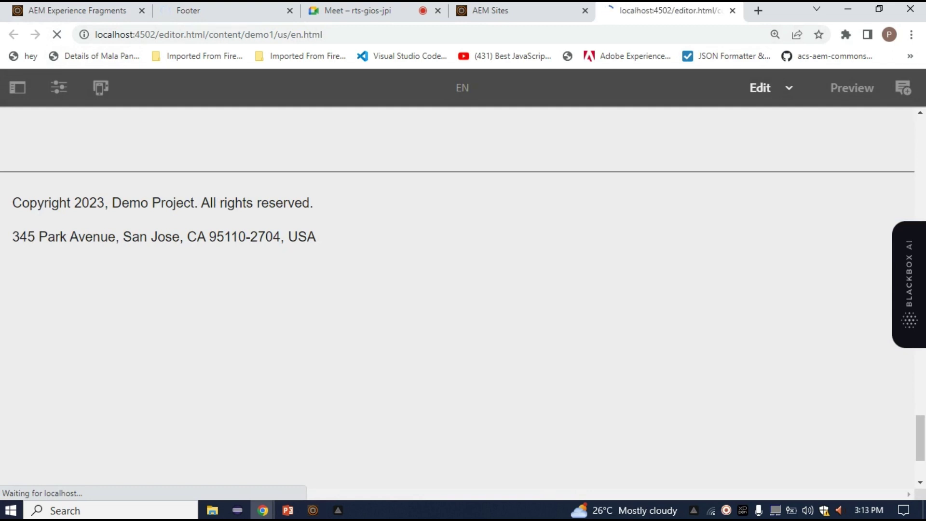
pyautogui.click(223, 11)
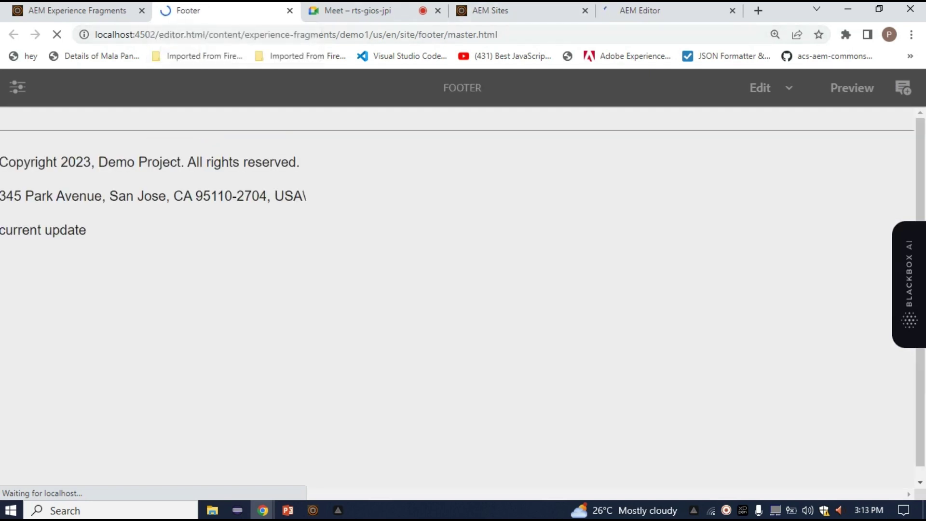
pyautogui.click(665, 11)
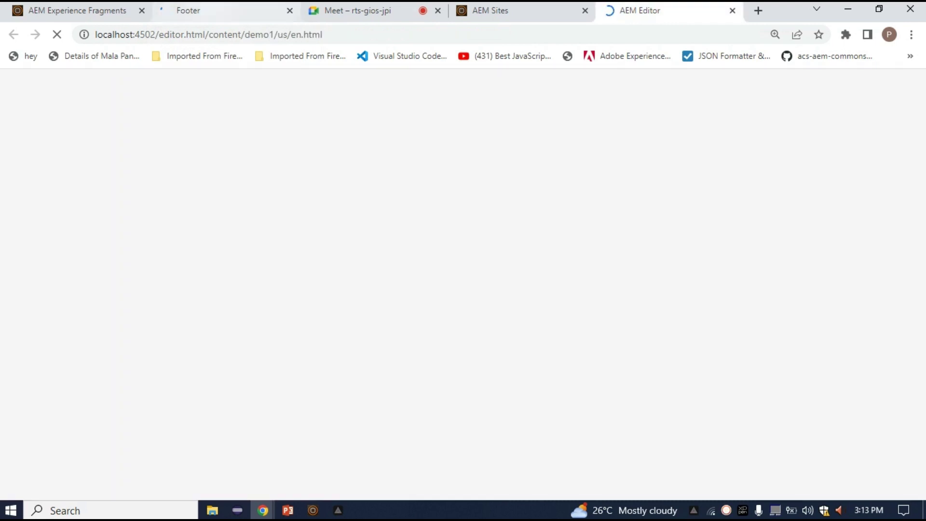
pyautogui.hotkey('ctrl', '2')
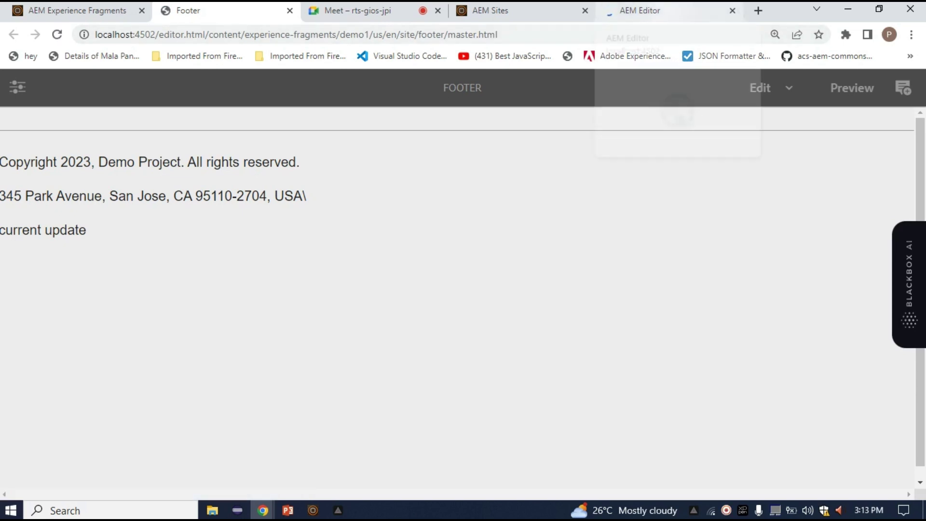
pyautogui.click(641, 11)
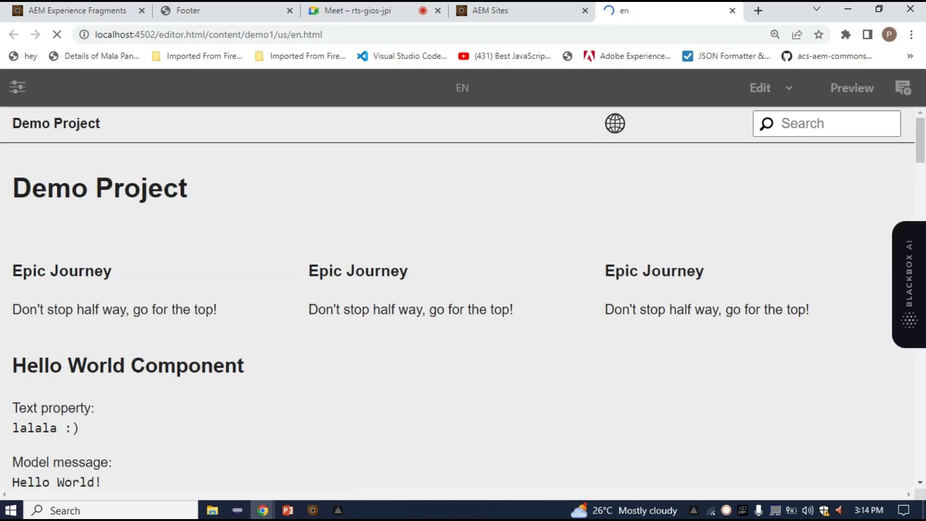
pyautogui.scroll(-6, 463, 297)
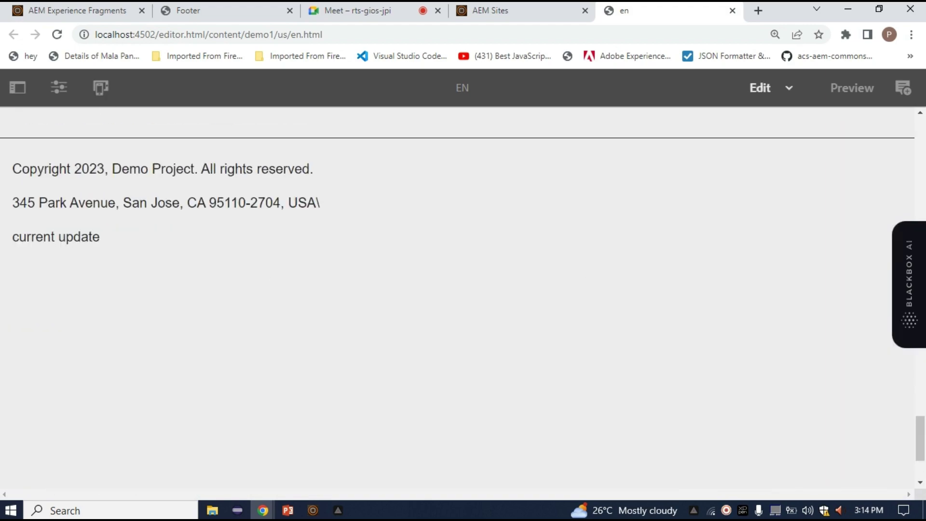
# Compare the edited text in the Footer fragment with the footer displayed on the en page
pyautogui.hotkey('ctrl', '2')
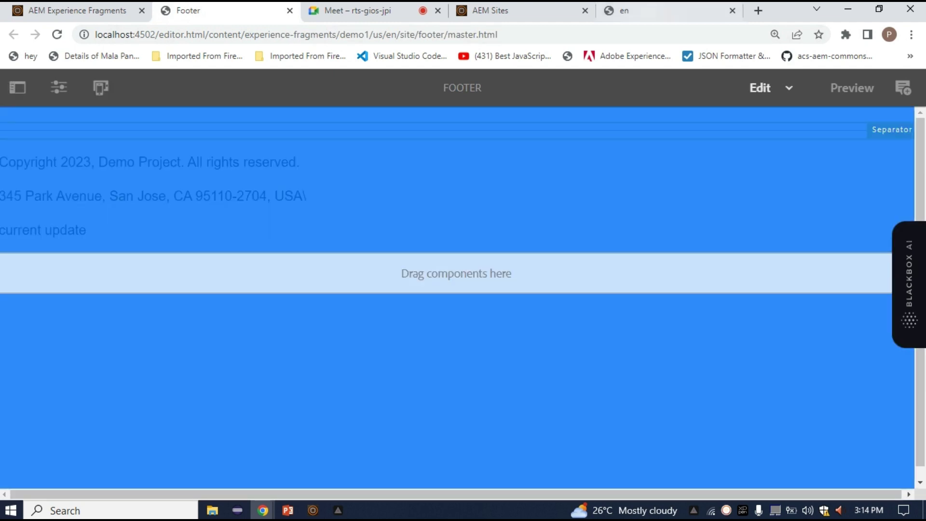
pyautogui.hotkey('ctrl', '5')
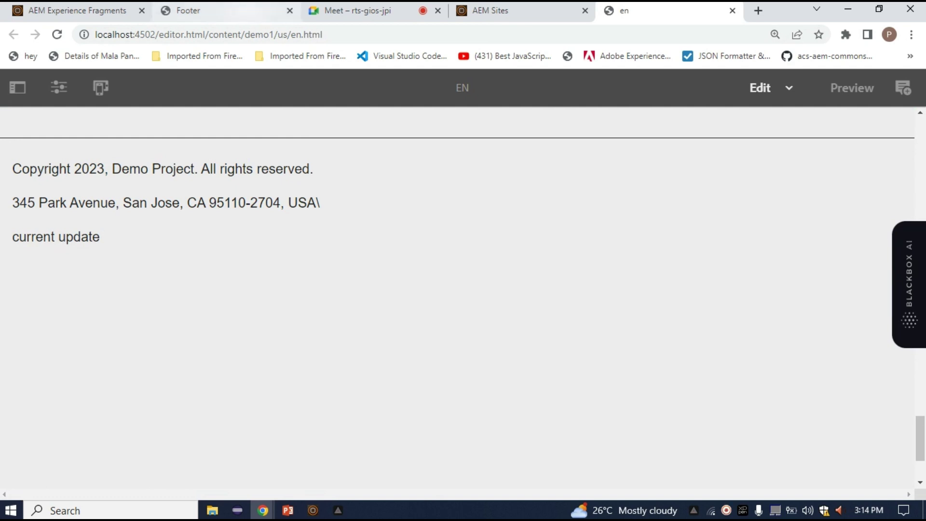
pyautogui.click(193, 10)
pyautogui.click(145, 272)
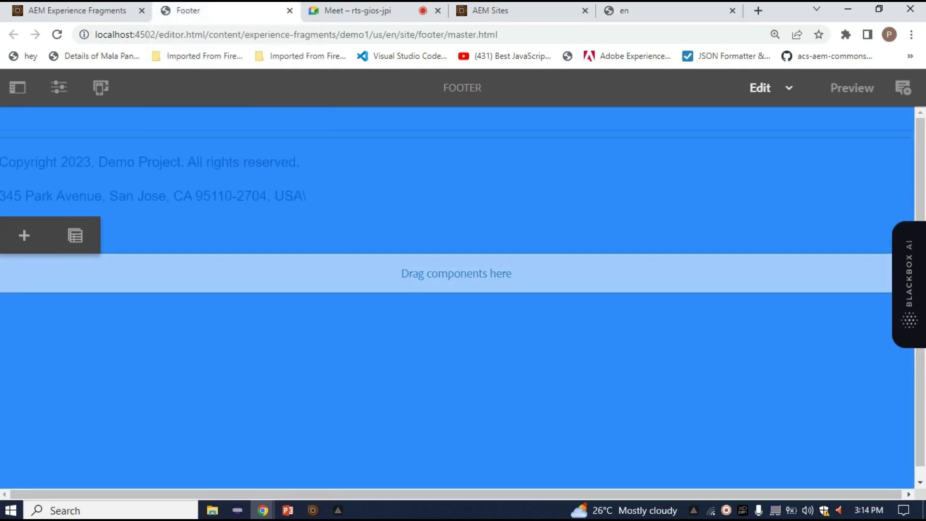
pyautogui.click(145, 207)
pyautogui.click(75, 271)
pyautogui.click(145, 337)
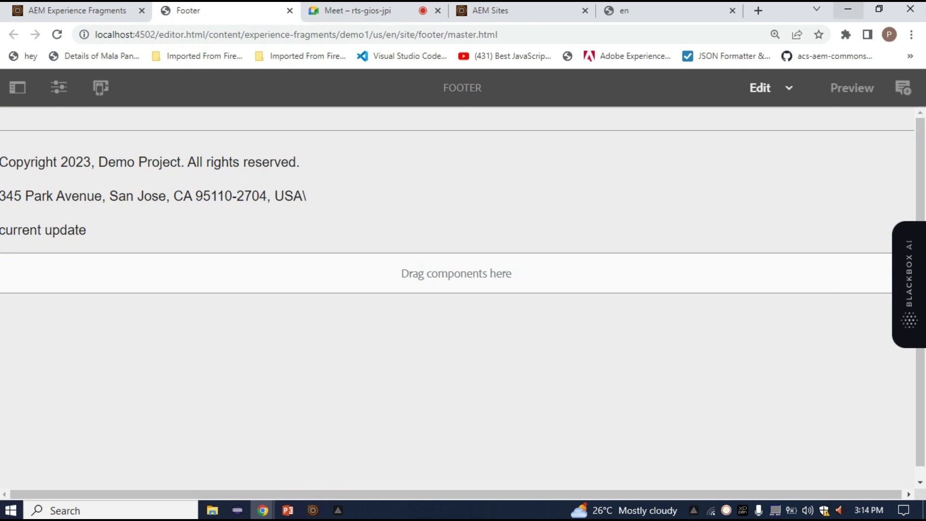
pyautogui.click(667, 10)
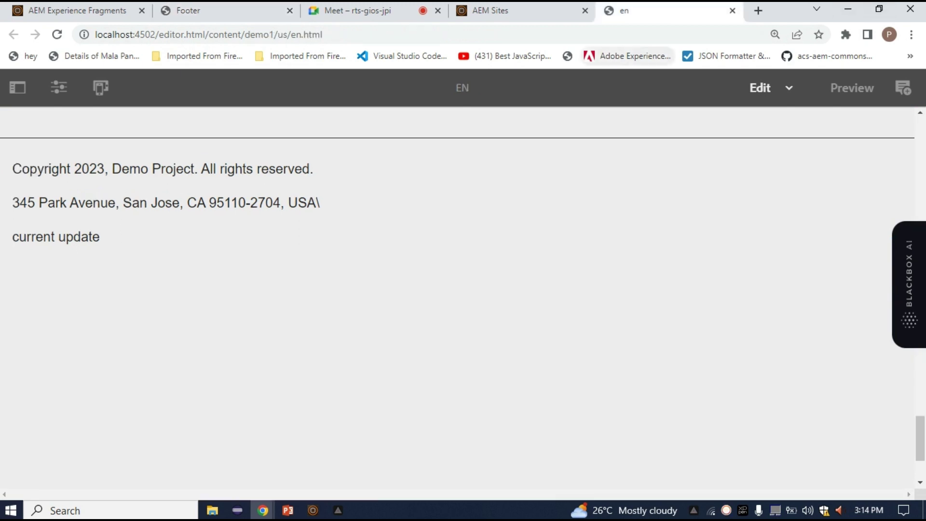
pyautogui.click(217, 10)
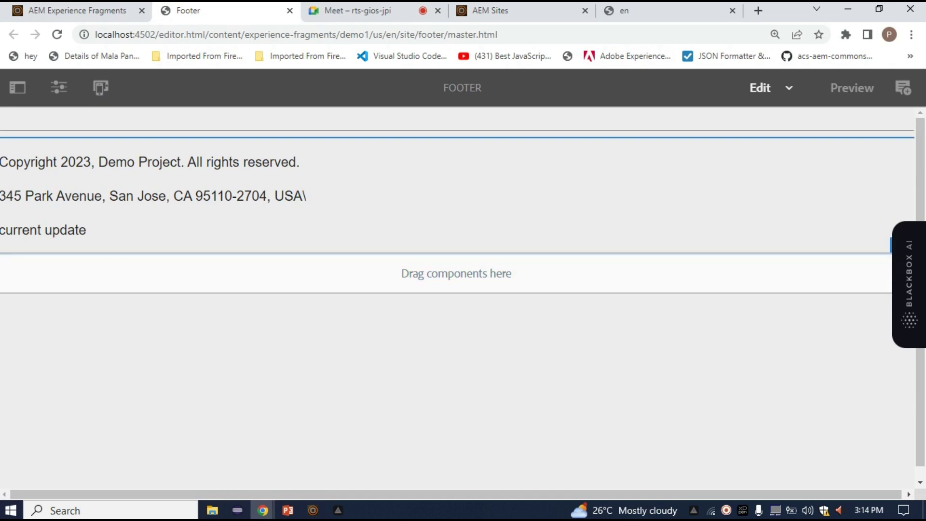
pyautogui.click(624, 11)
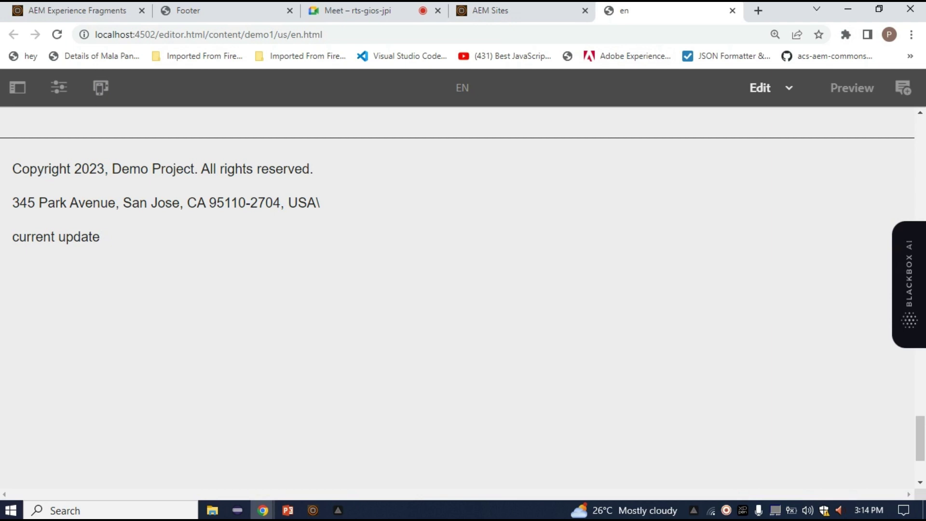
pyautogui.click(213, 11)
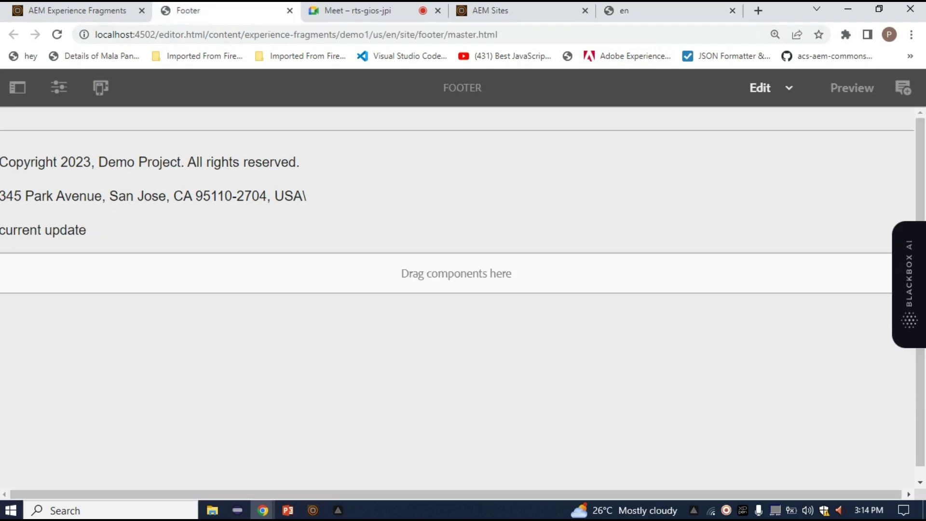
# Open the Header variation of the Demo Project's Header experience fragment for editing
pyautogui.click(77, 10)
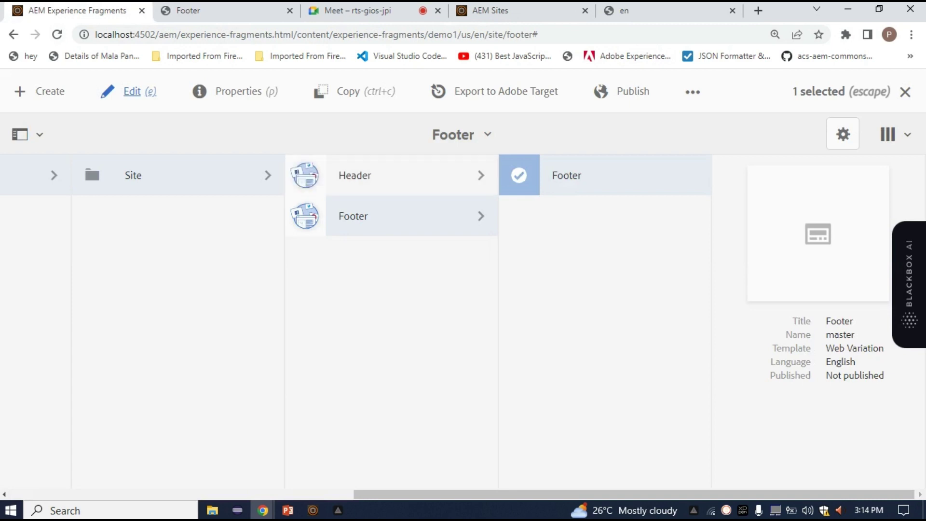
pyautogui.click(353, 216)
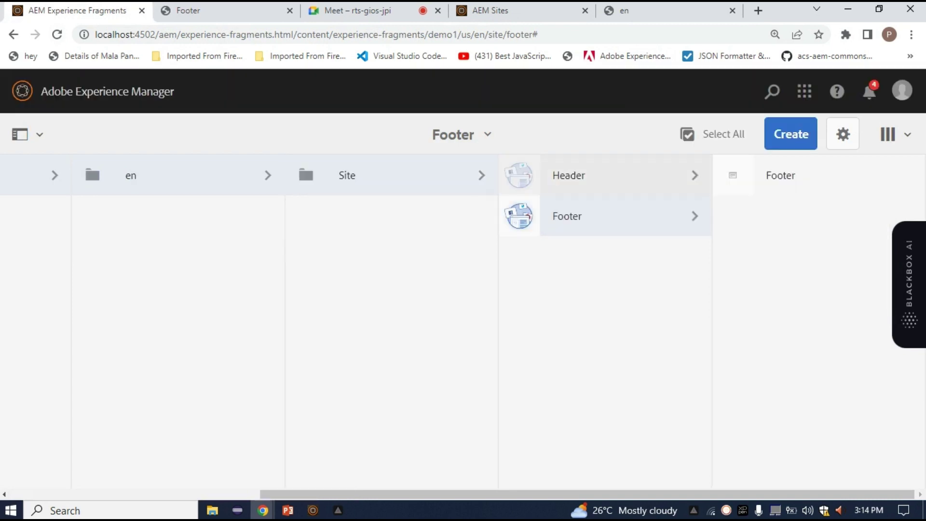
pyautogui.click(568, 175)
pyautogui.click(733, 175)
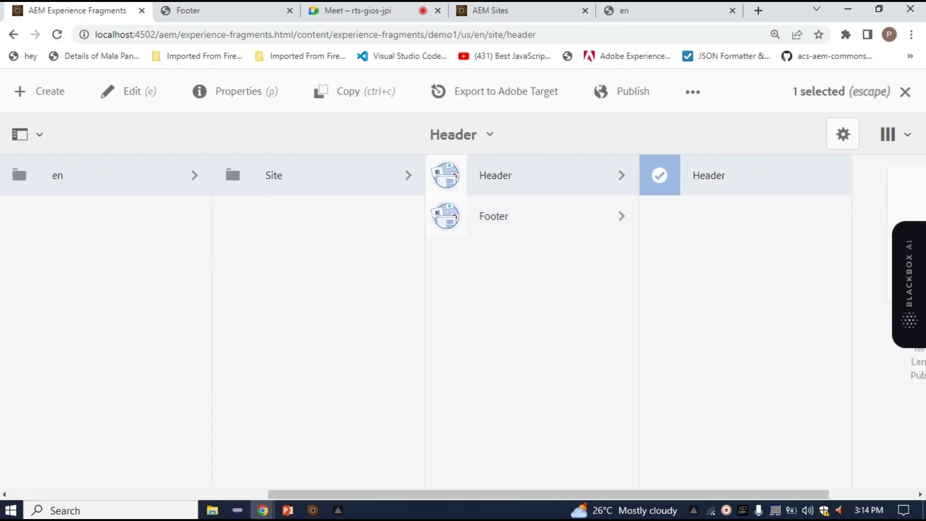
pyautogui.click(132, 91)
# Close the Footer fragment's editor and return to the en page
pyautogui.hotkey('ctrl', 'Tab')
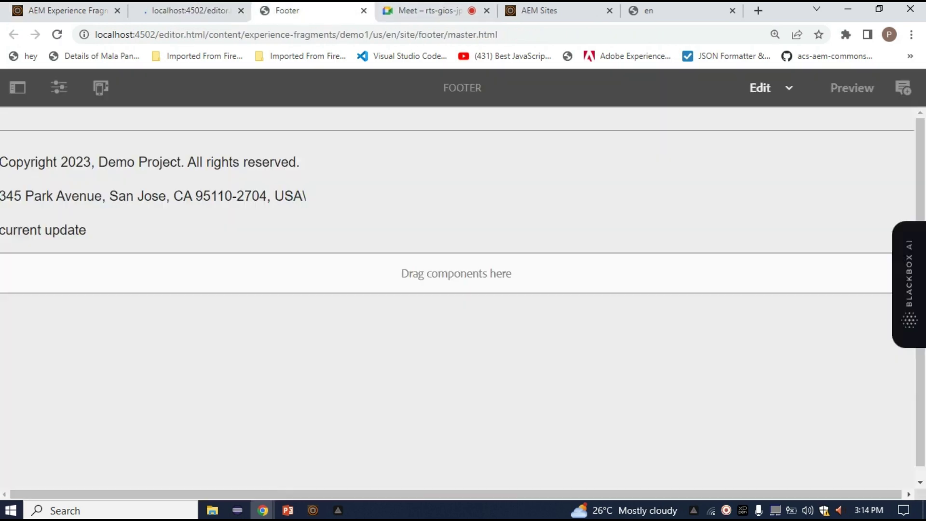
pyautogui.hotkey('ctrl', 'w')
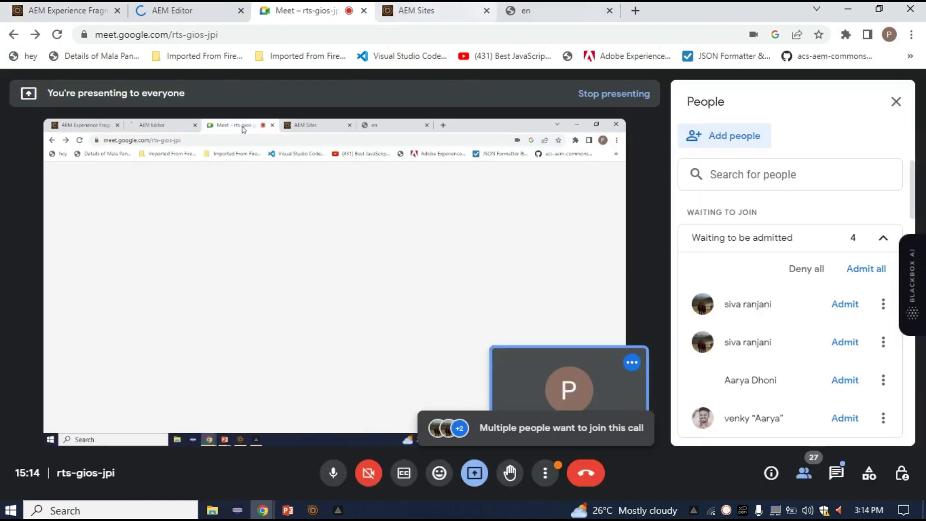
pyautogui.hotkey('ctrl', 'Tab')
pyautogui.hotkey('ctrl', 'Tab')
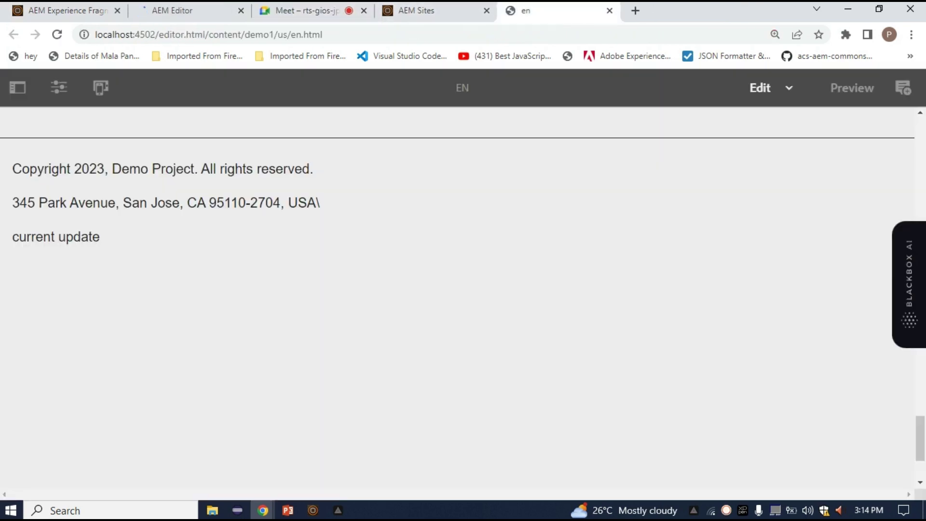
# Examine the header on the en page and return to the open editor of the Header fragment
pyautogui.scroll(10, 453, 173)
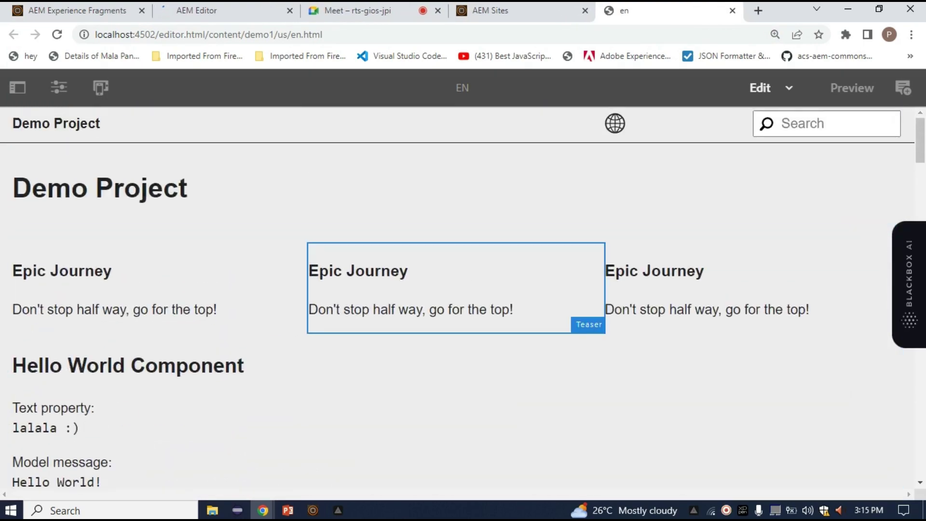
pyautogui.scroll(-3, 453, 289)
pyautogui.click(87, 11)
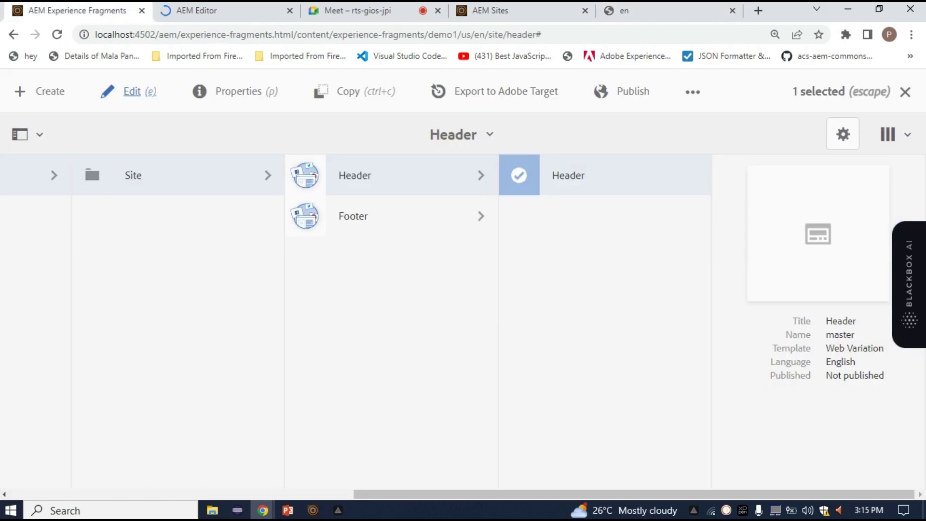
pyautogui.click(13, 34)
pyautogui.click(202, 10)
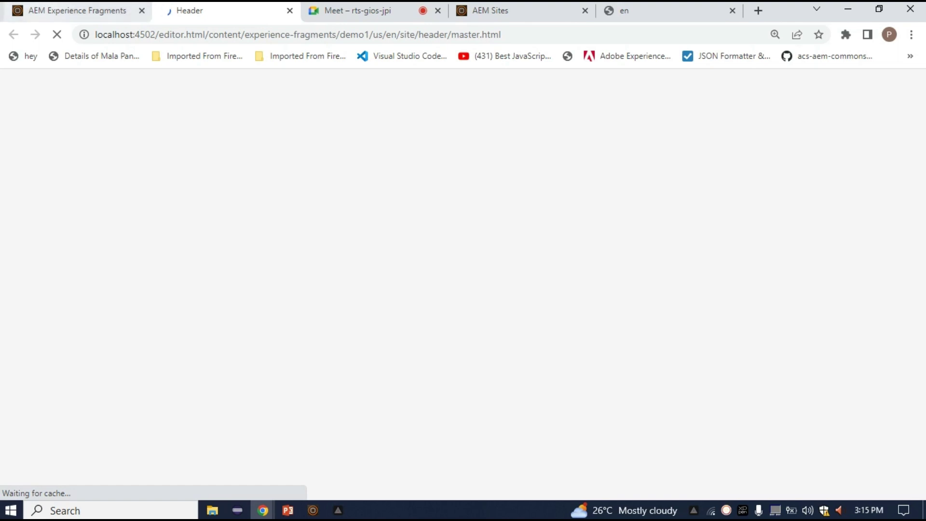
pyautogui.click(77, 10)
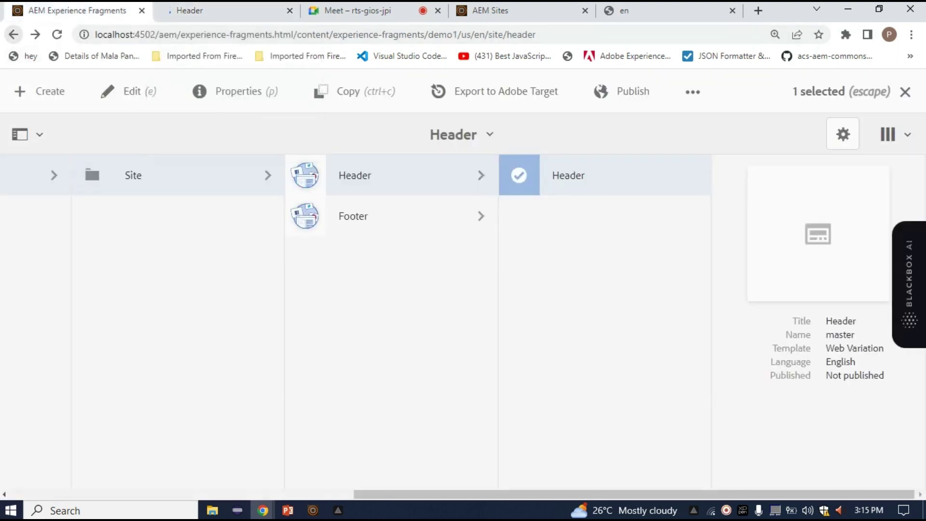
pyautogui.click(221, 10)
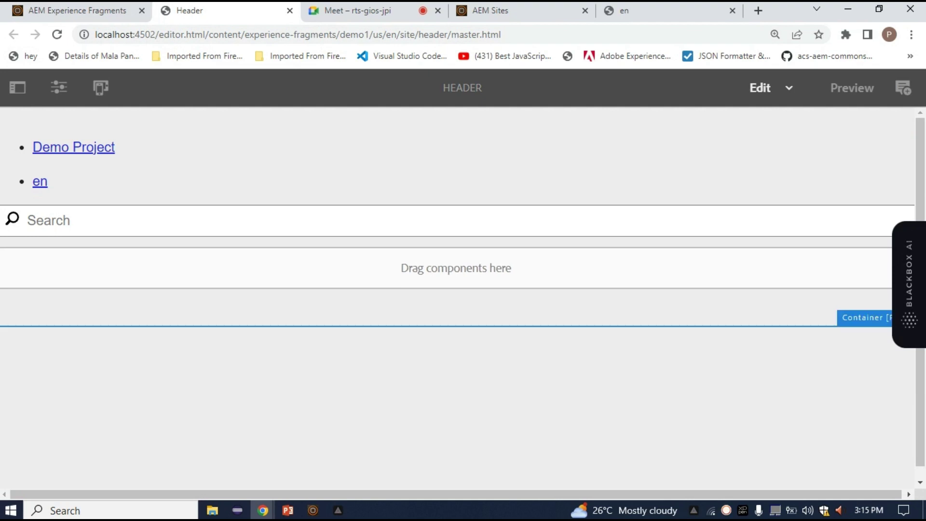
# Examine the components that can be inserted into the Header fragment's container, without adding any
pyautogui.click(456, 268)
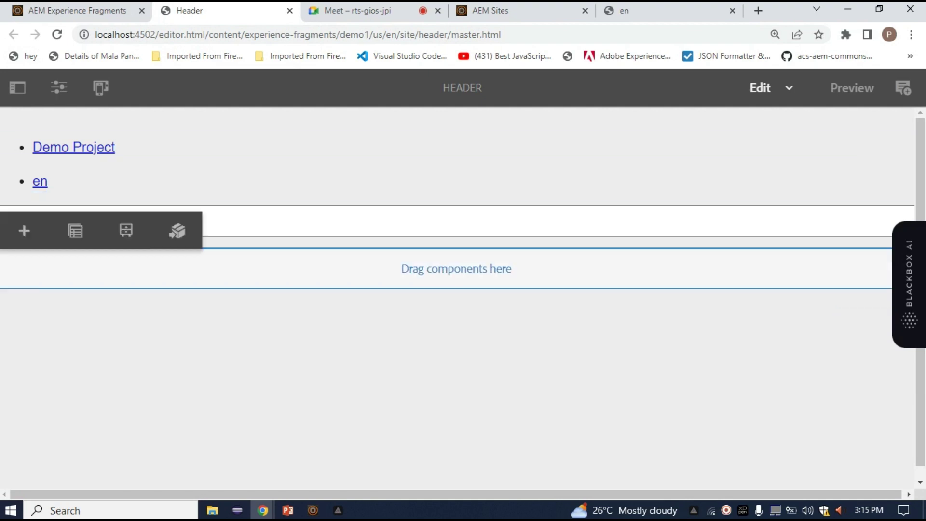
pyautogui.click(25, 230)
pyautogui.scroll(-3, 451, 289)
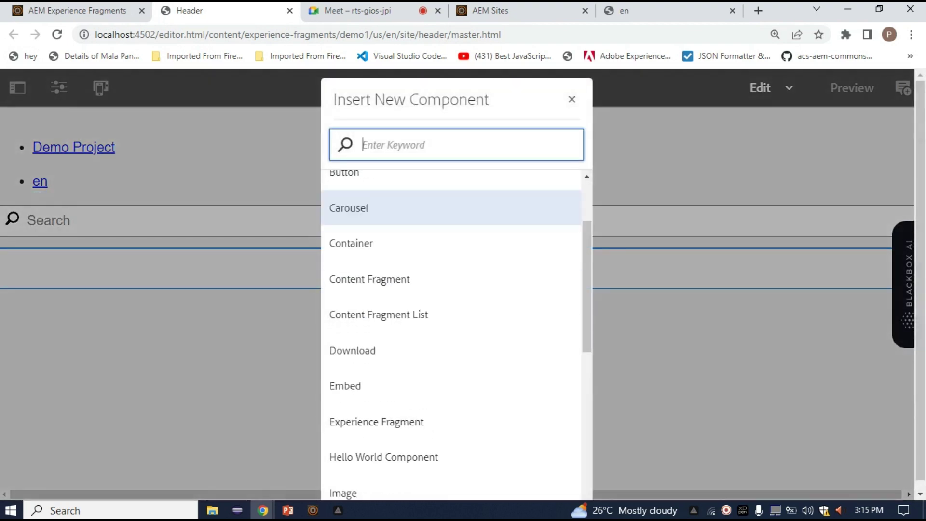
pyautogui.click(572, 99)
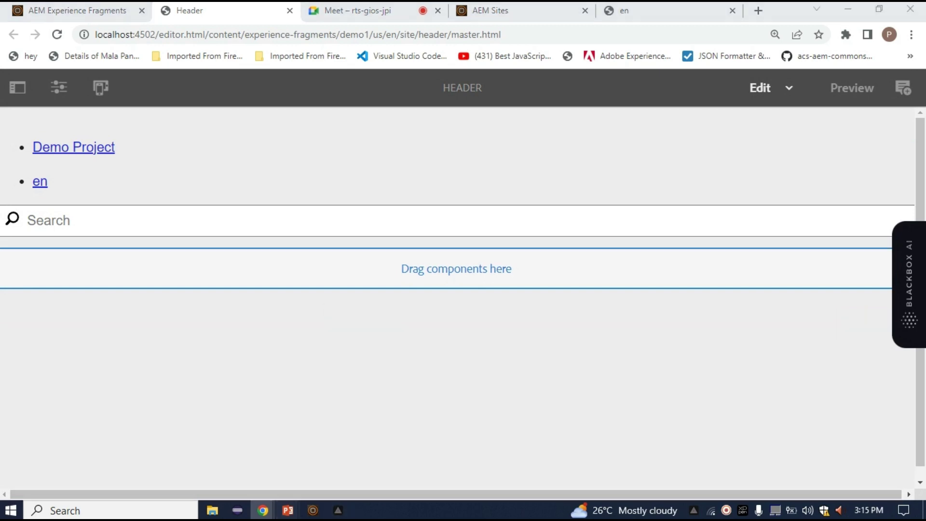
# Switch to the PowerPoint slide show to review the Experience Fragment slide, and return to the Header fragment's editor in Chrome
pyautogui.moveTo(288, 509)
pyautogui.click(360, 448)
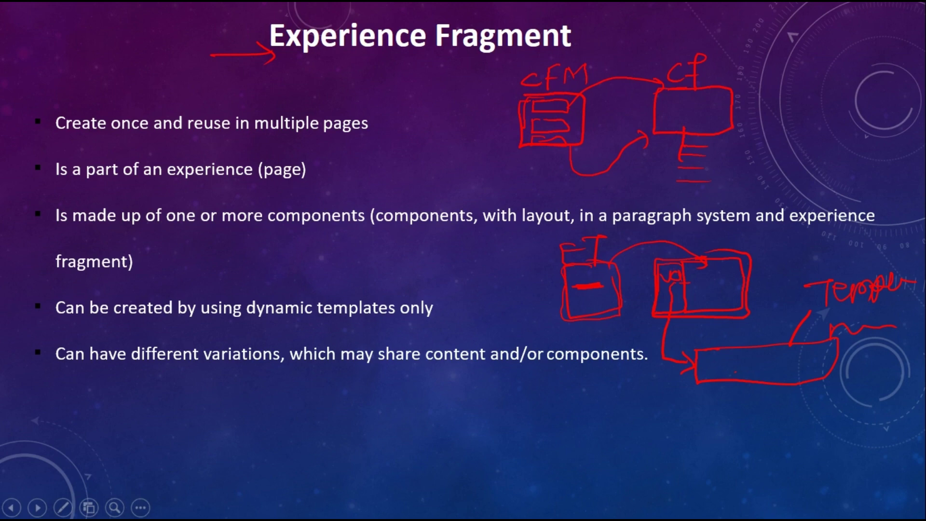
pyautogui.hotkey('alt', 'Tab')
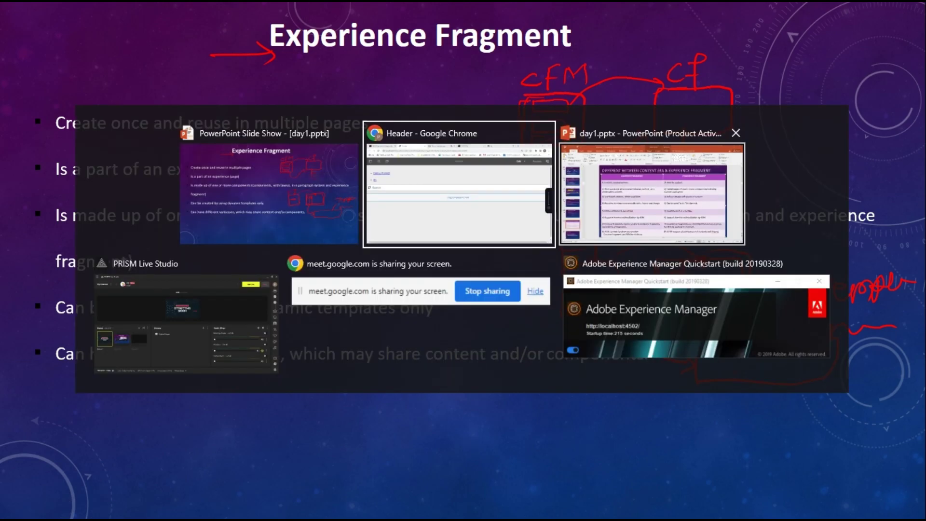
pyautogui.click(455, 307)
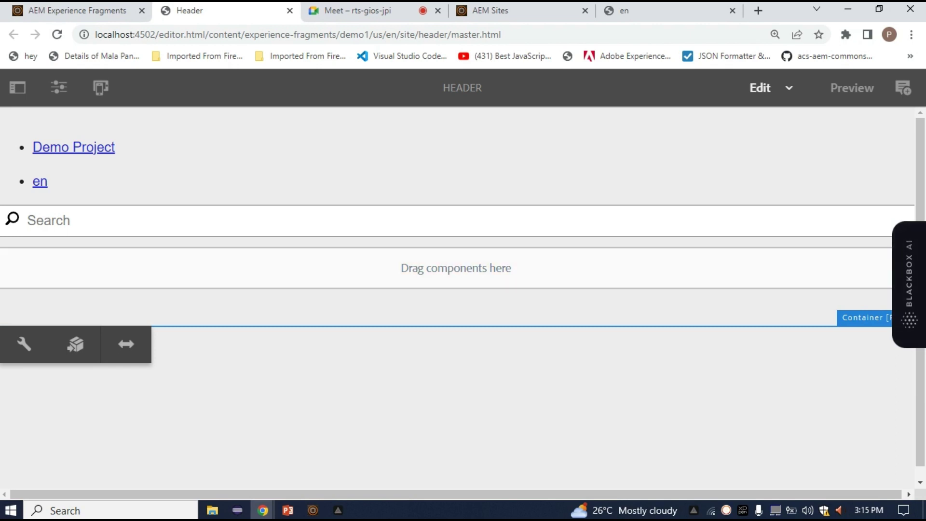
# Examine the actions available for the Header fragment's container, Quick Search and Navigation components, including the delete confirmation
pyautogui.click(455, 268)
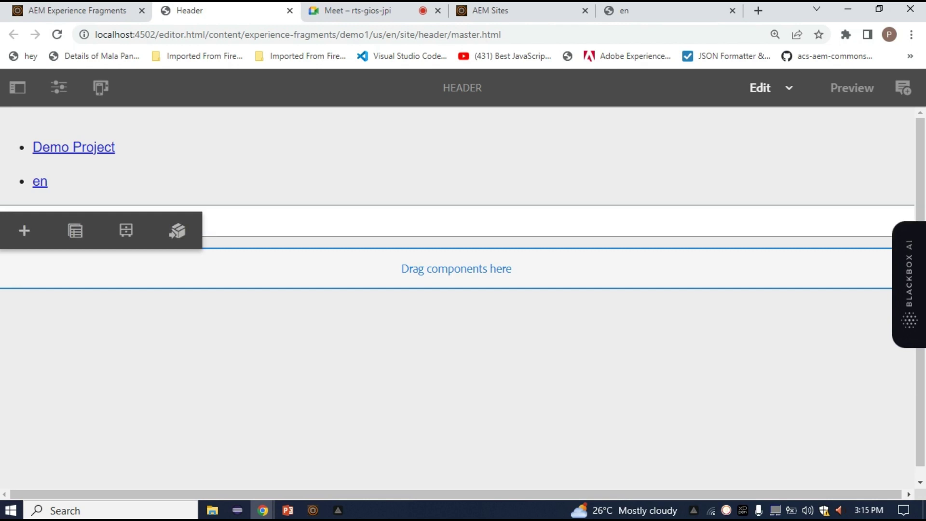
pyautogui.click(278, 220)
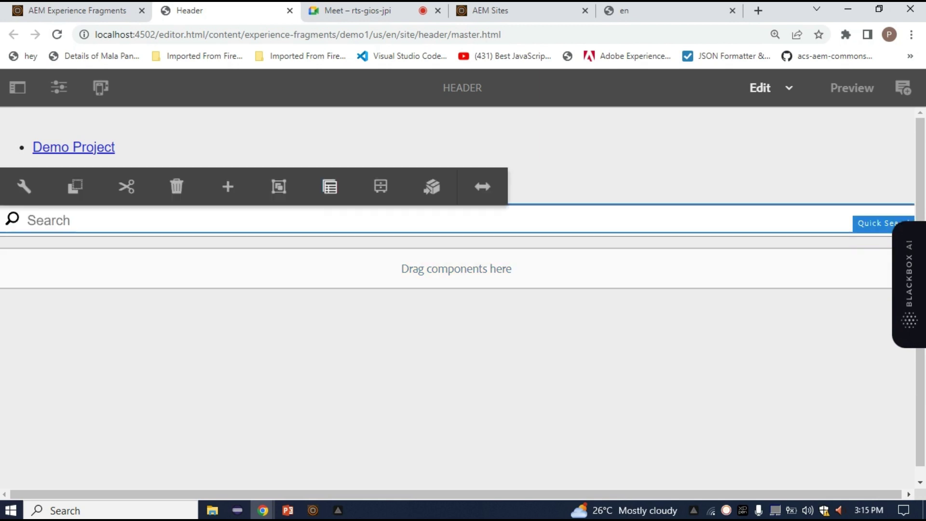
pyautogui.click(279, 147)
pyautogui.click(176, 175)
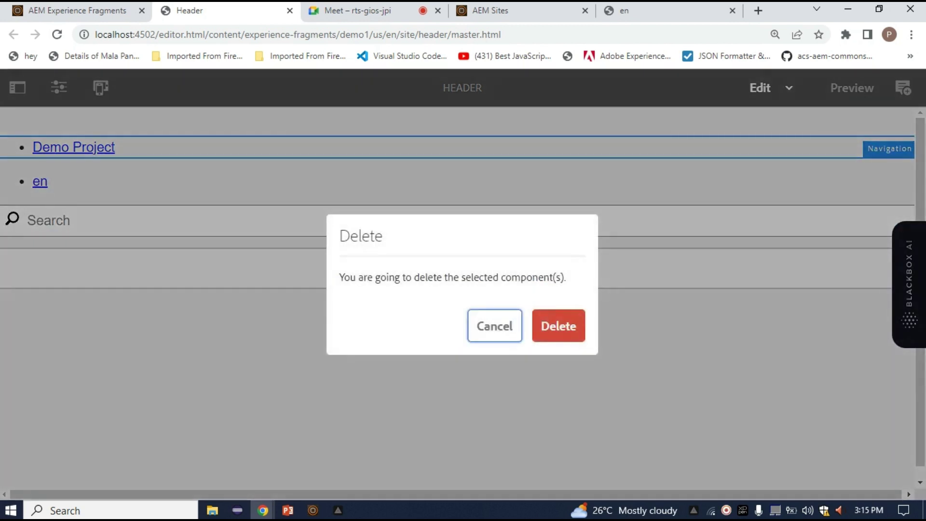
pyautogui.press('Escape')
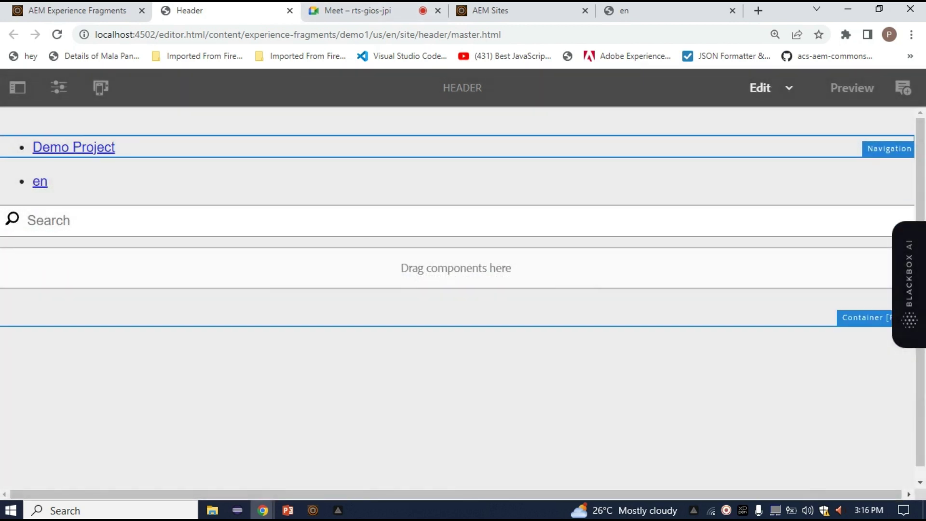
# Return to the fragment list and go to the root level of Experience Fragments
pyautogui.click(77, 10)
pyautogui.click(567, 216)
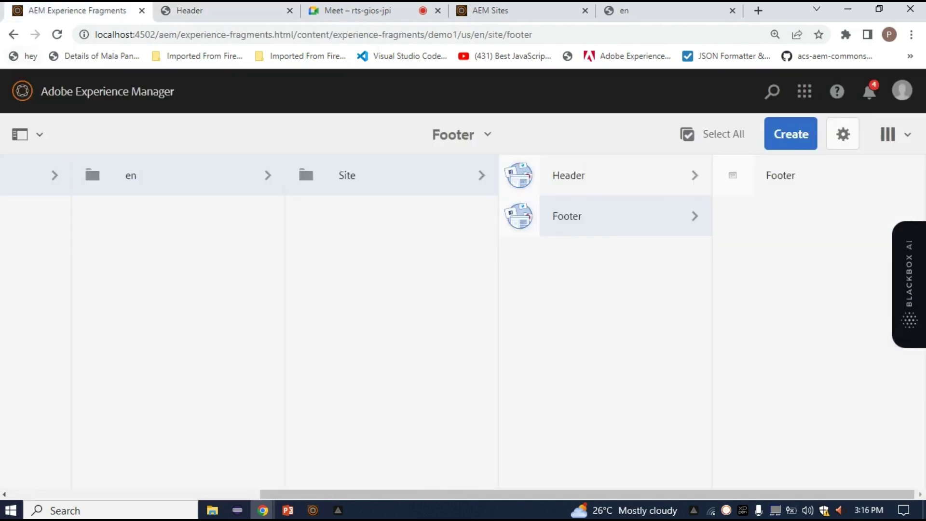
pyautogui.click(107, 91)
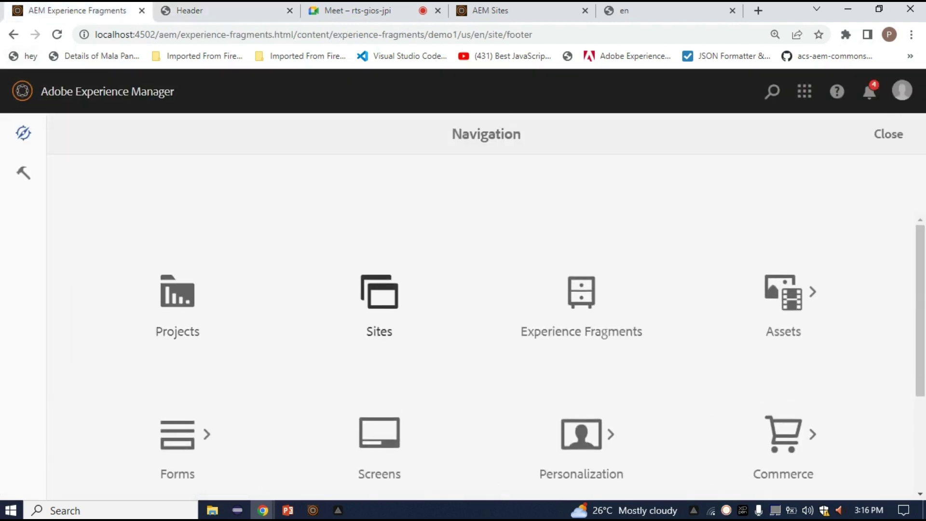
pyautogui.click(581, 304)
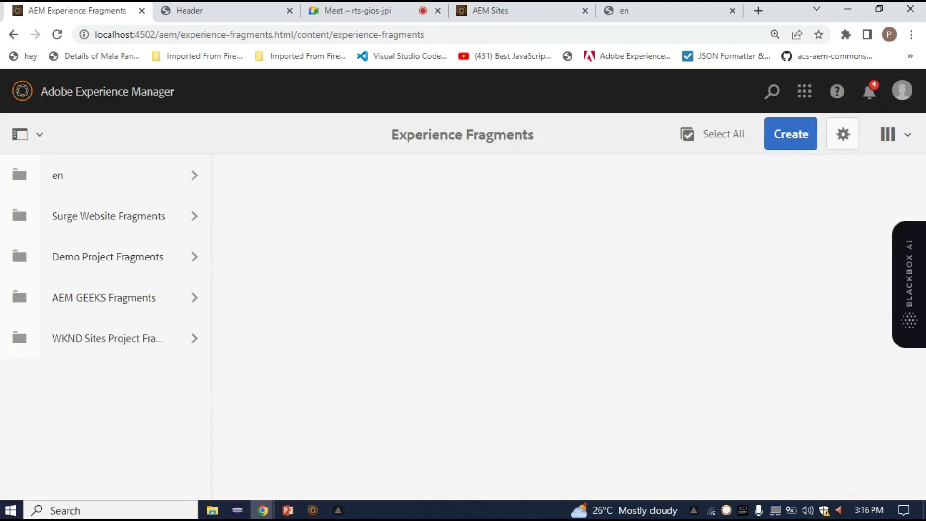
# Create a folder titled julyxf at the root of Experience Fragments and open it
pyautogui.click(791, 134)
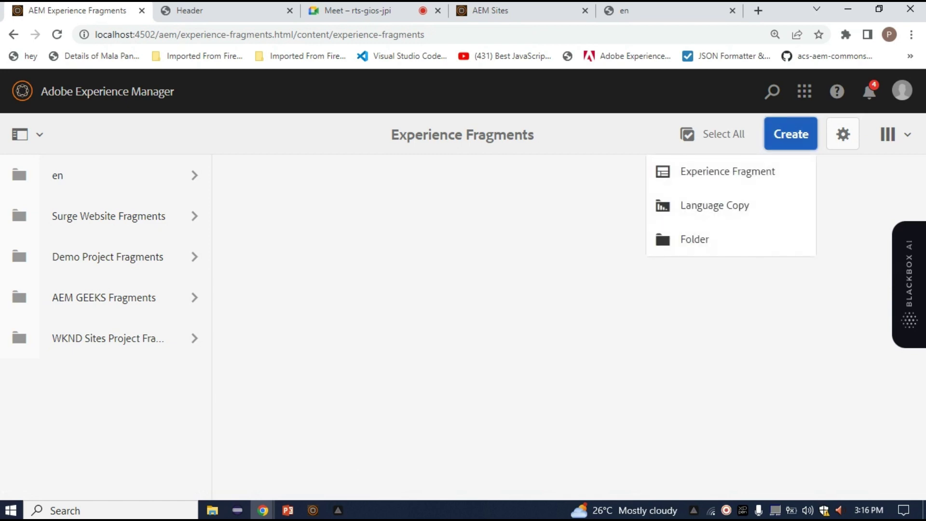
pyautogui.click(694, 240)
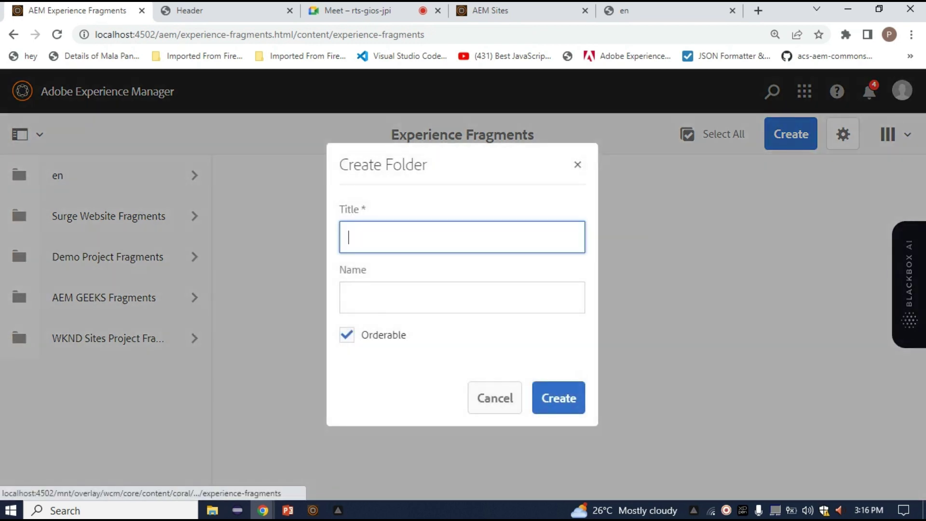
pyautogui.click(419, 236)
pyautogui.write('jult')
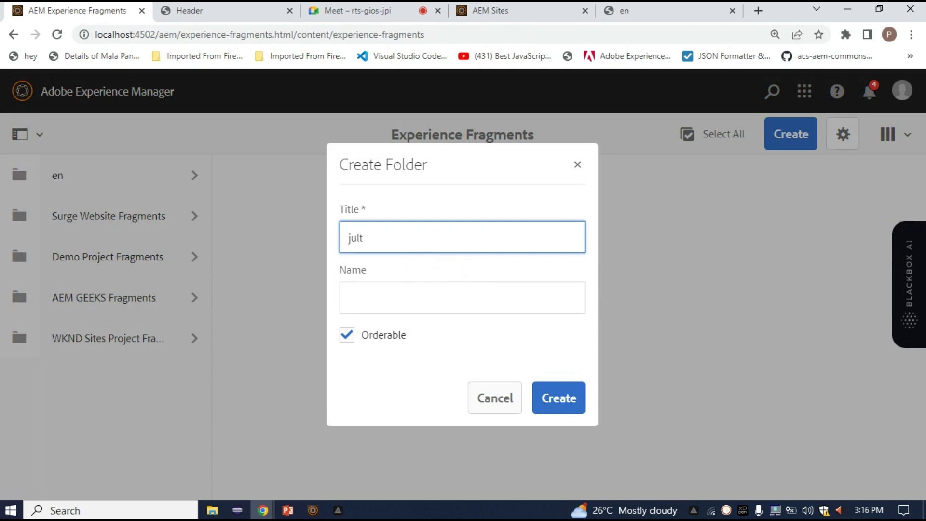
pyautogui.press('BackSpace')
pyautogui.write('yxt')
pyautogui.hotkey('shift', 'Left')
pyautogui.hotkey('shift', 'Left')
pyautogui.hotkey('shift', 'Right')
pyautogui.hotkey('shift', 'Left')
pyautogui.hotkey('shift', 'Left')
pyautogui.hotkey('shift', 'Left')
pyautogui.hotkey('shift', 'Left')
pyautogui.hotkey('shift', 'Left')
pyautogui.press('Return')
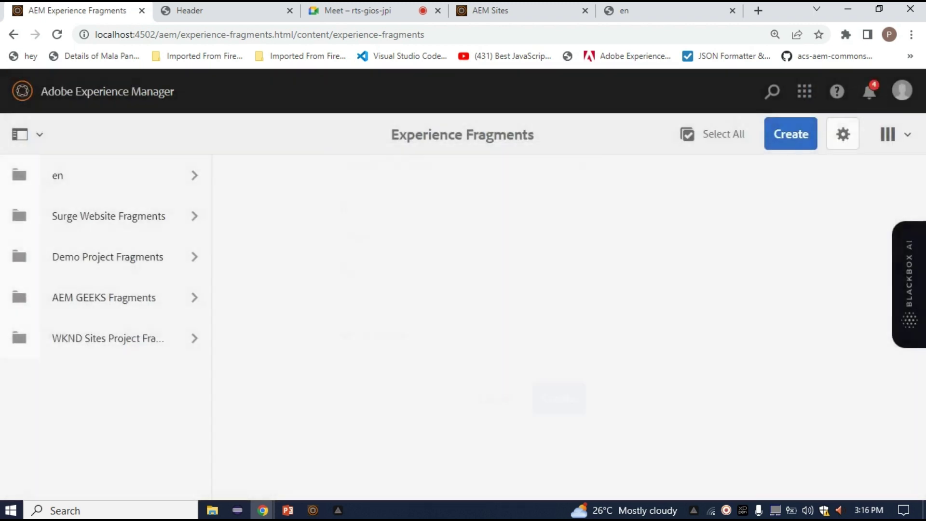
pyautogui.click(106, 338)
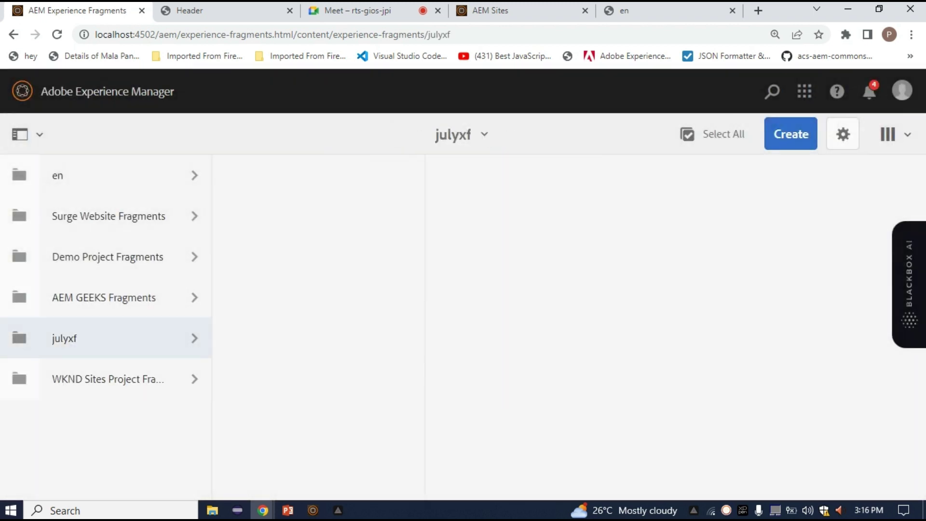
# Examine the templates offered for a new experience fragment in the julyxf folder, and go back to the folder
pyautogui.click(791, 133)
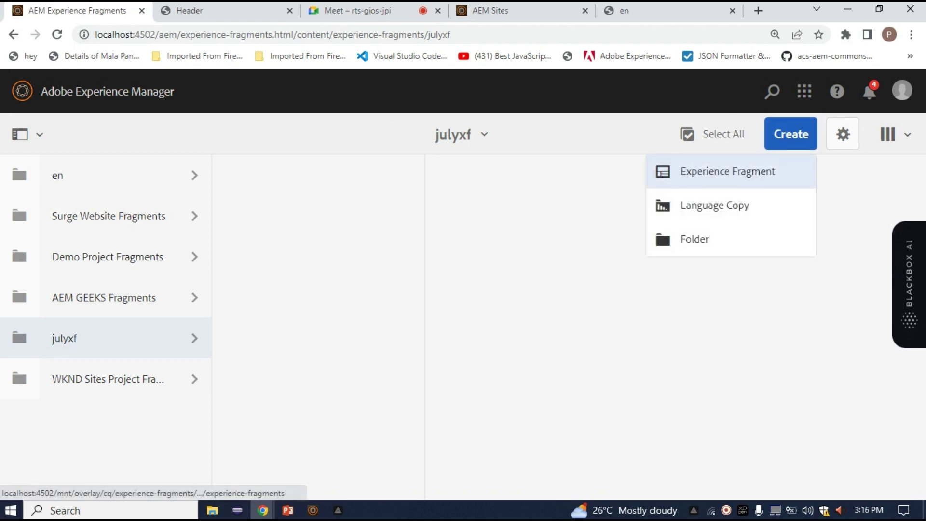
pyautogui.click(727, 171)
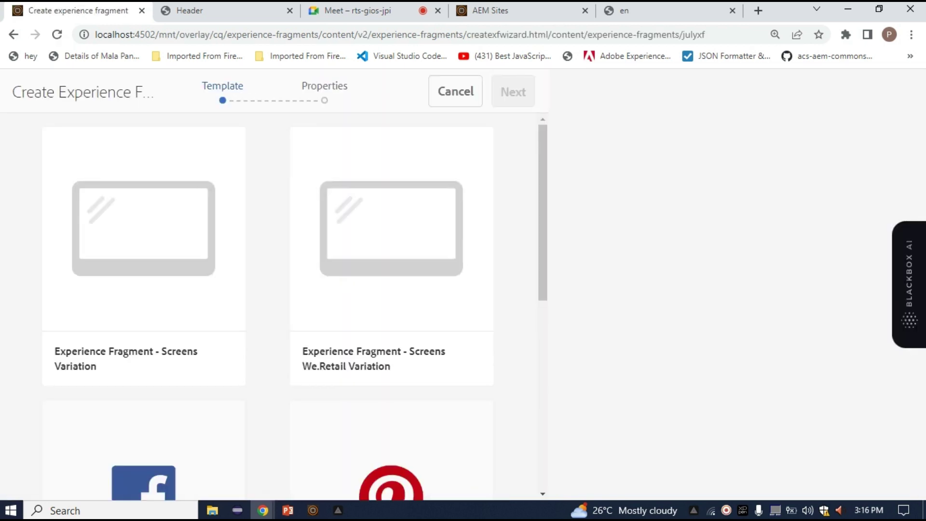
pyautogui.scroll(-5, 267, 308)
pyautogui.scroll(5, 267, 309)
pyautogui.scroll(-5, 267, 308)
pyautogui.click(57, 34)
pyautogui.scroll(-3, 143, 327)
pyautogui.scroll(3, 143, 327)
pyautogui.scroll(-5, 144, 328)
pyautogui.scroll(5, 144, 328)
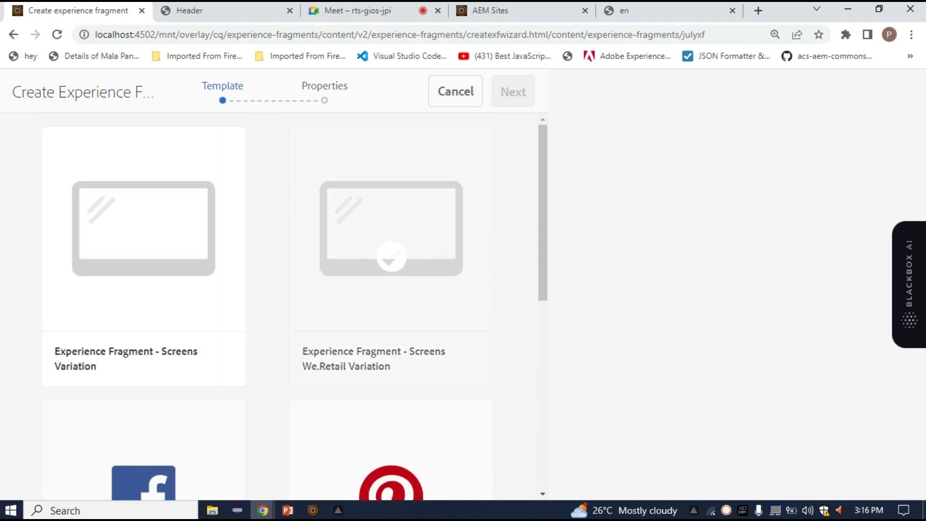
pyautogui.scroll(-2, 391, 217)
pyautogui.scroll(2, 391, 217)
pyautogui.scroll(-5, 391, 217)
pyautogui.scroll(5, 391, 217)
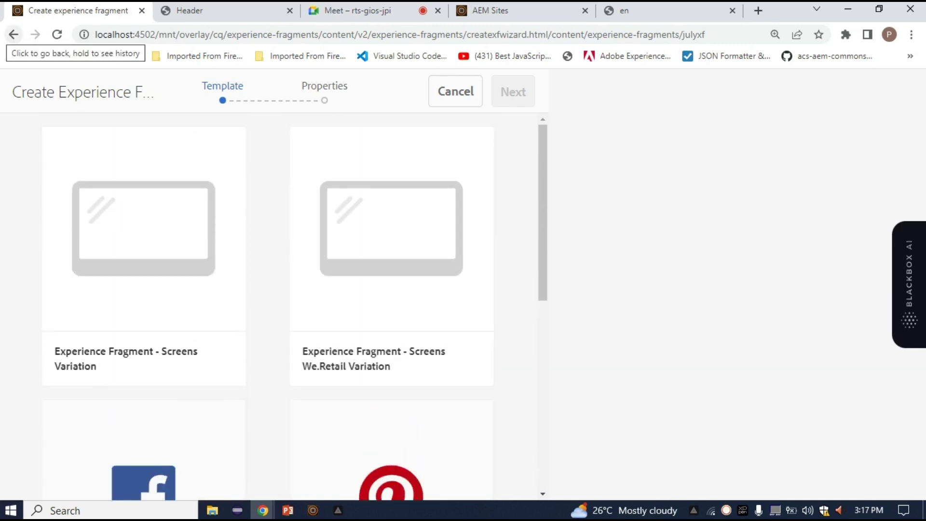
pyautogui.click(14, 34)
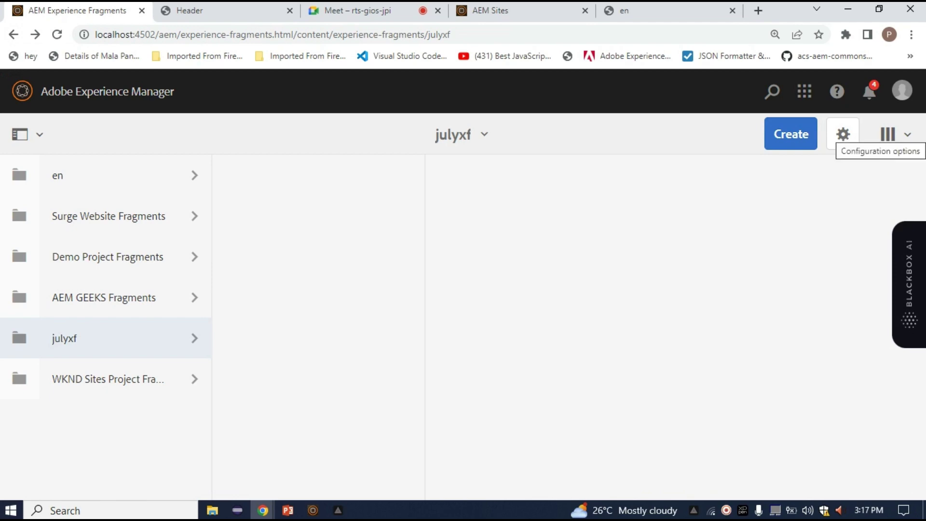
# Examine the allowed template paths in the julyxf folder's experience fragment configuration and close it without saving
pyautogui.click(843, 134)
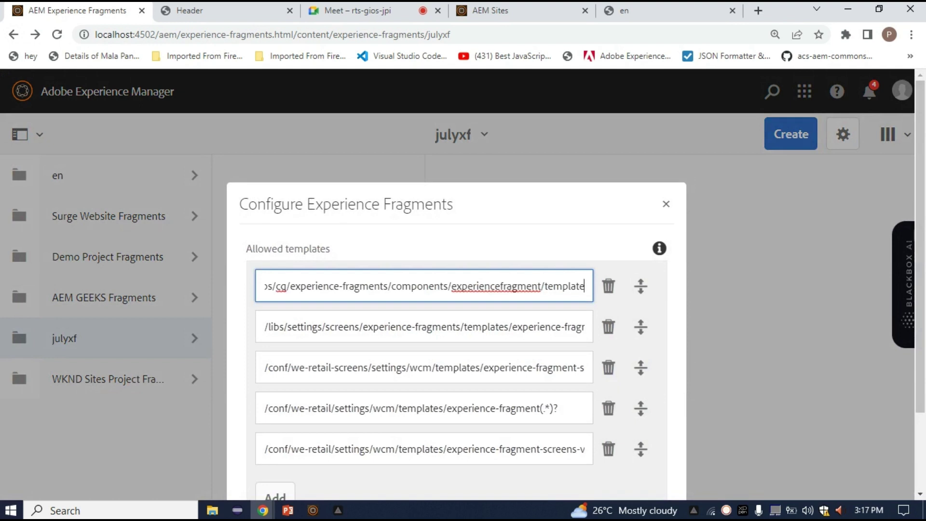
pyautogui.moveTo(452, 204); pyautogui.dragTo(240, 204)
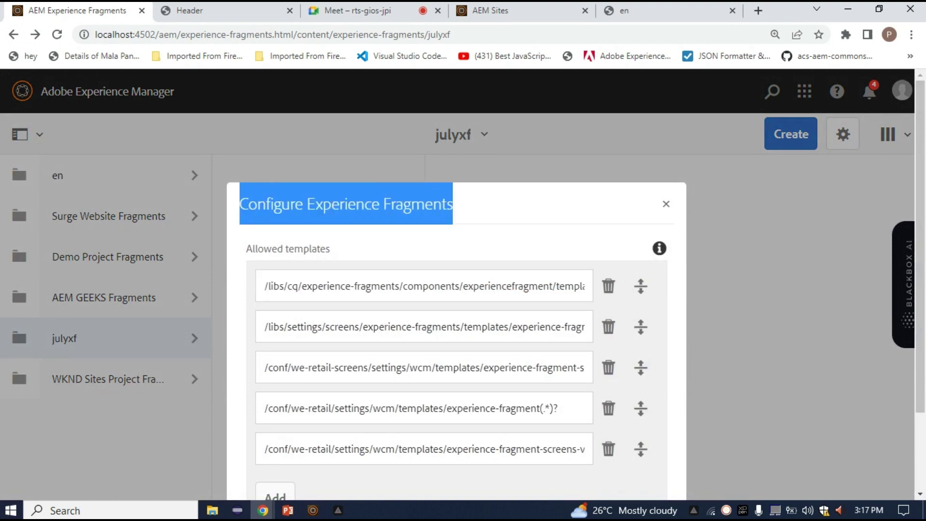
pyautogui.doubleClick(292, 286)
pyautogui.doubleClick(304, 326)
pyautogui.scroll(-2, 304, 327)
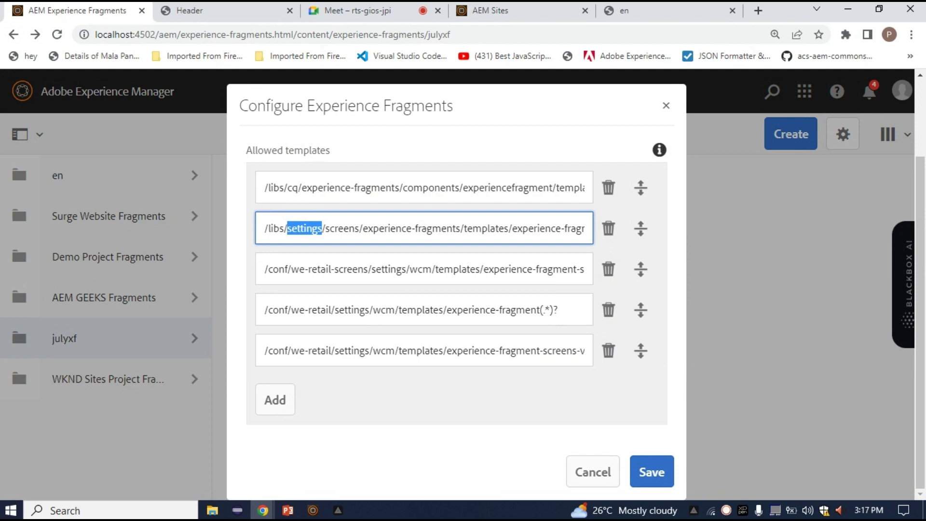
pyautogui.click(274, 400)
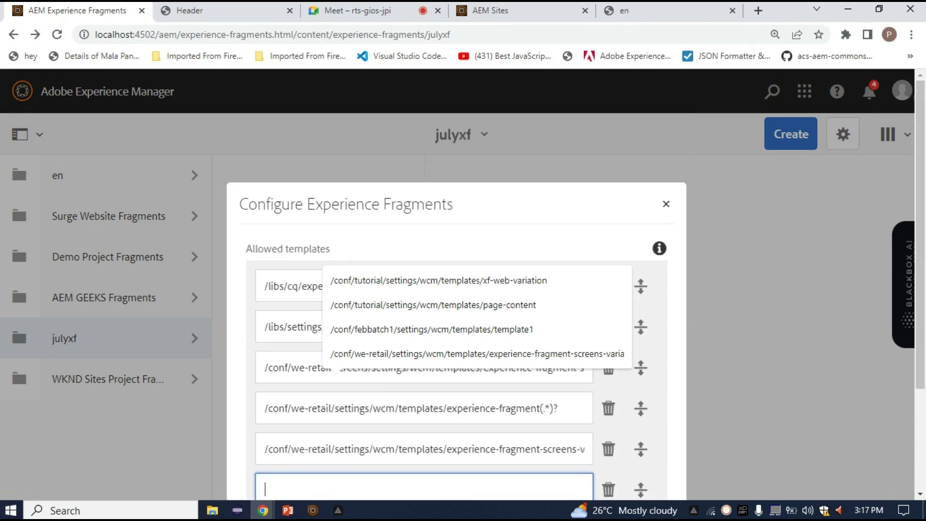
pyautogui.press('Escape')
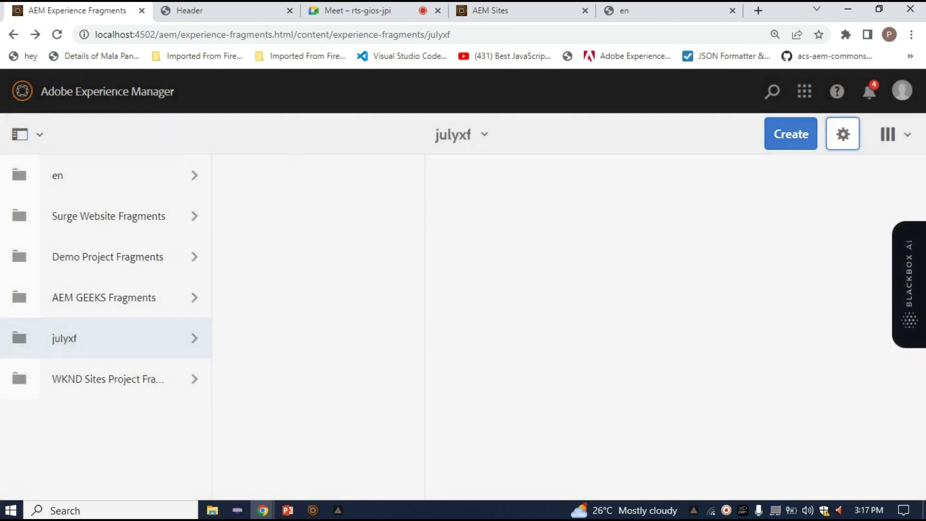
# Review the template choices in the julyxf folder's experience fragment wizard once more, and return to the folder without creating anything
pyautogui.click(791, 134)
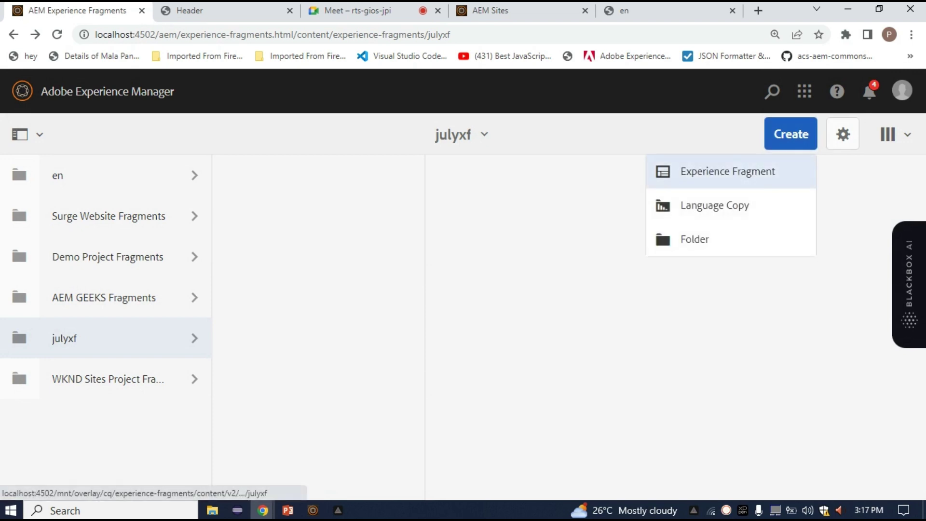
pyautogui.click(727, 172)
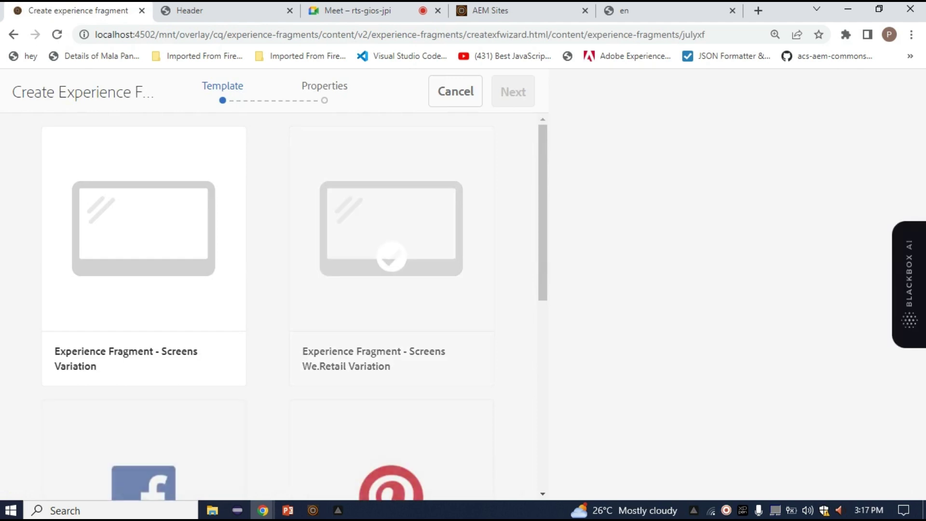
pyautogui.scroll(-4, 391, 255)
pyautogui.scroll(4, 391, 255)
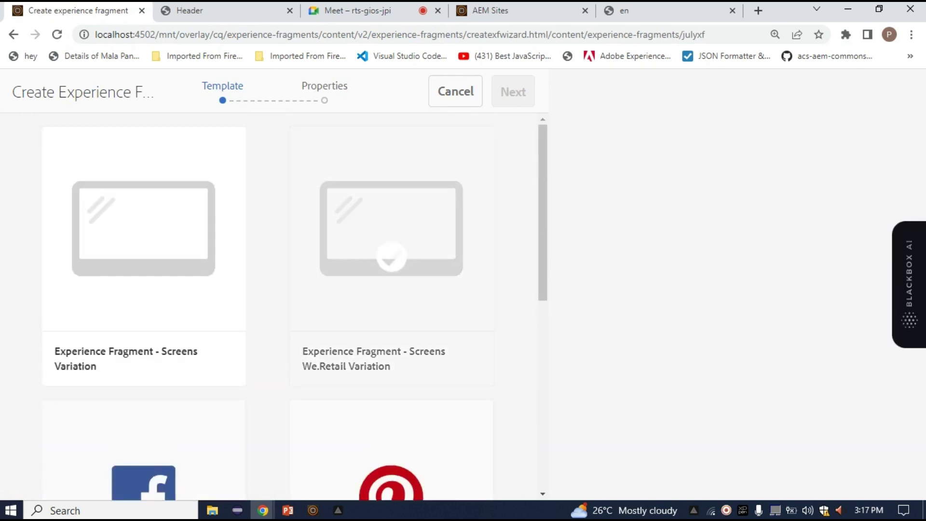
pyautogui.scroll(-3, 270, 308)
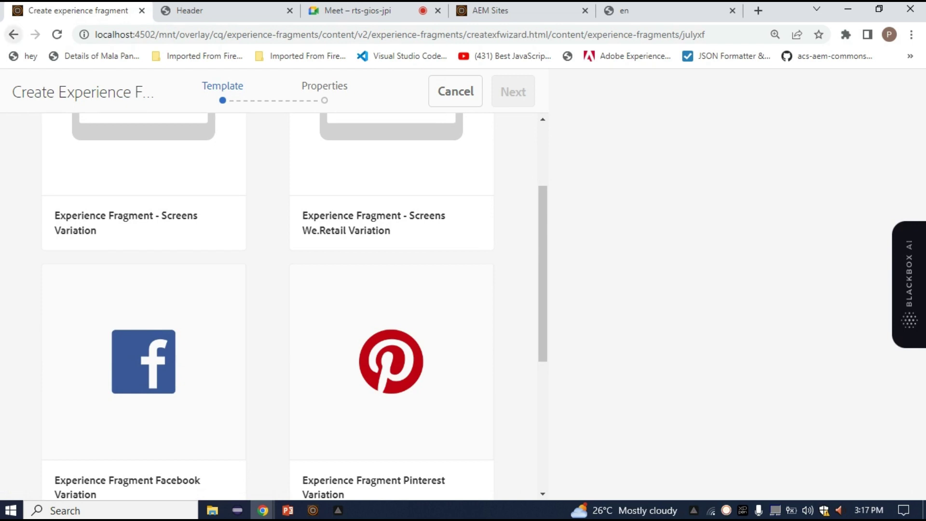
pyautogui.click(13, 35)
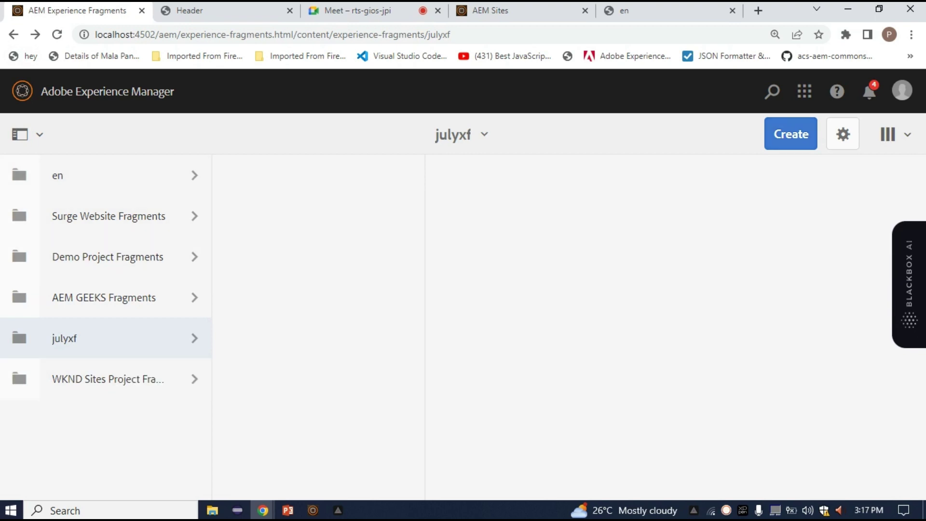
# Examine the allowed templates configured at the Experience Fragments root and close the configuration without changes
pyautogui.click(20, 338)
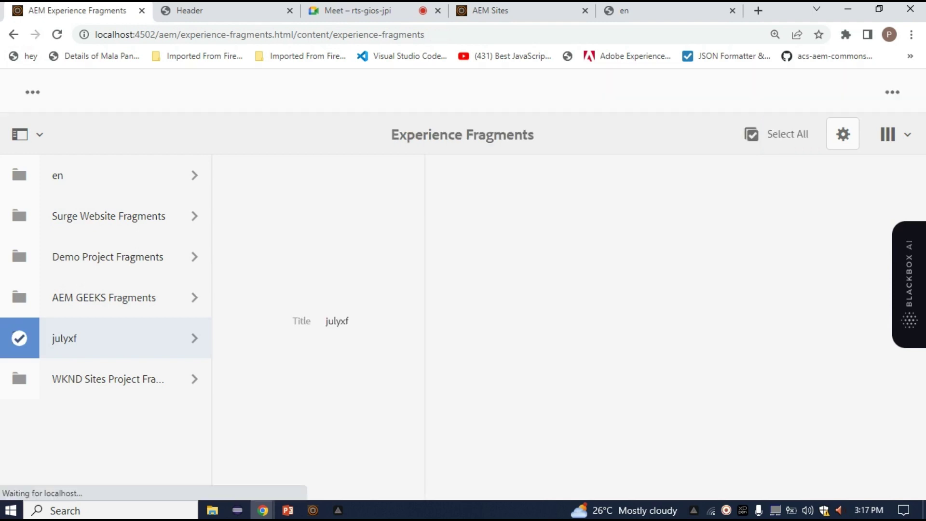
pyautogui.click(19, 338)
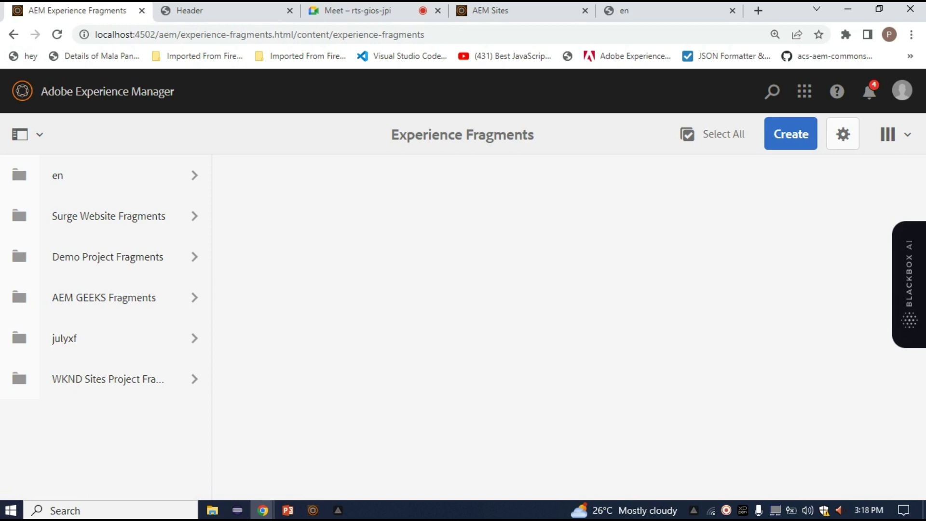
pyautogui.click(843, 134)
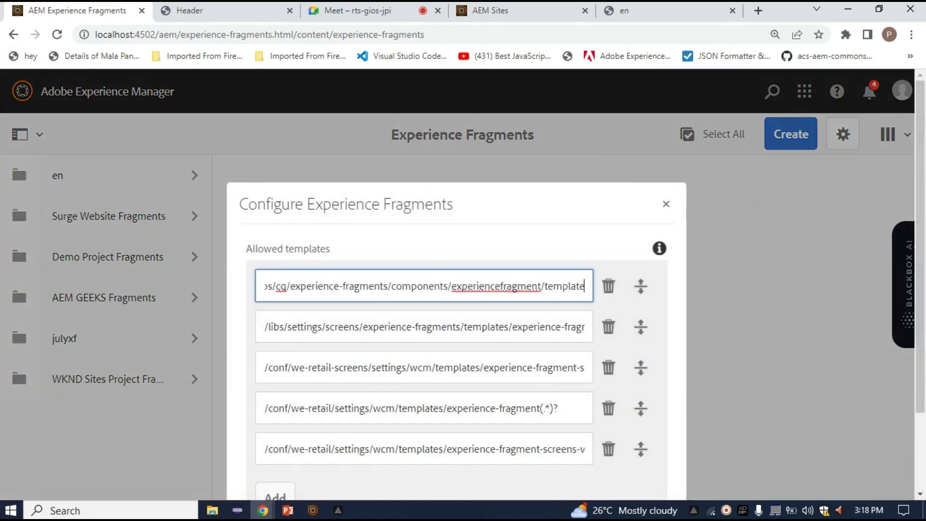
pyautogui.click(109, 257)
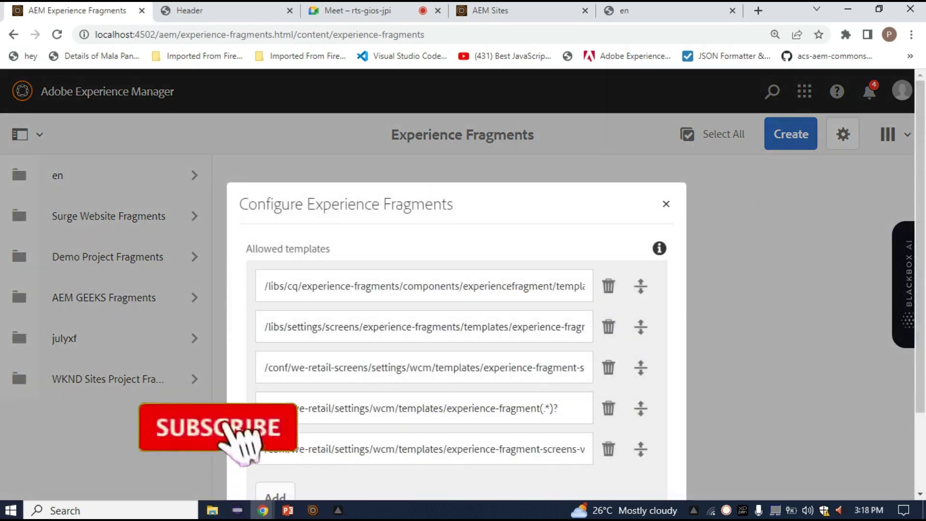
# Add /conf/tutorial/settings/wcm/templates/xf-web-variation as an allowed template in the julyxf folder's properties and save them
pyautogui.click(19, 337)
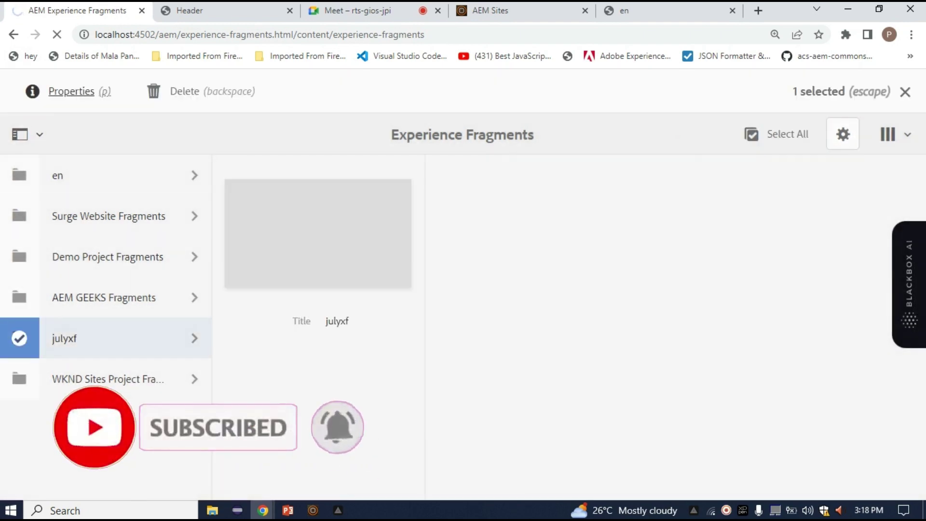
pyautogui.press('p')
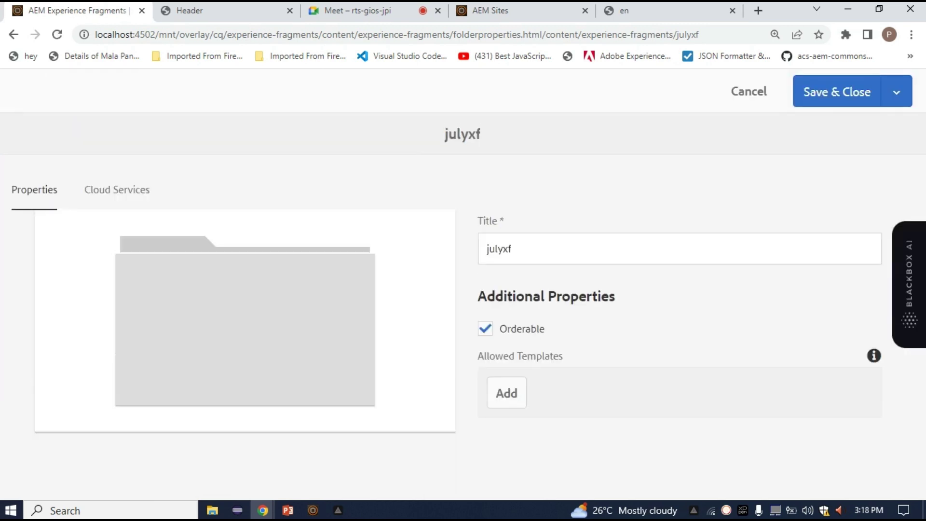
pyautogui.click(506, 393)
pyautogui.click(506, 393)
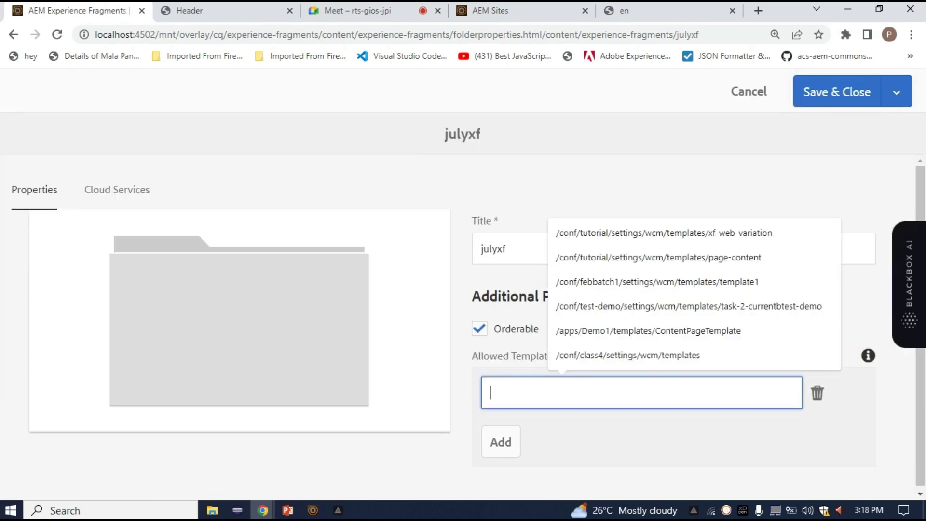
pyautogui.click(688, 305)
pyautogui.click(663, 233)
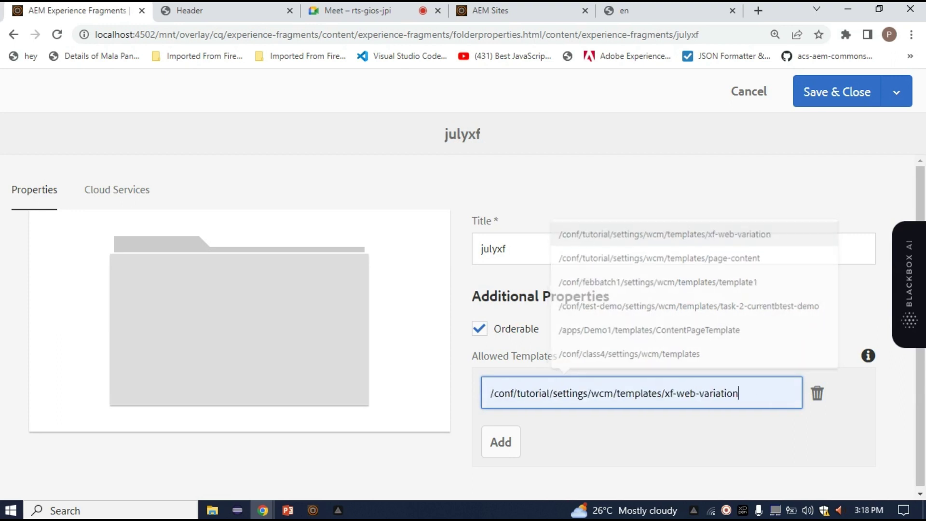
pyautogui.moveTo(738, 393); pyautogui.dragTo(490, 393)
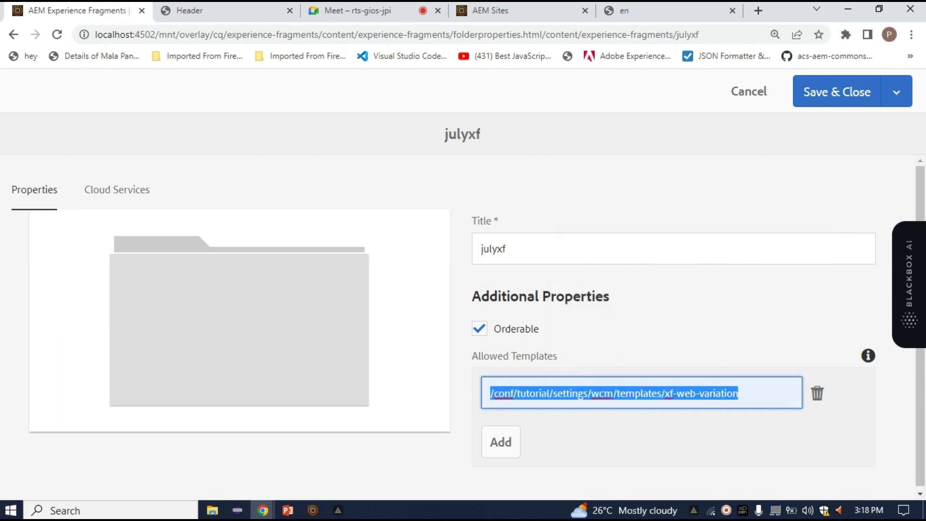
pyautogui.moveTo(738, 393); pyautogui.dragTo(490, 393)
pyautogui.click(475, 392)
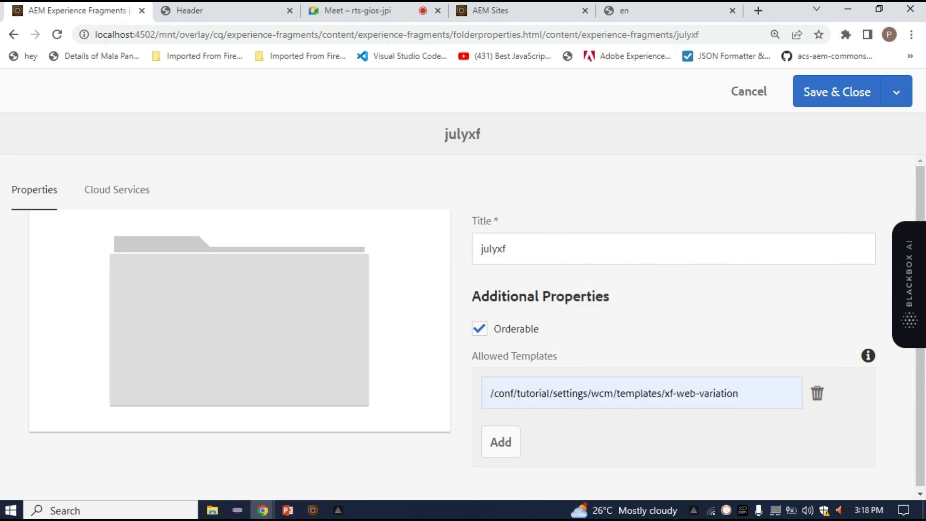
pyautogui.moveTo(739, 393); pyautogui.dragTo(651, 392)
pyautogui.hotkey('ctrl', 'a')
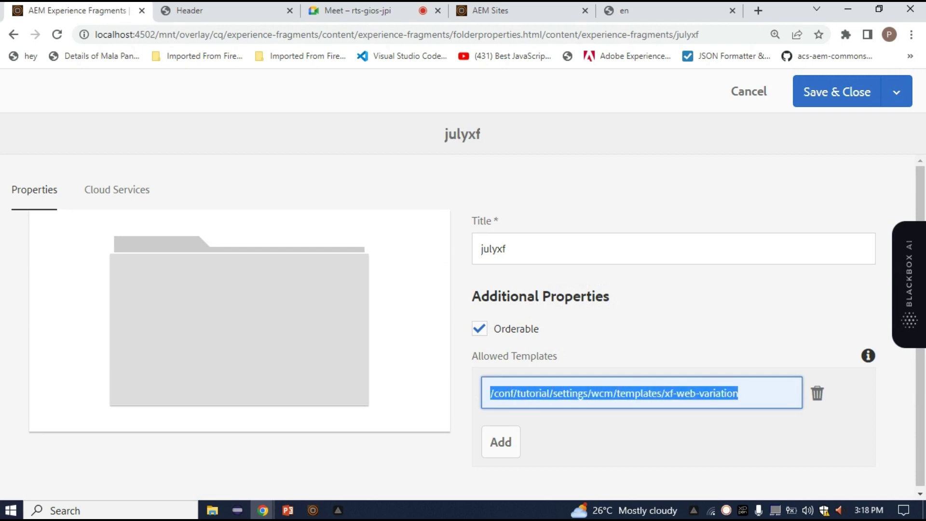
pyautogui.press('Return')
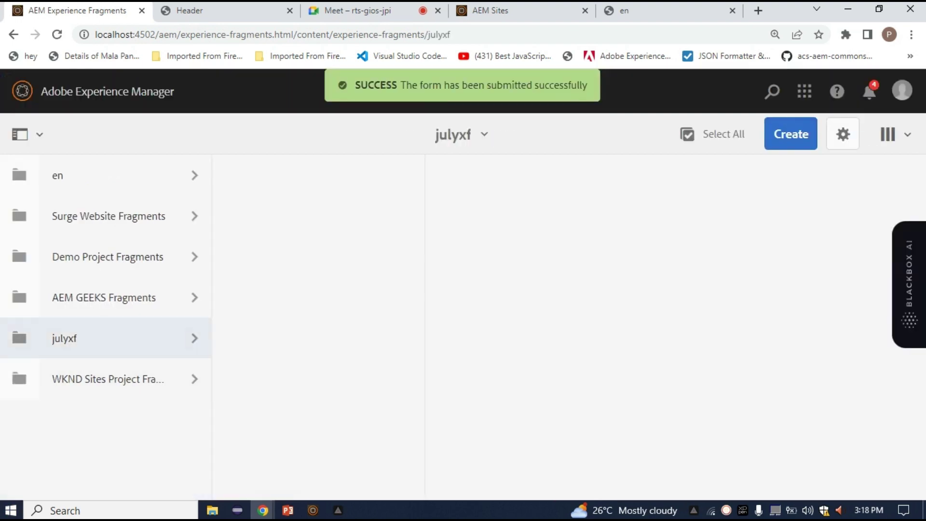
# Check which templates the experience fragment wizard offers with julyxf's allowed template path applied, and go back to the folder
pyautogui.click(790, 134)
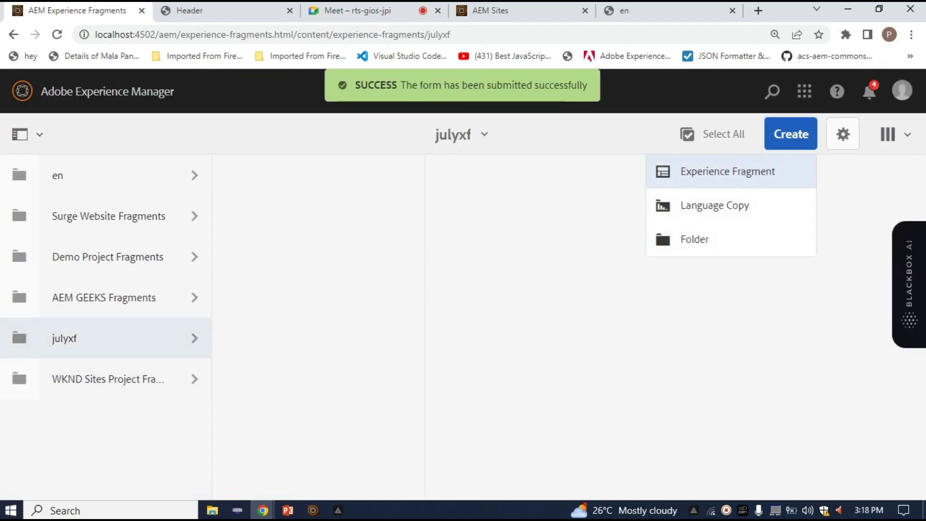
pyautogui.click(727, 171)
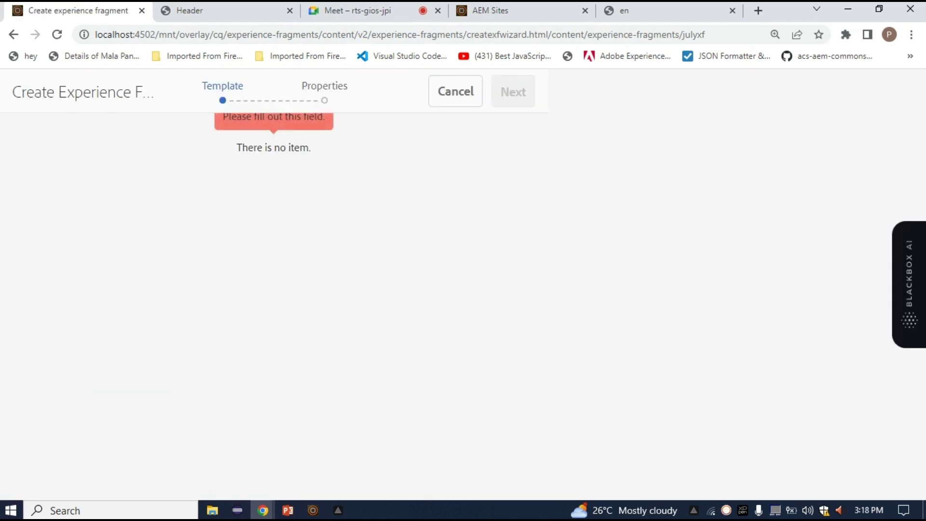
pyautogui.click(14, 34)
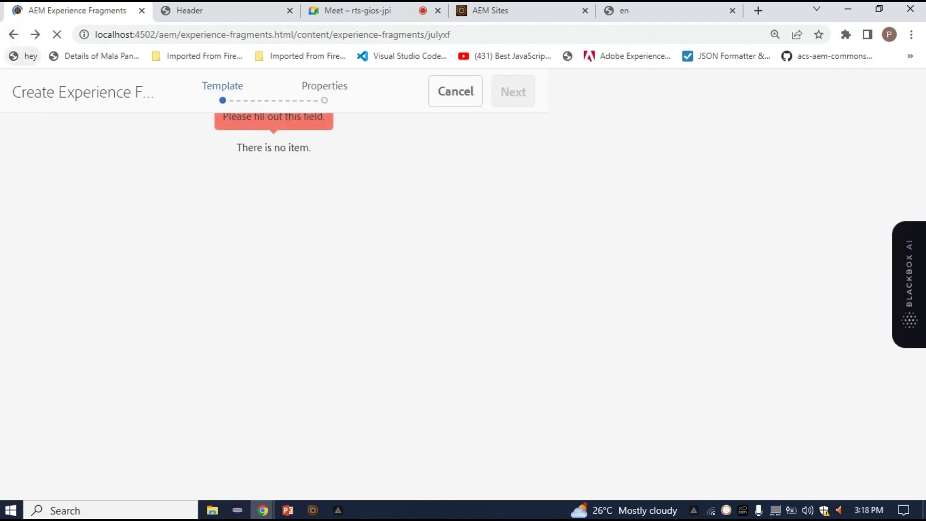
# Reopen the julyxf folder's properties and inspect the template name at the end of the allowed template path
pyautogui.click(19, 338)
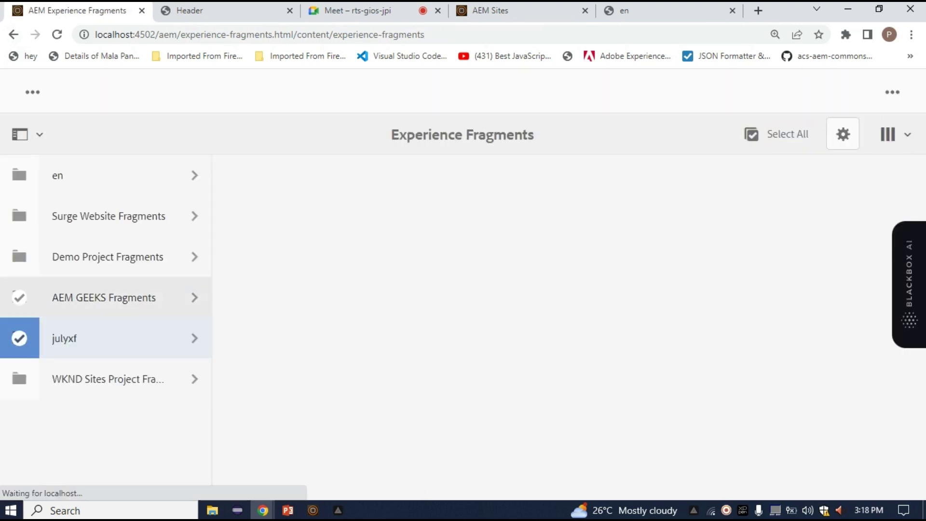
pyautogui.click(71, 91)
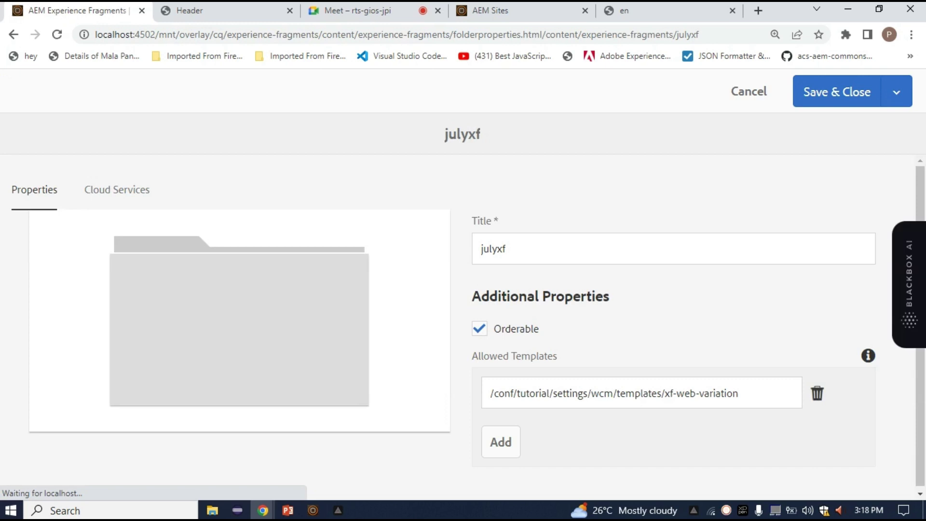
pyautogui.moveTo(738, 393); pyautogui.dragTo(670, 393)
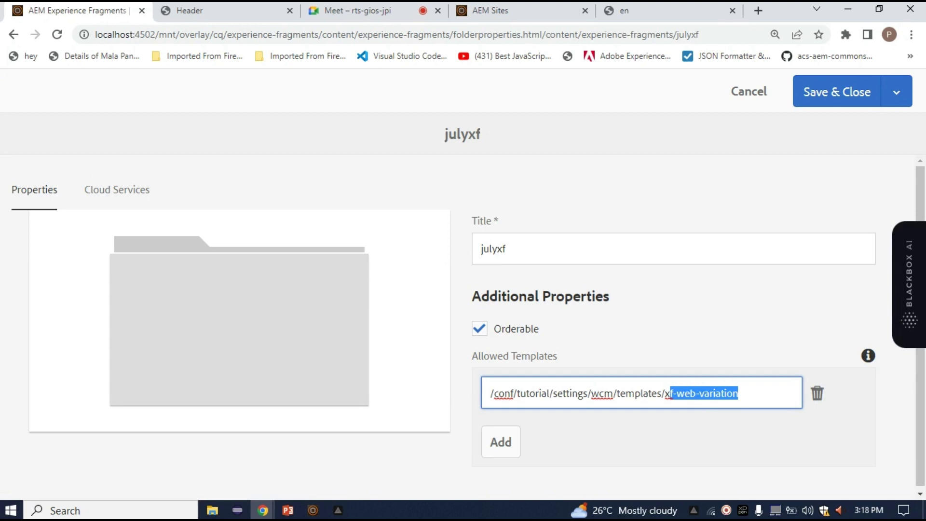
# Open CRXDE Lite at localhost:4502/crx/de in a new browser tab
pyautogui.click(758, 10)
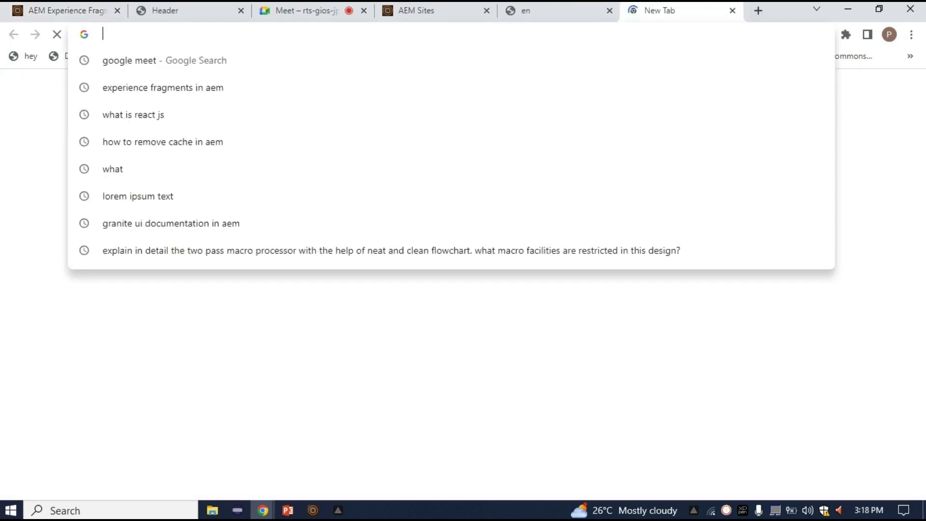
pyautogui.write('loca')
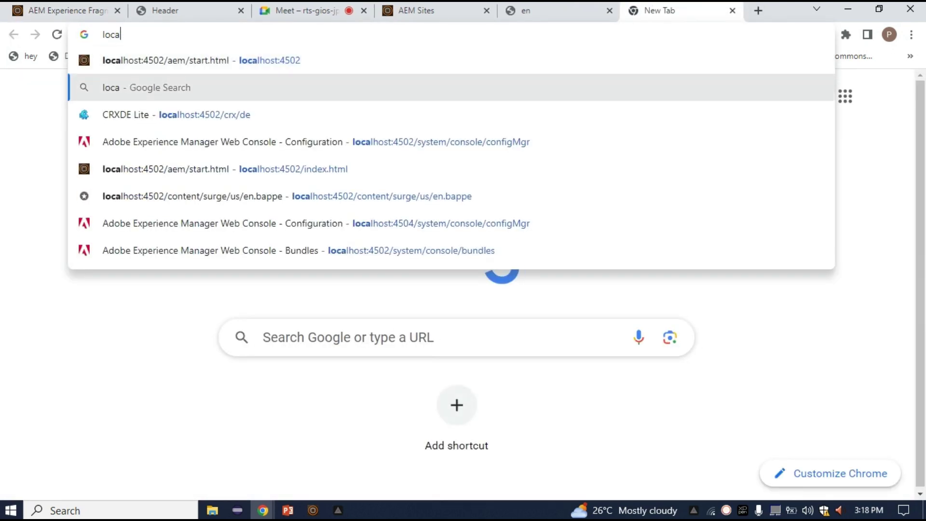
pyautogui.press('Down')
pyautogui.press('Return')
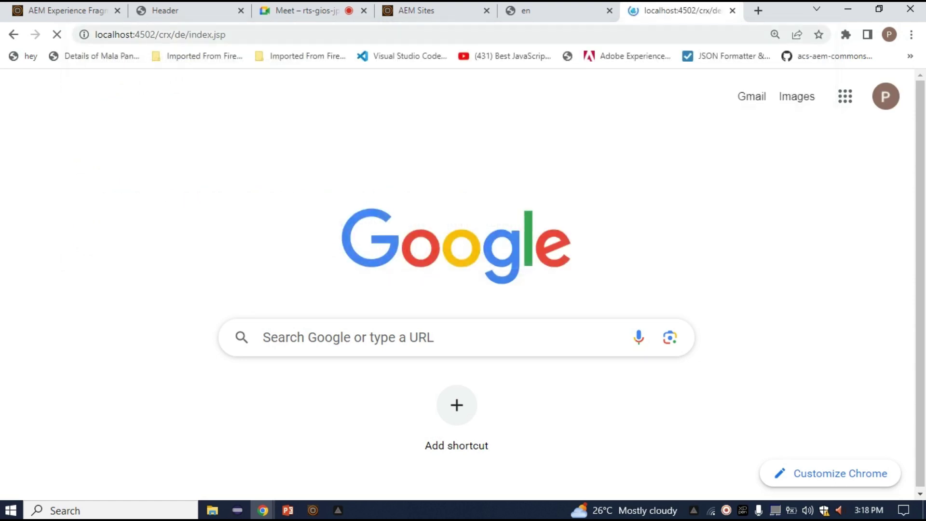
# Examine the conf and tutorial parts of julyxf's allowed template path, and switch back to CRXDE Lite
pyautogui.hotkey('ctrl', '1')
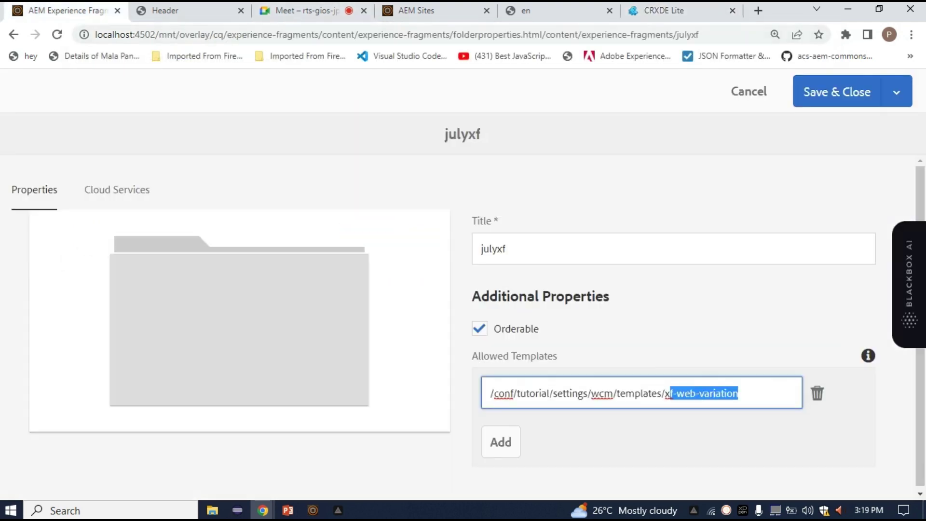
pyautogui.click(526, 393)
pyautogui.doubleClick(504, 393)
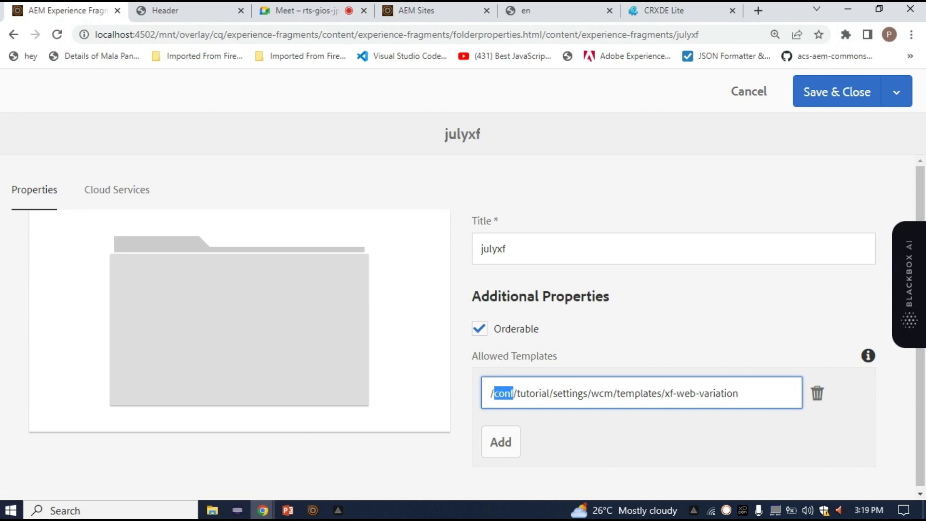
pyautogui.doubleClick(536, 393)
pyautogui.click(565, 393)
pyautogui.click(562, 393)
pyautogui.hotkey('ctrl', '6')
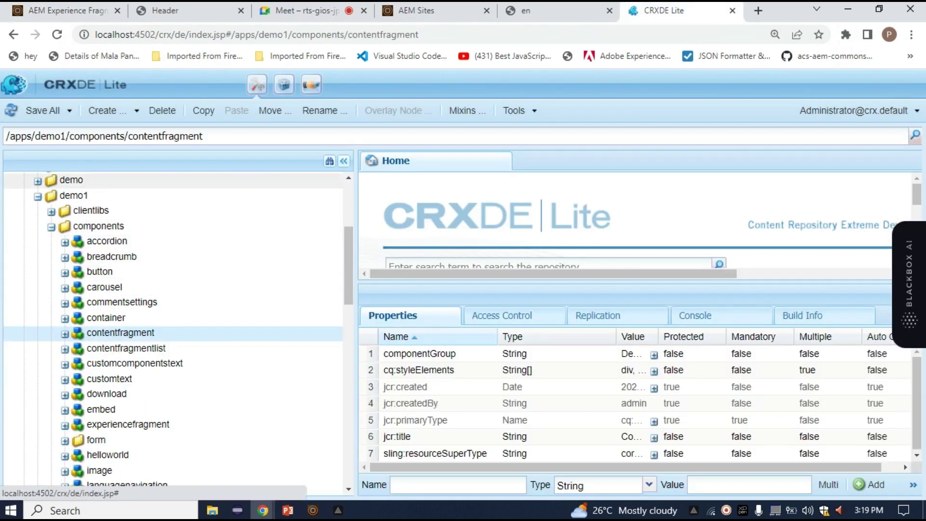
# Collapse apps in the repository tree, browse /conf/tutorial/settings down to dam/cfm for the template, and collapse tutorial
pyautogui.scroll(4, 169, 309)
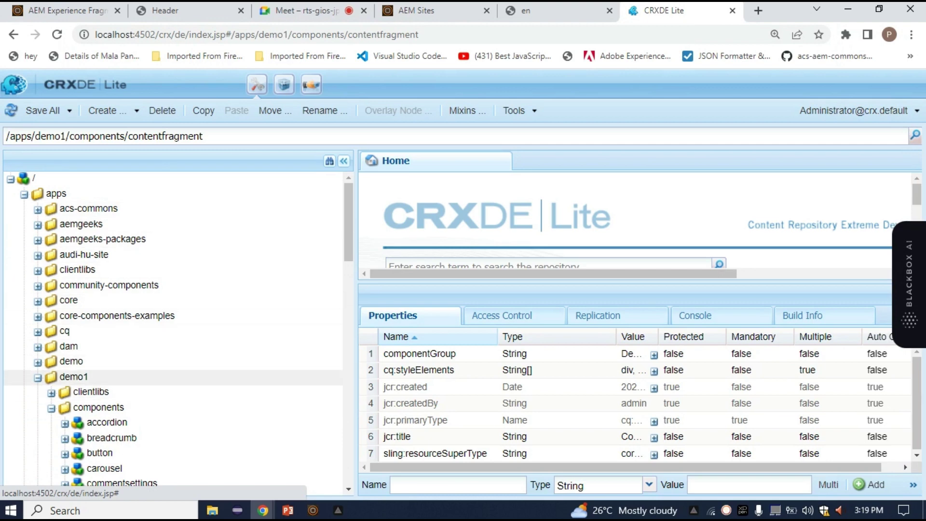
pyautogui.click(37, 377)
pyautogui.click(24, 194)
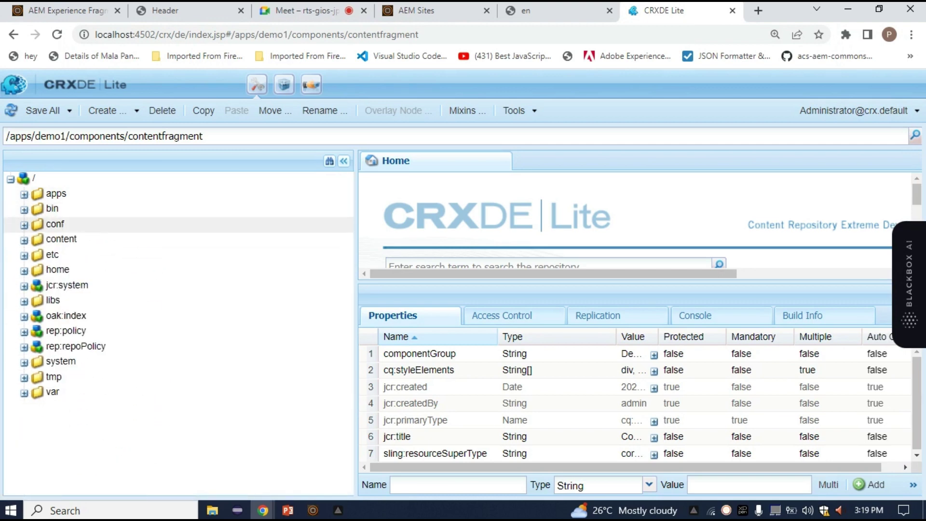
pyautogui.doubleClick(54, 224)
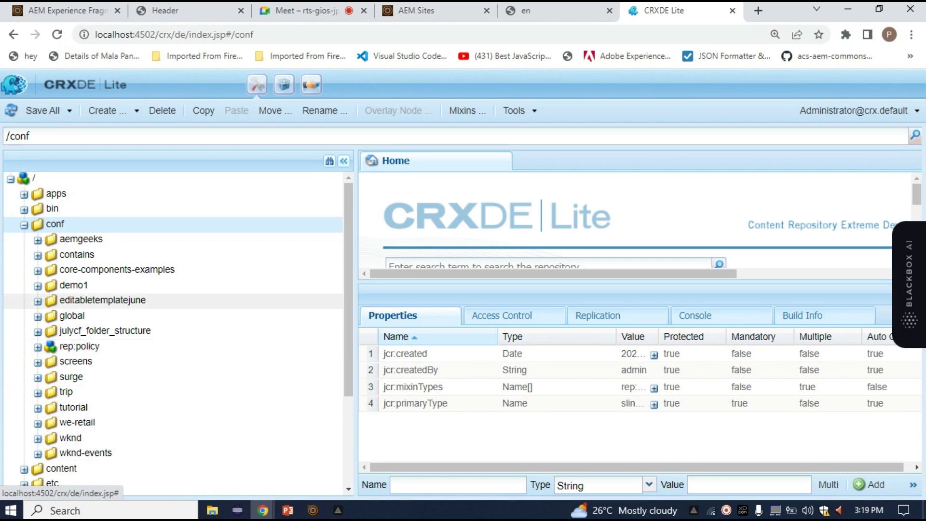
pyautogui.doubleClick(73, 407)
pyautogui.scroll(-3, 72, 302)
pyautogui.doubleClick(89, 287)
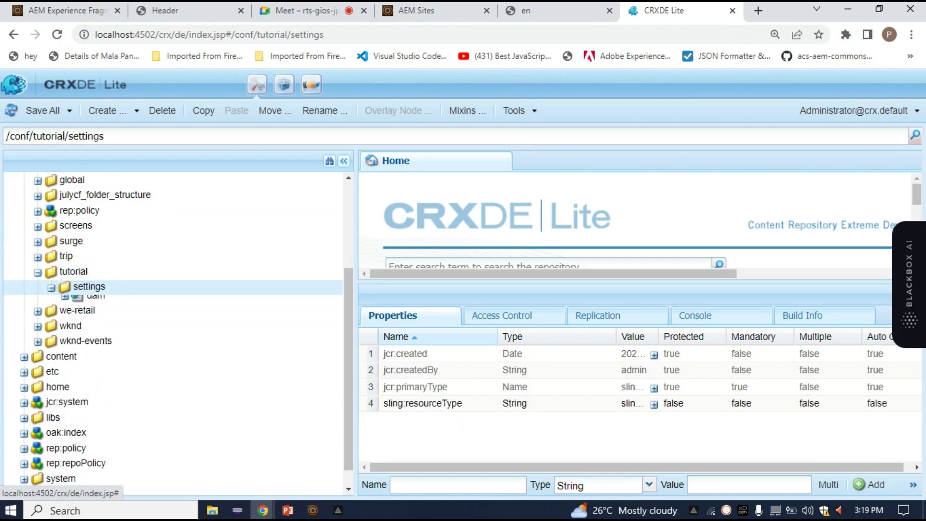
pyautogui.doubleClick(95, 301)
pyautogui.doubleClick(107, 317)
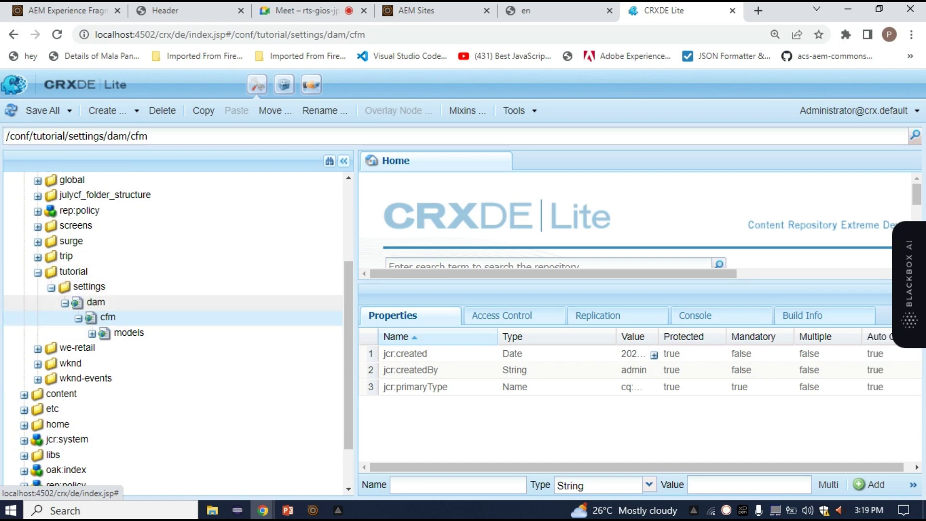
pyautogui.click(38, 272)
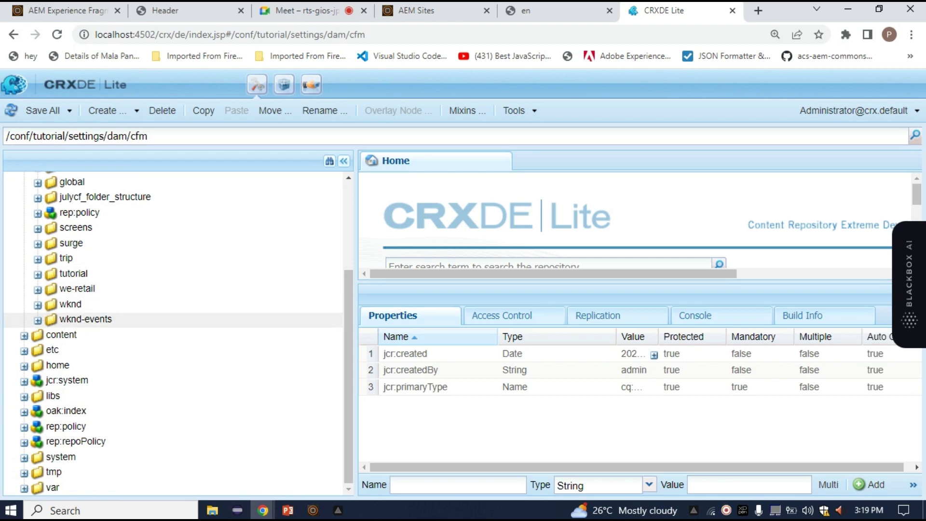
# Browse the repository to /conf/we-retail/settings/wcm/templates/experience-fragment-web-variation and copy that template's path
pyautogui.doubleClick(77, 288)
pyautogui.doubleClick(89, 304)
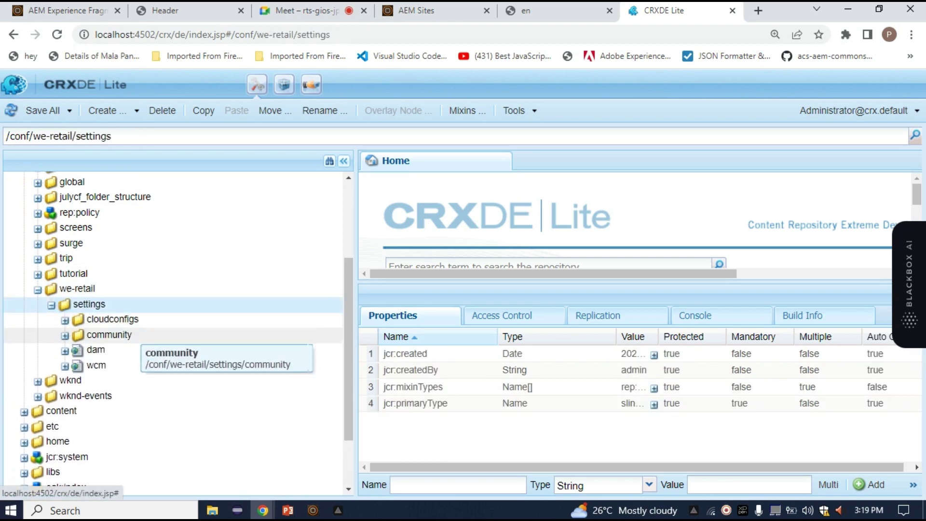
pyautogui.doubleClick(96, 365)
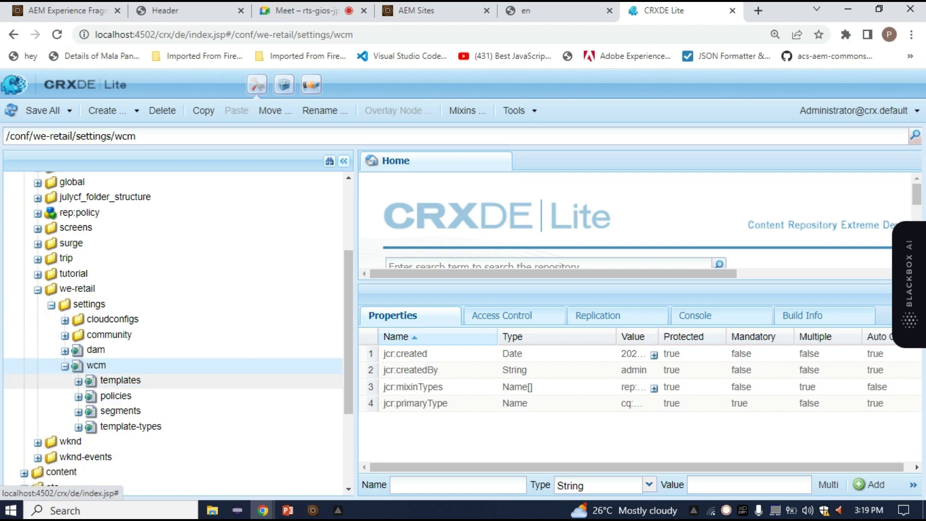
pyautogui.doubleClick(130, 427)
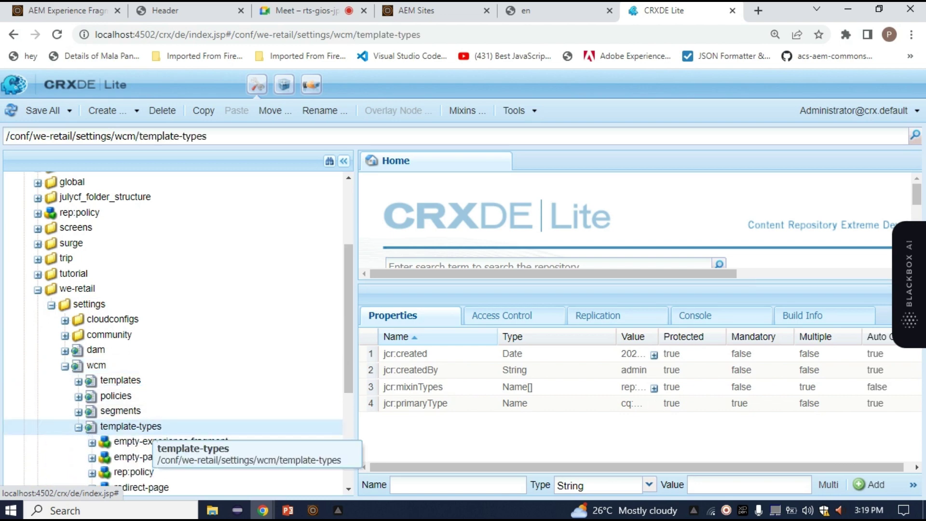
pyautogui.doubleClick(121, 380)
pyautogui.scroll(-3, 193, 381)
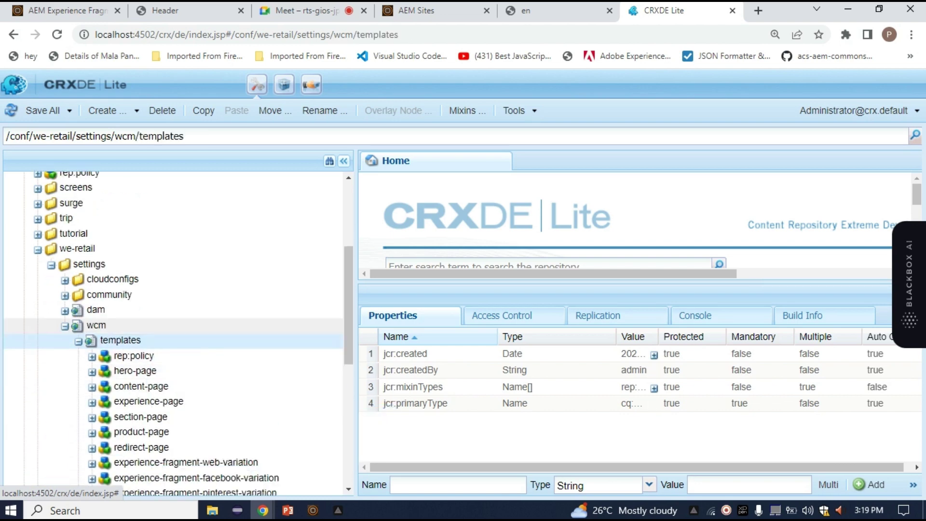
pyautogui.doubleClick(192, 366)
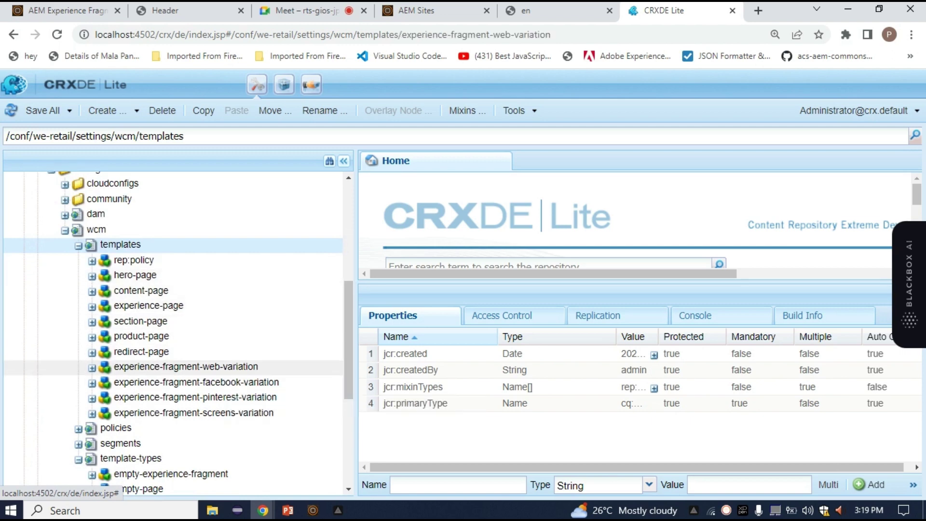
pyautogui.click(239, 136)
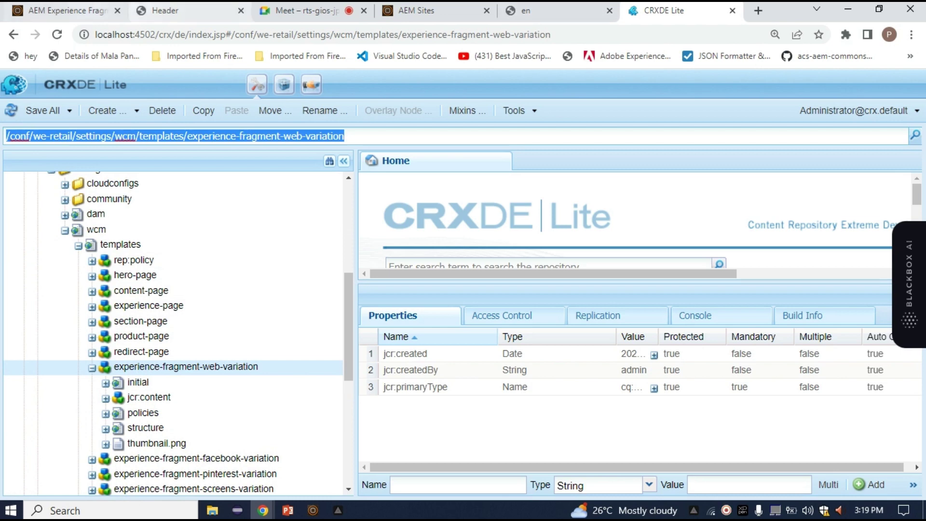
# Replace julyxf's allowed template path with /conf/we-retail/settings/wcm/templates/experience-fragment-web-variation and save the folder properties
pyautogui.click(72, 10)
pyautogui.hotkey('ctrl', 'a')
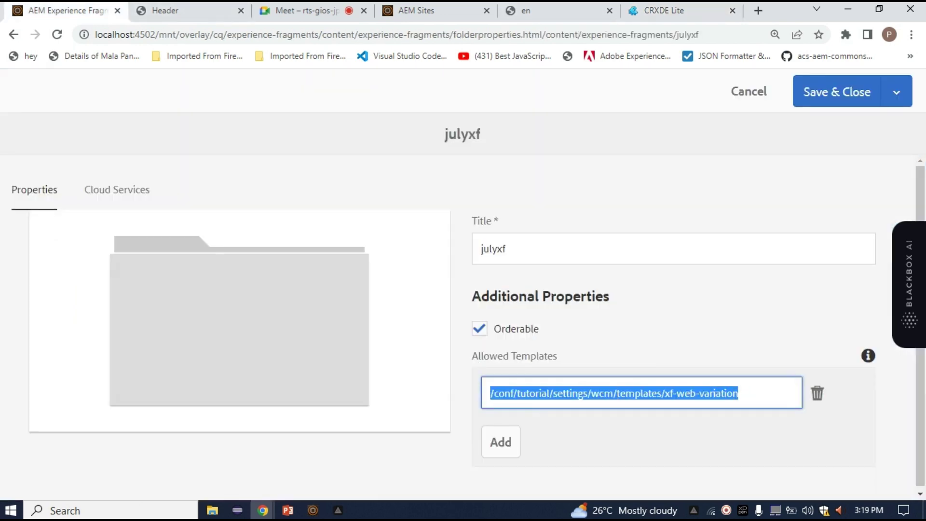
pyautogui.hotkey('ctrl', 'v')
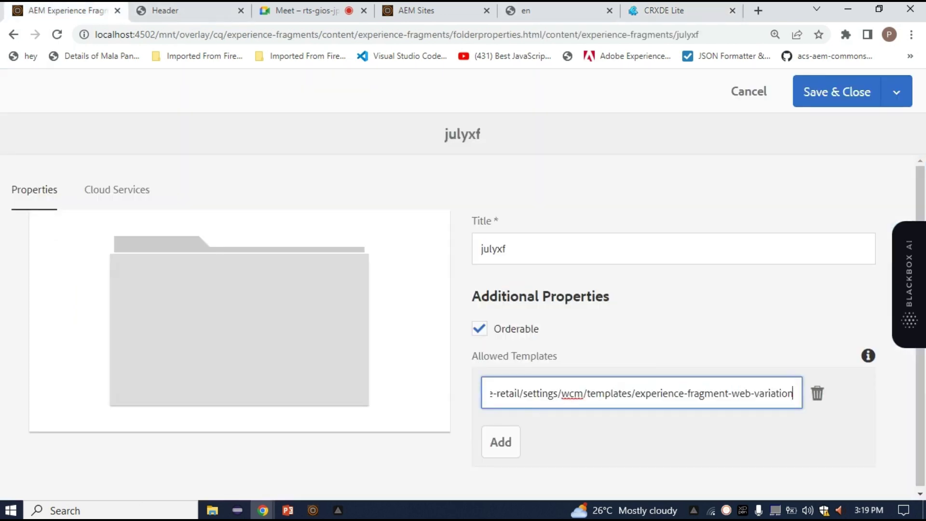
pyautogui.click(836, 91)
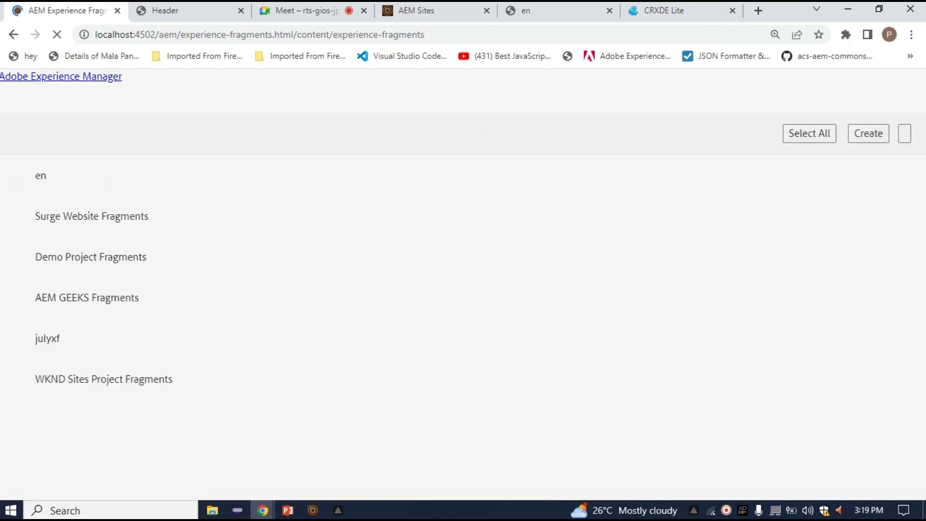
# Start creating an experience fragment in julyxf to check which templates are offered, and return to the folder listing
pyautogui.click(64, 338)
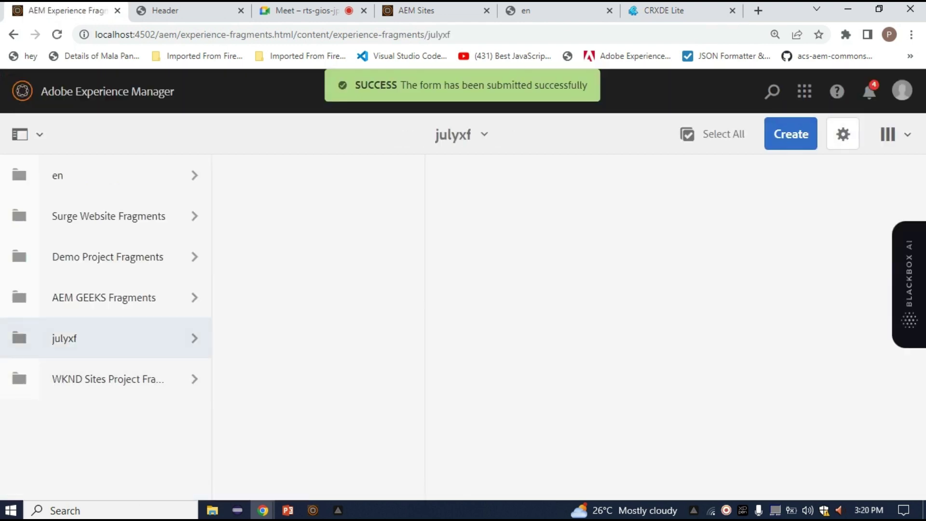
pyautogui.click(790, 135)
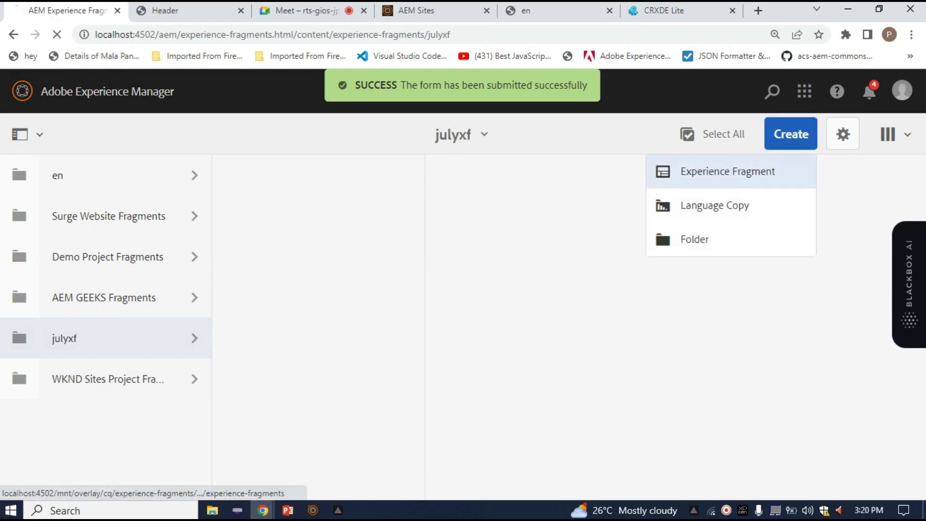
pyautogui.click(727, 171)
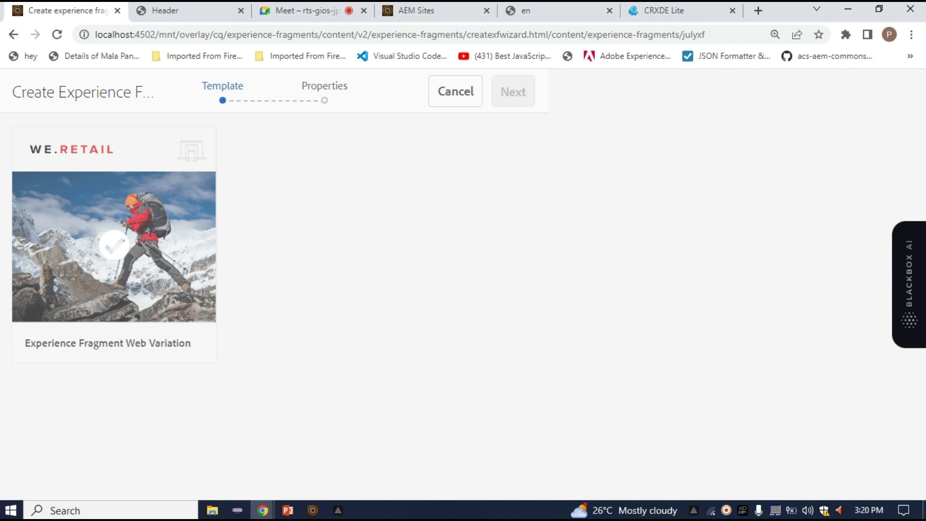
pyautogui.click(13, 34)
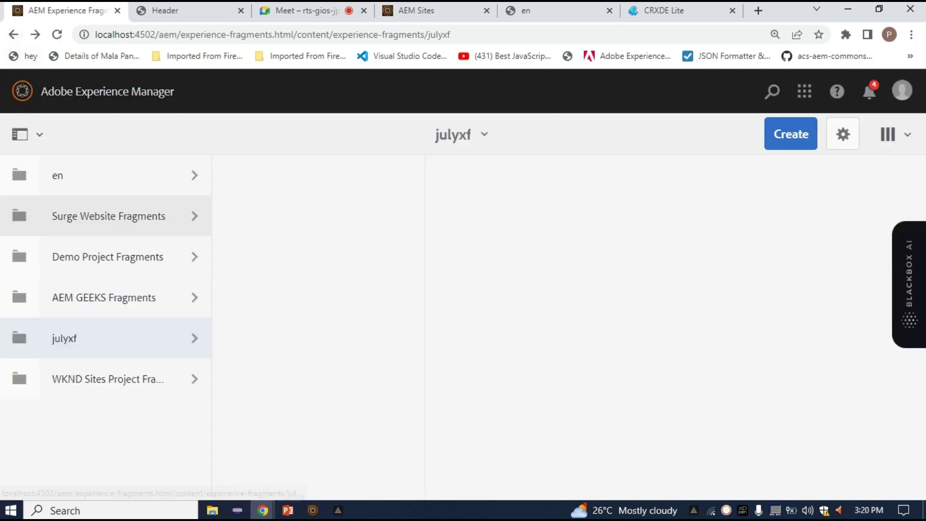
# Reopen julyxf's folder properties, remove the allowed templates entry, and save and close the properties
pyautogui.click(71, 91)
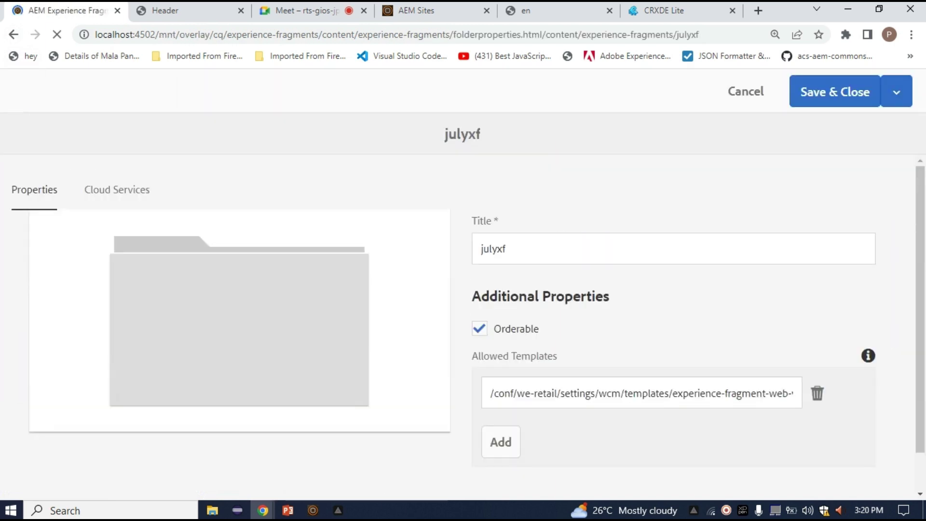
pyautogui.click(791, 393)
pyautogui.hotkey('ctrl', 'a')
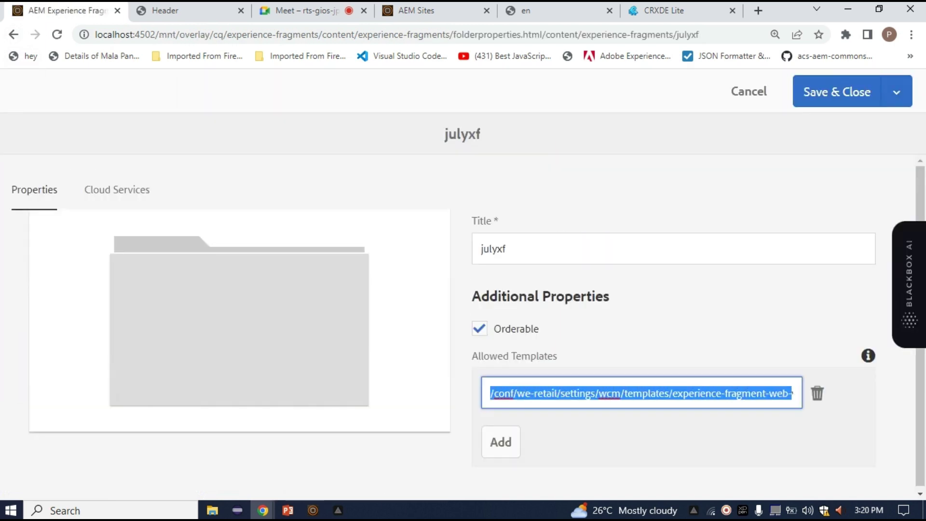
pyautogui.press('BackSpace')
pyautogui.hotkey('ctrl', 'a')
pyautogui.press('BackSpace')
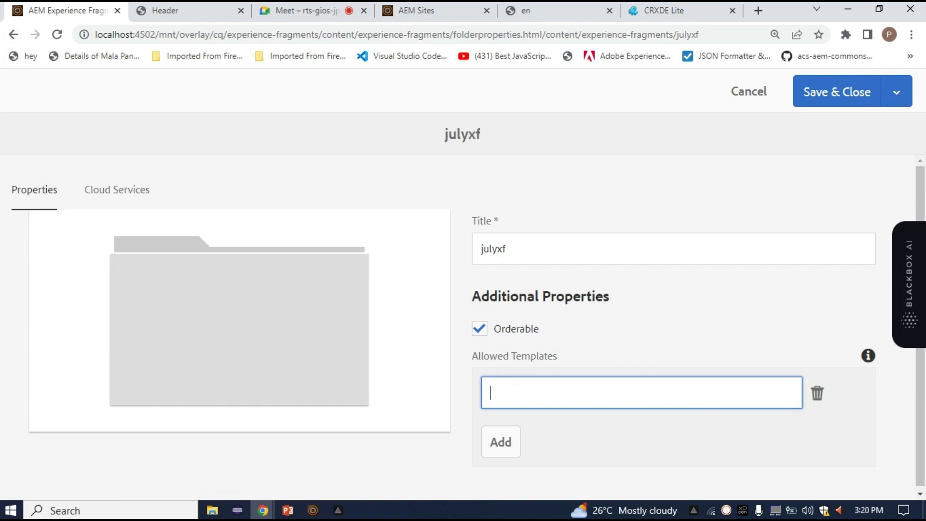
pyautogui.click(817, 393)
pyautogui.click(836, 92)
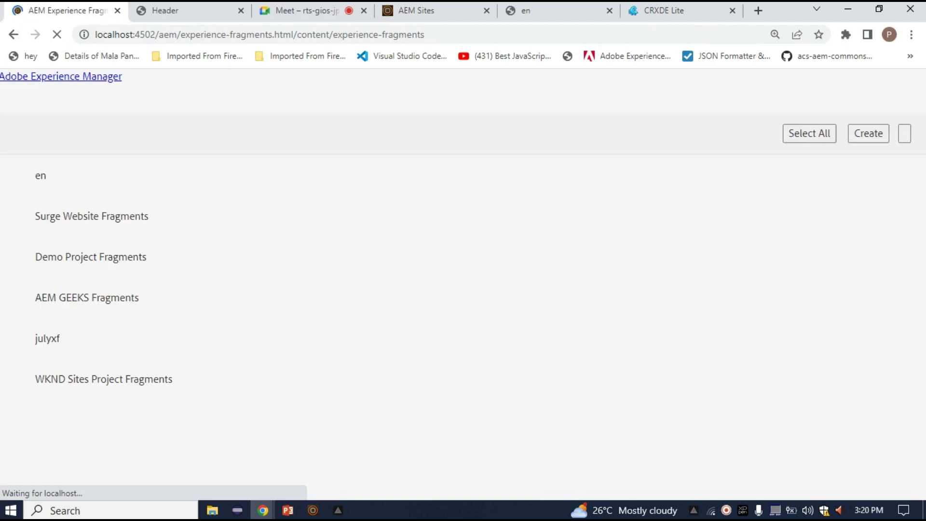
# Start a new experience fragment in the julyxf folder using the Experience Fragment Web Variation template
pyautogui.click(105, 337)
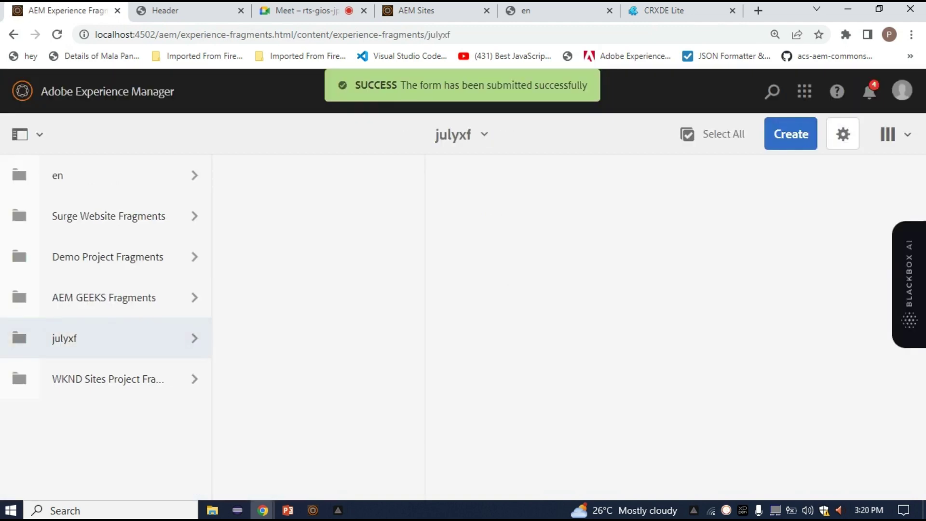
pyautogui.click(790, 134)
pyautogui.click(727, 171)
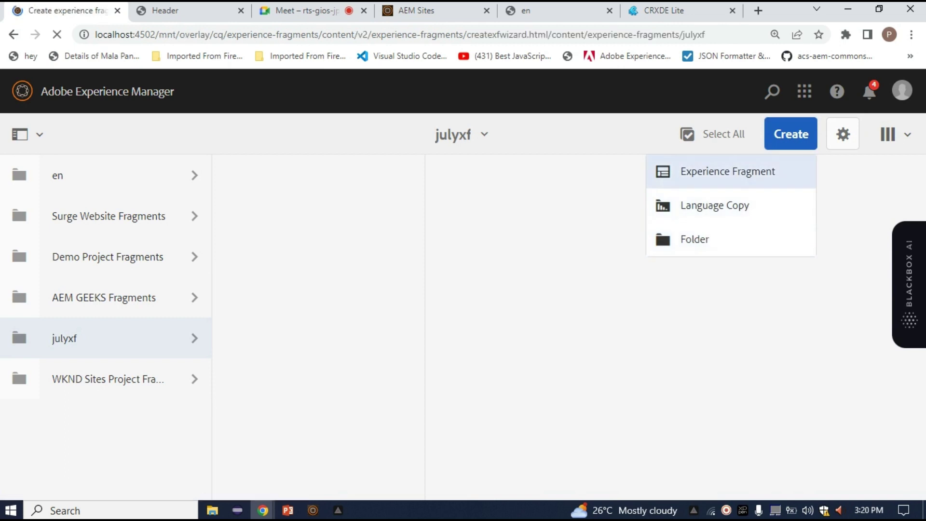
pyautogui.scroll(-6, 390, 207)
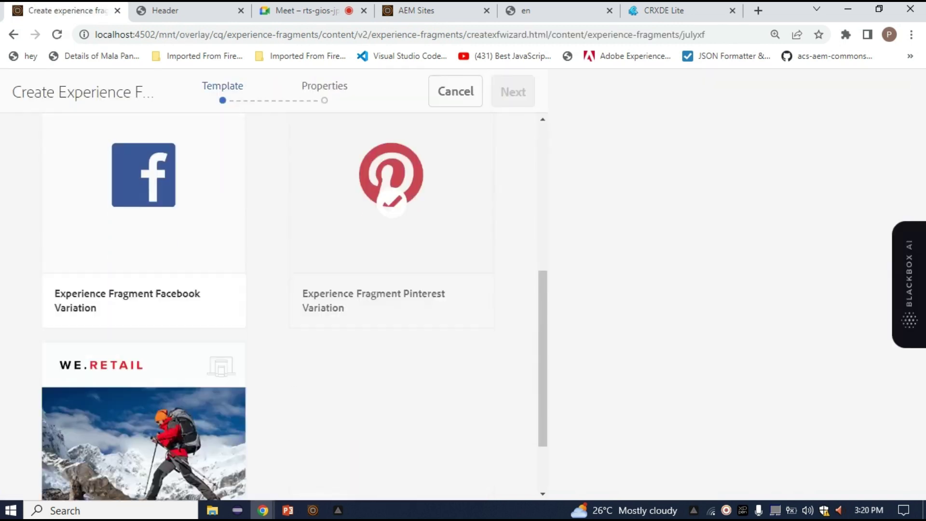
pyautogui.click(144, 369)
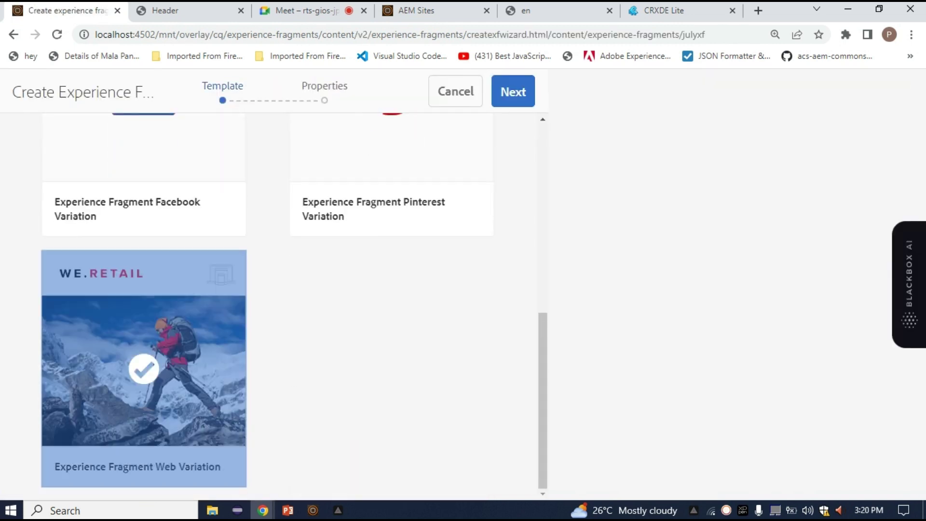
pyautogui.click(513, 91)
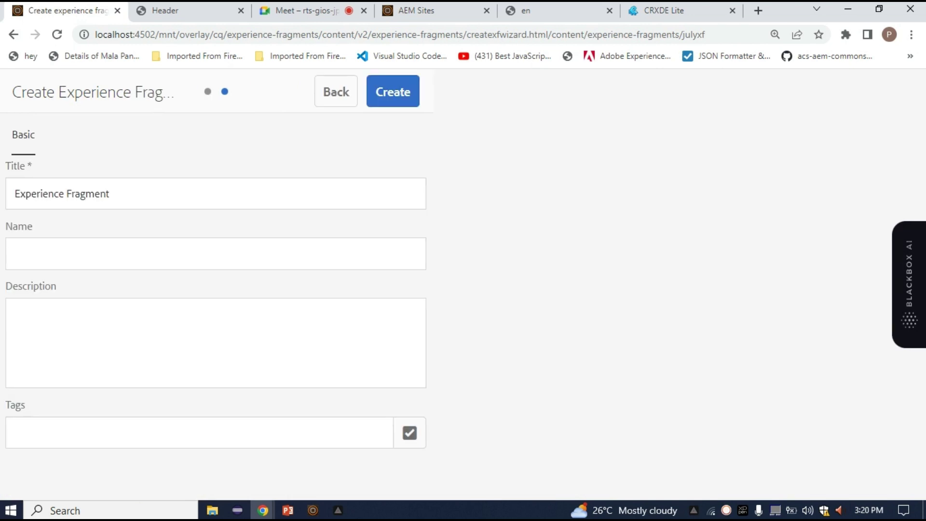
# Name the experience fragment julyxf, create it, and return to the folder listing
pyautogui.click(15, 253)
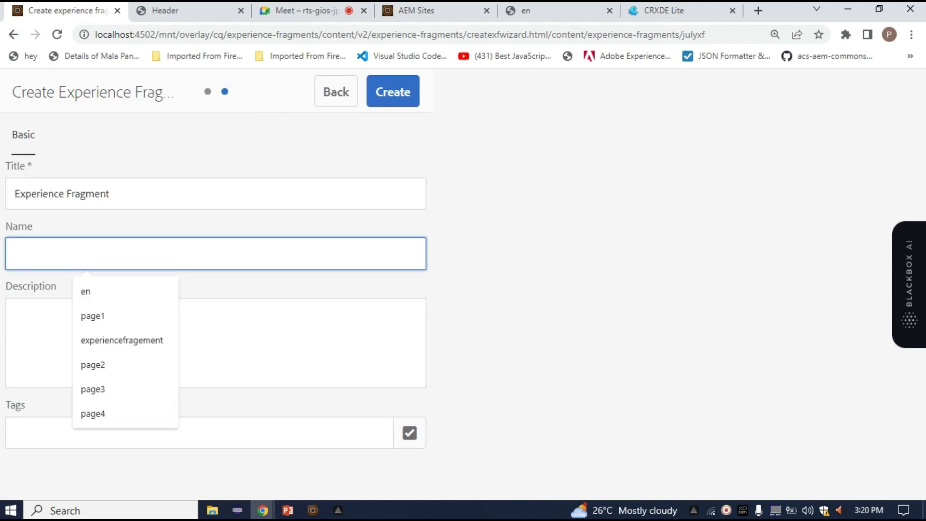
pyautogui.write('julyxf')
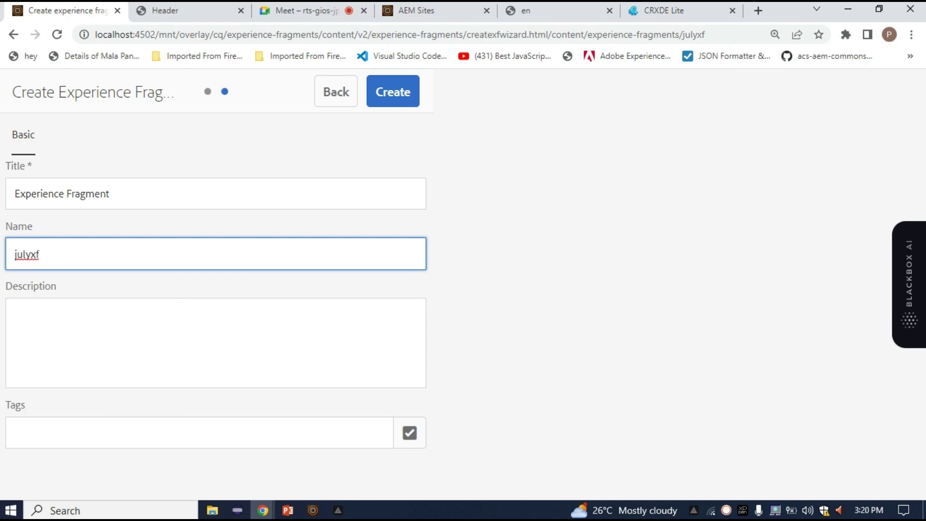
pyautogui.hotkey('ctrl', 'a')
pyautogui.click(393, 92)
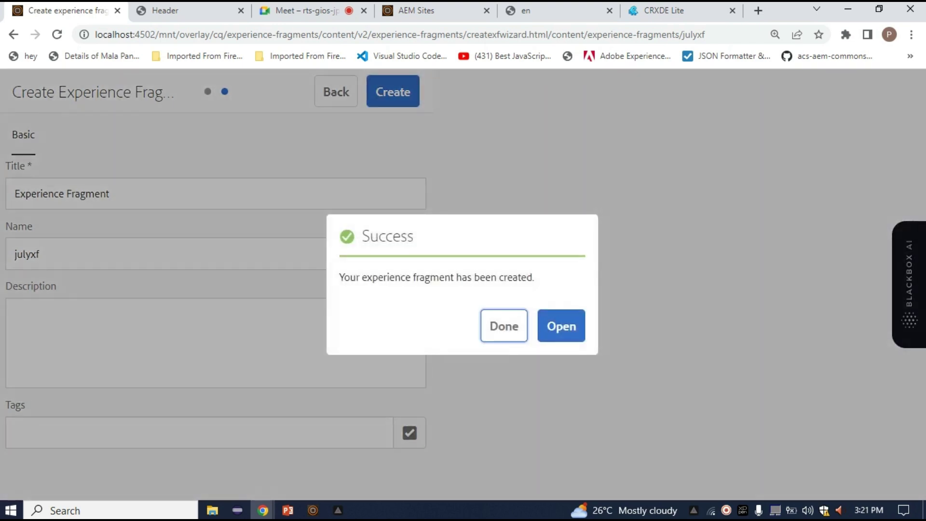
pyautogui.press('Return')
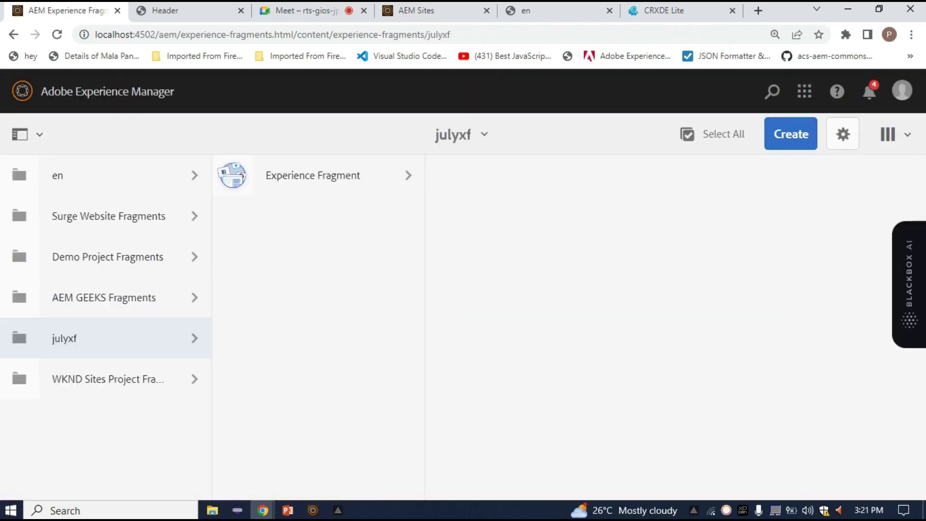
# Open the variation inside julyxf's new Experience Fragment for editing
pyautogui.click(312, 175)
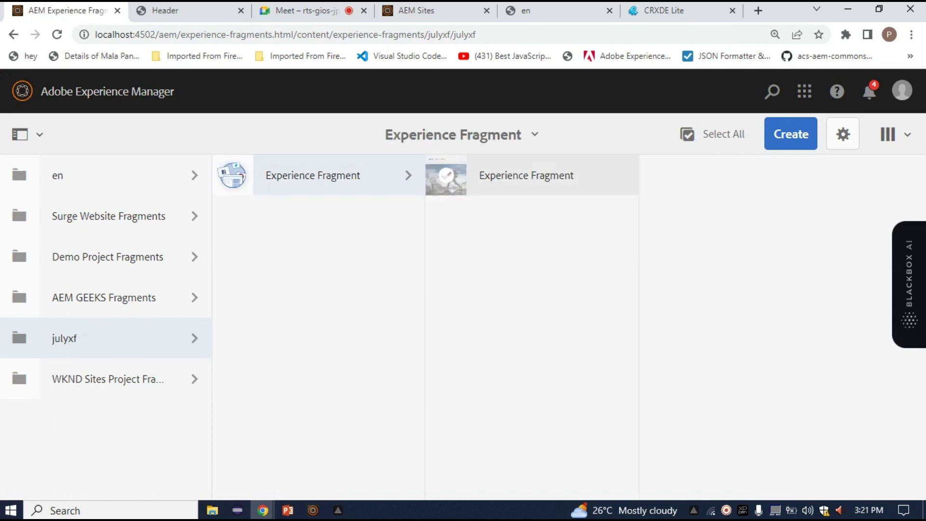
pyautogui.click(446, 175)
pyautogui.click(127, 91)
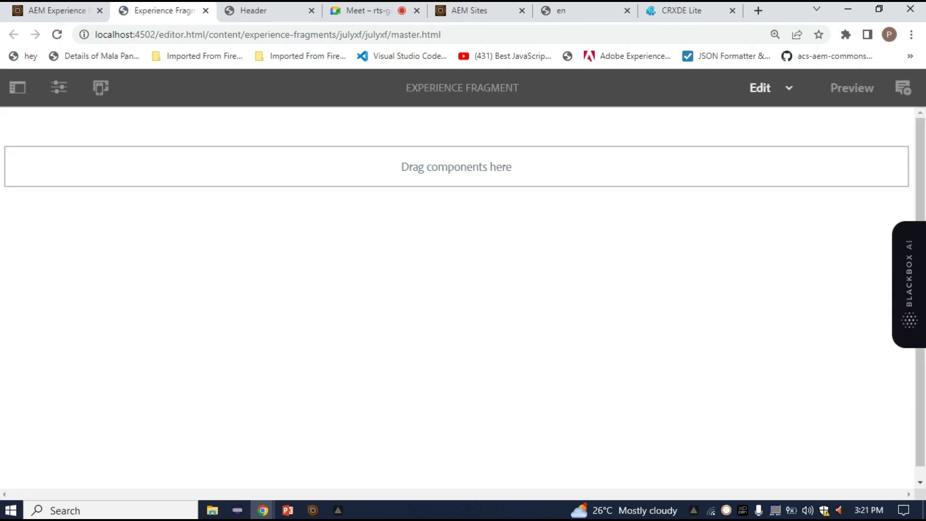
# Search the components for image, insert a Hero Image into the fragment's empty container, and show the fragment's variations
pyautogui.click(367, 159)
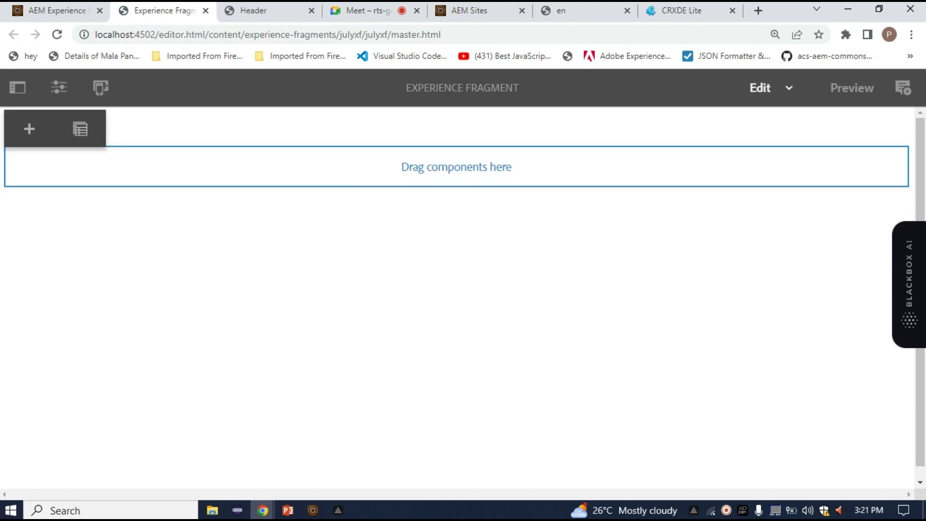
pyautogui.click(788, 87)
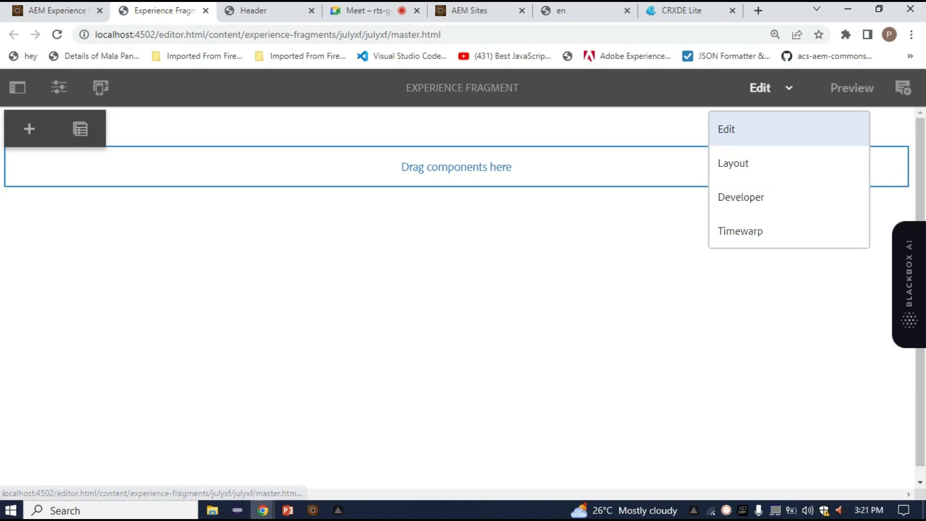
pyautogui.click(752, 129)
pyautogui.click(28, 129)
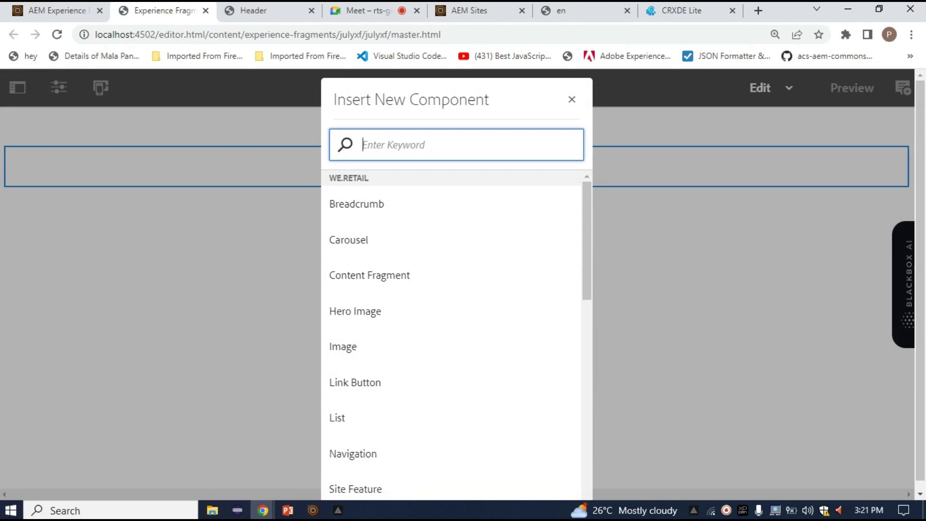
pyautogui.write('cra')
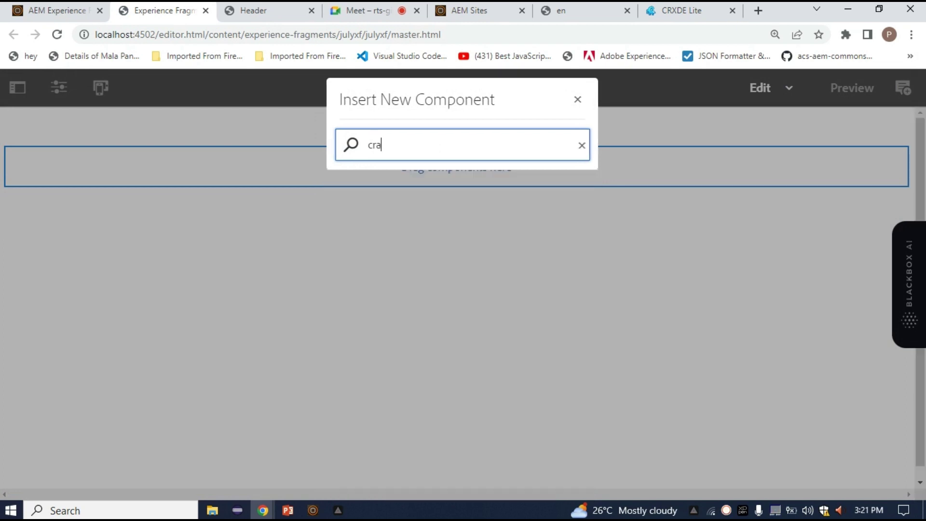
pyautogui.press('BackSpace')
pyautogui.press('BackSpace')
pyautogui.press('BackSpace')
pyautogui.write('image')
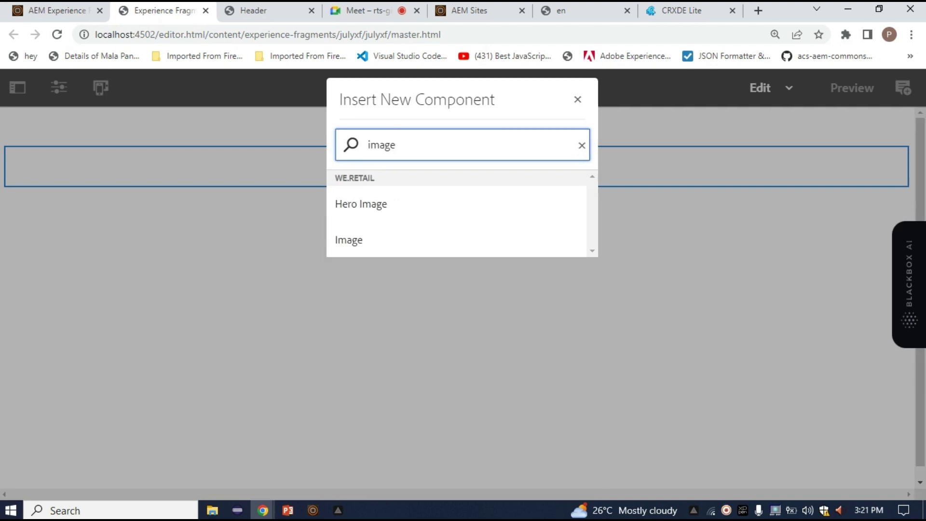
pyautogui.click(360, 204)
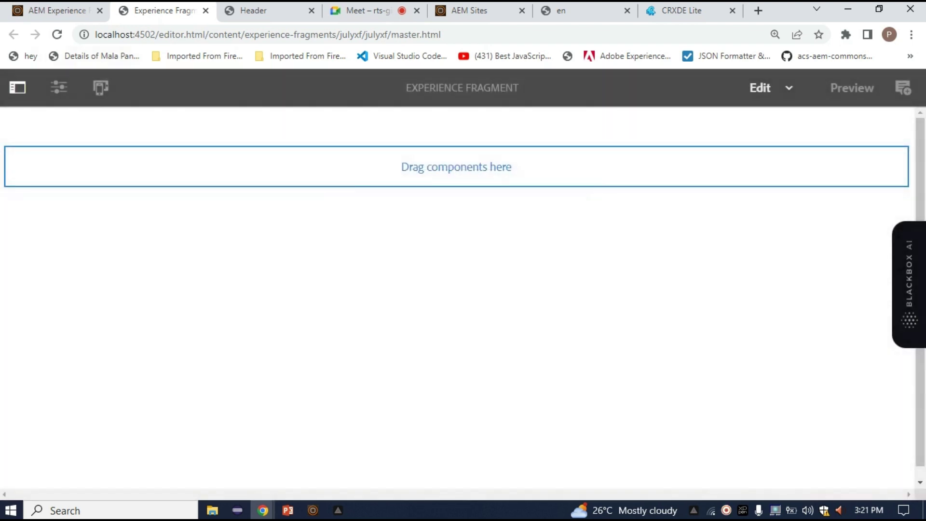
pyautogui.click(18, 87)
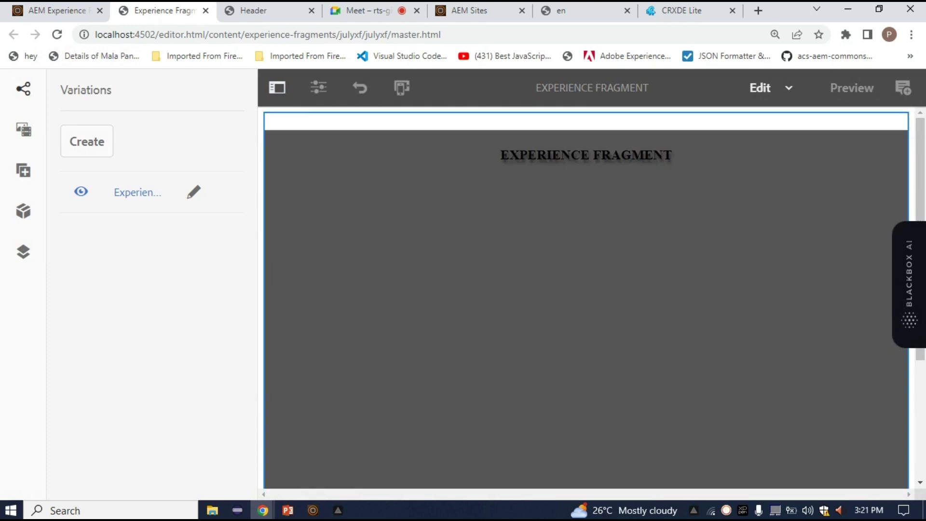
# Assign the Coats_men.jpg asset to the Hero Image component and save its configuration
pyautogui.scroll(-3, 586, 309)
pyautogui.scroll(3, 586, 308)
pyautogui.click(586, 309)
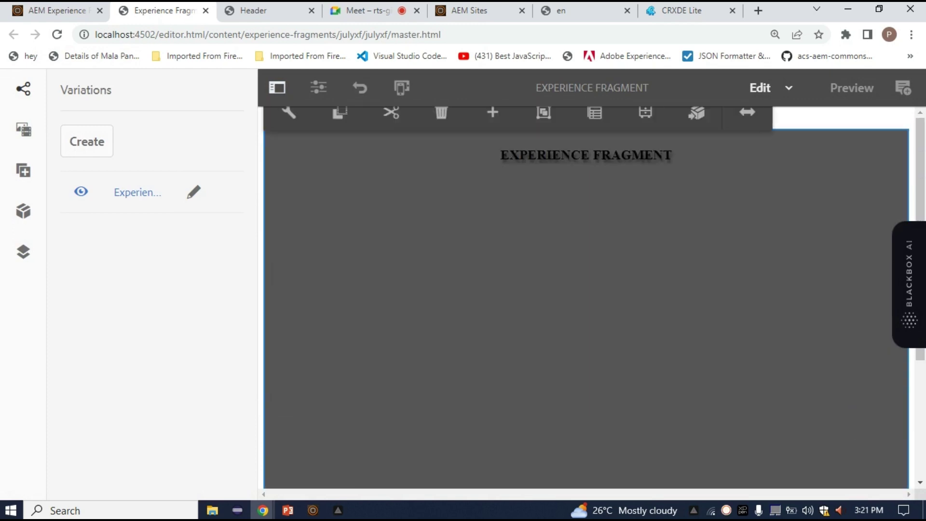
pyautogui.click(288, 113)
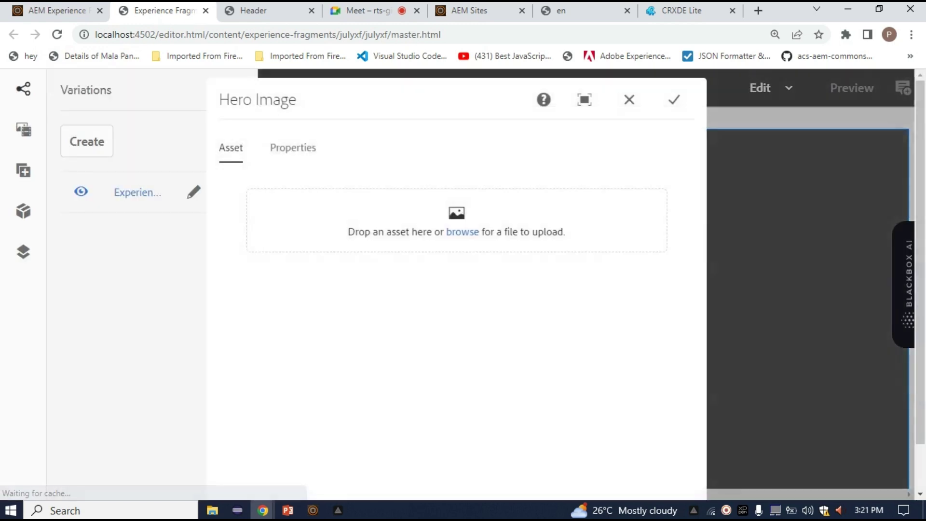
pyautogui.click(23, 129)
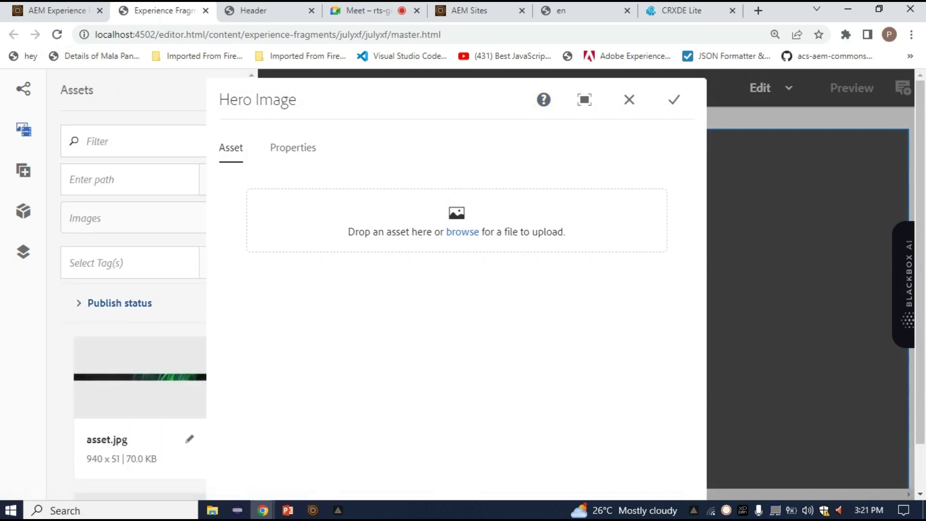
pyautogui.scroll(-5, 140, 409)
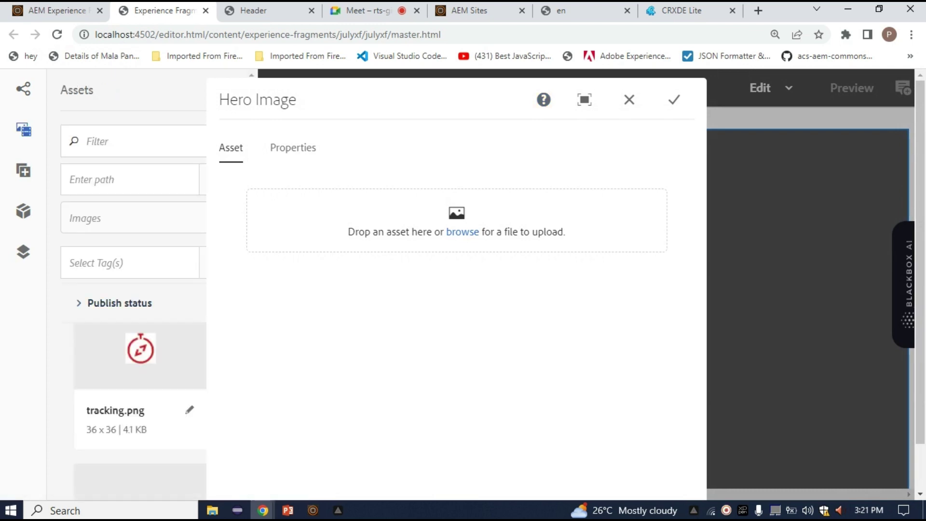
pyautogui.scroll(-5, 140, 410)
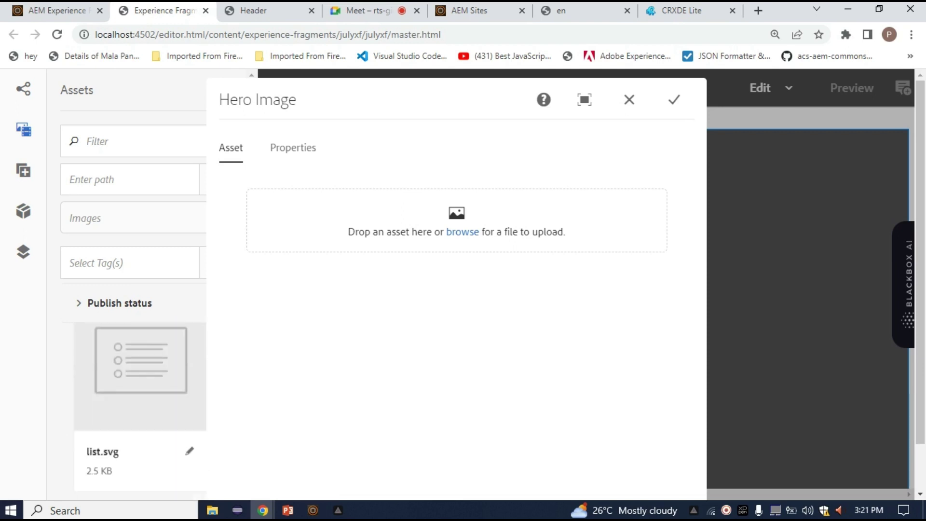
pyautogui.scroll(-10, 140, 410)
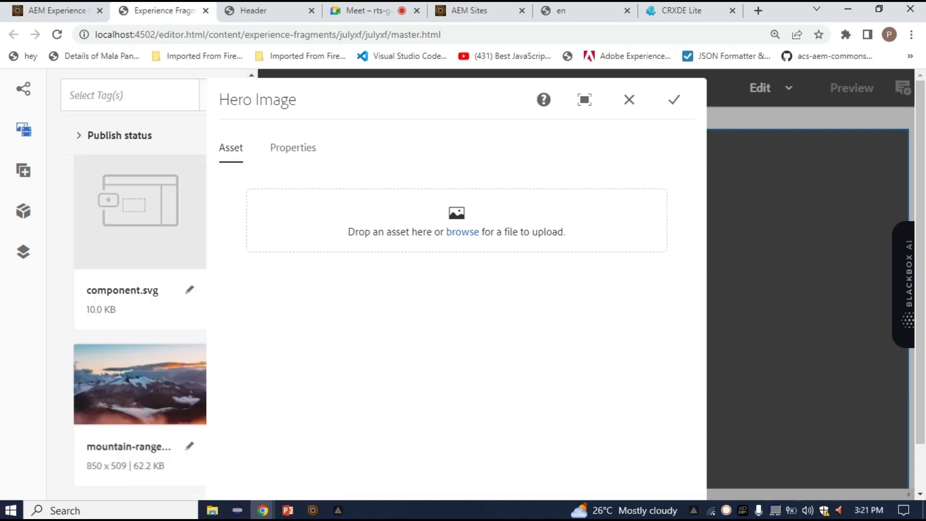
pyautogui.scroll(-5, 140, 410)
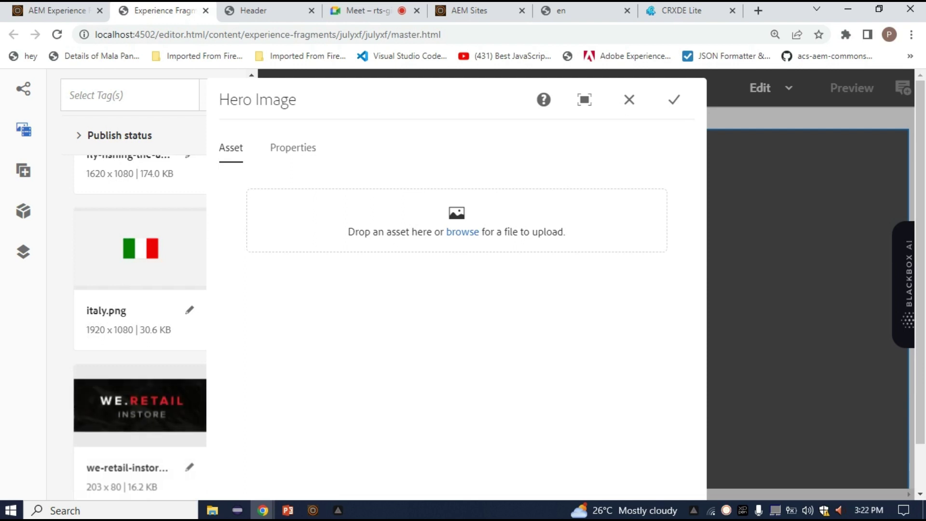
pyautogui.scroll(-5, 140, 409)
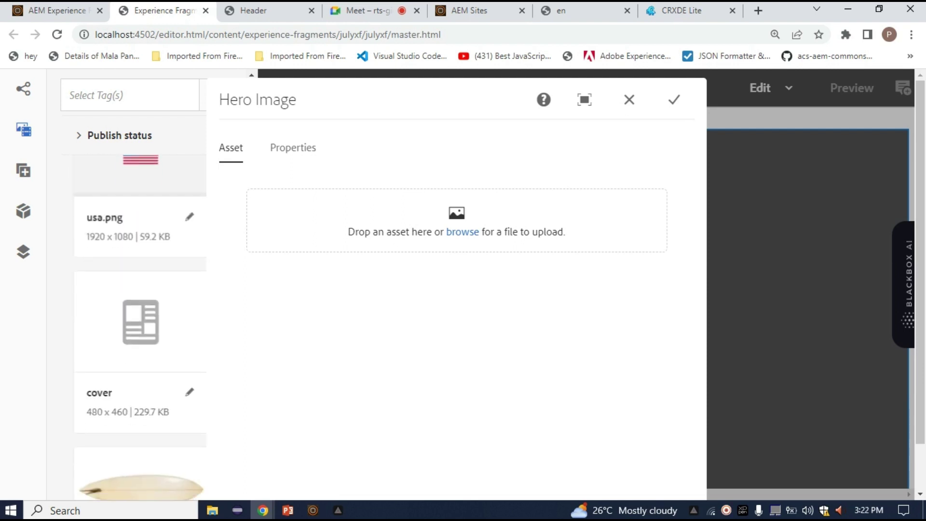
pyautogui.scroll(-5, 140, 410)
pyautogui.moveTo(140, 407); pyautogui.dragTo(470, 230)
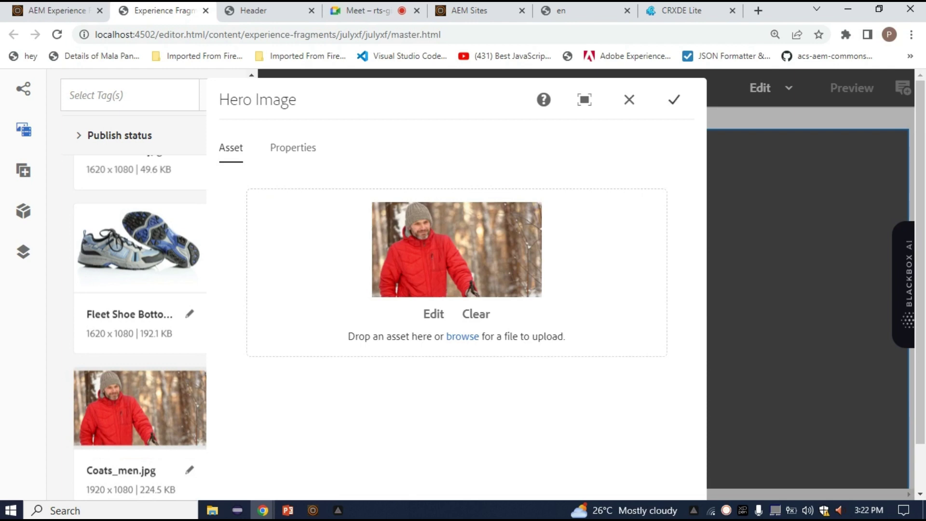
pyautogui.click(673, 99)
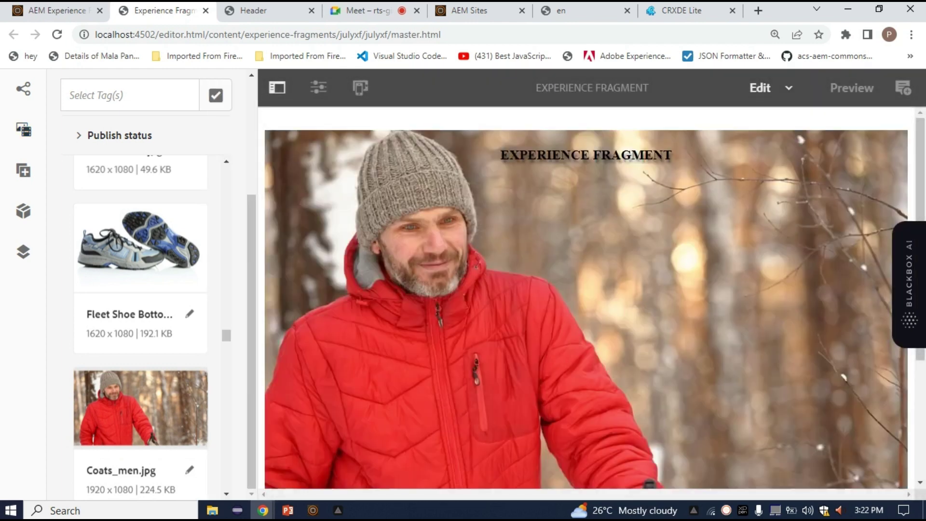
# In the Hero Image properties, enter the heading Main Heading, the title Sub Heading and the button label Button
pyautogui.click(598, 270)
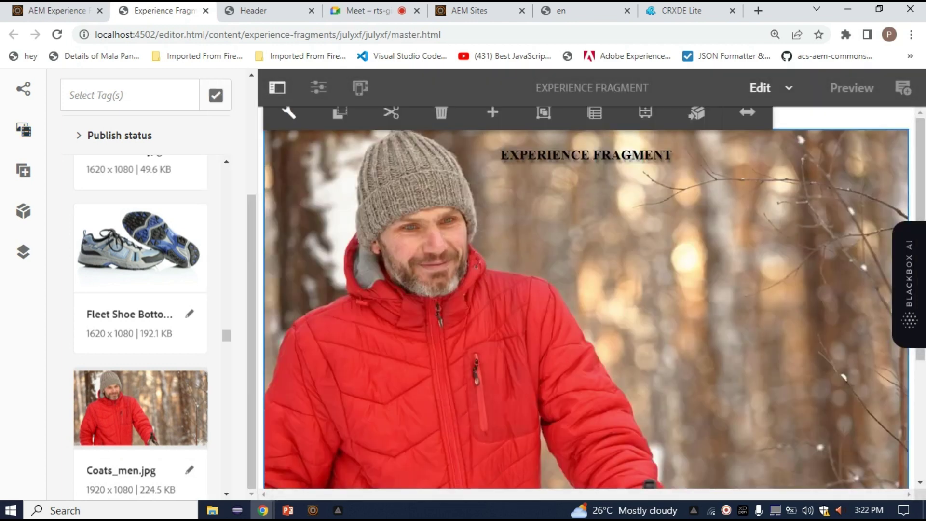
pyautogui.click(288, 112)
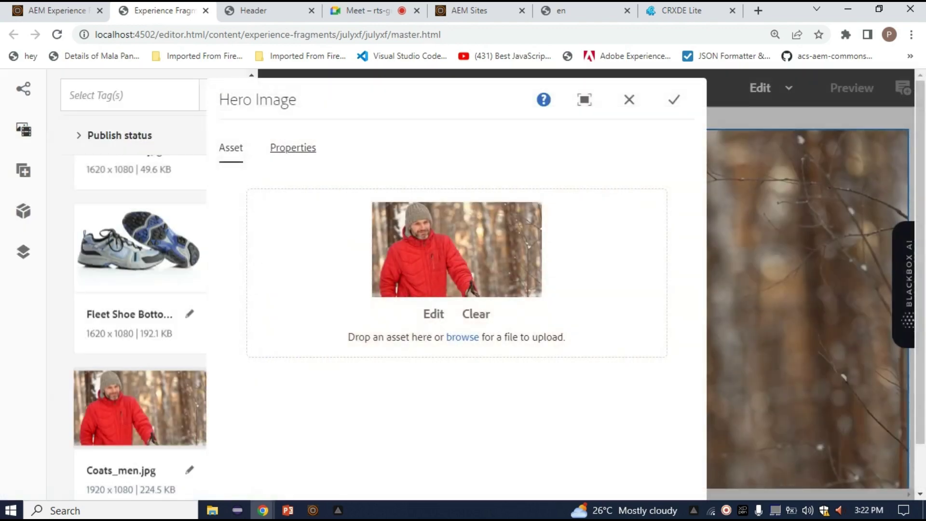
pyautogui.click(292, 147)
pyautogui.click(256, 215)
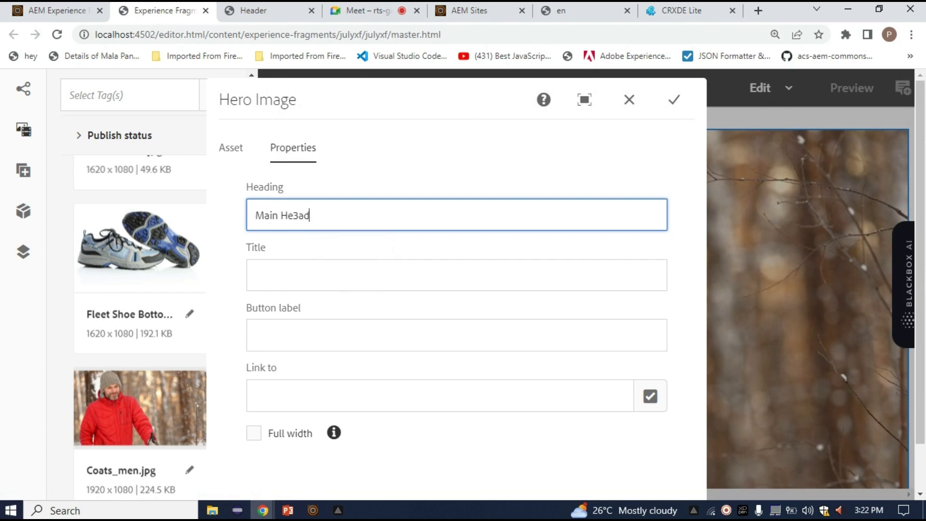
pyautogui.write('Main Heading')
pyautogui.press('Tab')
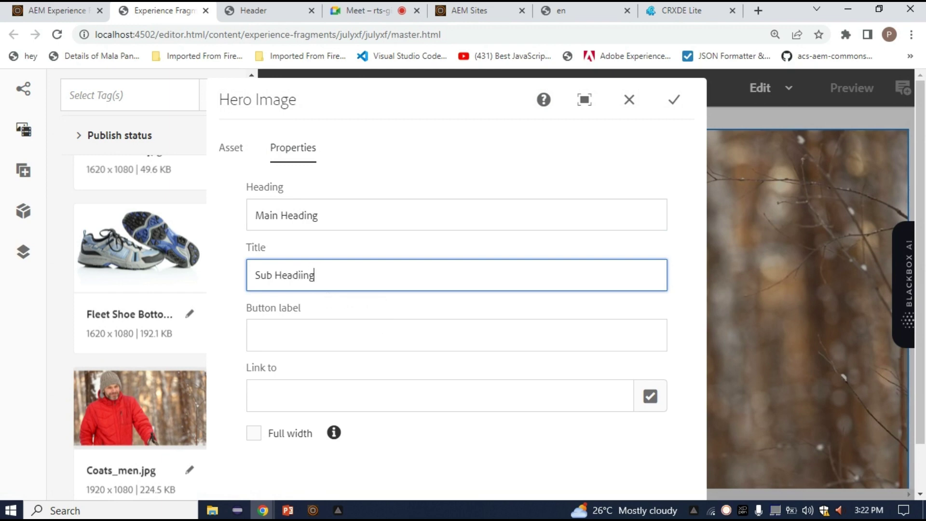
pyautogui.press('Tab')
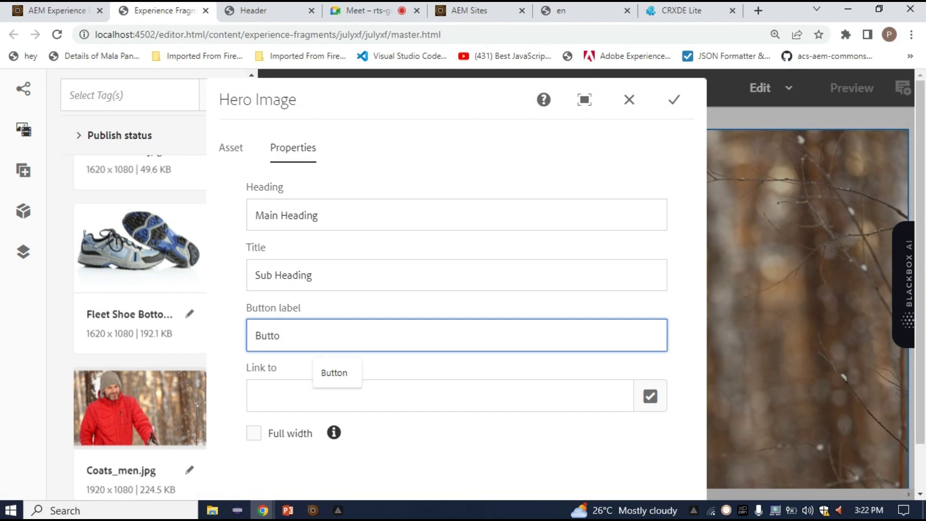
pyautogui.click(256, 395)
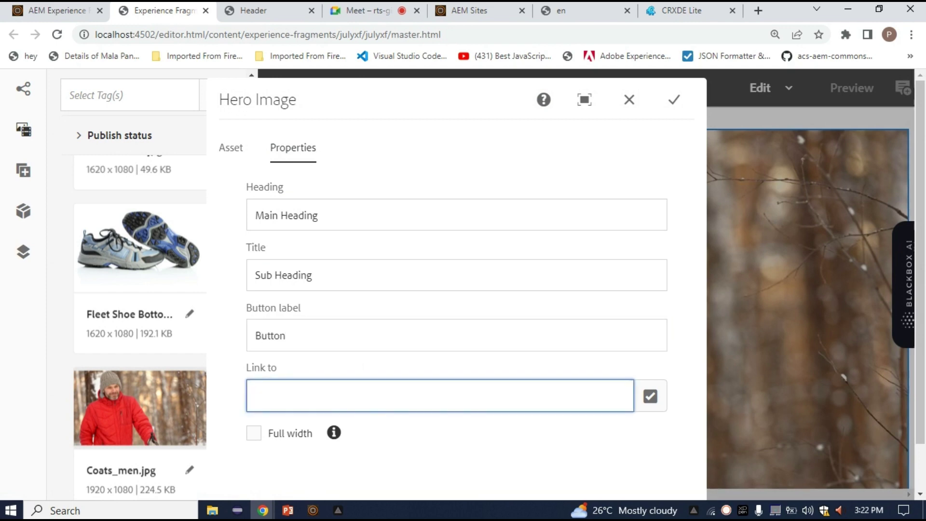
pyautogui.moveTo(286, 335); pyautogui.dragTo(280, 335)
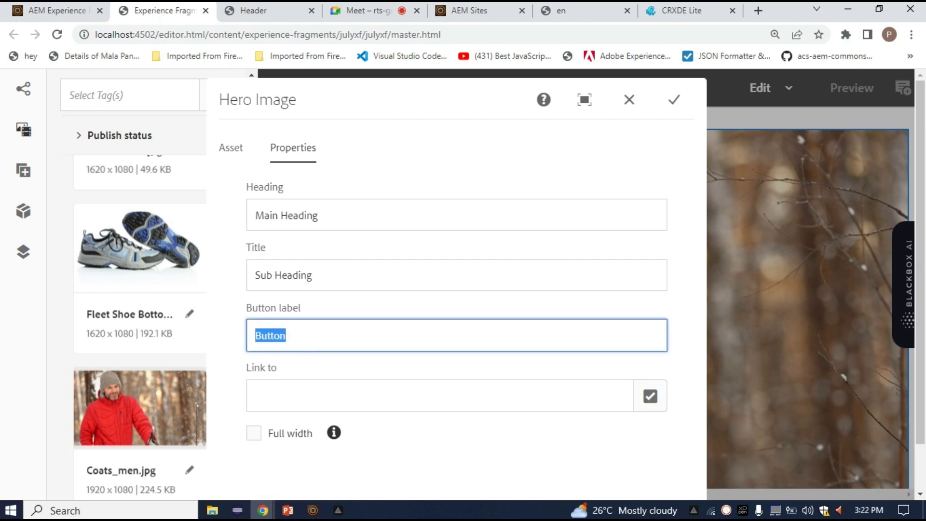
# Link the hero button to We.Retail's Canada English Experience page Arctic Surfing In Lofoten and save the component
pyautogui.click(650, 396)
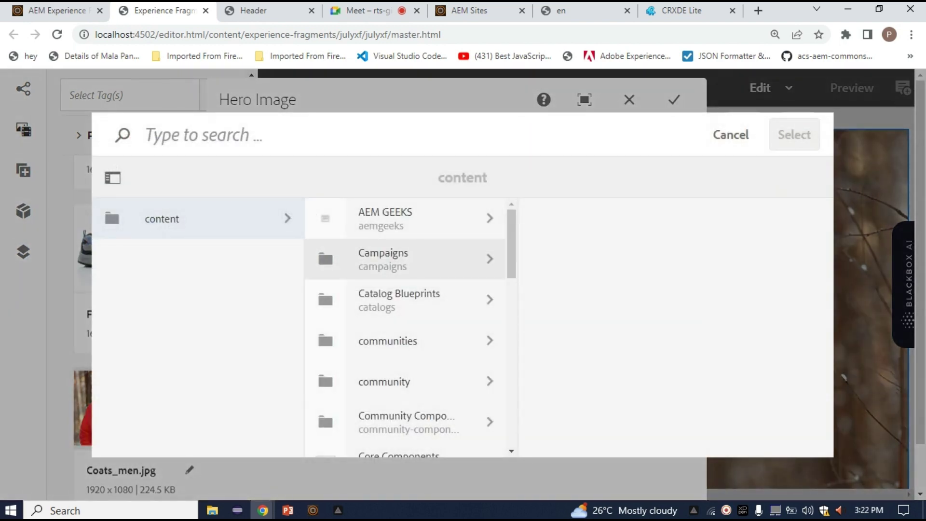
pyautogui.scroll(-10, 405, 299)
pyautogui.click(405, 355)
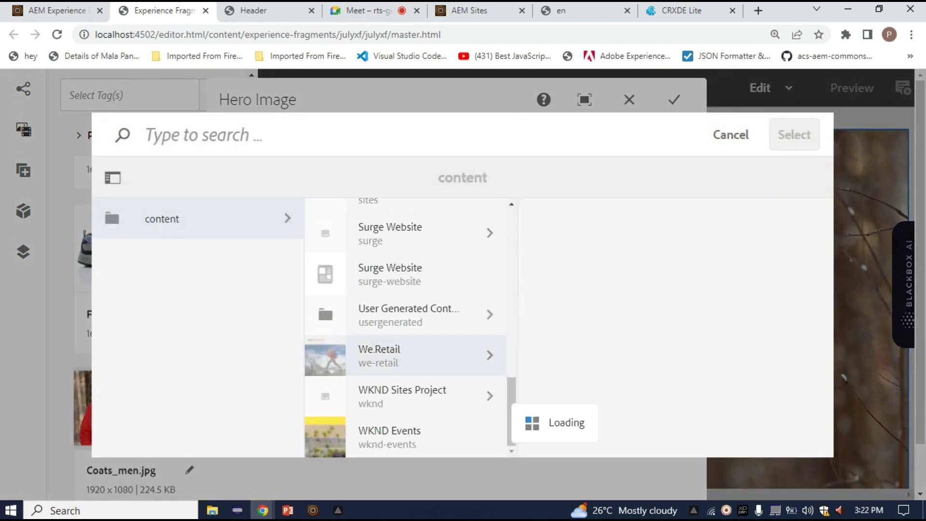
pyautogui.click(593, 218)
pyautogui.click(674, 217)
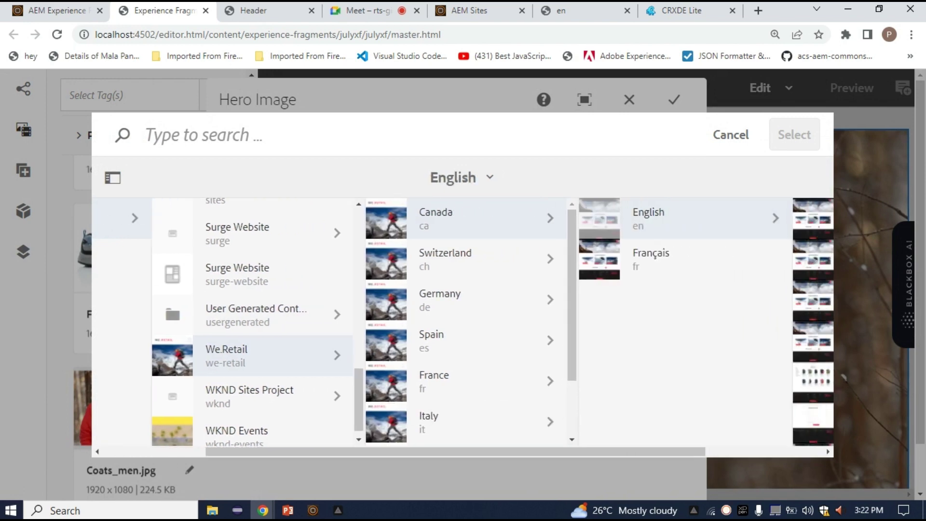
pyautogui.click(699, 300)
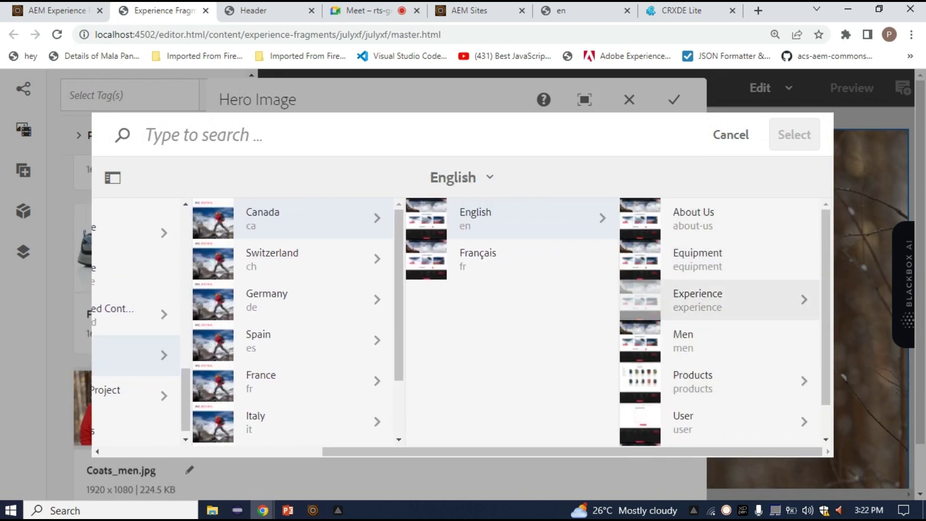
pyautogui.click(640, 218)
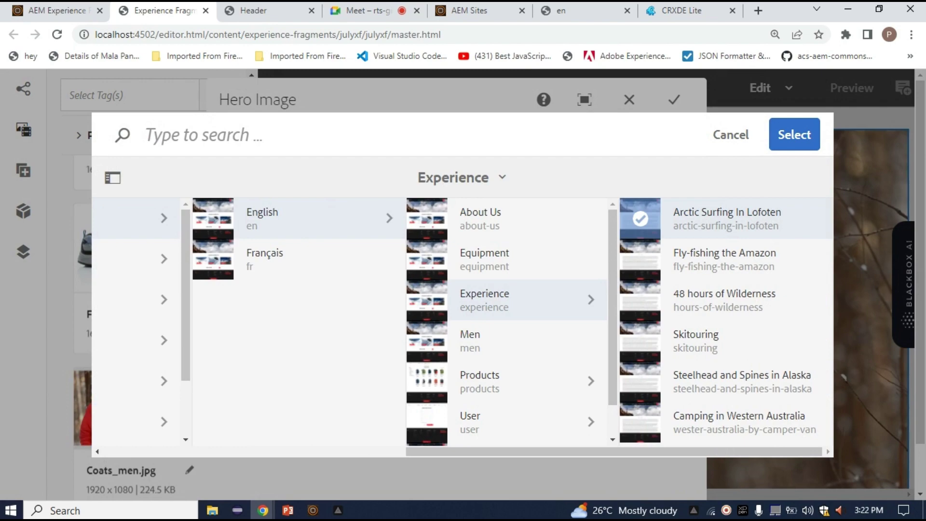
pyautogui.click(794, 134)
pyautogui.click(673, 99)
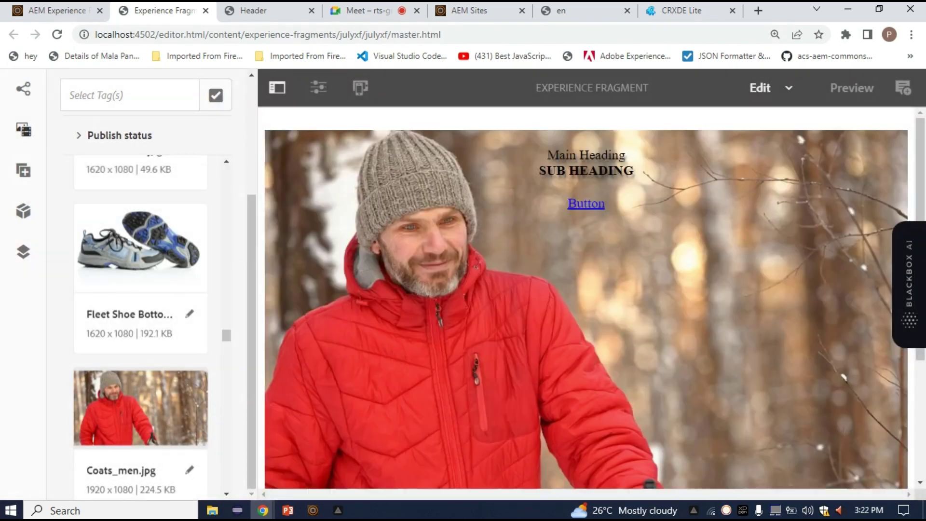
# Hide the side panel and review the hero image across the full page width
pyautogui.click(277, 88)
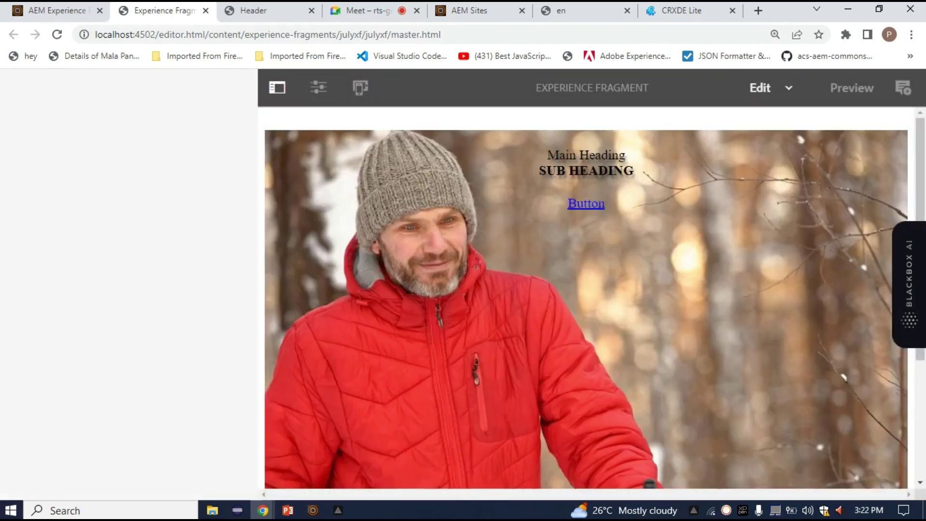
pyautogui.scroll(-4, 462, 298)
pyautogui.scroll(4, 463, 298)
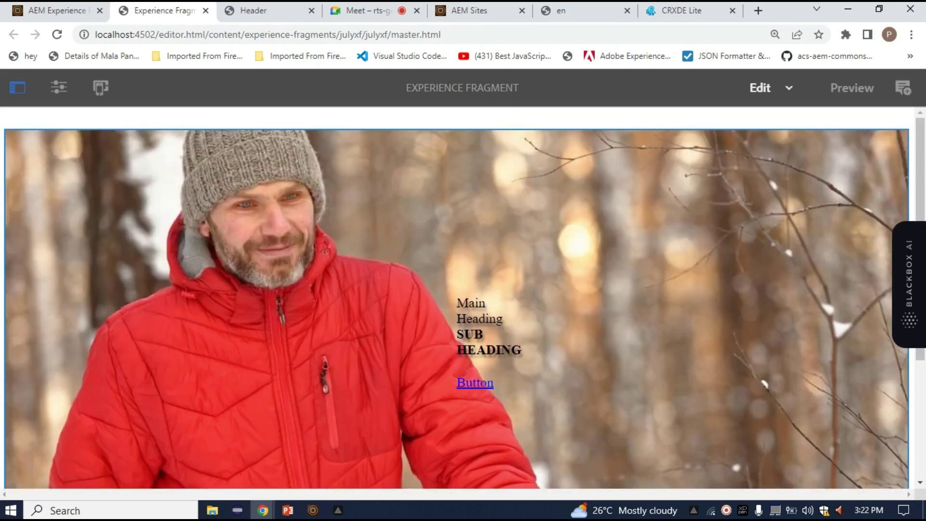
pyautogui.scroll(-4, 463, 297)
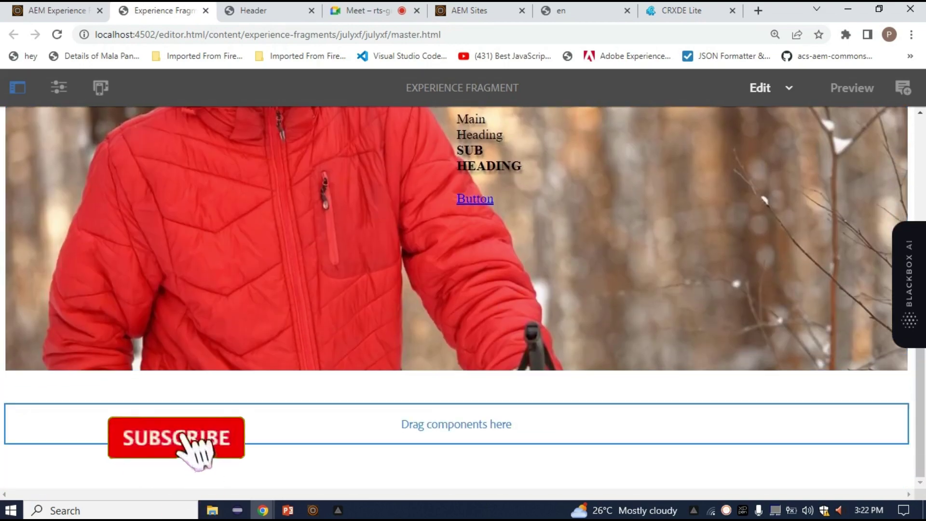
# Insert a Text component in the empty container below the hero image
pyautogui.click(456, 423)
pyautogui.click(29, 386)
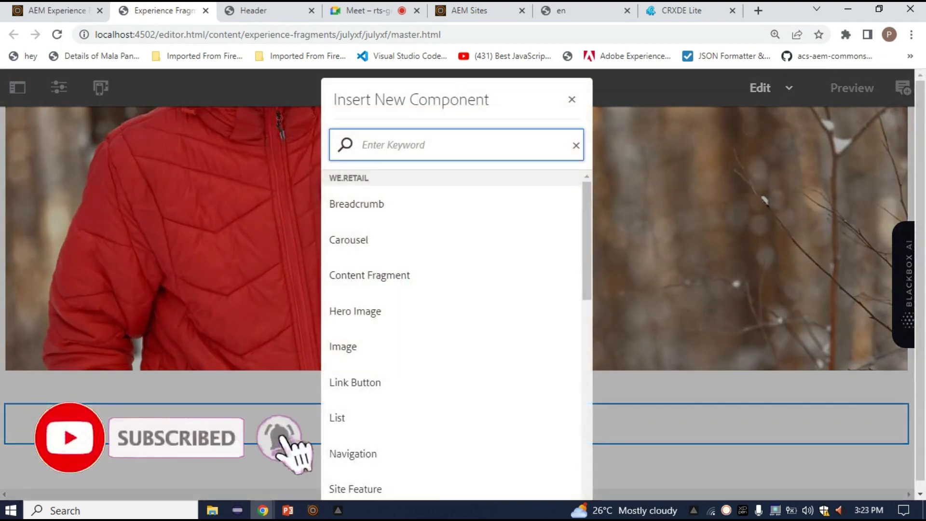
pyautogui.write('tet')
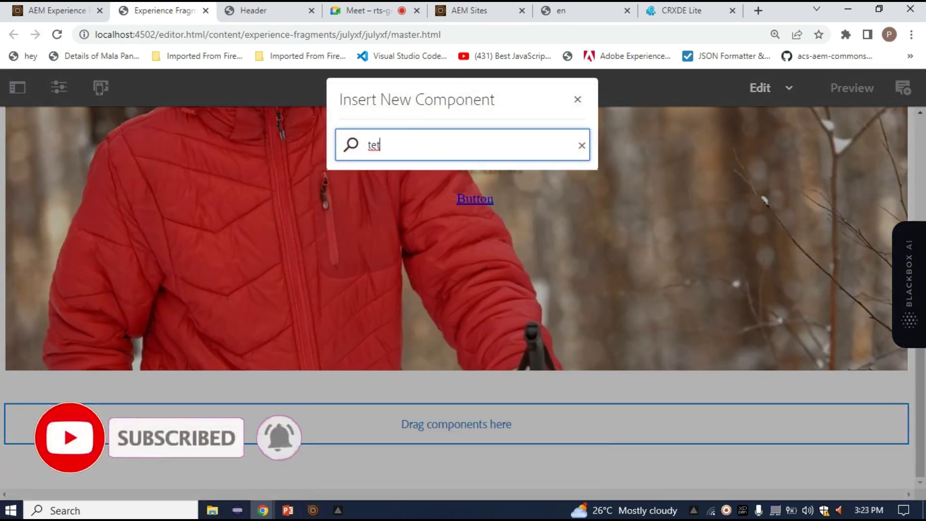
pyautogui.press('BackSpace')
pyautogui.click(456, 310)
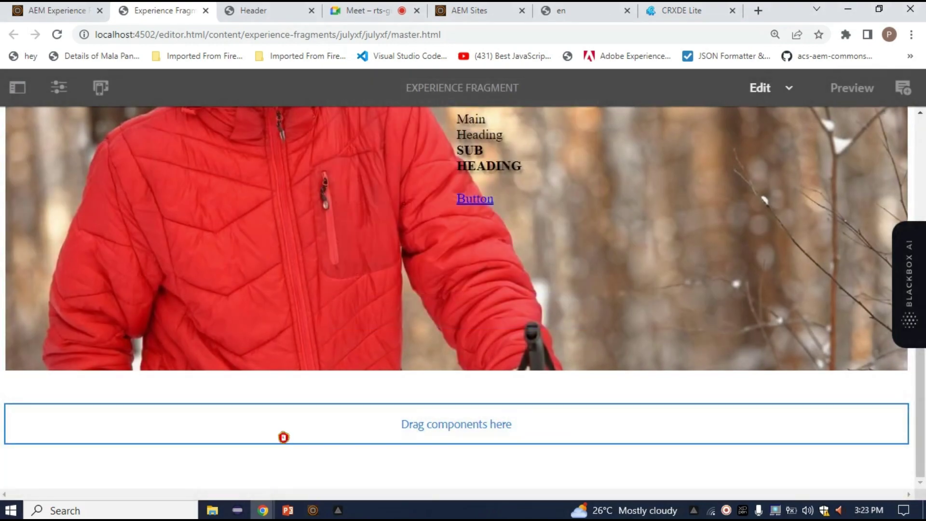
# Delete the Text component below the hero image
pyautogui.click(283, 437)
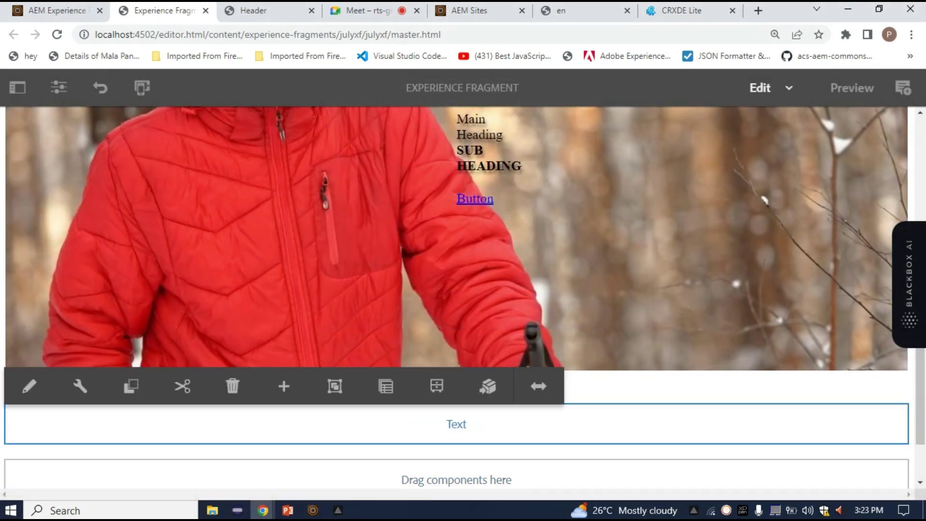
pyautogui.click(232, 386)
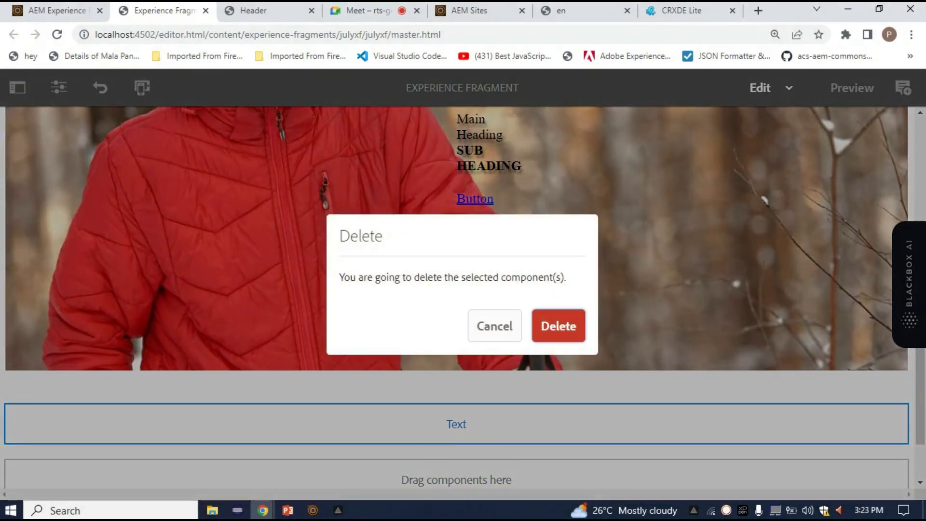
pyautogui.click(491, 324)
# Search the components for tease and insert a Teaser in the empty container below the hero image
pyautogui.scroll(-2, 492, 324)
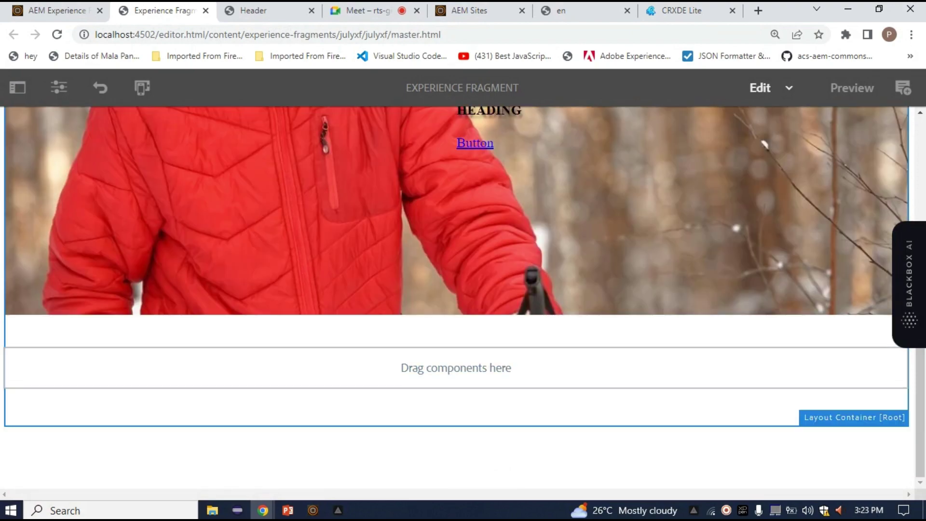
pyautogui.click(486, 367)
pyautogui.click(29, 330)
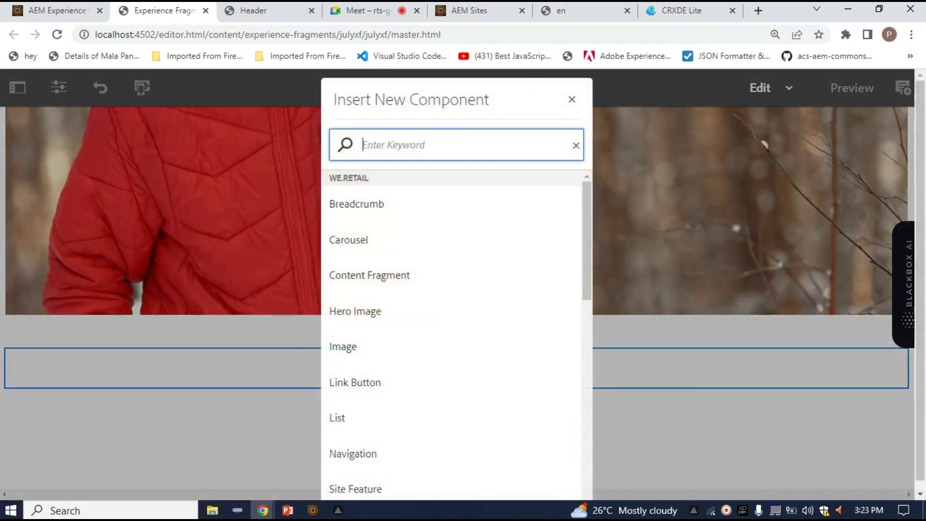
pyautogui.write('tease')
pyautogui.click(348, 203)
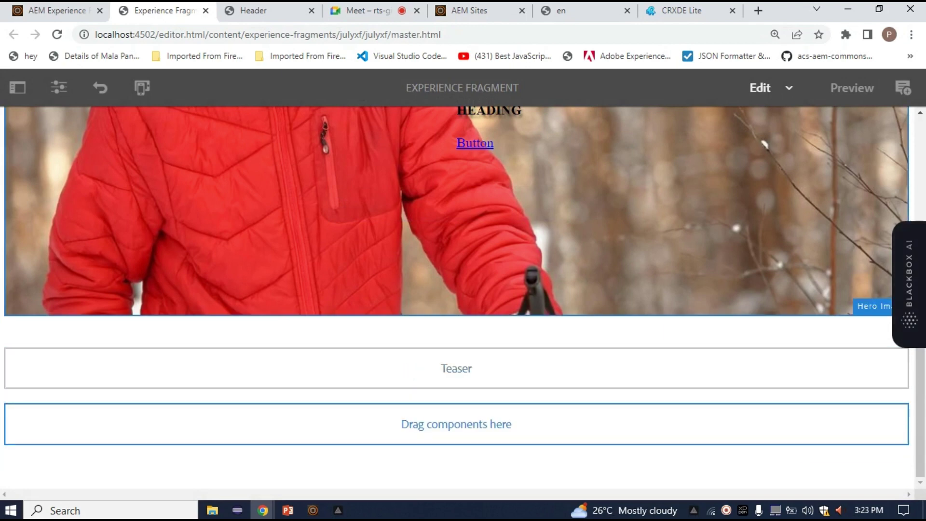
# Switch the fragment editor to Layout mode
pyautogui.click(770, 88)
pyautogui.click(734, 161)
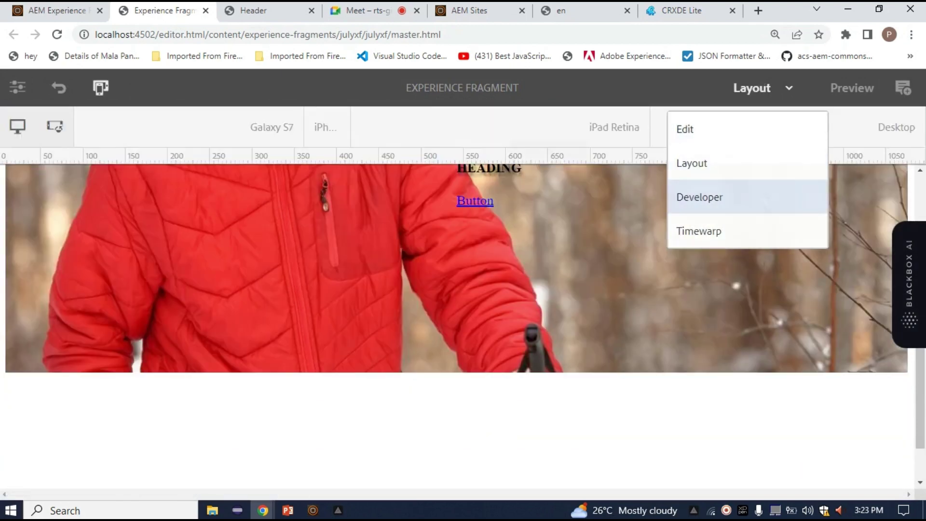
# Try to narrow the Teaser below the hero image to five grid columns from its right edge
pyautogui.click(456, 425)
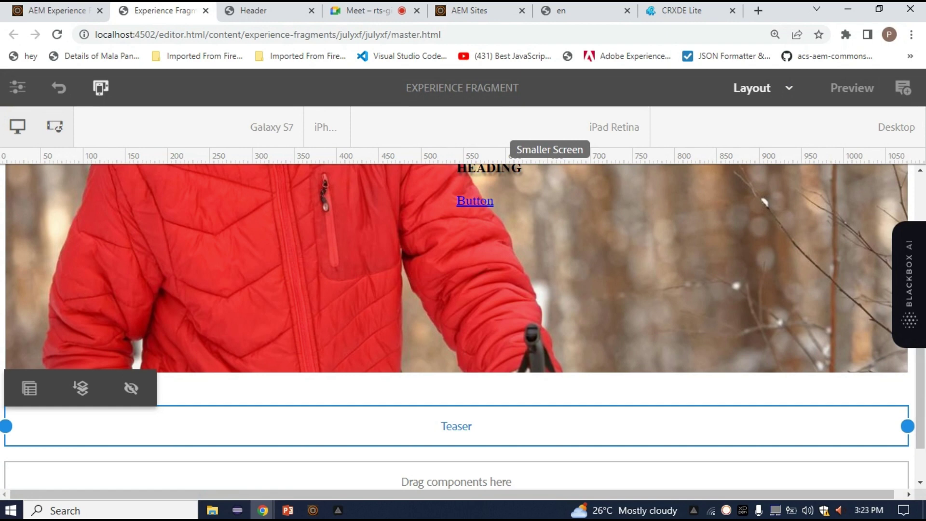
pyautogui.moveTo(907, 426); pyautogui.dragTo(383, 426)
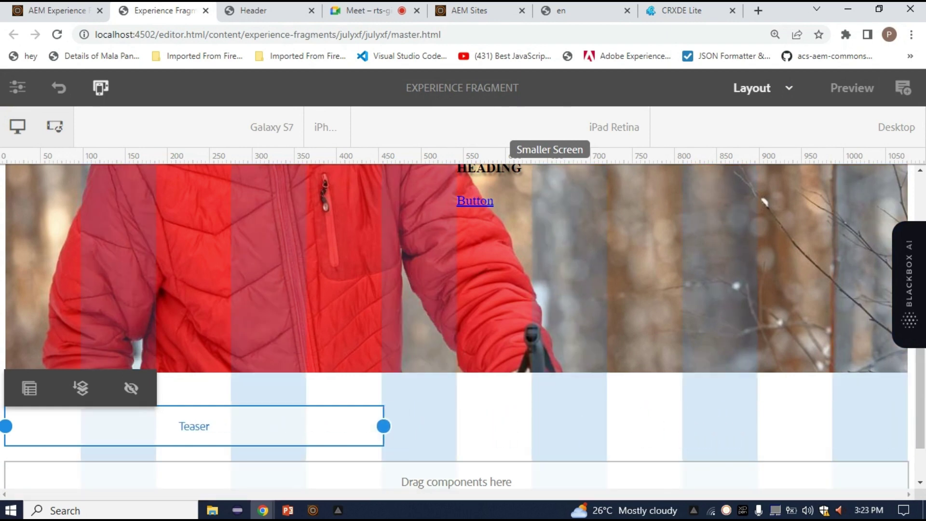
pyautogui.scroll(-1, 455, 323)
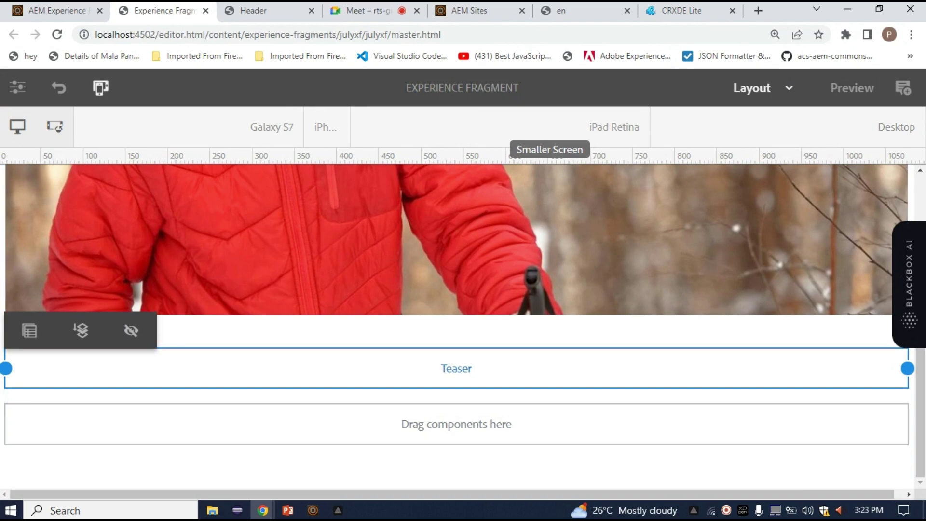
# Return the fragment to Edit mode and insert a second Teaser in the empty container, searching the components for teas
pyautogui.click(759, 87)
pyautogui.click(723, 128)
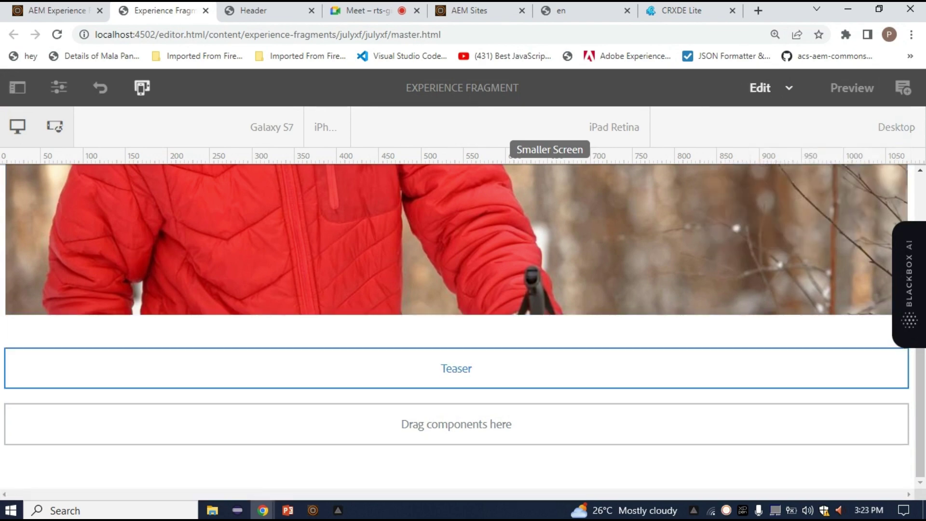
pyautogui.click(455, 423)
pyautogui.click(29, 386)
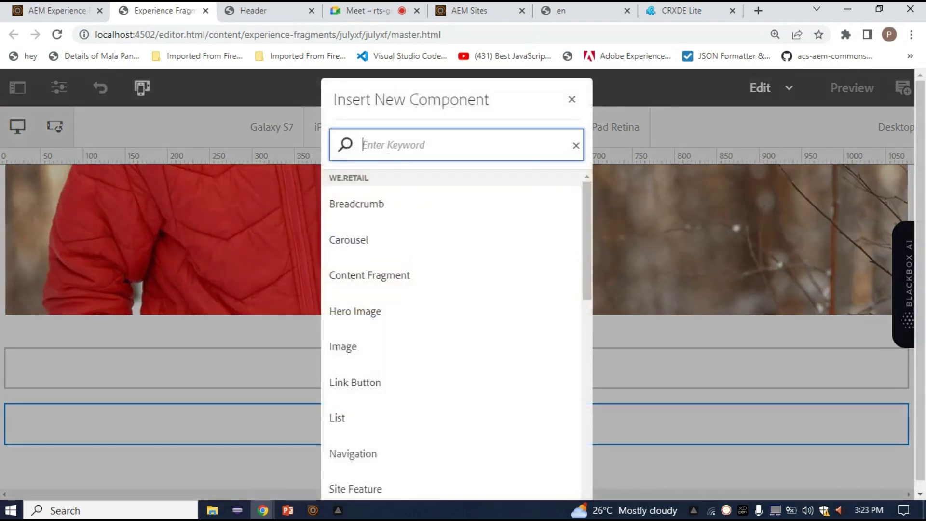
pyautogui.write('teas')
pyautogui.click(354, 205)
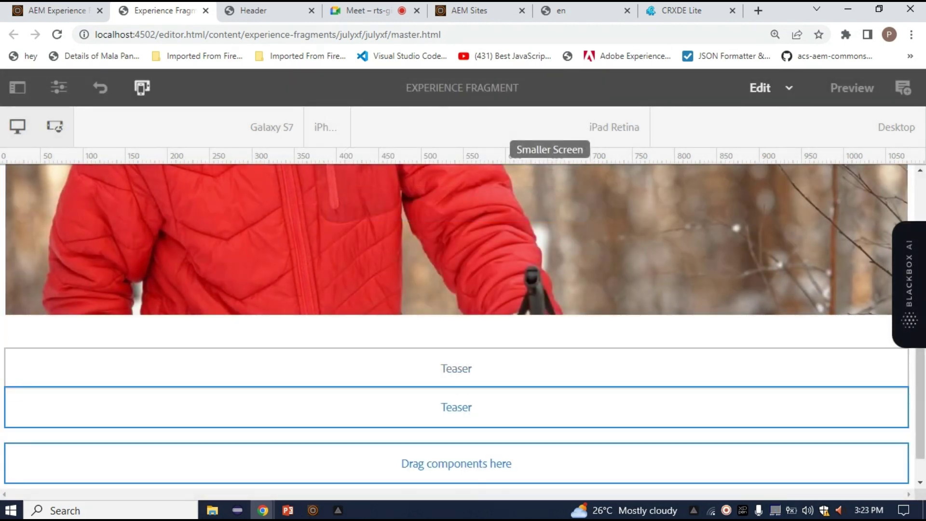
# Insert a third Teaser in the empty container below the two existing Teasers
pyautogui.click(29, 420)
pyautogui.click(29, 386)
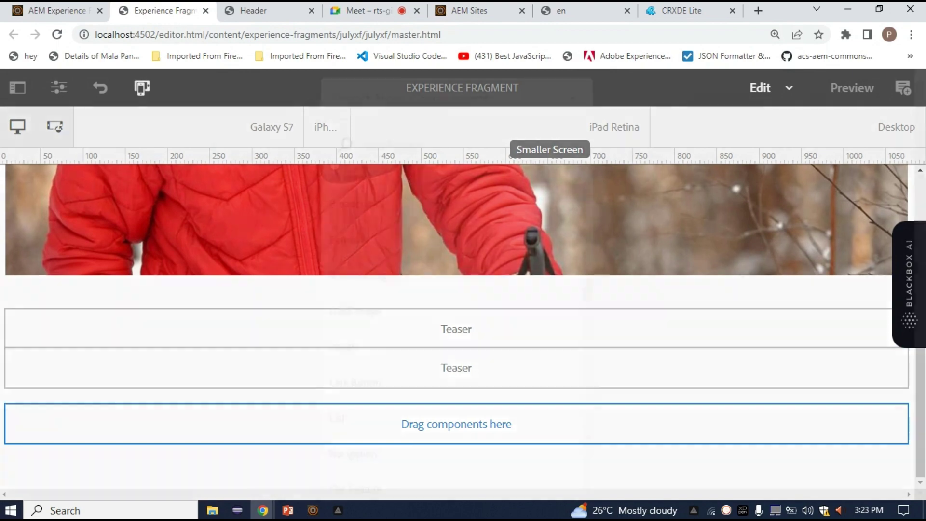
pyautogui.write('teas')
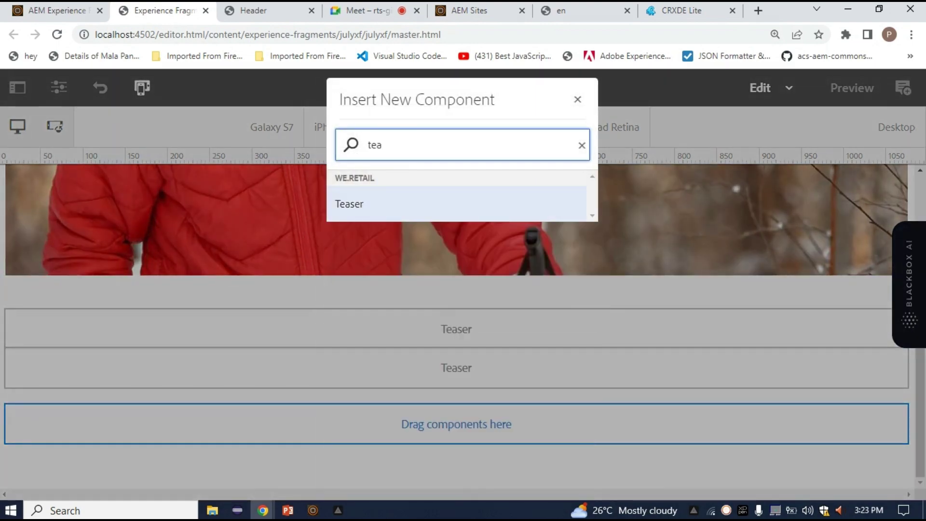
pyautogui.click(343, 204)
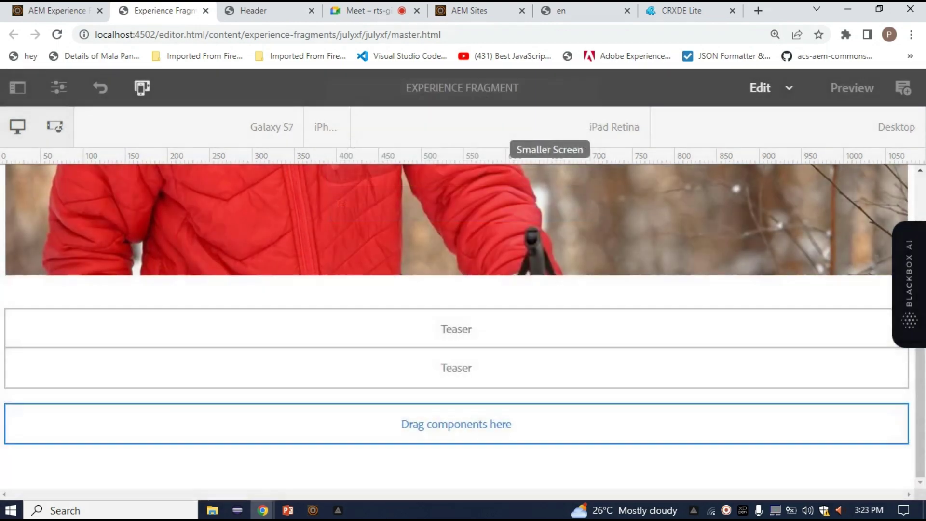
# Switch the fragment to Layout mode and try to narrow the first Teaser from its right edge
pyautogui.click(789, 88)
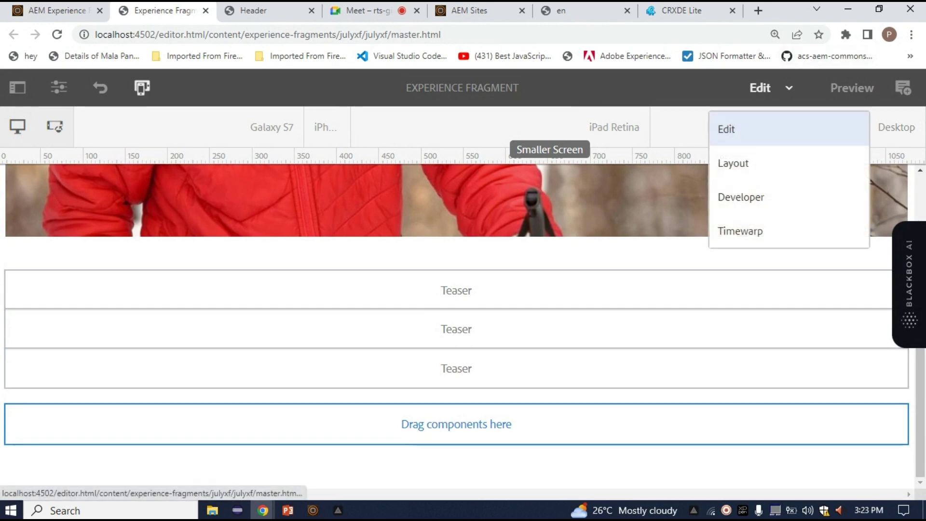
pyautogui.click(767, 129)
pyautogui.click(789, 88)
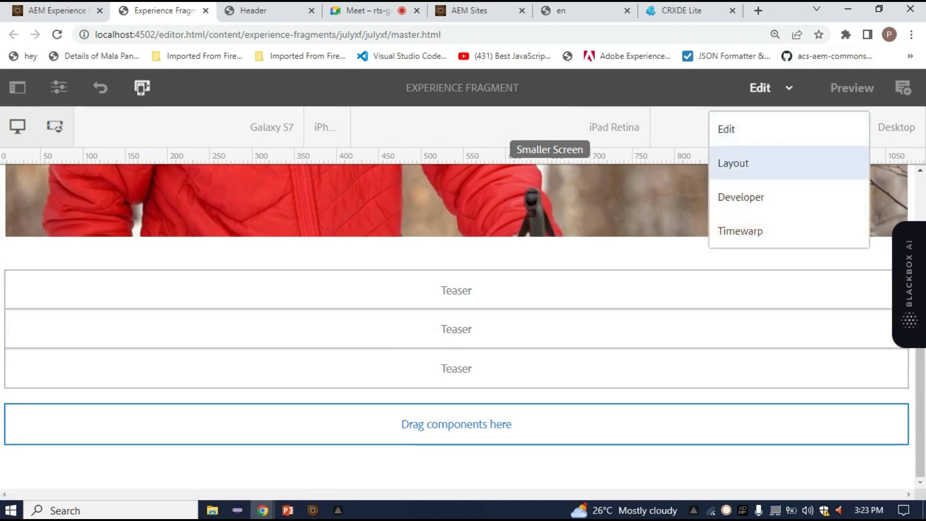
pyautogui.click(742, 161)
pyautogui.click(456, 289)
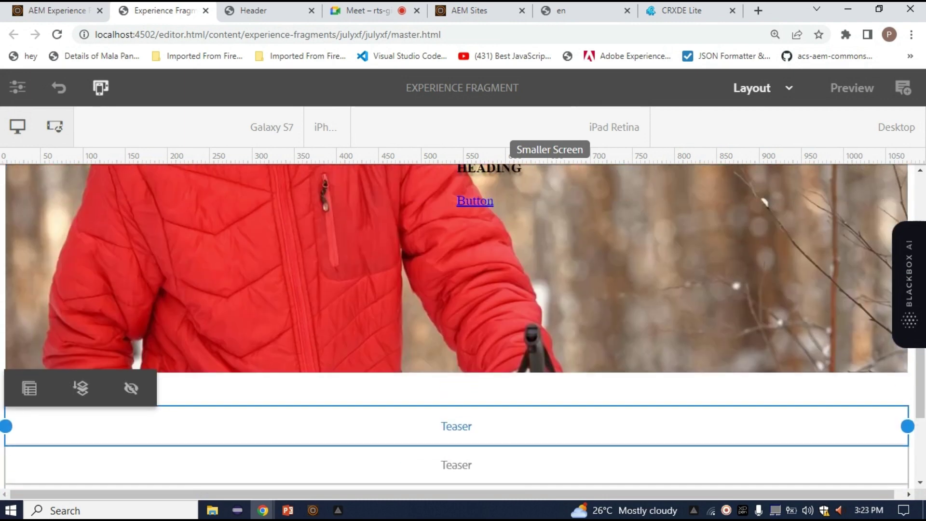
pyautogui.moveTo(907, 426); pyautogui.dragTo(252, 427)
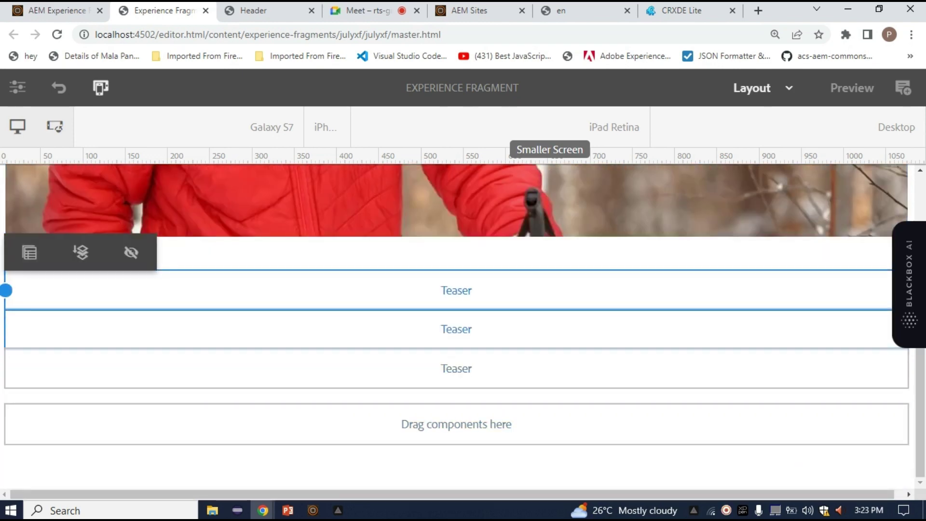
# Try to narrow the middle Teaser to four grid columns from its left edge, then undo the resize
pyautogui.click(456, 329)
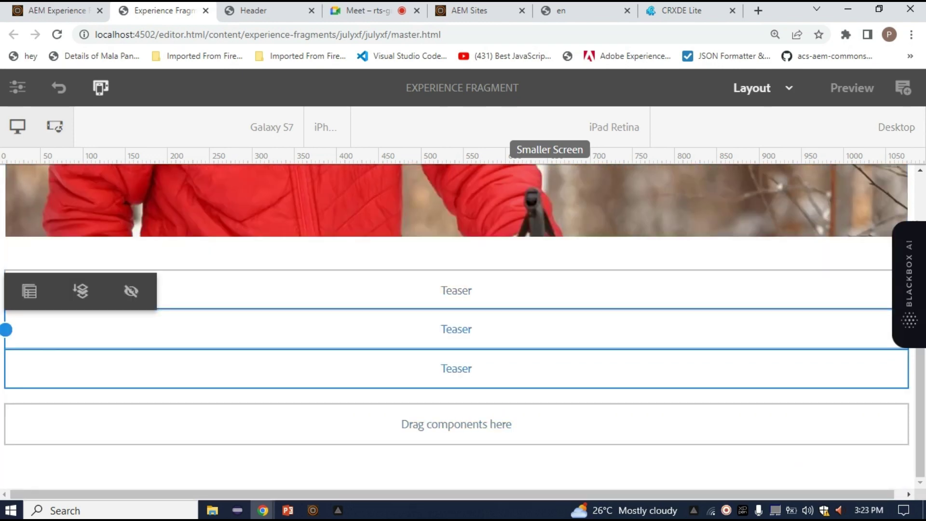
pyautogui.click(456, 462)
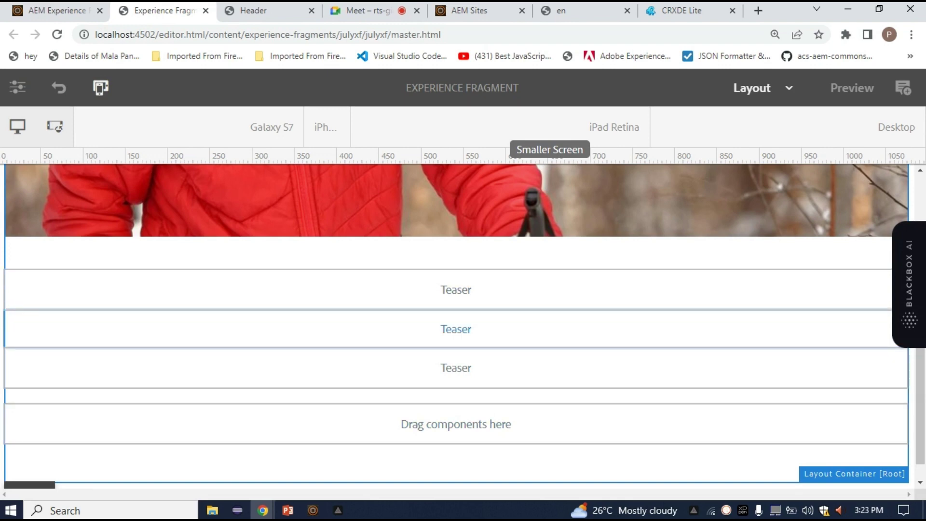
pyautogui.click(456, 329)
pyautogui.moveTo(4, 329); pyautogui.dragTo(607, 330)
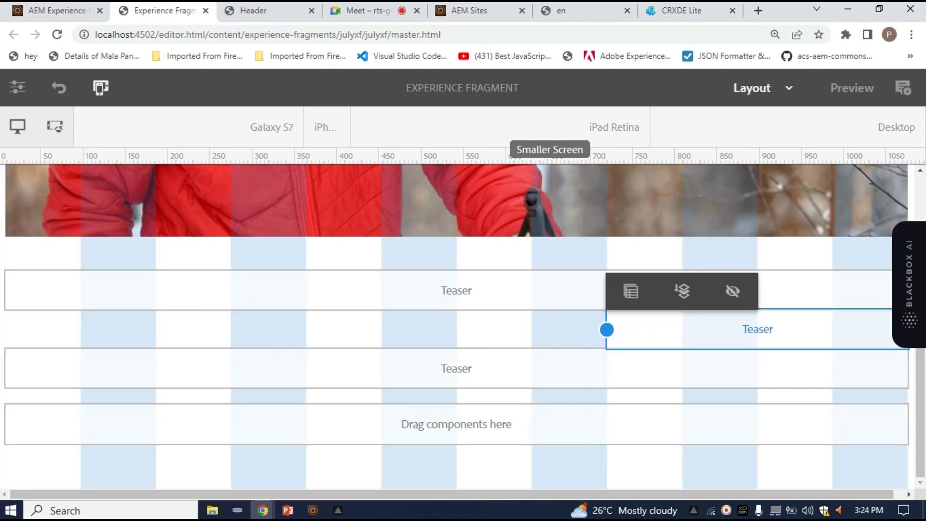
pyautogui.hotkey('ctrl', 'z')
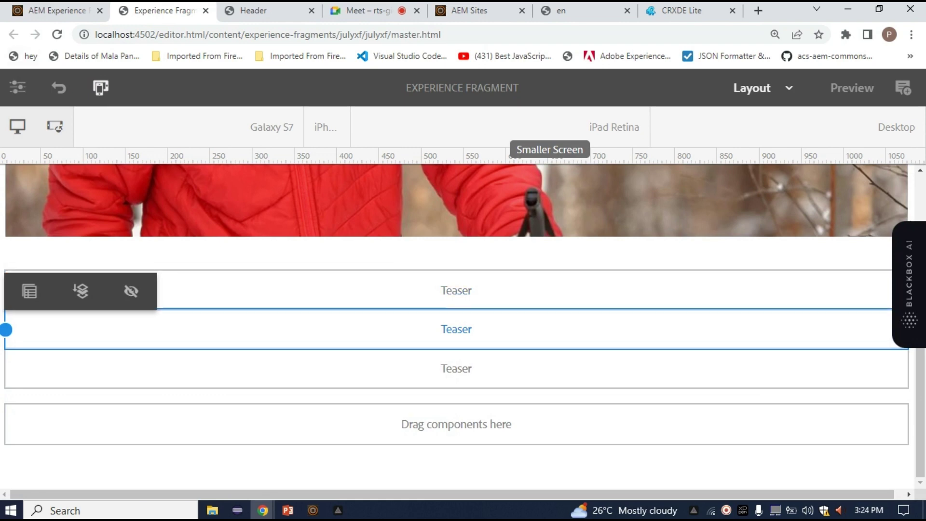
# Return to Edit mode and place the Fleet Shoe bottom image from the assets in the first Teaser
pyautogui.click(762, 88)
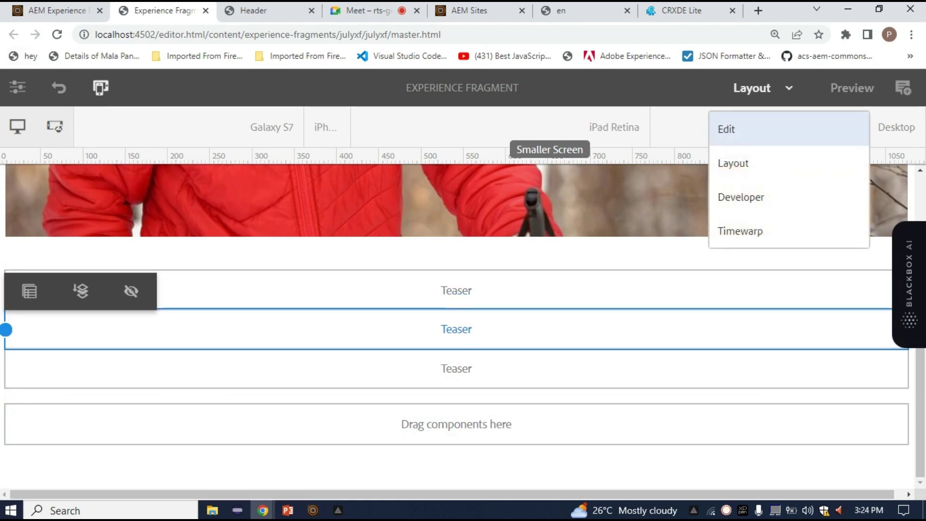
pyautogui.click(733, 127)
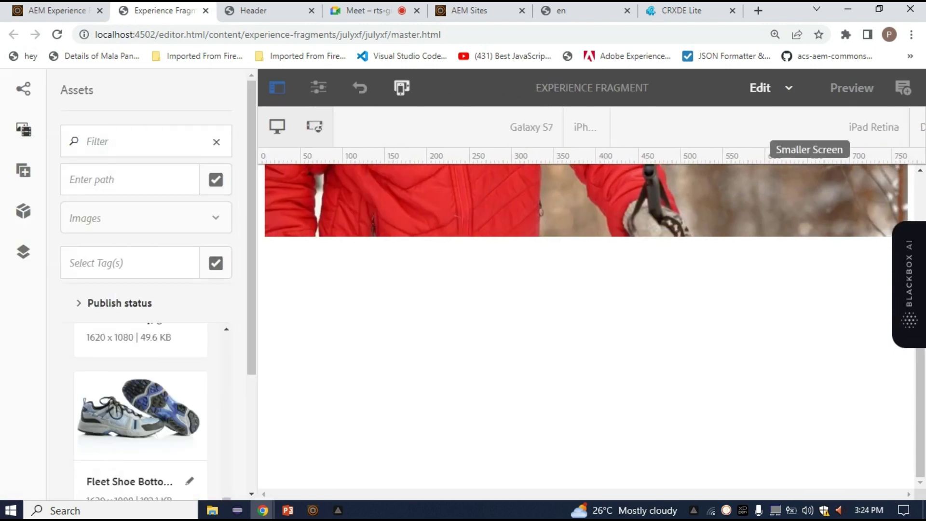
pyautogui.scroll(2, 139, 410)
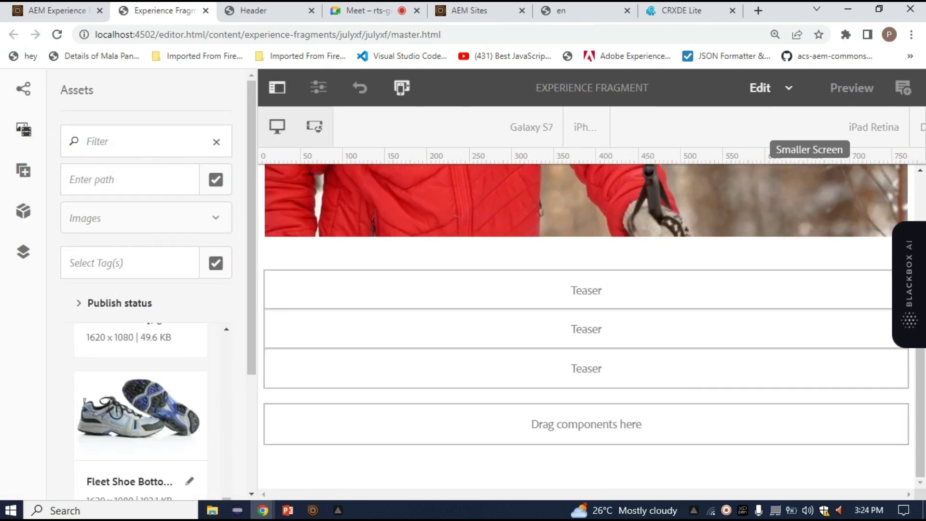
pyautogui.moveTo(140, 410); pyautogui.dragTo(622, 292)
pyautogui.moveTo(586, 328); pyautogui.dragTo(585, 329)
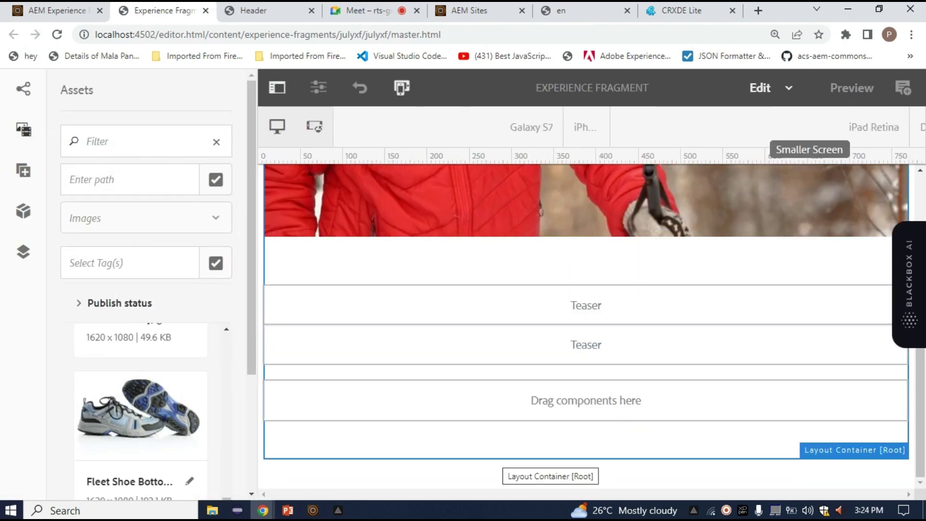
# Place the blue and grey shoe pair image in the second Teaser and Marin.jpg in the third
pyautogui.scroll(-5, 586, 328)
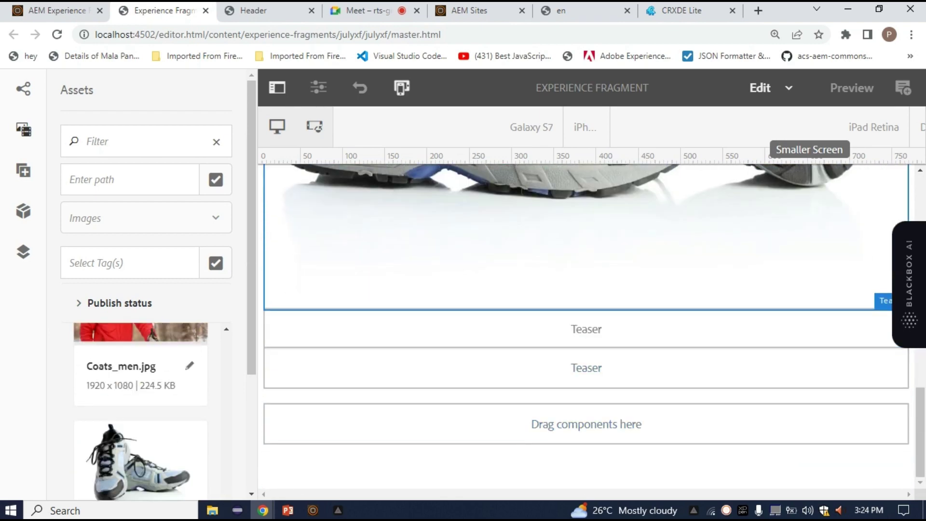
pyautogui.moveTo(141, 460); pyautogui.dragTo(581, 338)
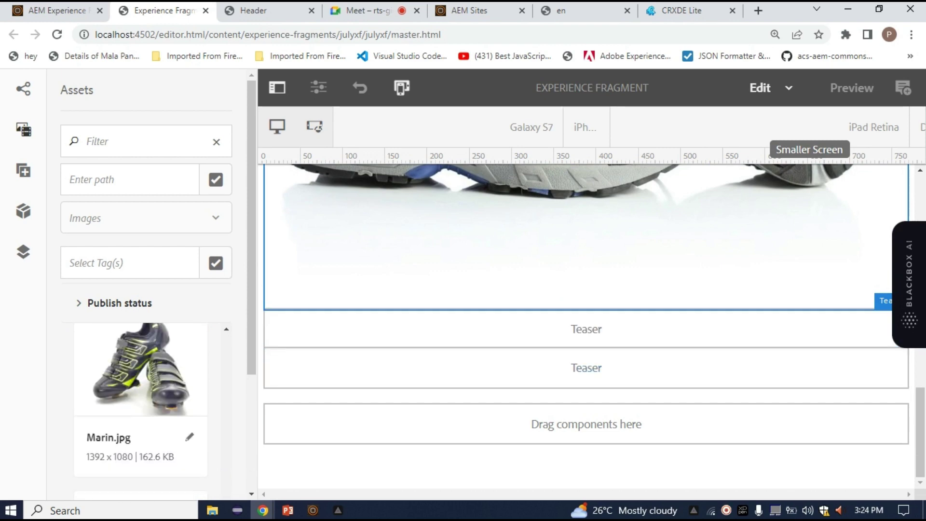
pyautogui.moveTo(140, 369); pyautogui.dragTo(660, 462)
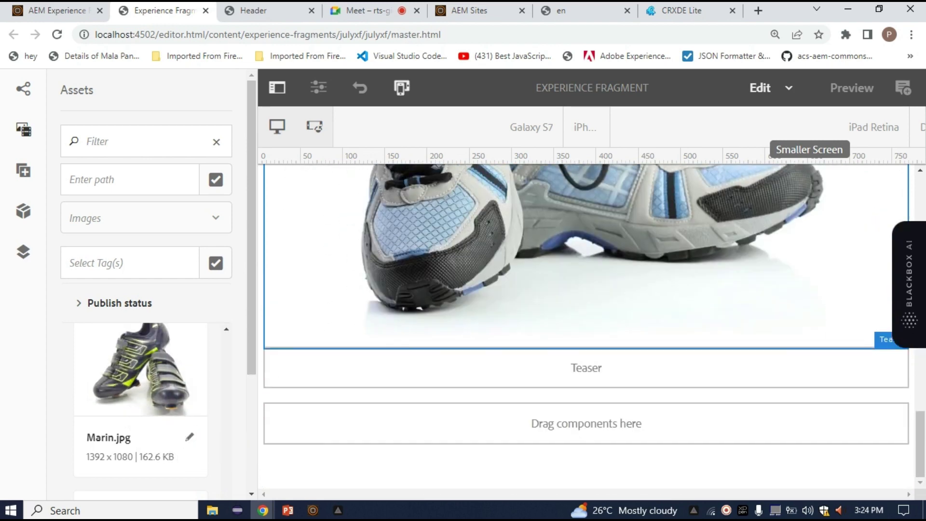
pyautogui.moveTo(139, 369); pyautogui.dragTo(572, 370)
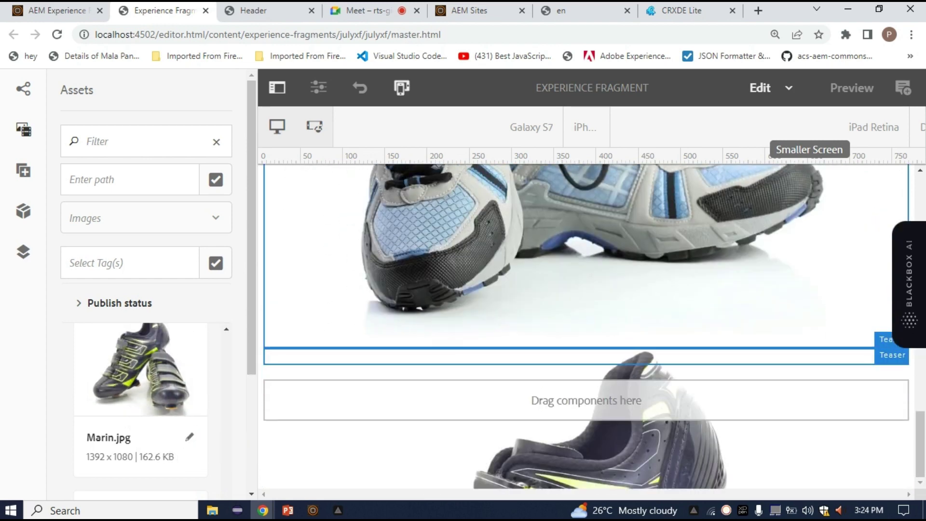
# Hide the side panel and switch the fragment editor to Layout mode
pyautogui.click(277, 88)
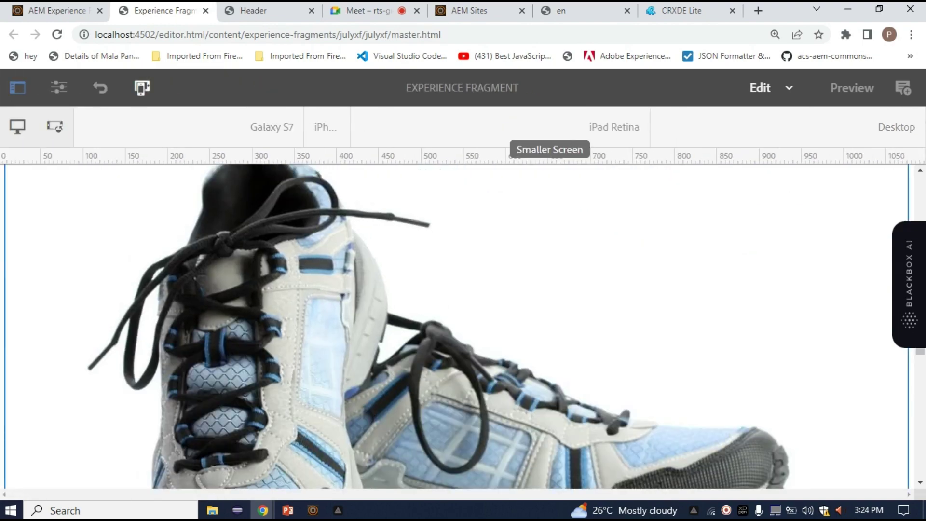
pyautogui.click(142, 87)
pyautogui.click(769, 88)
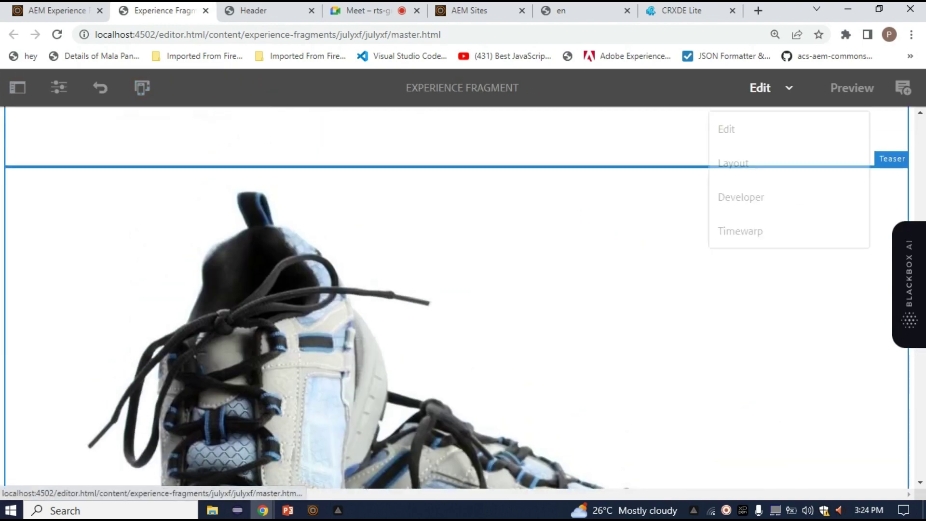
pyautogui.click(732, 161)
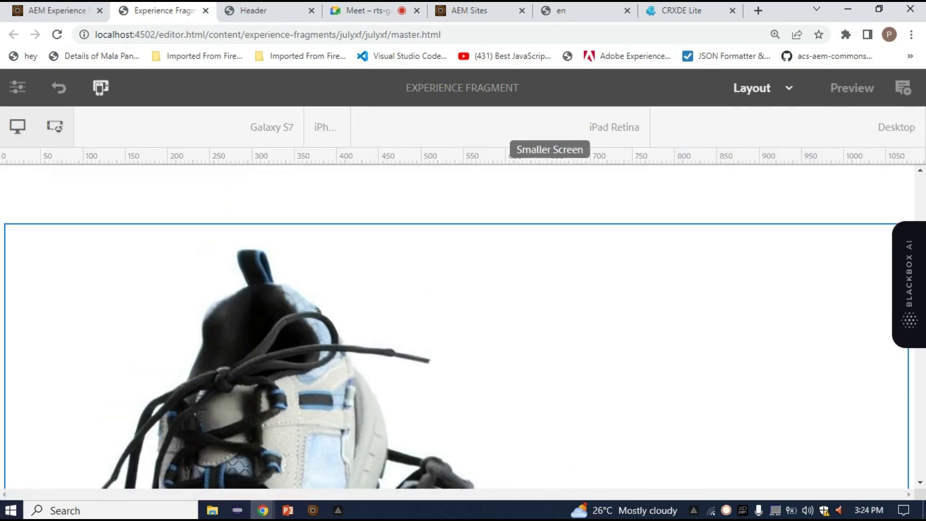
# Try to narrow the second Teaser, with the blue and grey shoe pair, from its left edge
pyautogui.scroll(-10, 458, 328)
pyautogui.scroll(5, 458, 327)
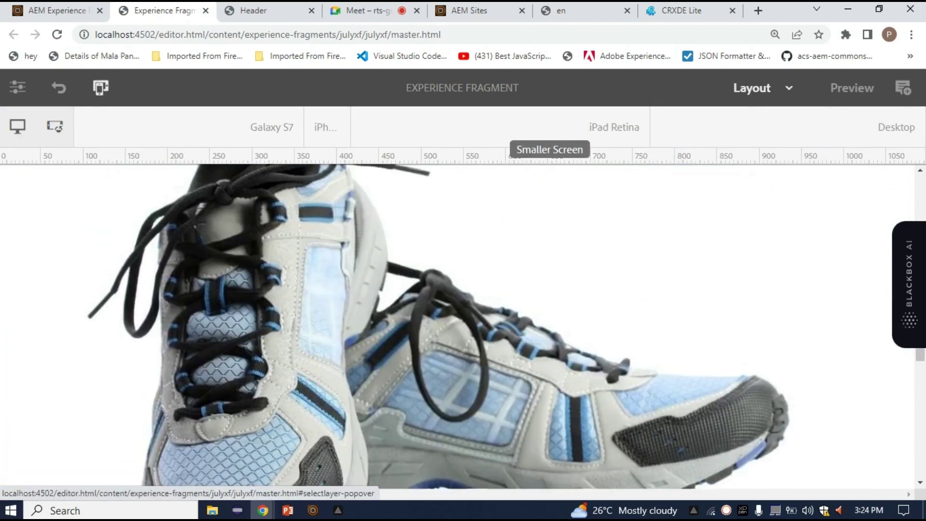
pyautogui.scroll(4, 458, 328)
pyautogui.click(458, 328)
pyautogui.scroll(-3, 458, 328)
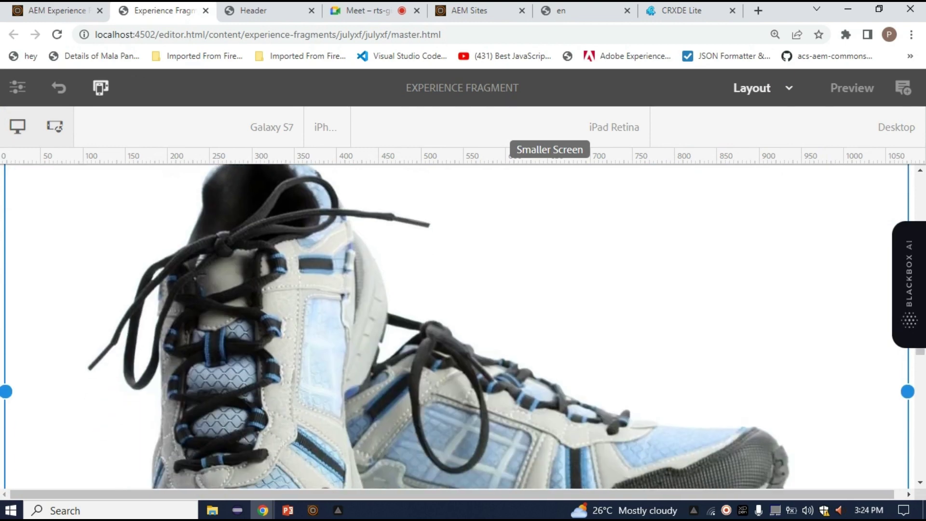
pyautogui.moveTo(5, 391); pyautogui.dragTo(532, 392)
pyautogui.scroll(8, 532, 391)
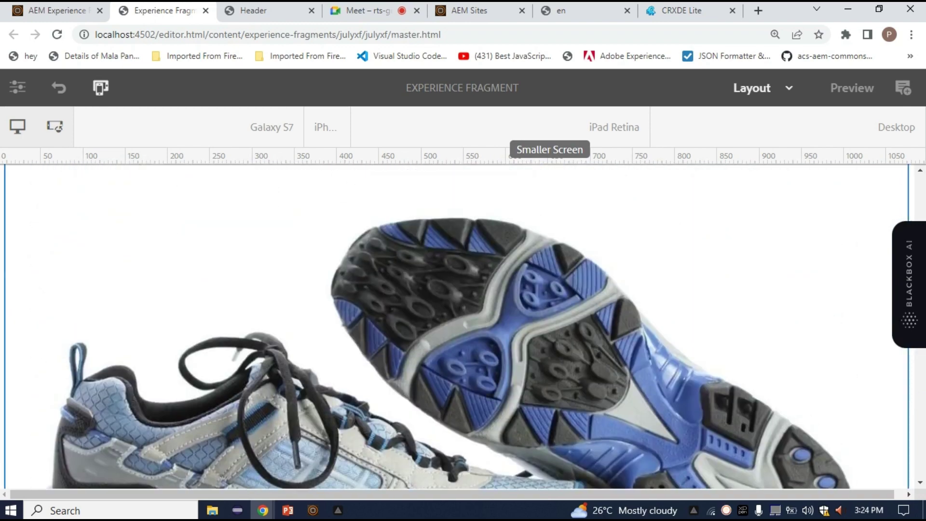
# Try to narrow the first Teaser, showing the shoe sole, from its right edge to seven grid columns
pyautogui.hotkey('ctrl', '-')
pyautogui.hotkey('ctrl', '-')
pyautogui.hotkey('ctrl', '-')
pyautogui.hotkey('ctrl', '-')
pyautogui.hotkey('ctrl', '-')
pyautogui.hotkey('ctrl', '-')
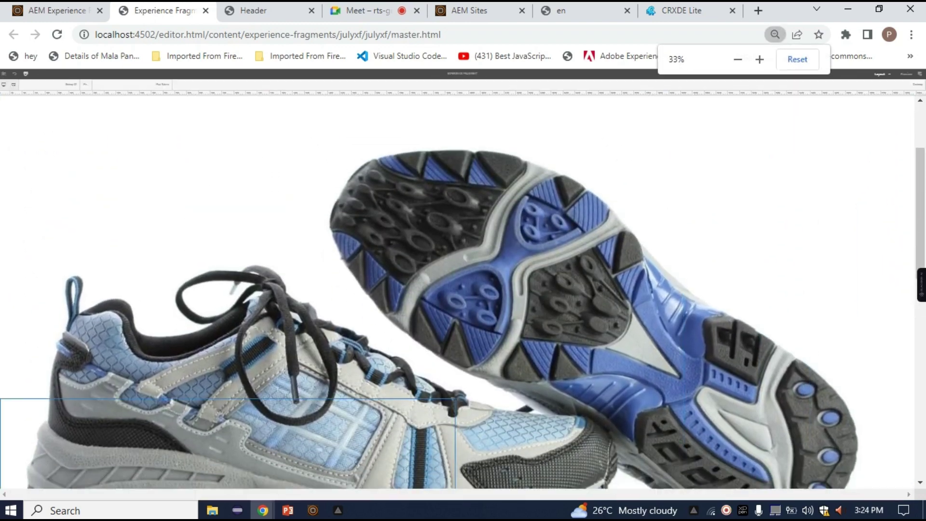
pyautogui.scroll(3, 463, 295)
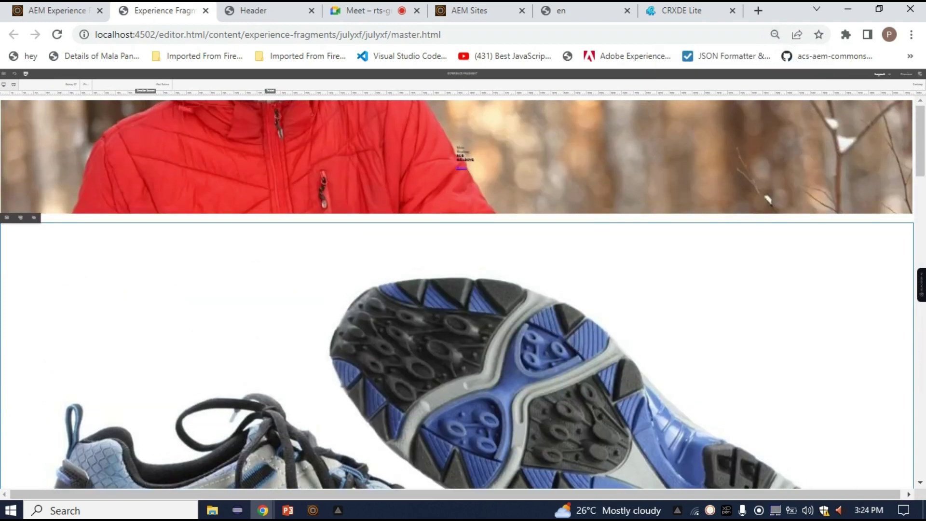
pyautogui.scroll(-5, 462, 290)
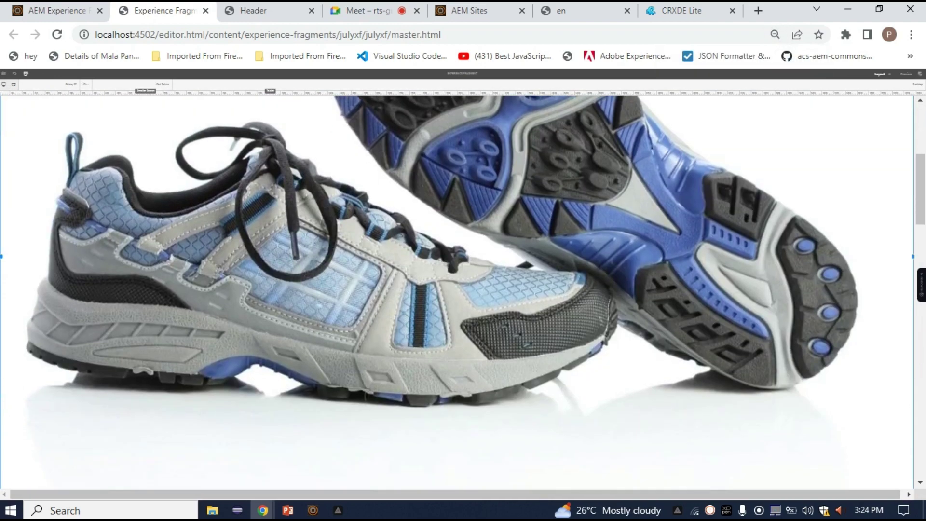
pyautogui.moveTo(912, 256); pyautogui.dragTo(792, 256)
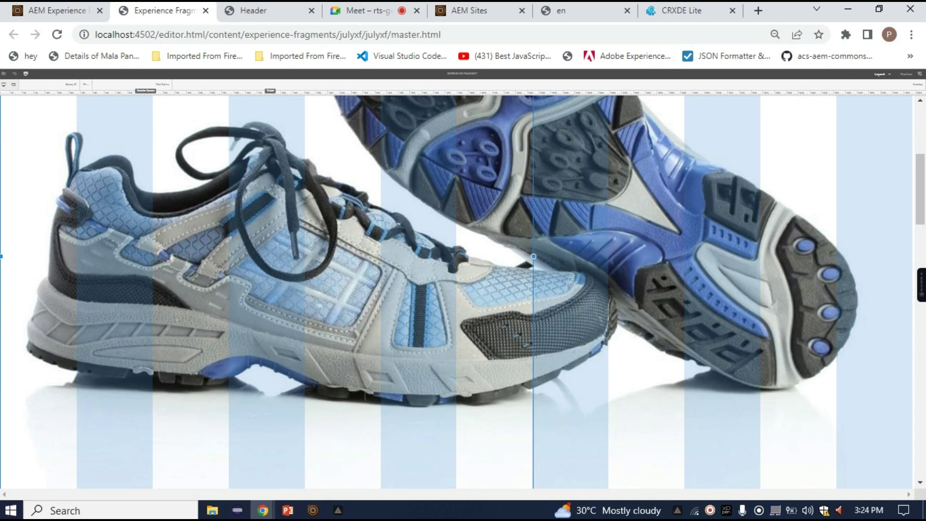
pyautogui.moveTo(188, 256); pyautogui.dragTo(231, 265)
pyautogui.rightClick(233, 272)
# Restore the browser zoom to 100% and try to narrow the first Teaser to nine grid columns
pyautogui.scroll(5, 456, 291)
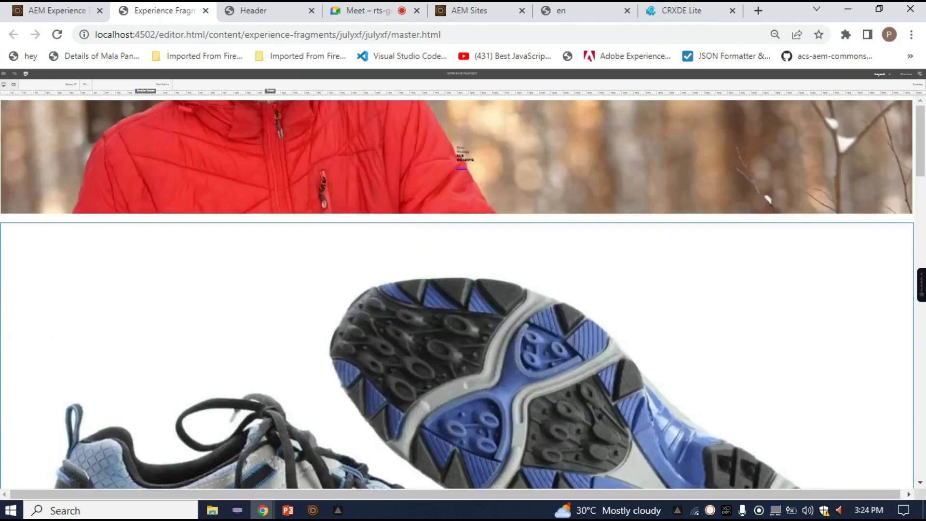
pyautogui.hotkey('ctrl', '+')
pyautogui.hotkey('ctrl', '+')
pyautogui.hotkey('ctrl', '+')
pyautogui.hotkey('ctrl', '+')
pyautogui.hotkey('ctrl', '+')
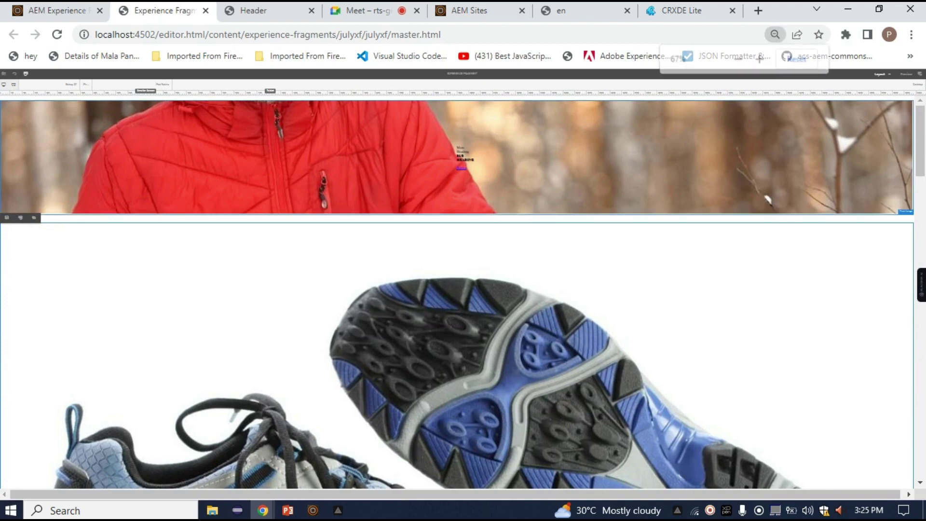
pyautogui.hotkey('ctrl', '+')
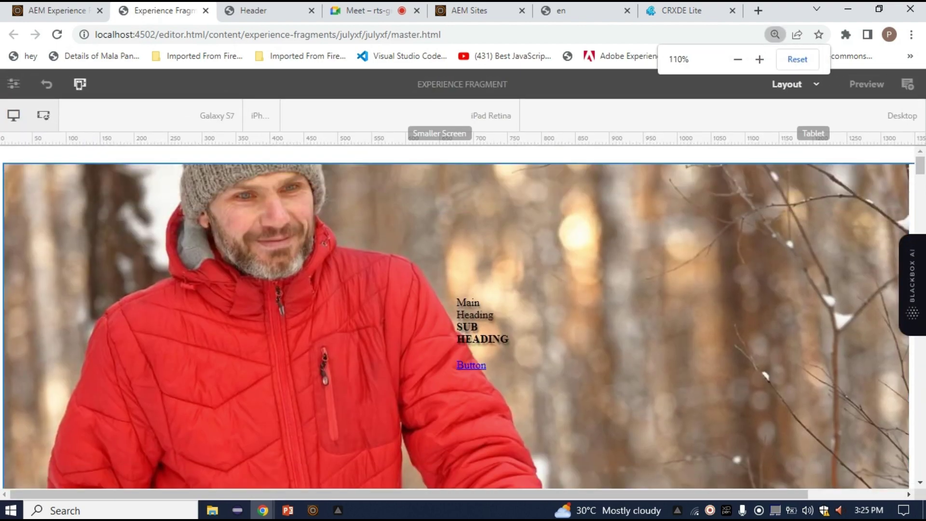
pyautogui.hotkey('ctrl', '-')
pyautogui.hotkey('ctrl', '-')
pyautogui.hotkey('ctrl', '+')
pyautogui.scroll(-7, 462, 316)
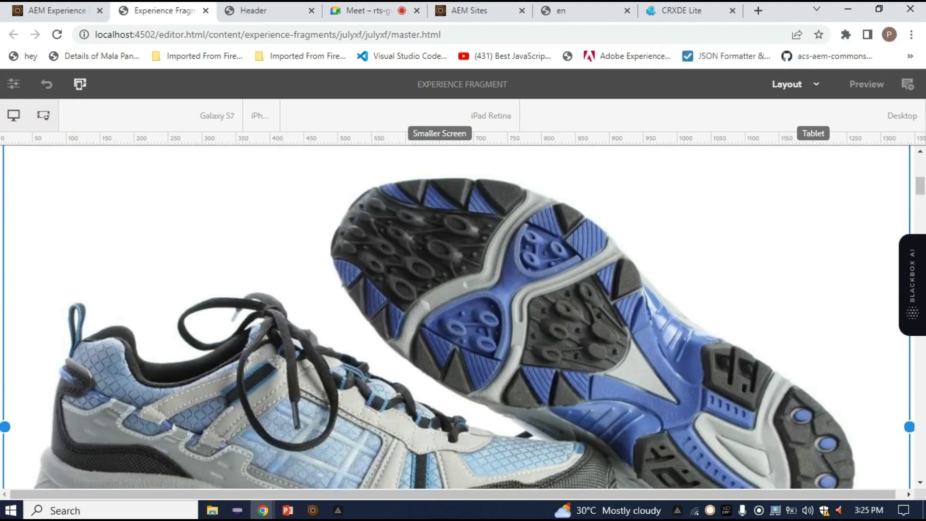
pyautogui.moveTo(908, 426); pyautogui.dragTo(684, 427)
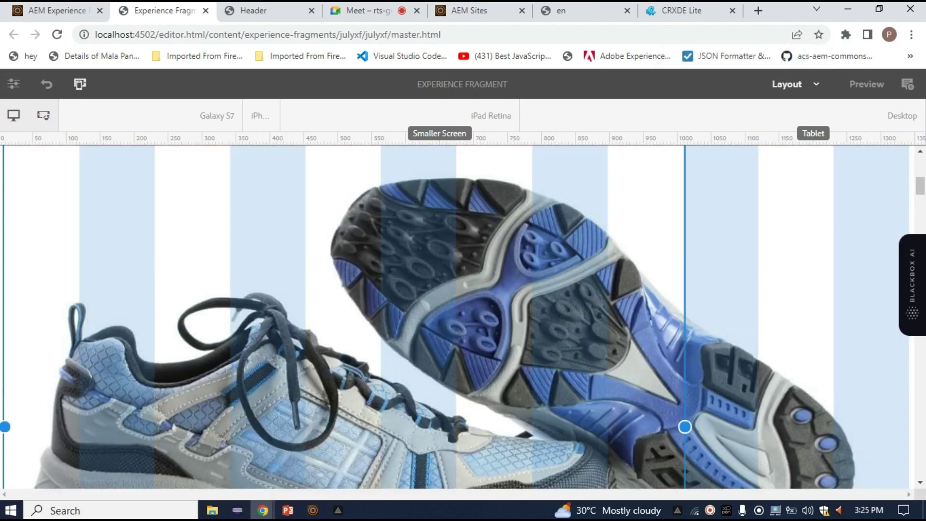
# Try again to narrow the first Teaser from its right edge, to about five grid columns
pyautogui.scroll(-5, 463, 316)
pyautogui.scroll(3, 455, 316)
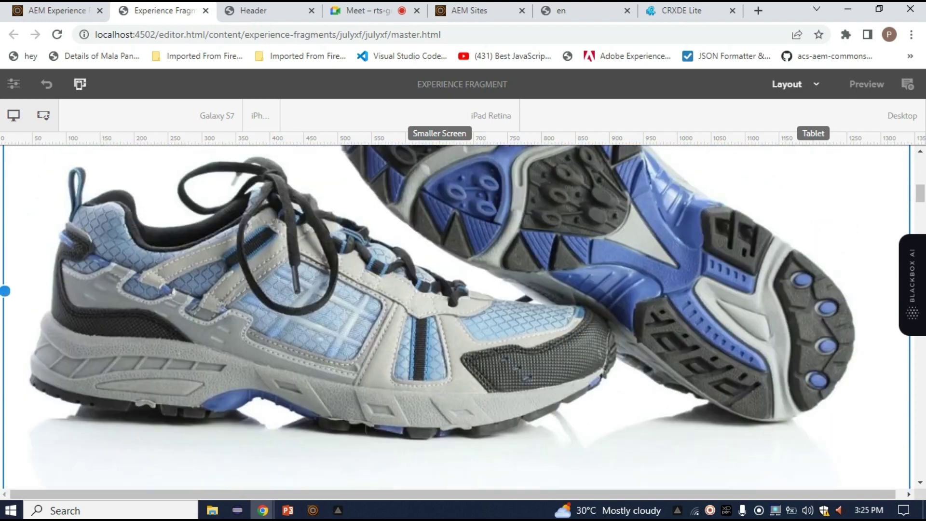
pyautogui.scroll(-3, 455, 316)
pyautogui.click(23, 472)
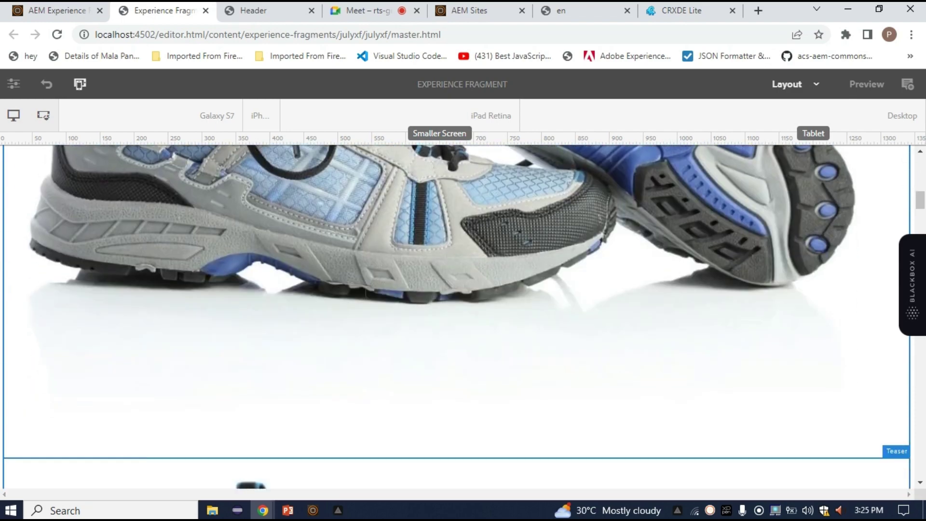
pyautogui.scroll(-4, 455, 316)
pyautogui.scroll(8, 456, 316)
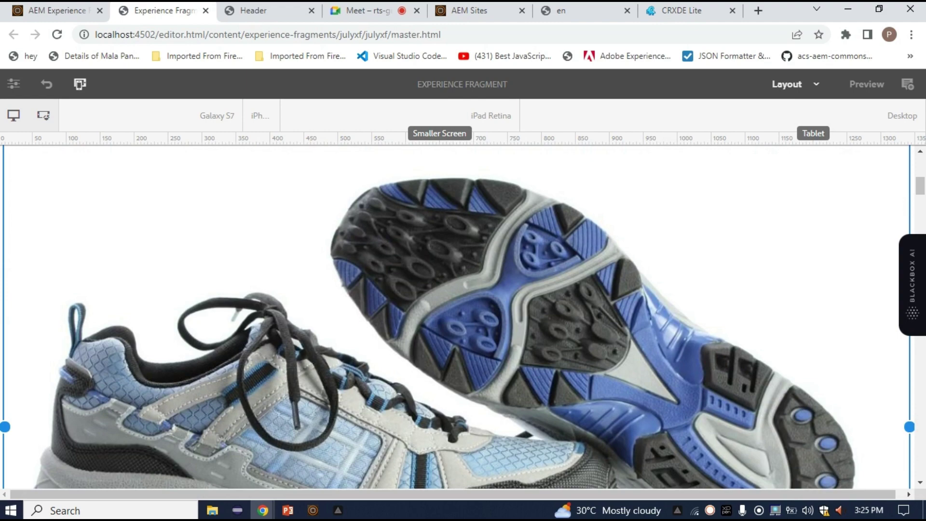
pyautogui.moveTo(908, 426); pyautogui.dragTo(382, 426)
pyautogui.scroll(-2, 456, 316)
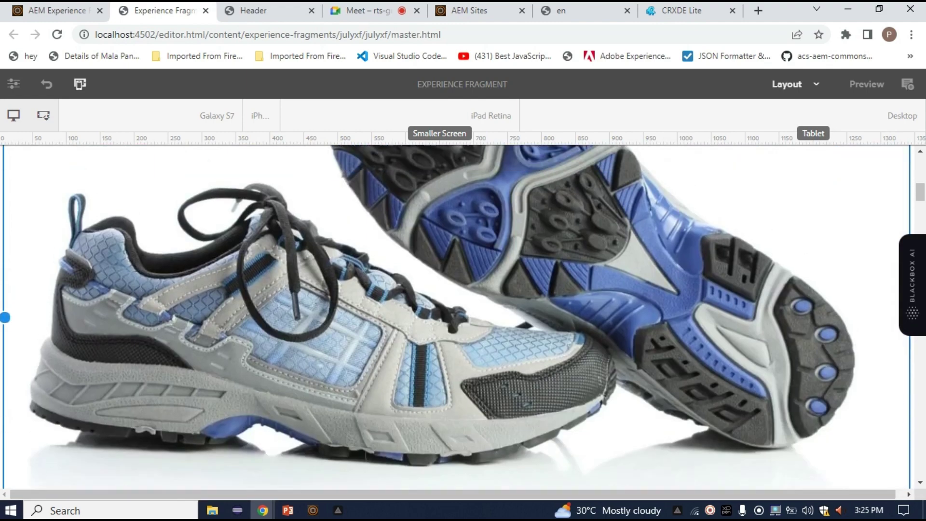
pyautogui.scroll(2, 455, 316)
pyautogui.scroll(4, 455, 316)
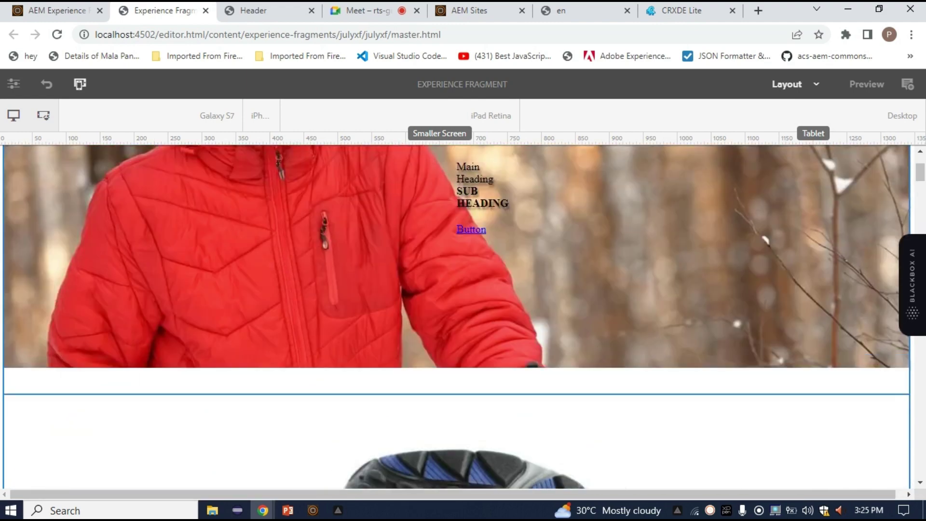
pyautogui.scroll(-12, 456, 316)
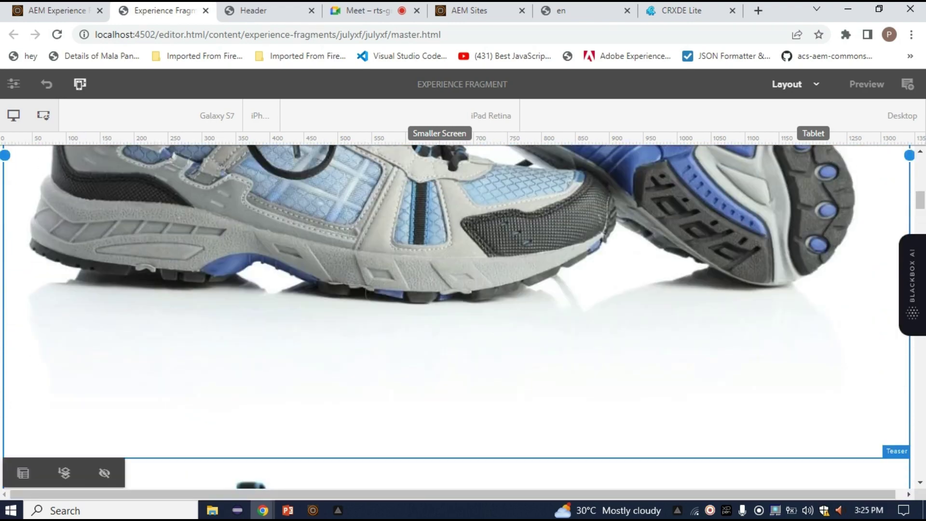
pyautogui.moveTo(909, 155); pyautogui.dragTo(383, 154)
# Try to narrow the second Teaser, with the blue and grey shoe pair, from its right edge
pyautogui.scroll(2, 456, 316)
pyautogui.scroll(-6, 456, 316)
pyautogui.scroll(-1, 456, 317)
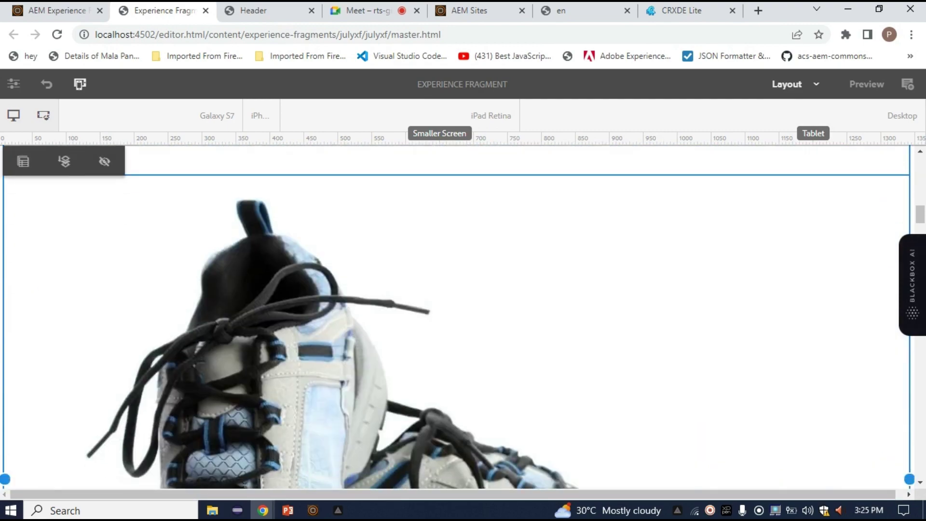
pyautogui.scroll(-2, 456, 317)
pyautogui.moveTo(908, 353); pyautogui.dragTo(407, 353)
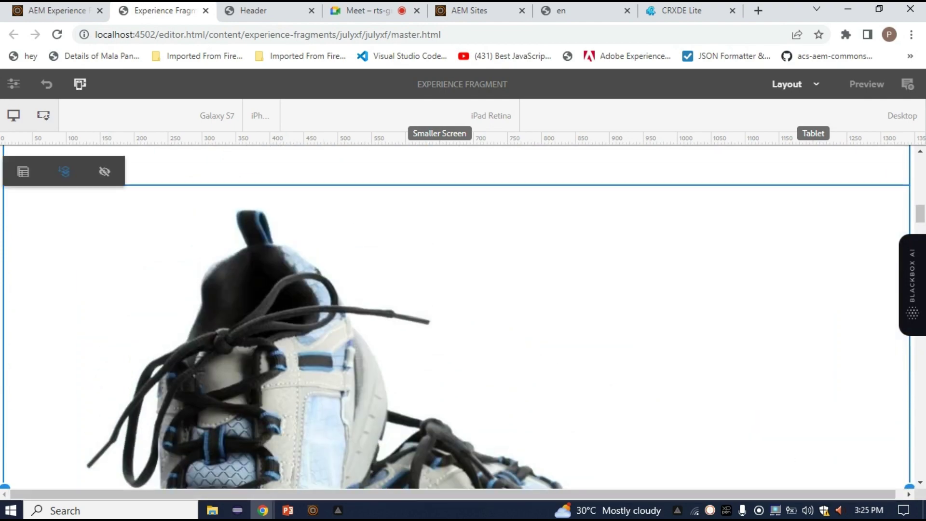
pyautogui.scroll(-2, 457, 316)
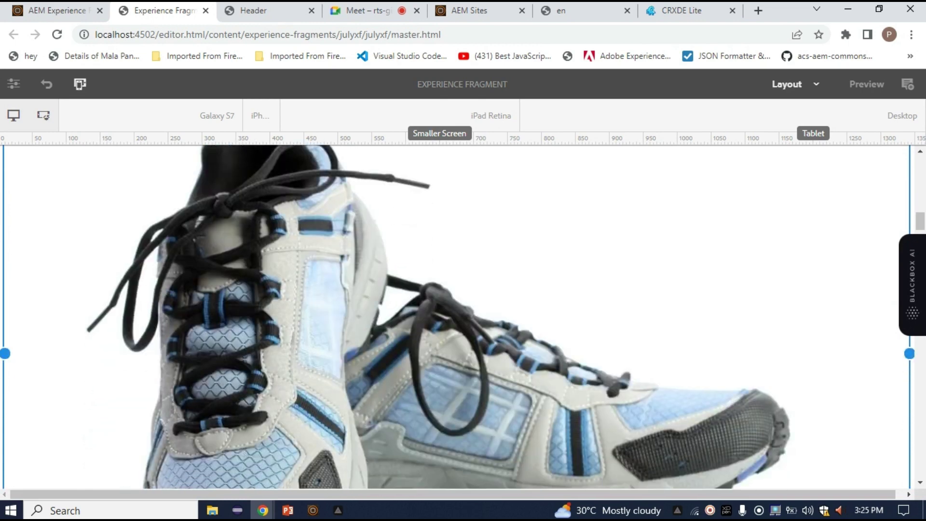
pyautogui.moveTo(908, 353)
pyautogui.mouseDown()
pyautogui.moveTo(354, 353)
pyautogui.moveTo(909, 353)
pyautogui.mouseUp()
pyautogui.scroll(-4, 455, 317)
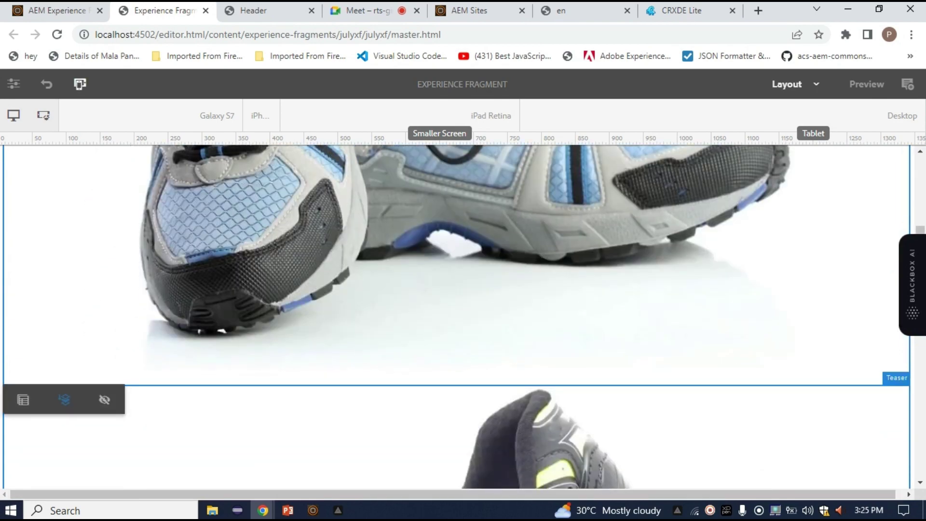
# Turn off the device emulator and look over the whole fragment in Layout mode
pyautogui.click(80, 84)
pyautogui.scroll(20, 457, 294)
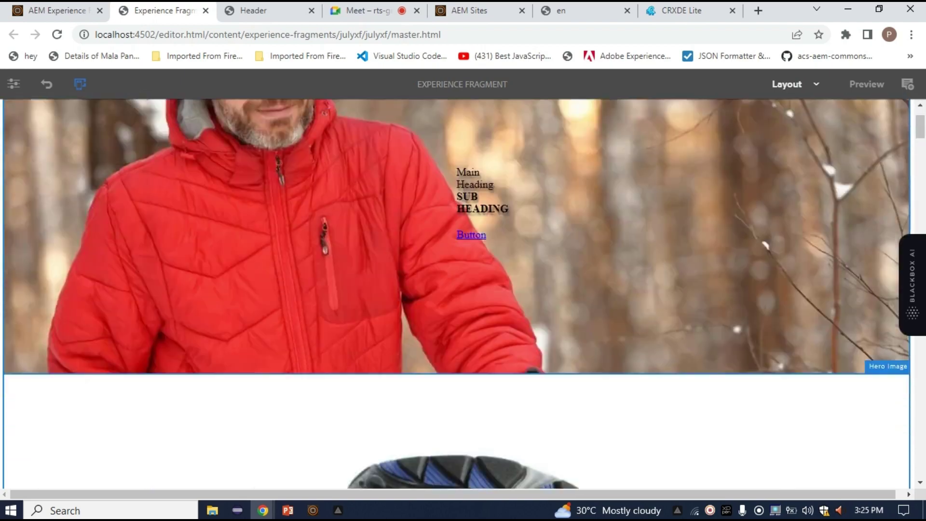
pyautogui.scroll(-20, 457, 294)
pyautogui.scroll(20, 457, 294)
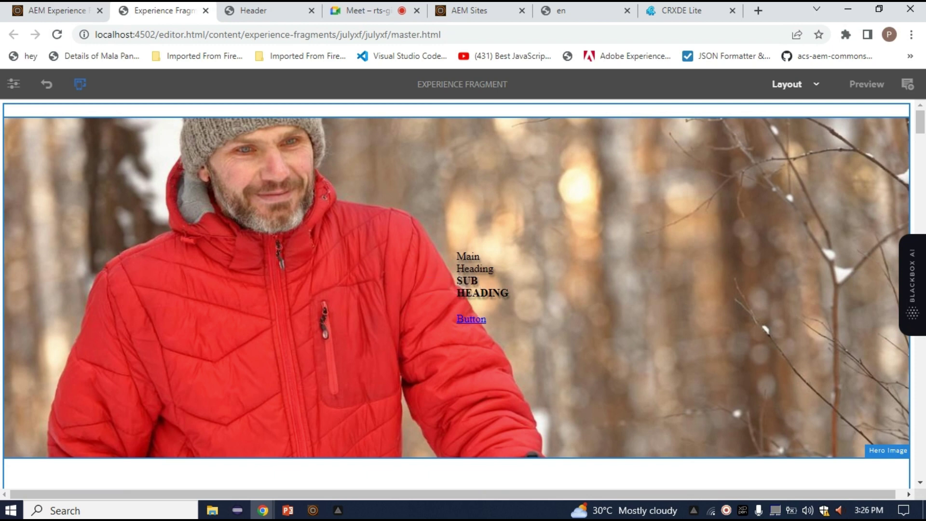
# Switch to the Demo Project's en page and keep it at 100% zoom
pyautogui.click(561, 10)
pyautogui.scroll(3, 462, 293)
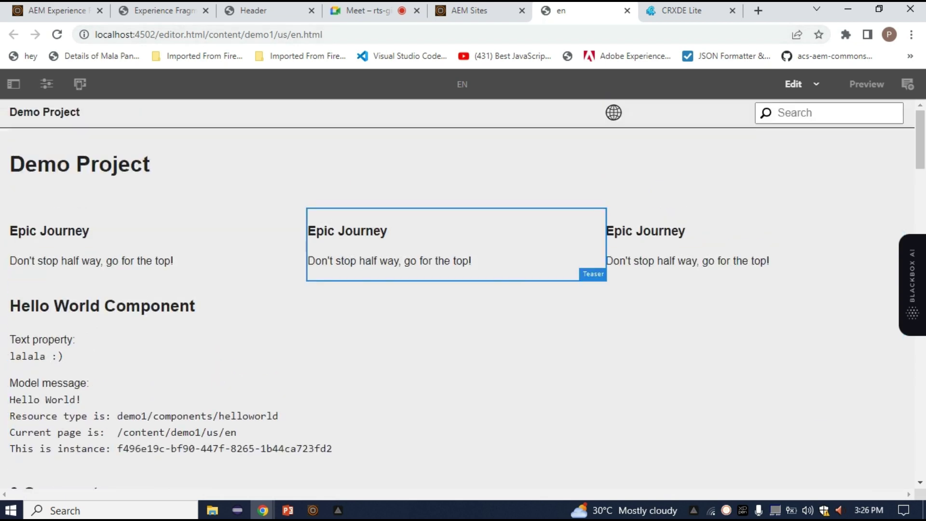
pyautogui.hotkey('ctrl', '+')
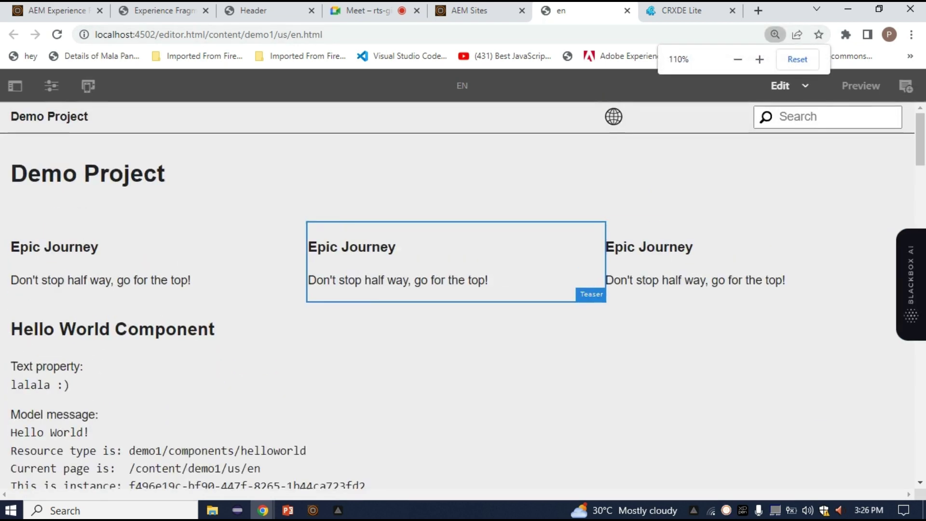
pyautogui.hotkey('ctrl', '-')
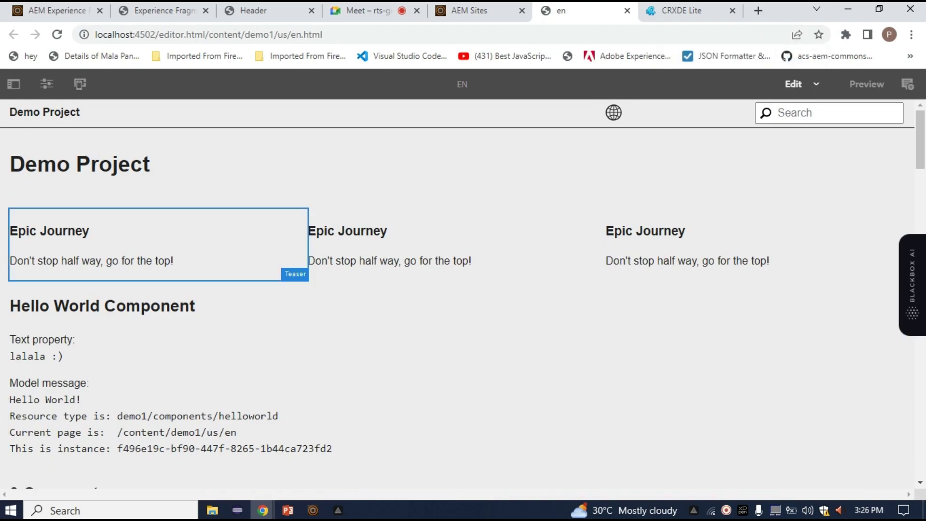
# Open the Insert New Component dialog for the empty container just above the page footer
pyautogui.scroll(-5, 338, 386)
pyautogui.scroll(-18, 456, 294)
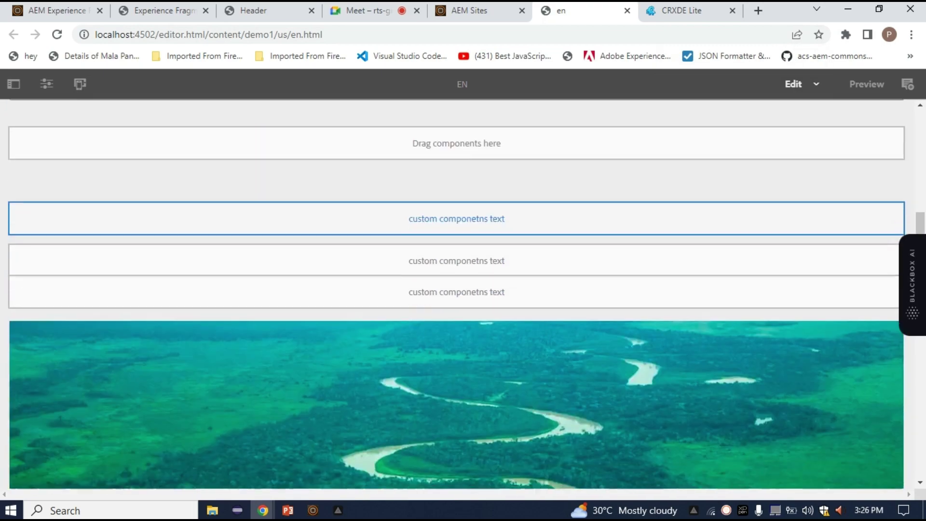
pyautogui.scroll(-9, 456, 294)
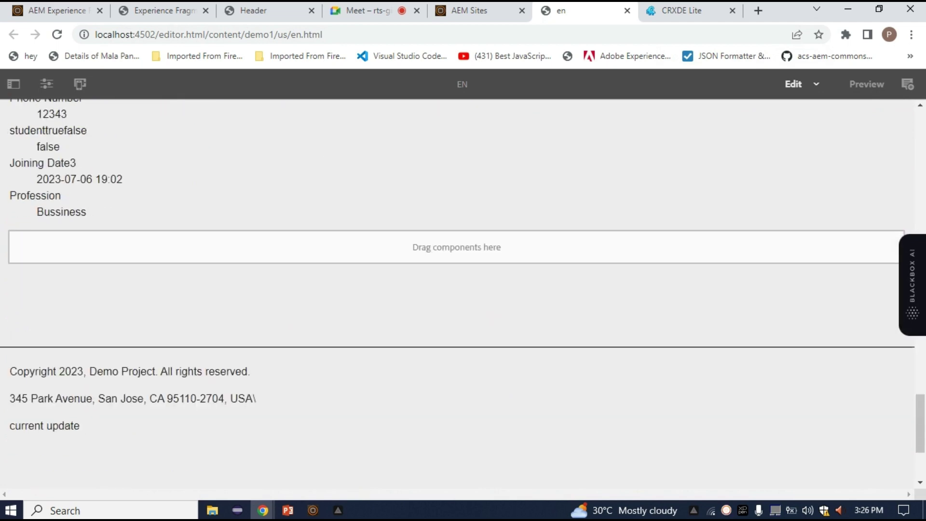
pyautogui.click(456, 247)
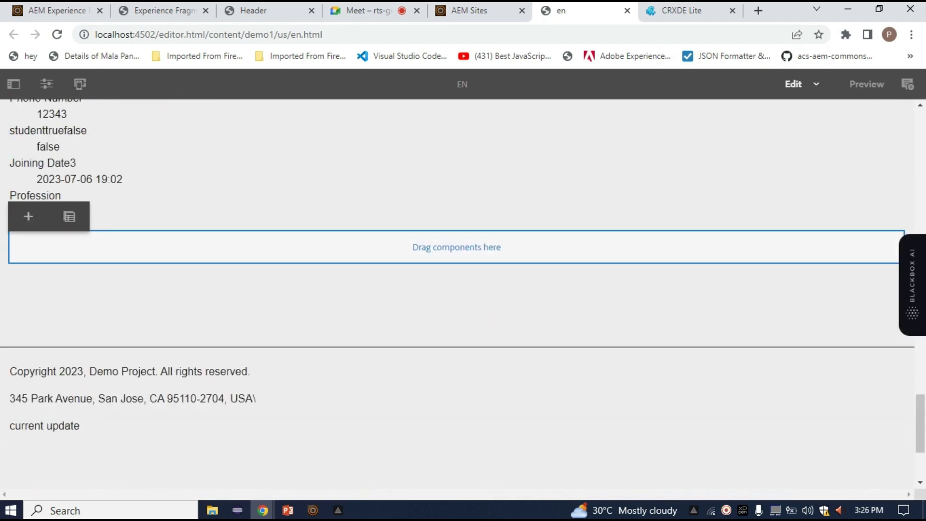
pyautogui.click(29, 216)
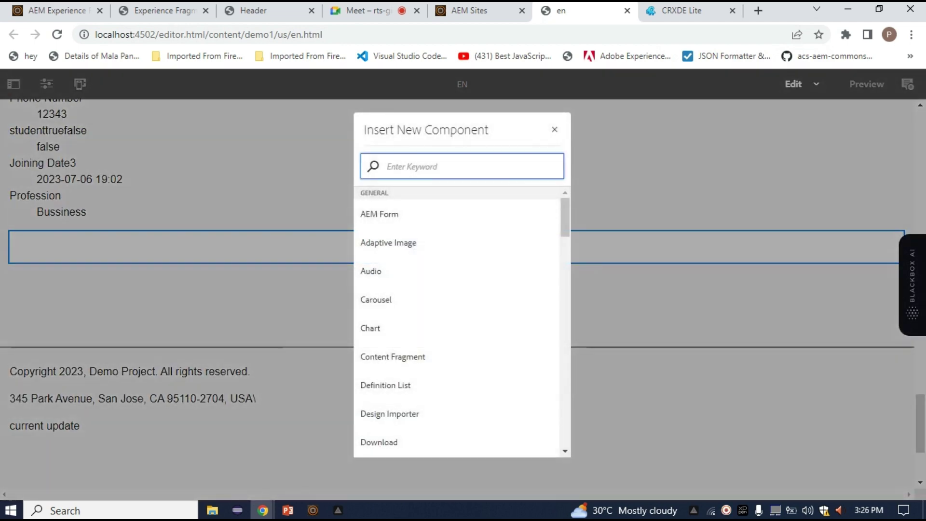
pyautogui.write('xf')
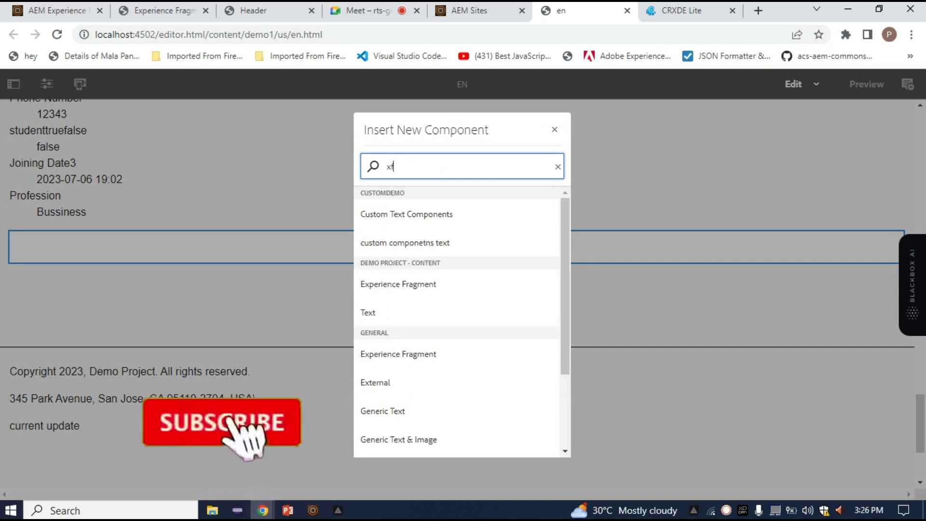
pyautogui.press('BackSpace')
pyautogui.press('BackSpace')
pyautogui.write('ext')
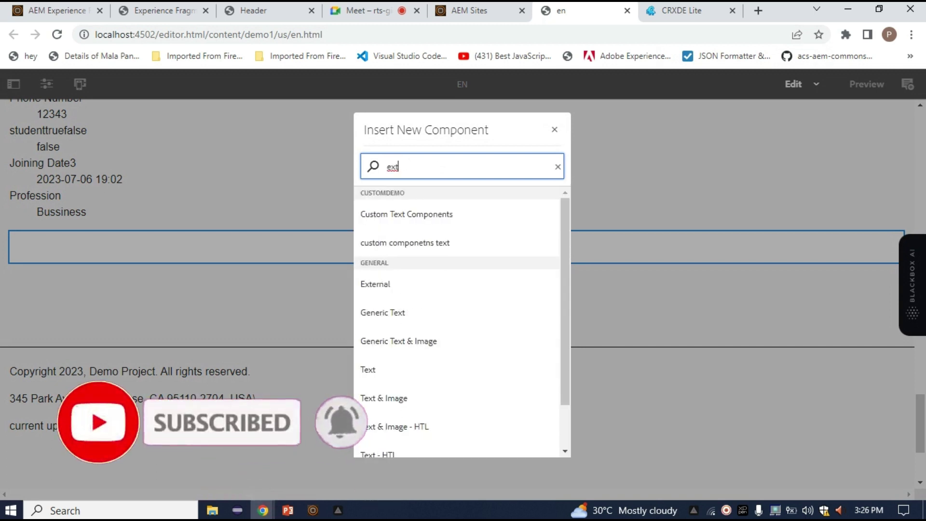
pyautogui.press('BackSpace')
pyautogui.press('BackSpace')
pyautogui.press('BackSpace')
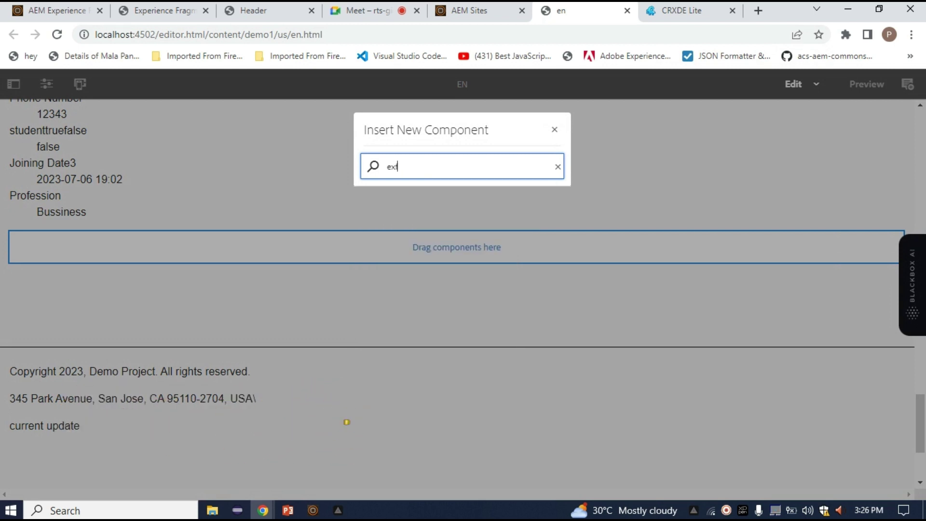
# Find components matching "frag" and insert the General group's Experience Fragment into the empty container
pyautogui.write('frag')
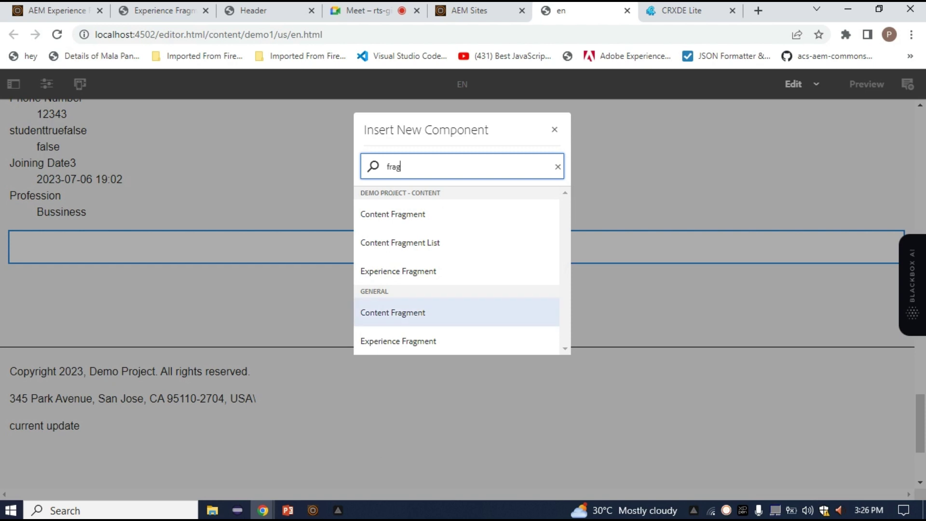
pyautogui.press('Down')
pyautogui.press('Down')
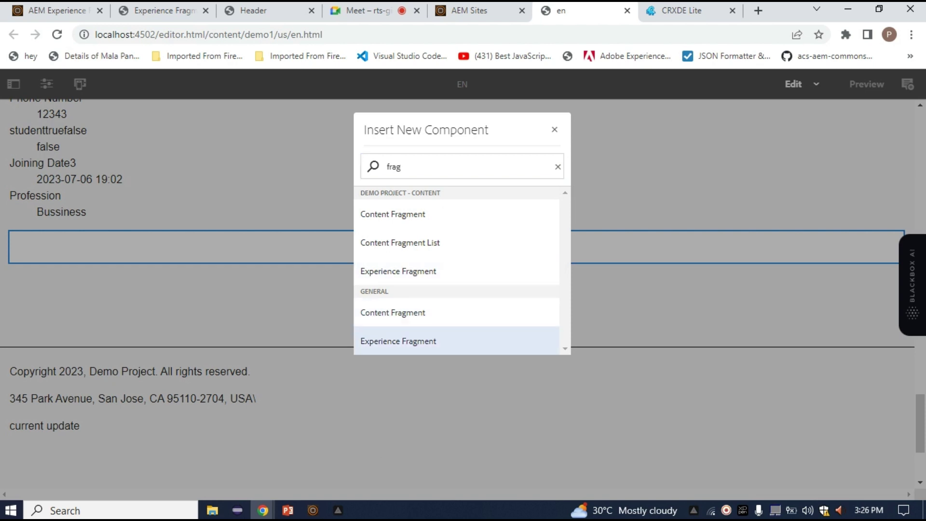
pyautogui.press('Return')
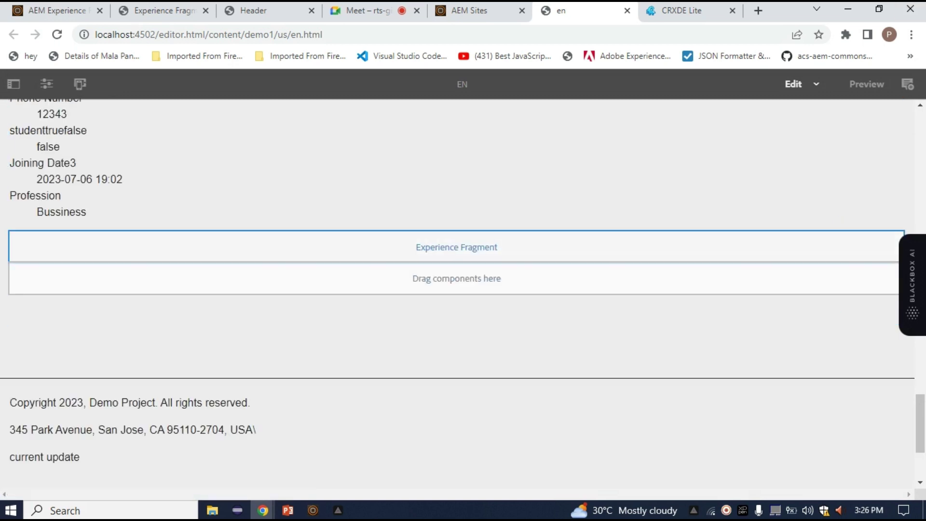
# Configure the inserted Experience Fragment with the variation /content/experience-fragments/julyxf/julyxf/master and save its options
pyautogui.click(456, 247)
pyautogui.click(28, 216)
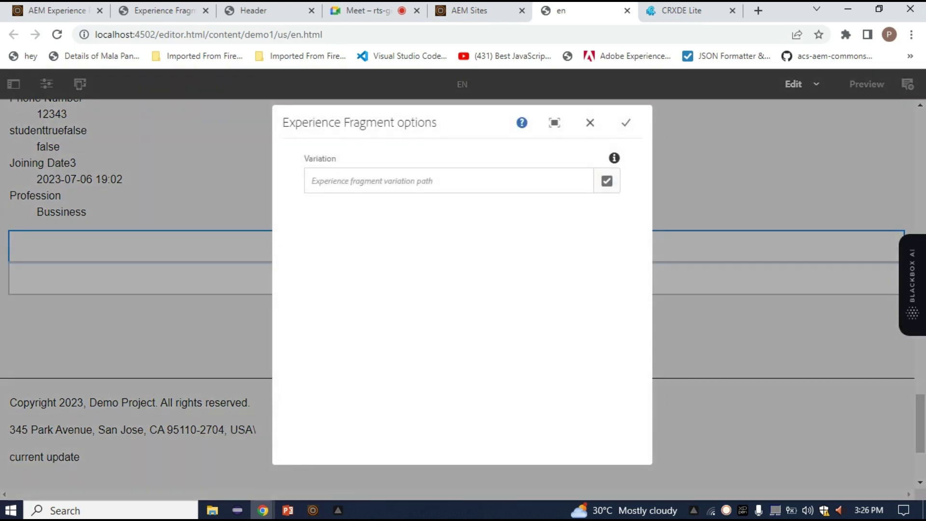
pyautogui.hotkey('ctrl', '+')
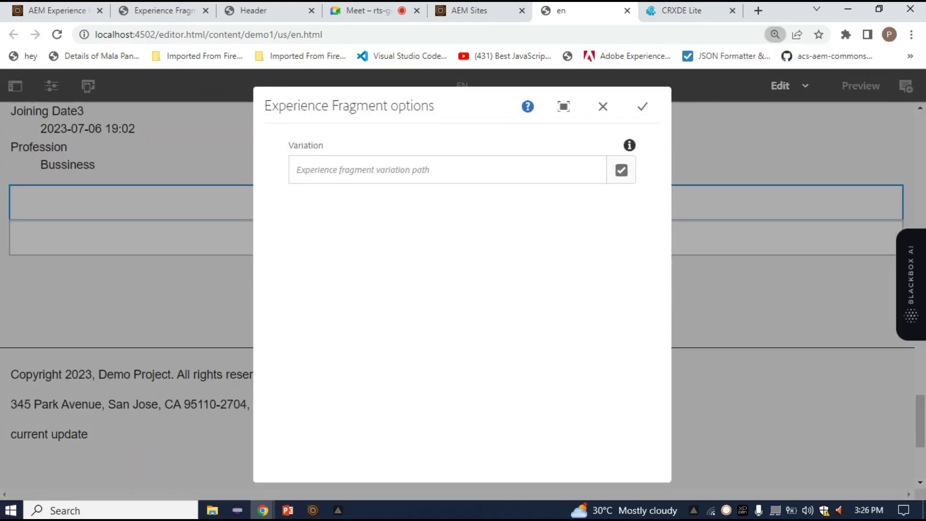
pyautogui.click(447, 170)
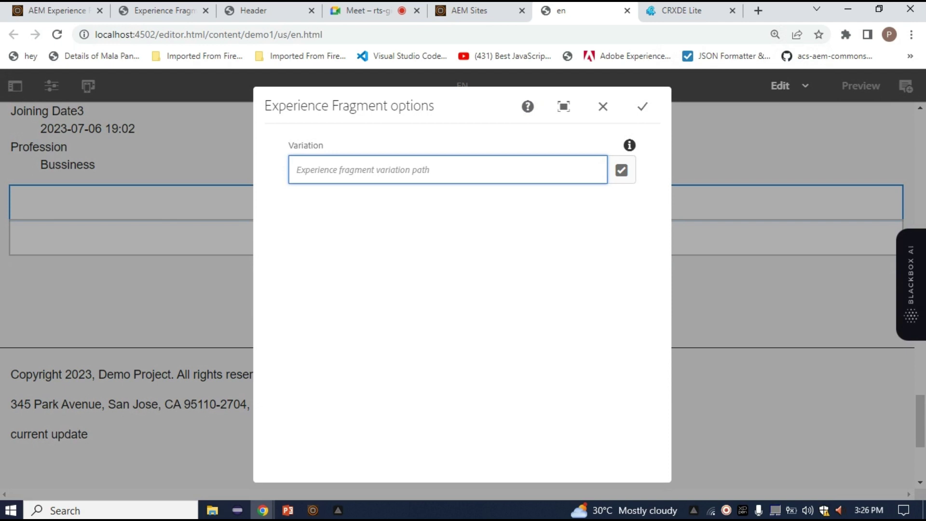
pyautogui.click(621, 169)
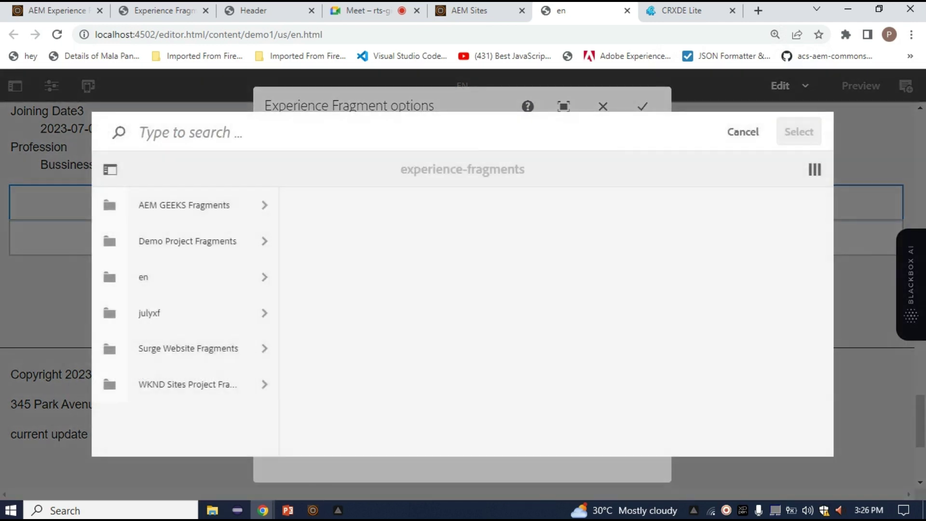
pyautogui.click(185, 313)
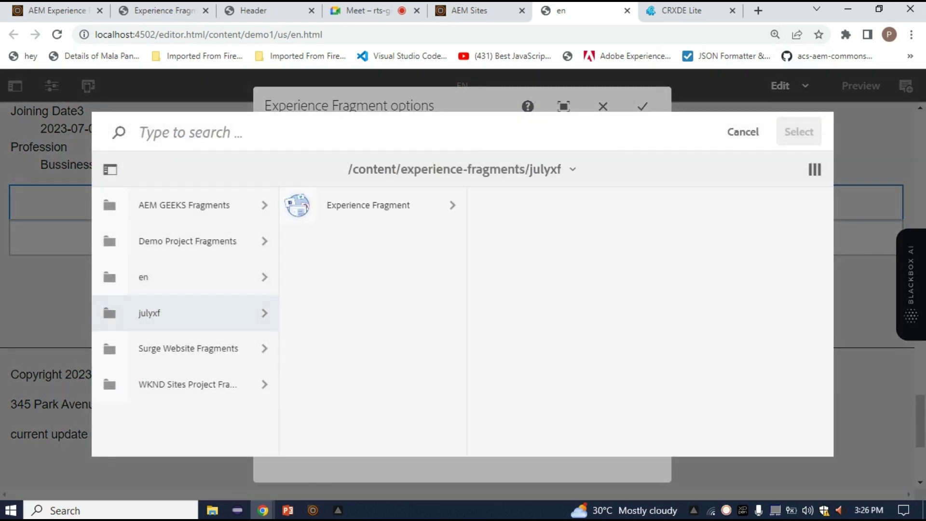
pyautogui.click(368, 204)
pyautogui.click(485, 205)
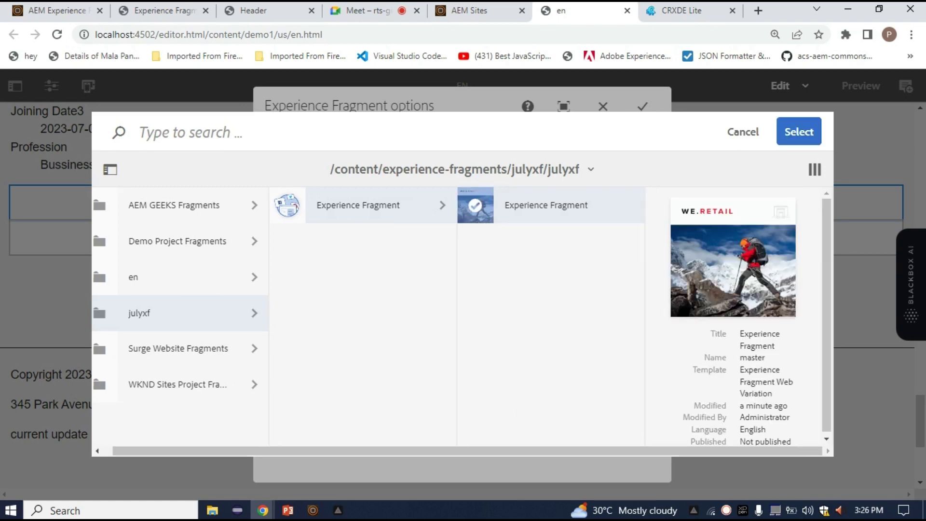
pyautogui.click(798, 131)
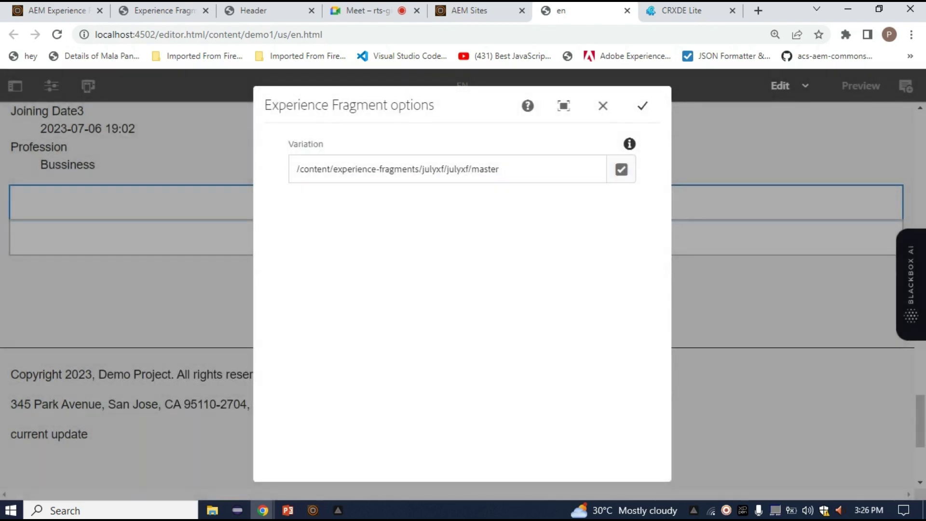
pyautogui.click(642, 106)
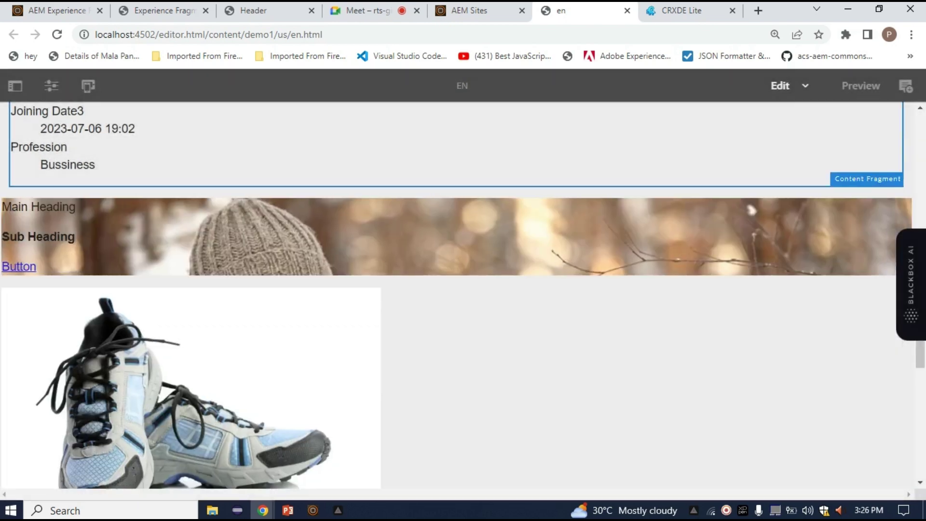
# Examine how the fragment's hero banner and shoe images render on the en page
pyautogui.scroll(-4, 456, 295)
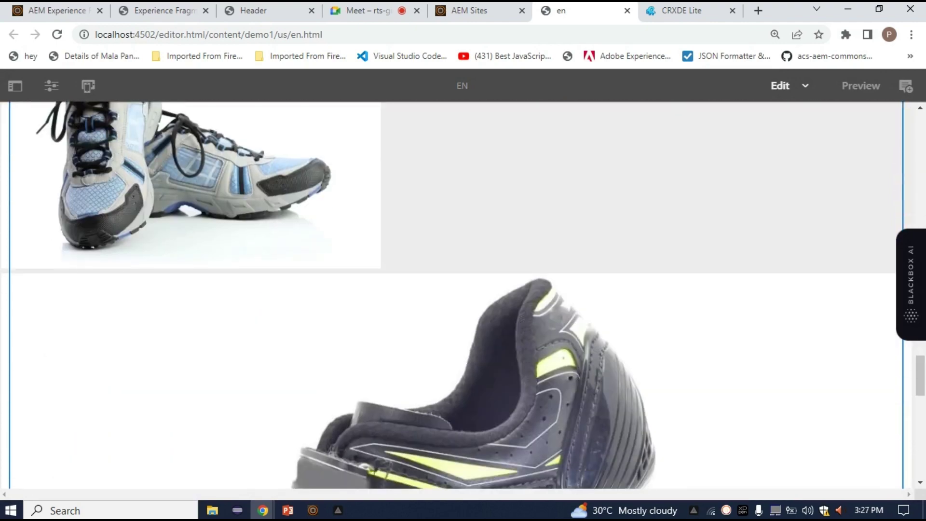
pyautogui.scroll(4, 456, 295)
pyautogui.scroll(1, 456, 295)
pyautogui.scroll(-6, 456, 295)
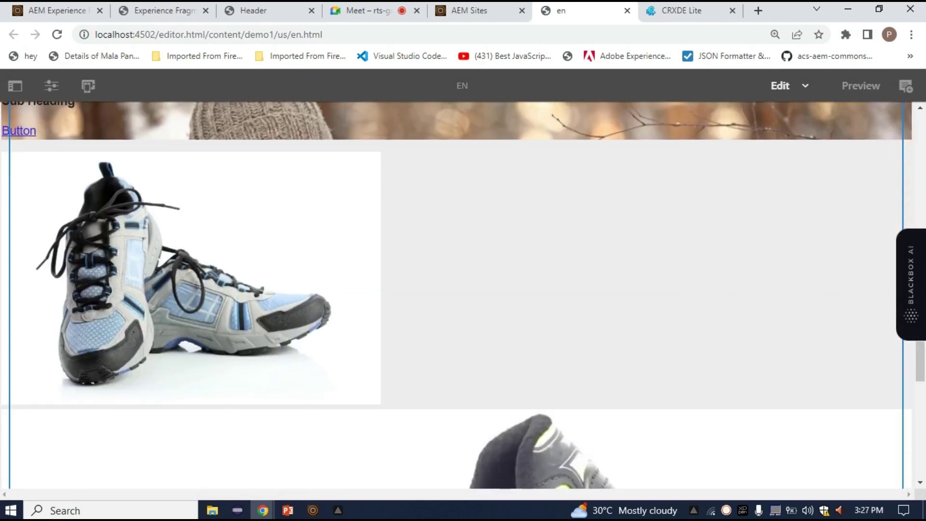
pyautogui.scroll(4, 456, 295)
pyautogui.scroll(3, 456, 295)
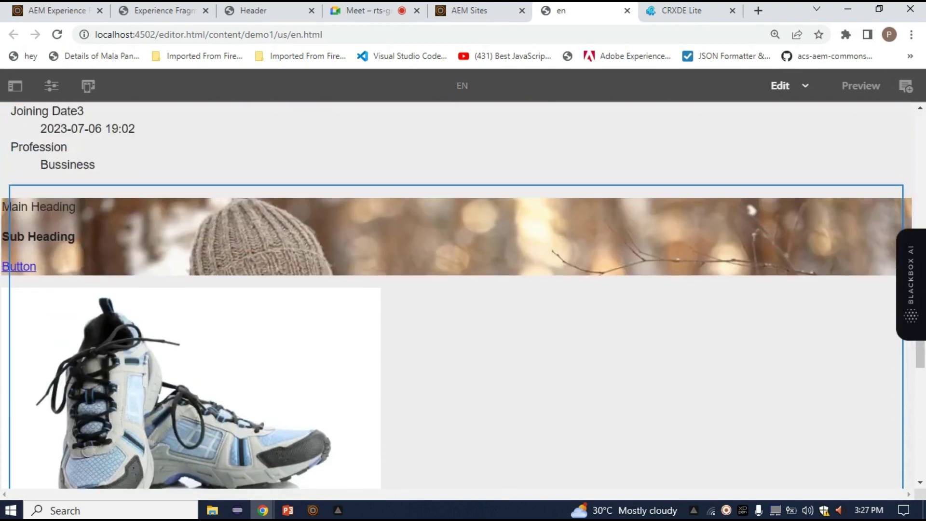
pyautogui.scroll(-3, 456, 295)
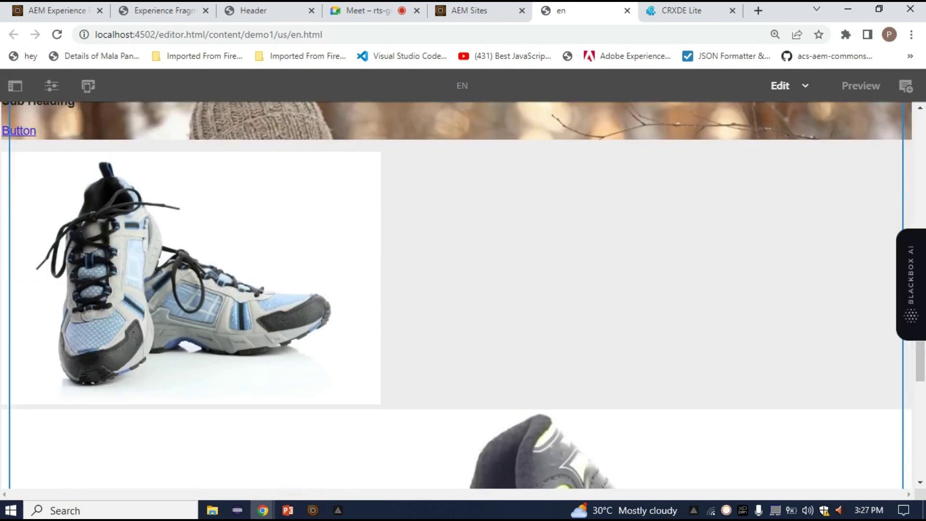
pyautogui.scroll(-10, 456, 295)
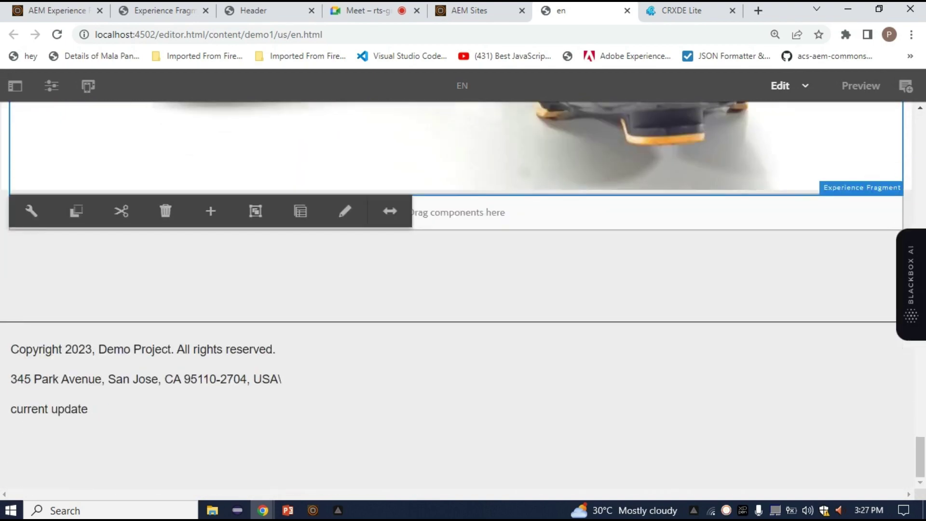
pyautogui.scroll(10, 456, 295)
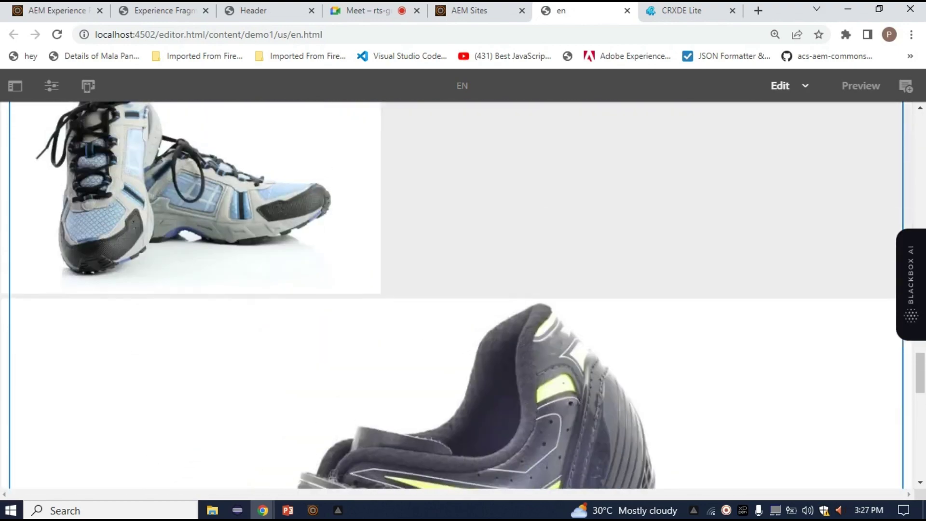
pyautogui.scroll(3, 456, 295)
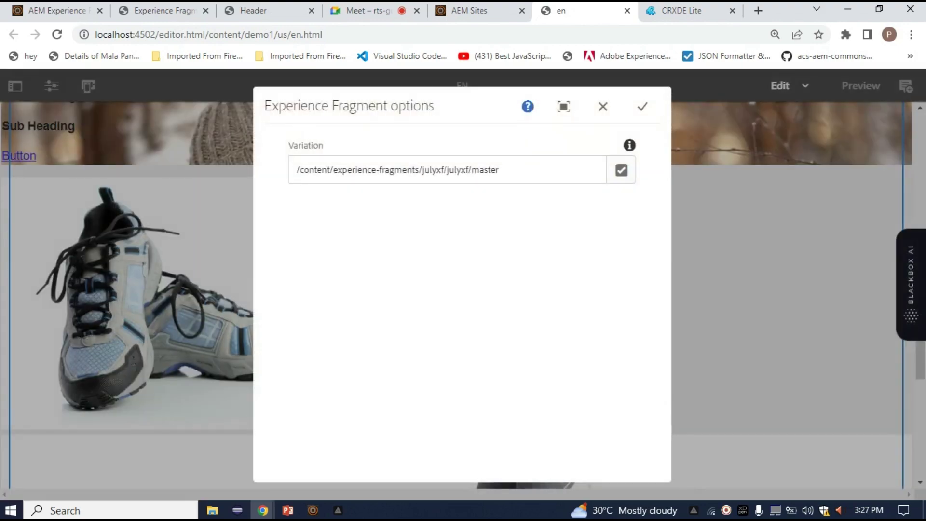
pyautogui.press('Escape')
# In the julyxf fragment's layout, narrow the shoe image directly below the hero to about 42% width from its left edge
pyautogui.click(164, 10)
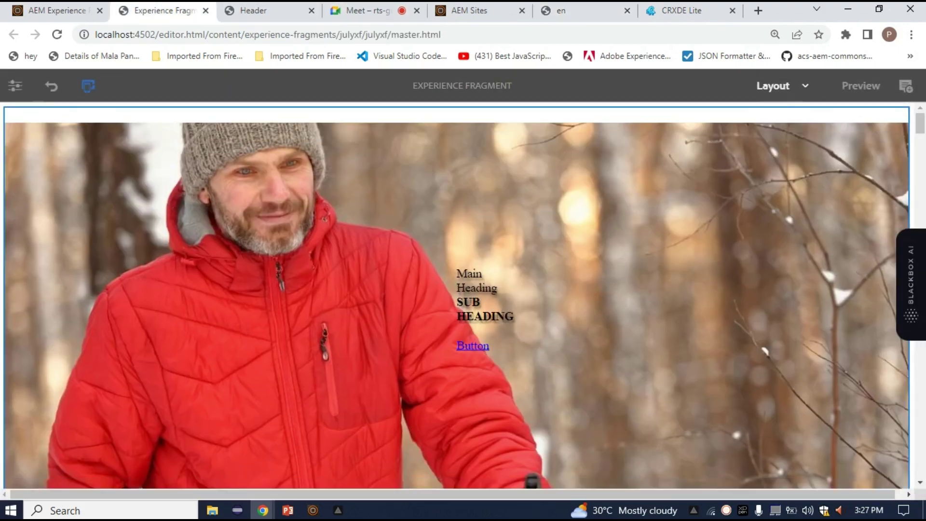
pyautogui.scroll(-8, 456, 295)
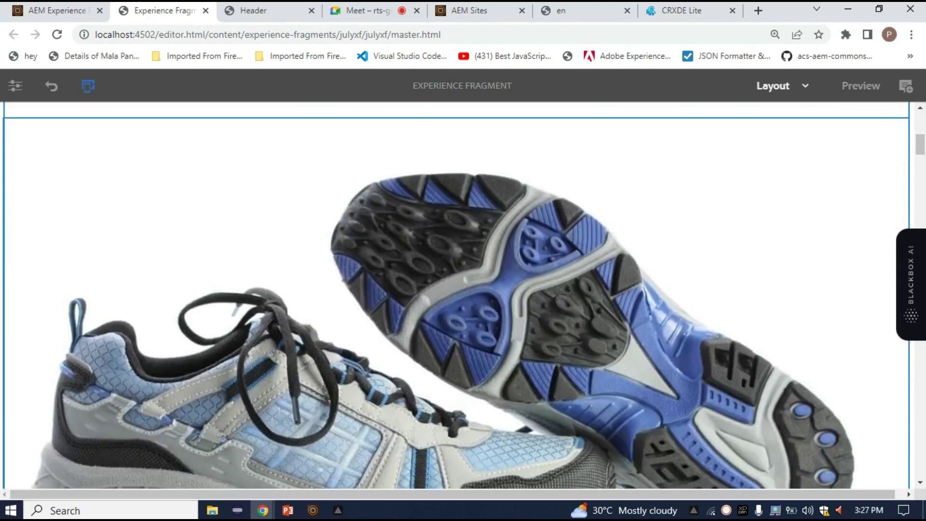
pyautogui.scroll(3, 456, 295)
pyautogui.scroll(5, 456, 295)
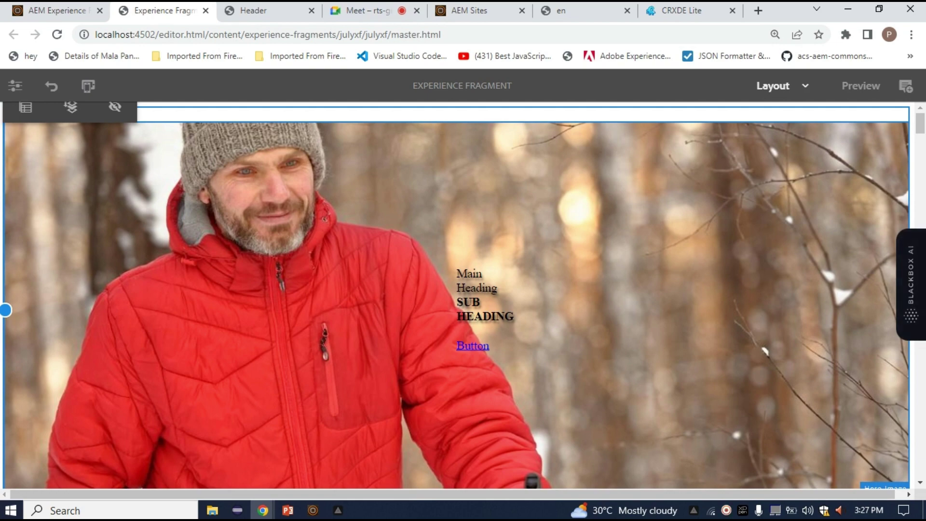
pyautogui.scroll(-5, 456, 295)
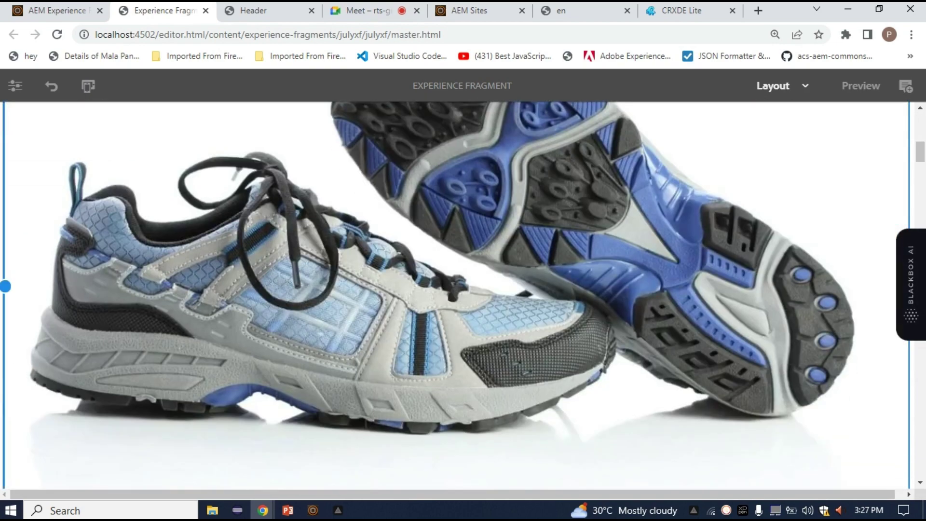
pyautogui.moveTo(6, 286); pyautogui.dragTo(532, 285)
# Narrow the laced shoe pair and the black-and-green shoe image to about 42% width from their left edges
pyautogui.scroll(5, 532, 314)
pyautogui.scroll(-9, 531, 314)
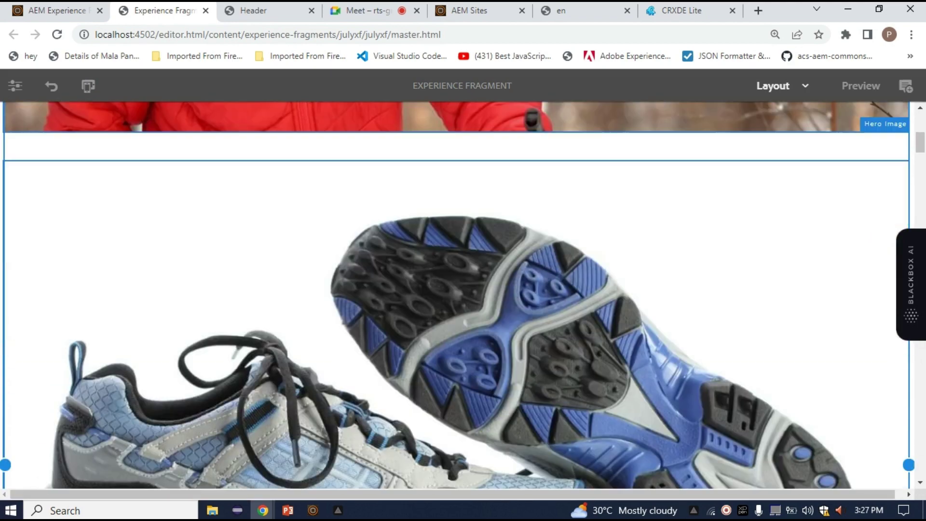
pyautogui.scroll(-3, 457, 295)
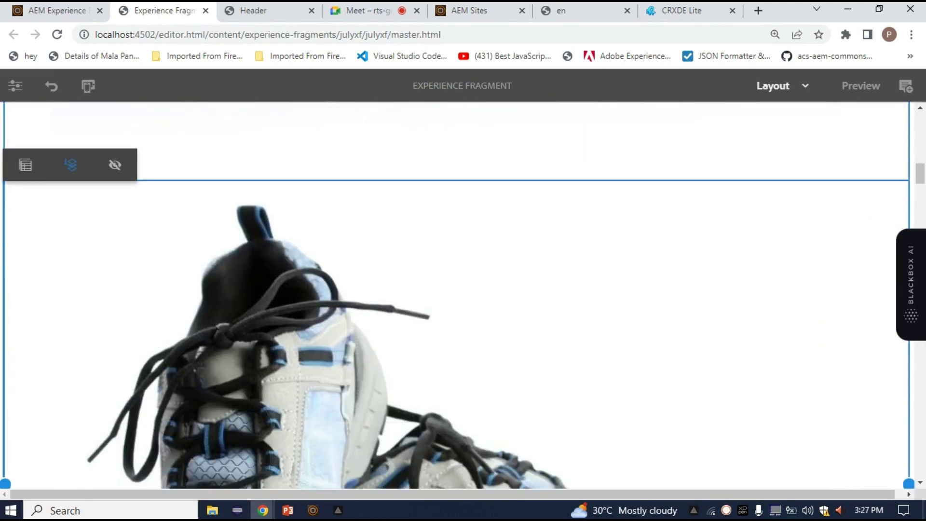
pyautogui.moveTo(5, 483); pyautogui.dragTo(531, 484)
pyautogui.scroll(-5, 456, 295)
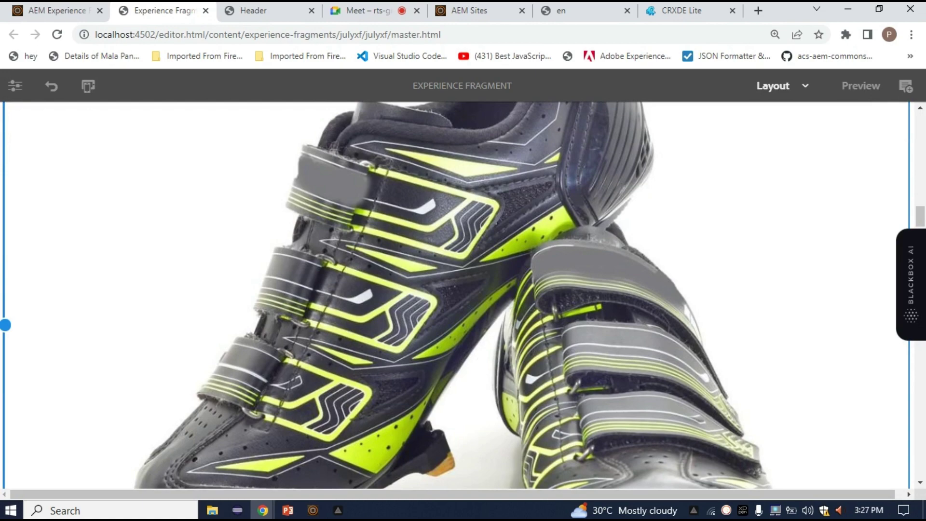
pyautogui.moveTo(5, 325); pyautogui.dragTo(532, 324)
# Return the experience fragment to Edit mode and reload its editor page
pyautogui.click(773, 85)
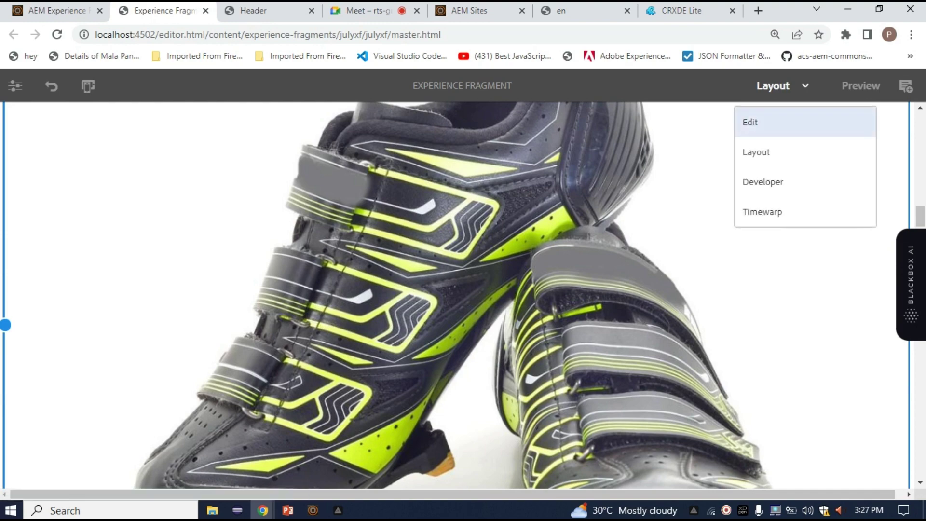
pyautogui.click(762, 120)
pyautogui.scroll(10, 455, 295)
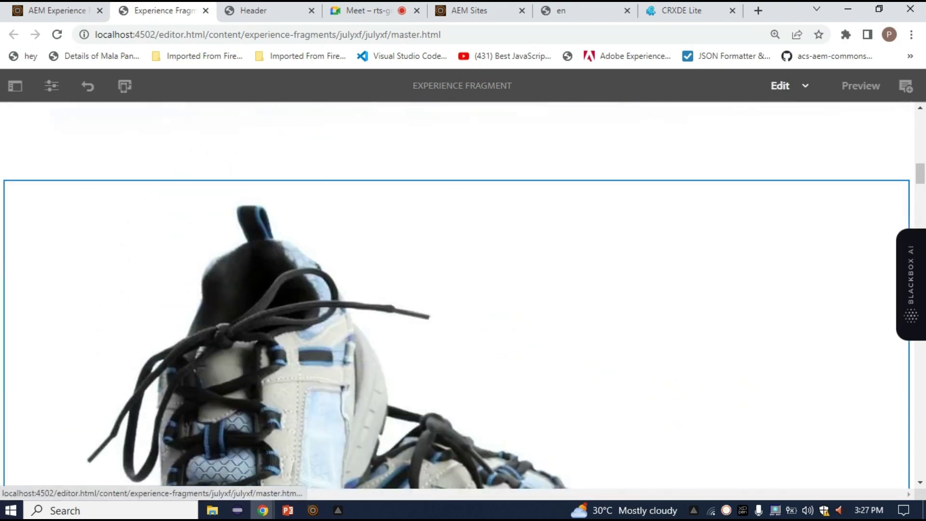
pyautogui.click(57, 34)
# Reload the en page and check the layout of the shoe images in its experience fragment
pyautogui.click(559, 10)
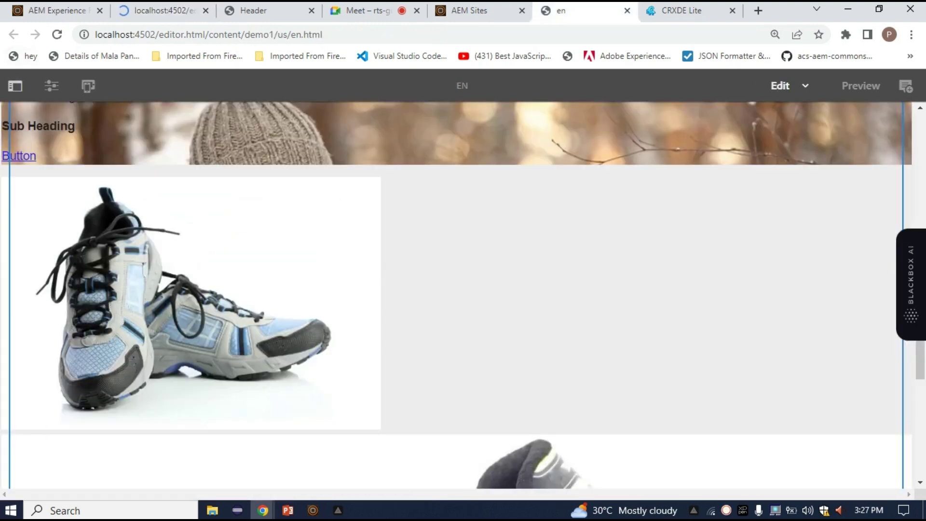
pyautogui.click(56, 35)
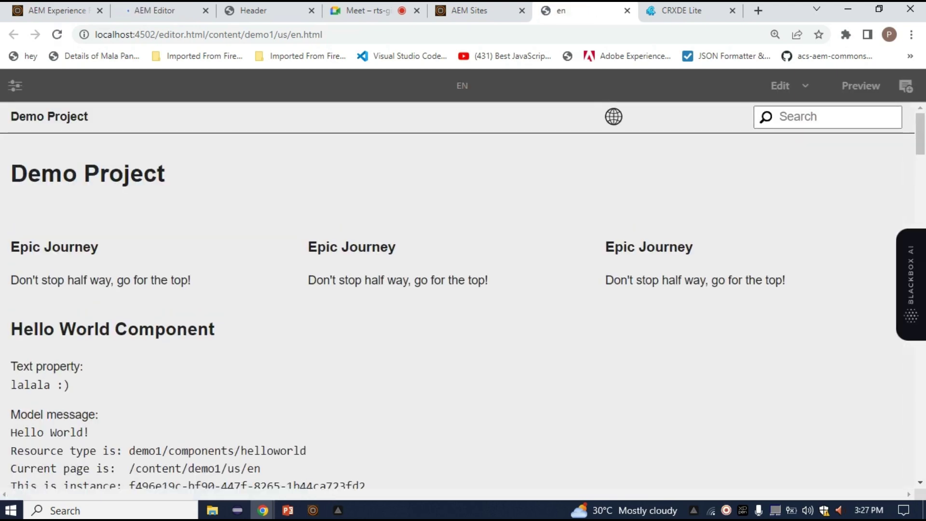
pyautogui.scroll(-15, 456, 295)
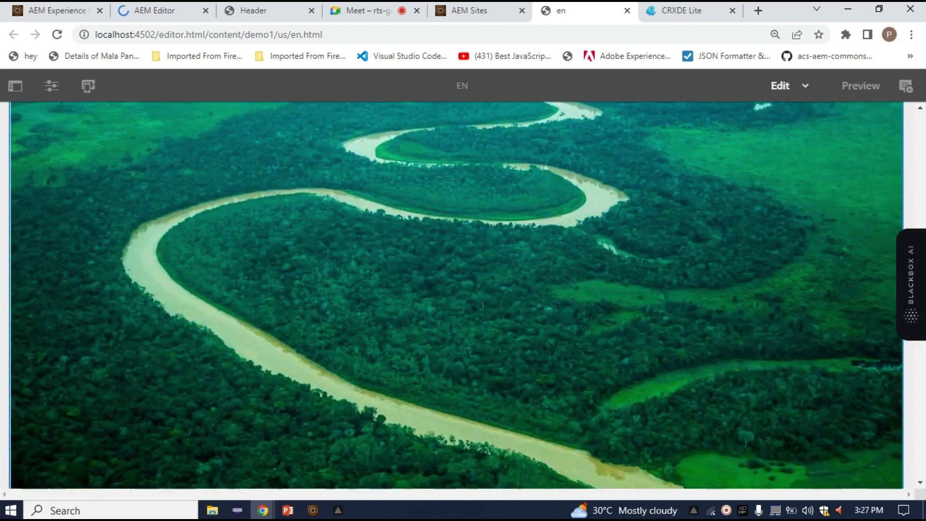
pyautogui.scroll(-20, 456, 295)
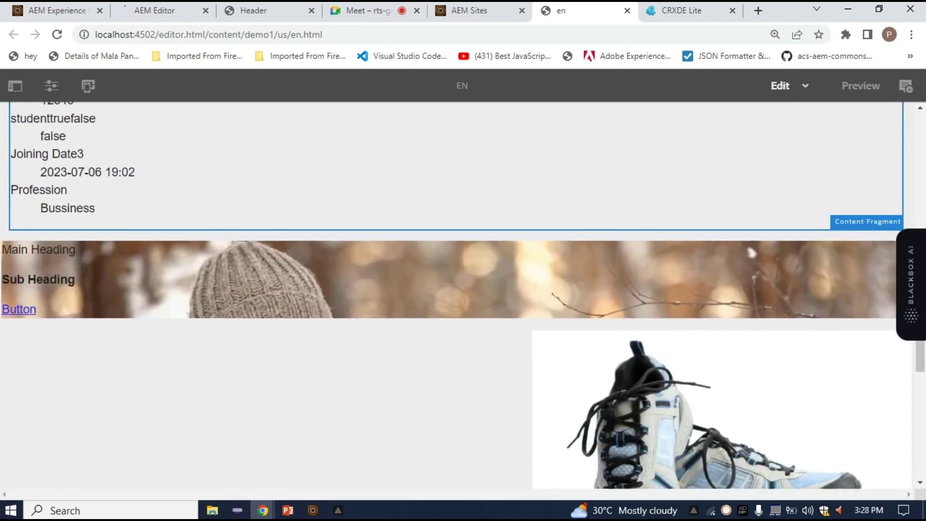
pyautogui.scroll(-3, 456, 296)
pyautogui.scroll(-9, 456, 296)
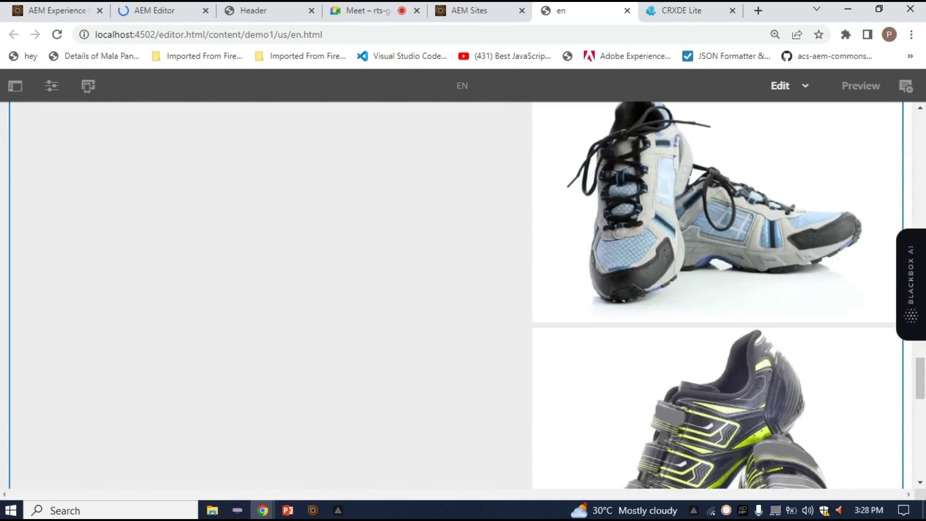
# Compare the shoe image layout in the en page's experience fragment with the julyxf fragment in its own editor
pyautogui.scroll(6, 456, 295)
pyautogui.scroll(6, 456, 295)
pyautogui.scroll(-6, 456, 296)
pyautogui.hotkey('ctrl', '2')
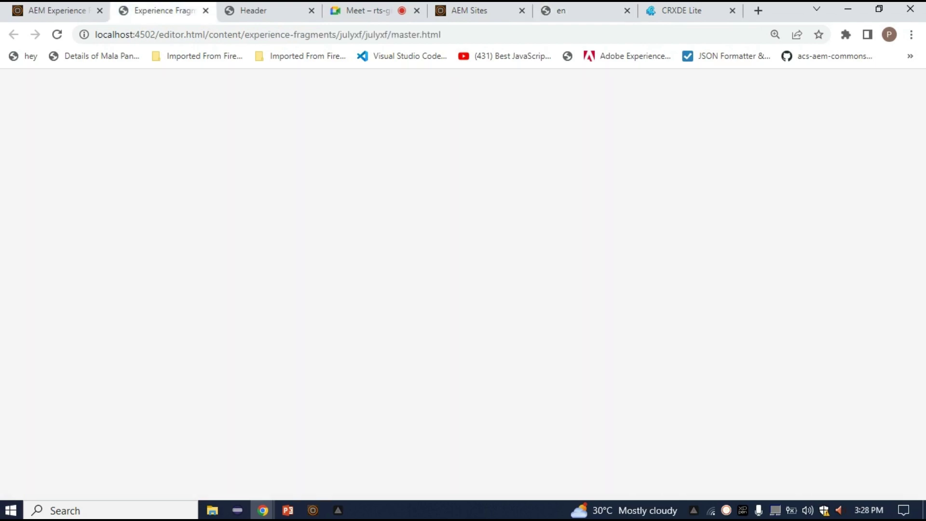
pyautogui.scroll(-10, 456, 295)
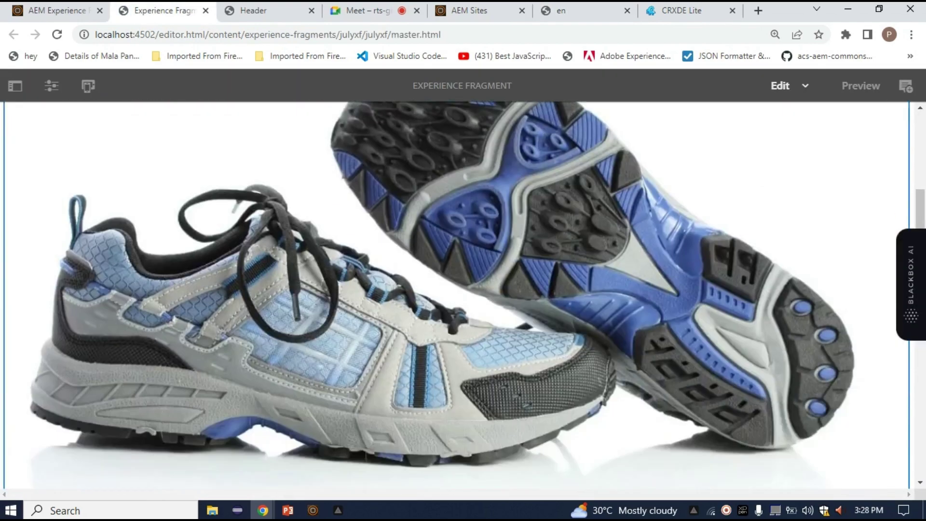
pyautogui.scroll(-8, 456, 296)
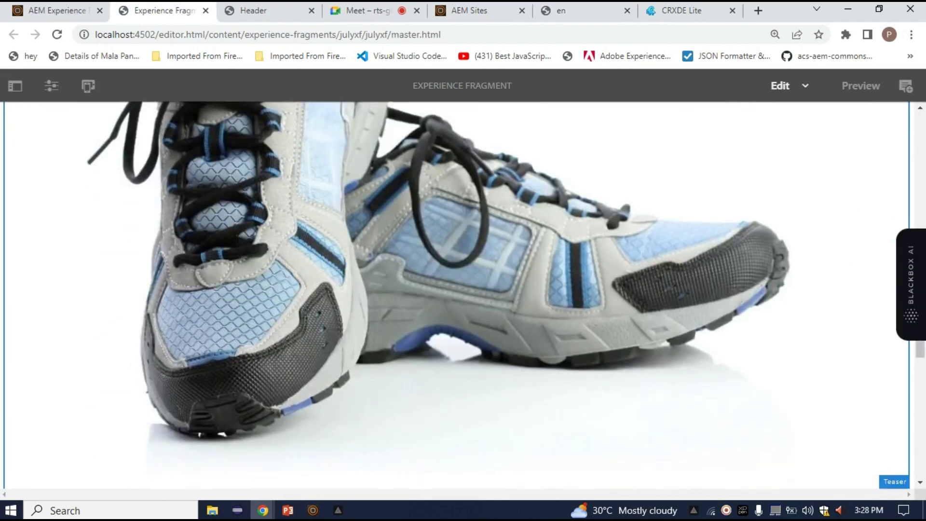
pyautogui.hotkey('ctrl', '6')
pyautogui.scroll(4, 456, 295)
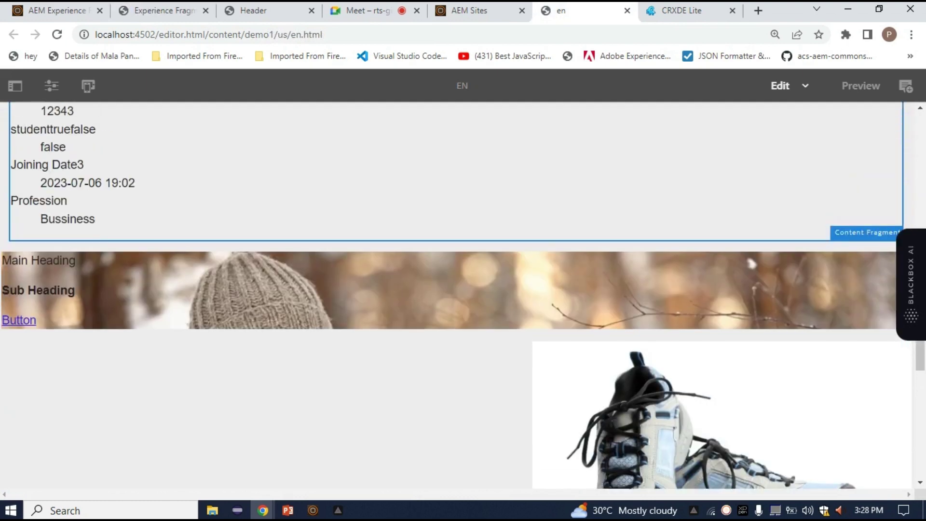
pyautogui.scroll(-2, 456, 296)
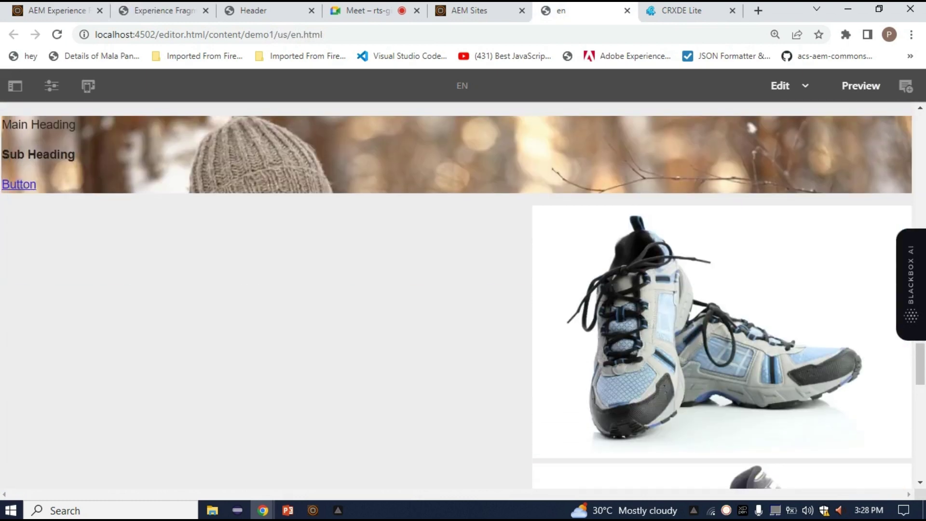
# Preview the en page and examine the hero and the shoe images beneath it
pyautogui.hotkey('ctrl', 'shift', 'm')
pyautogui.scroll(5, 457, 296)
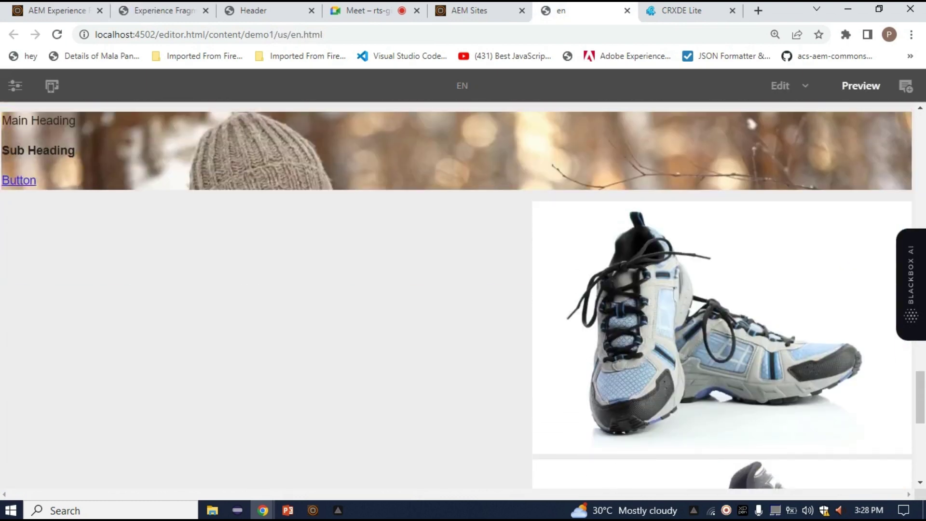
pyautogui.scroll(-5, 456, 296)
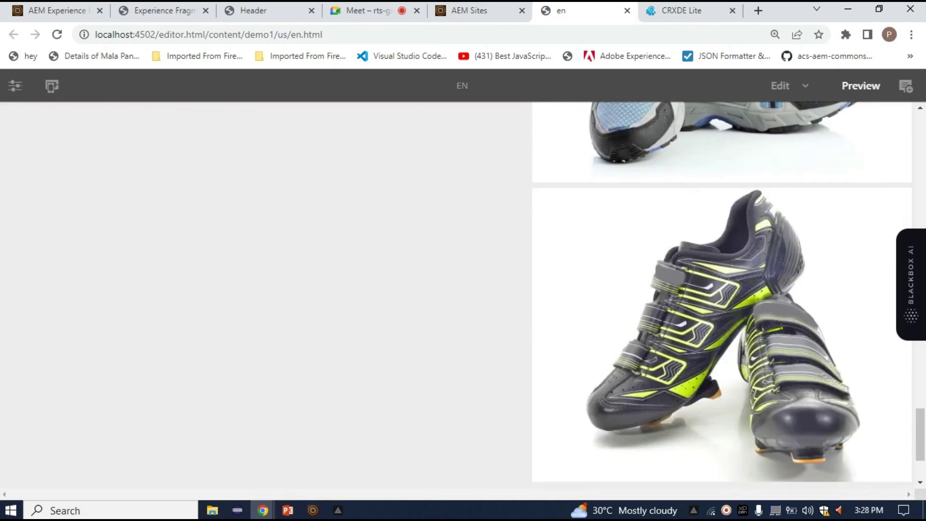
pyautogui.scroll(3, 722, 295)
pyautogui.scroll(5, 456, 296)
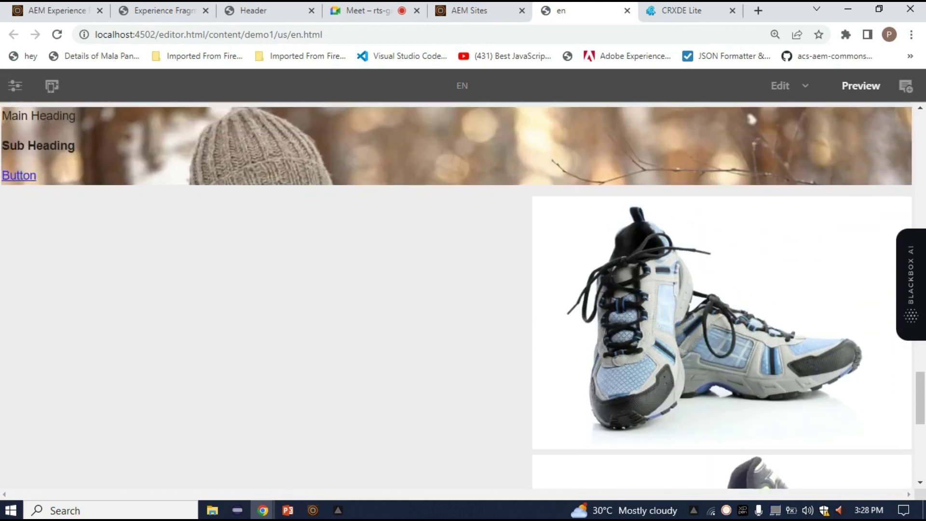
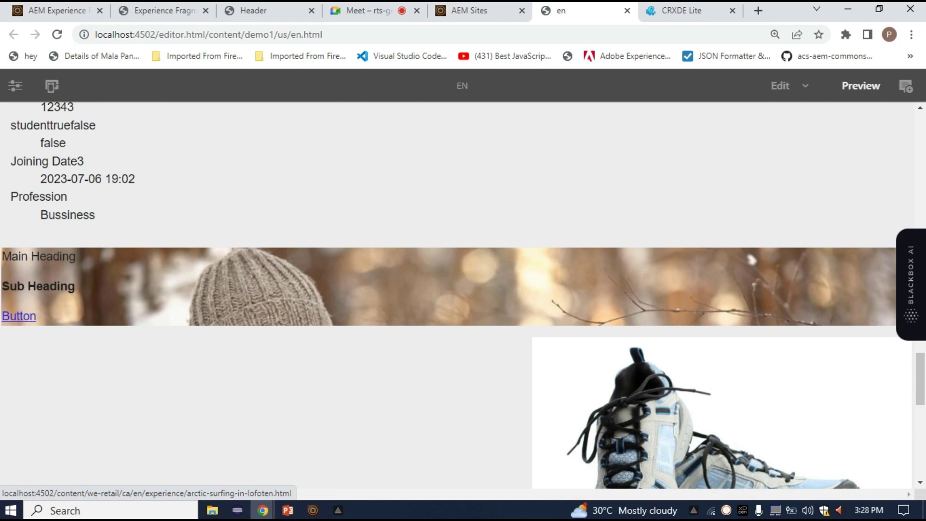
# Open the hero's Button link in a separate browser tab and look over the arctic-surfing-in-lofoten page
pyautogui.keyDown('ctrl'); pyautogui.click(18, 316); pyautogui.keyUp('ctrl')
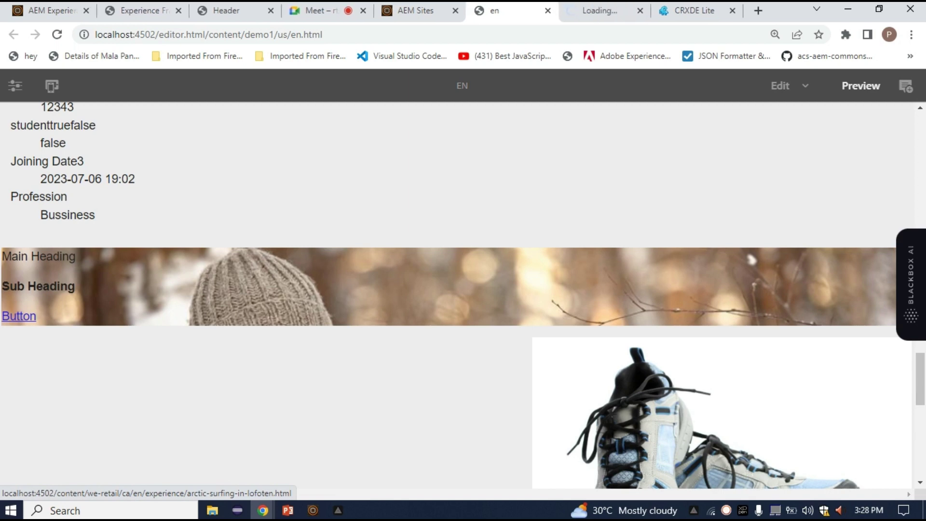
pyautogui.click(599, 10)
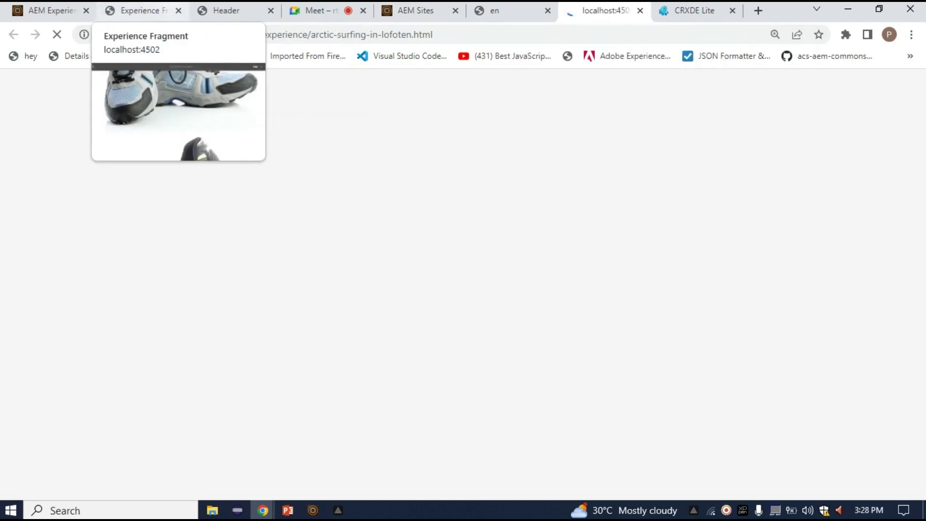
pyautogui.click(140, 10)
pyautogui.click(605, 10)
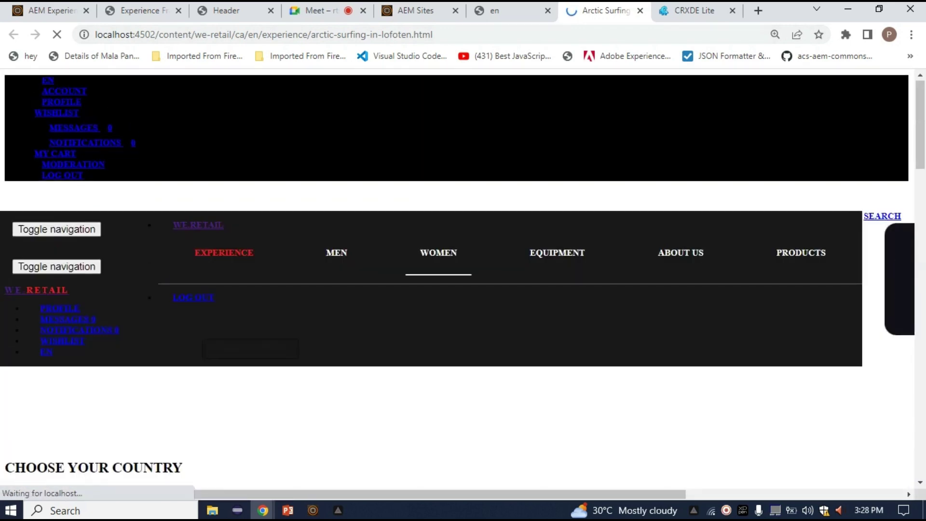
pyautogui.scroll(-1, 438, 261)
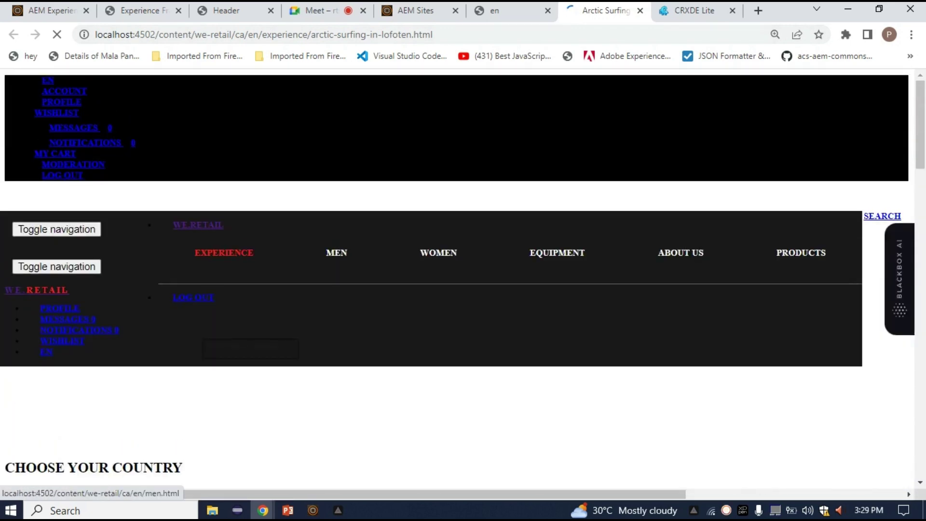
pyautogui.scroll(-15, 454, 279)
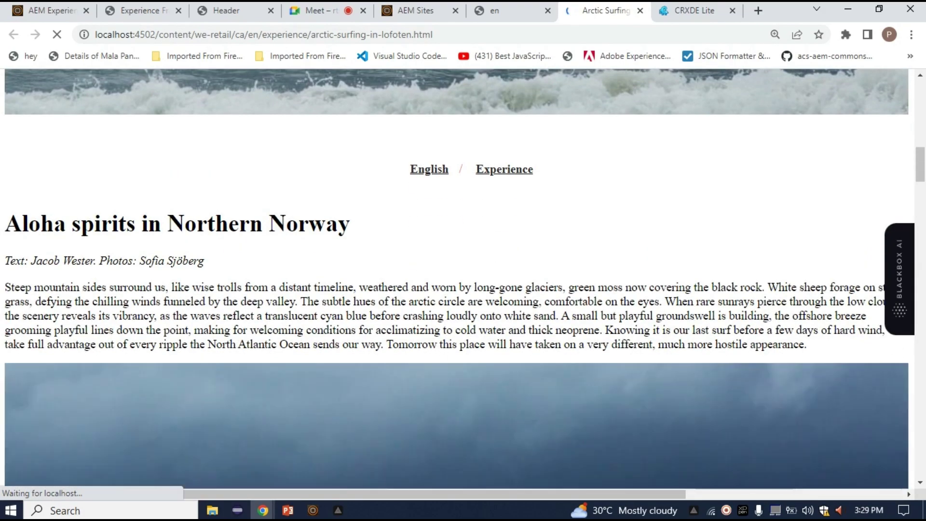
pyautogui.scroll(-6, 463, 279)
pyautogui.scroll(6, 463, 278)
# Check the other open editor pages and take the en page back from the Arctic Surfing article to its editor
pyautogui.hotkey('ctrl', '3')
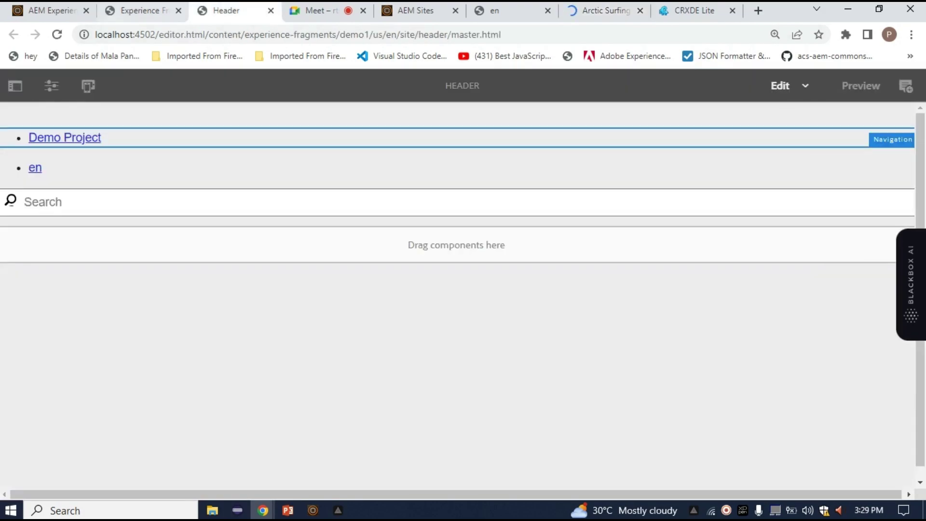
pyautogui.hotkey('ctrl', '2')
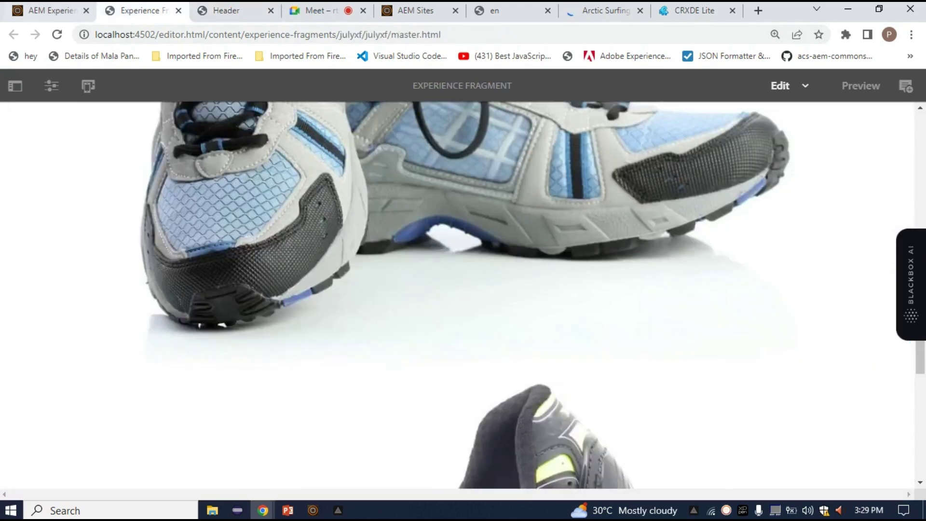
pyautogui.hotkey('ctrl', '6')
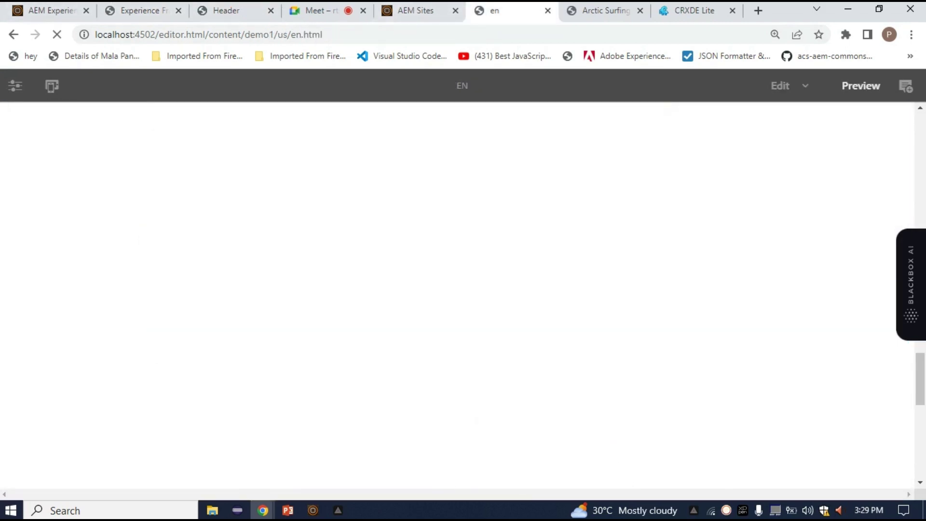
pyautogui.scroll(-3, 457, 295)
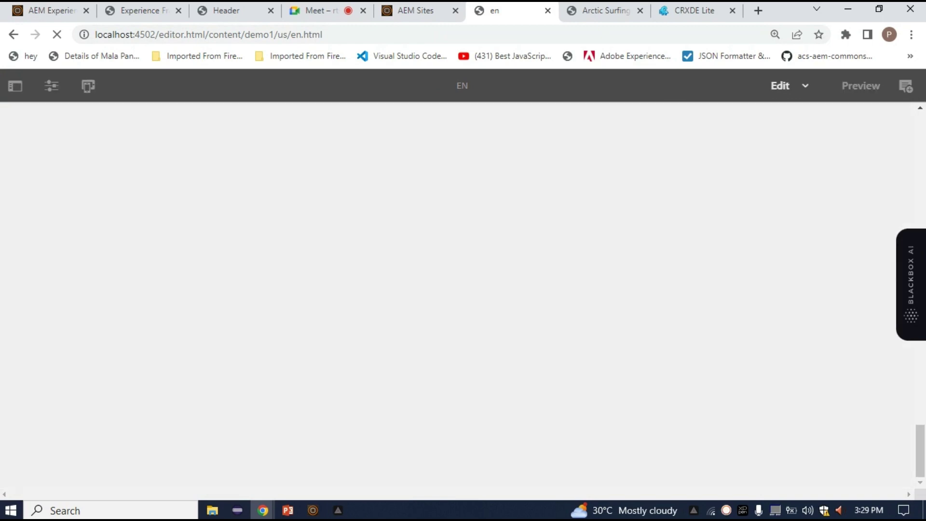
pyautogui.hotkey('ctrl', 'Tab')
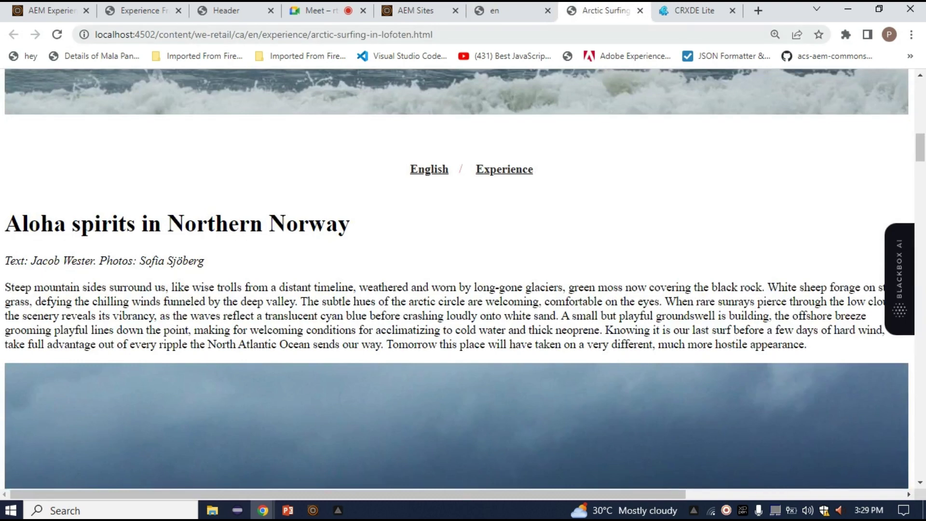
pyautogui.hotkey('ctrl', 'shift', 'Tab')
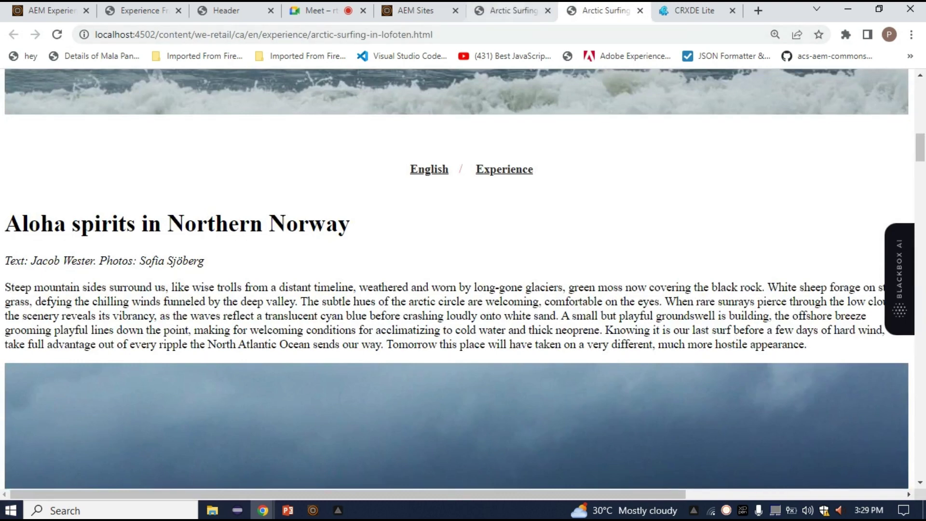
pyautogui.hotkey('alt', 'Left')
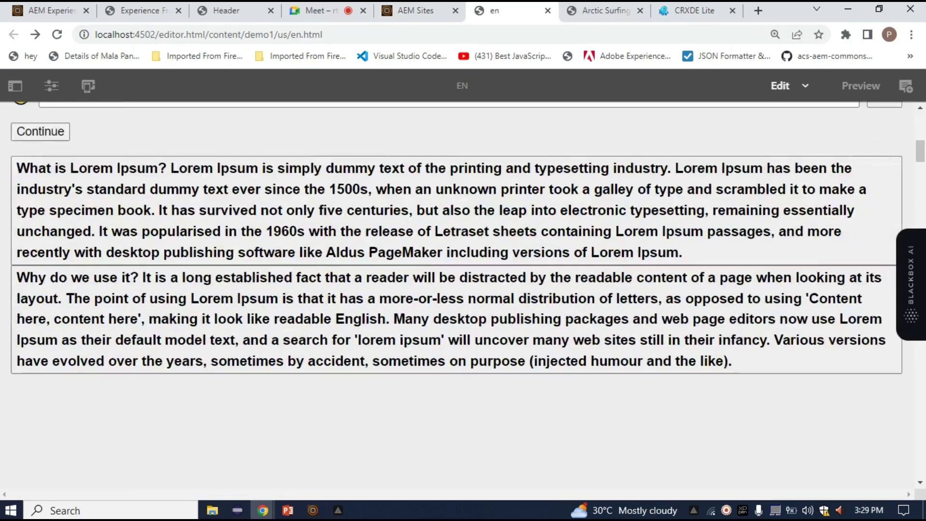
# Review the variation path in the options of the en page's Experience Fragment component and close them without changes
pyautogui.scroll(-12, 456, 294)
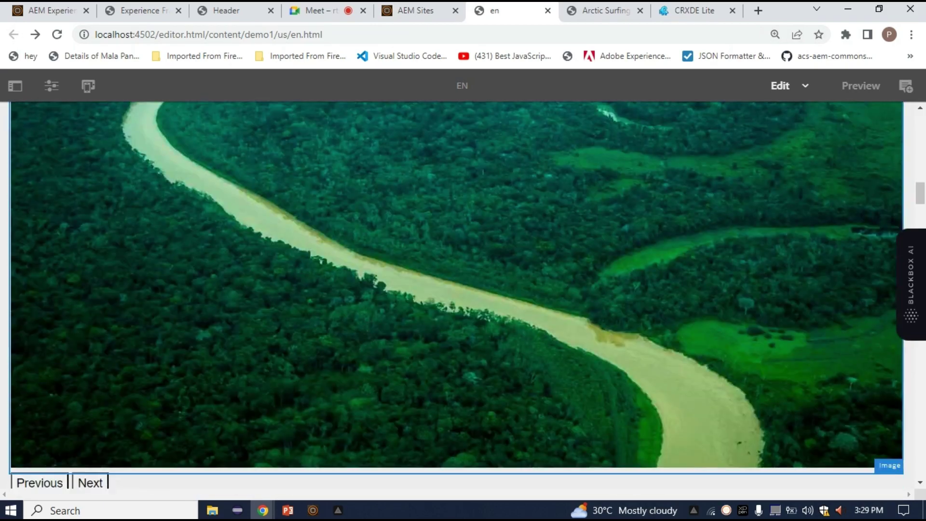
pyautogui.scroll(-6, 456, 295)
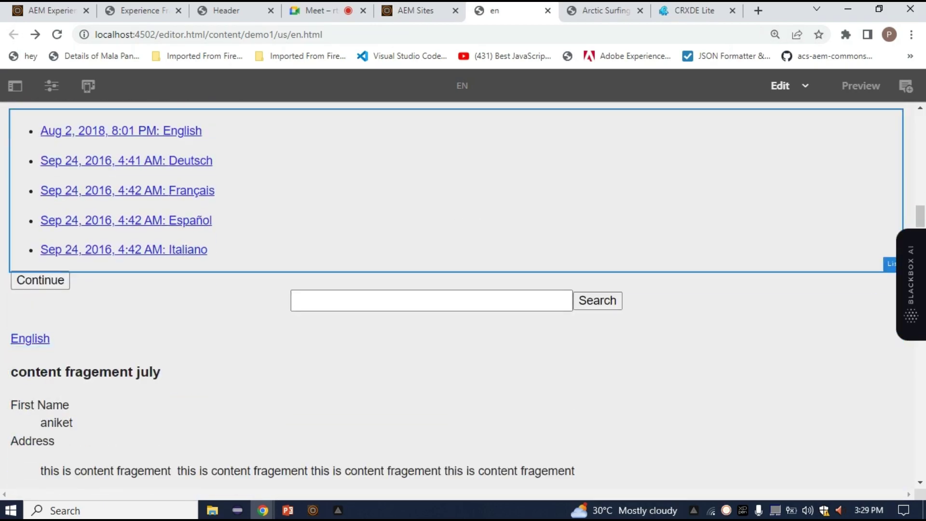
pyautogui.scroll(-2, 456, 294)
pyautogui.scroll(-4, 456, 294)
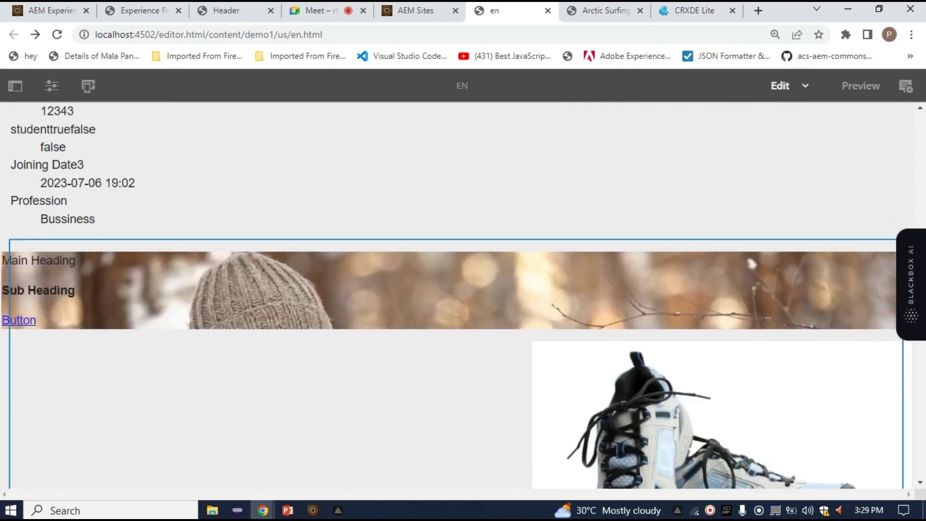
pyautogui.click(456, 289)
pyautogui.click(31, 224)
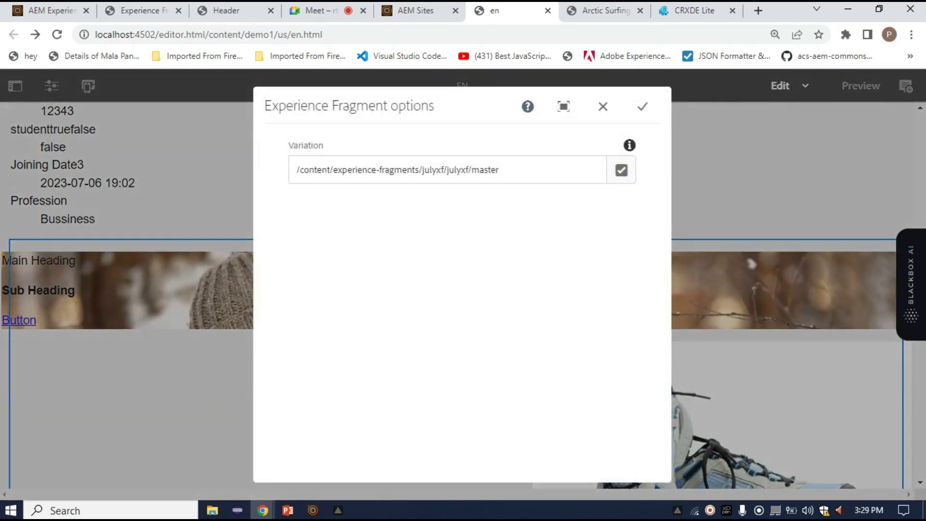
pyautogui.click(602, 106)
pyautogui.scroll(-3, 456, 294)
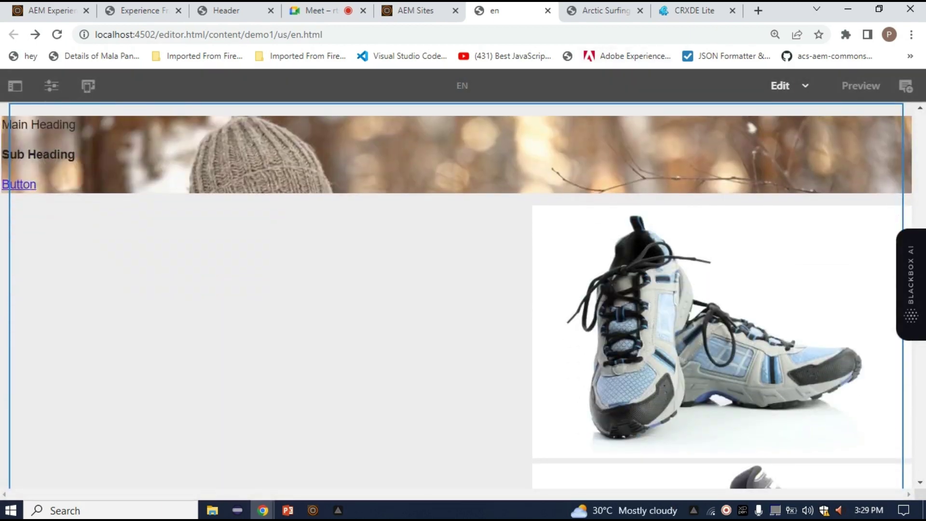
pyautogui.scroll(3, 463, 294)
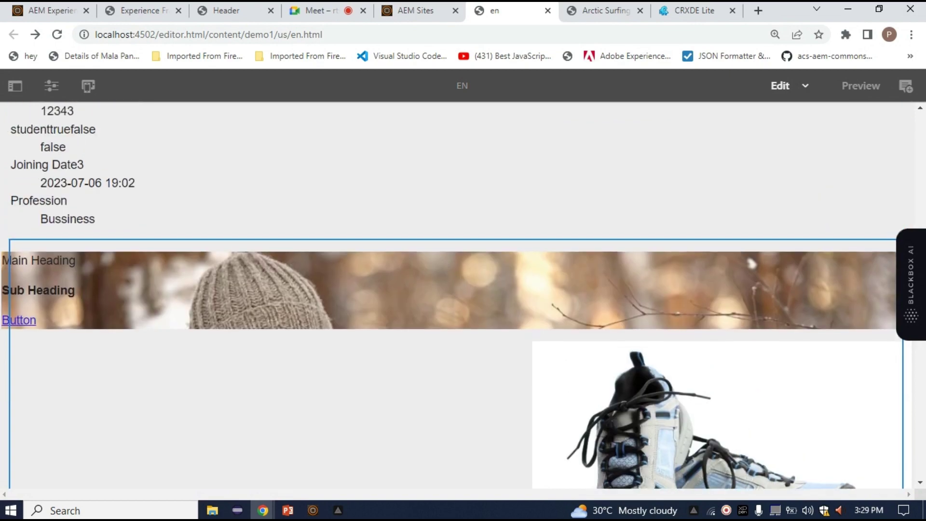
# In the Experience Fragment options, browse the variation picker to the fragment inside the julyxf folder and cancel the selection
pyautogui.click(145, 284)
pyautogui.click(31, 224)
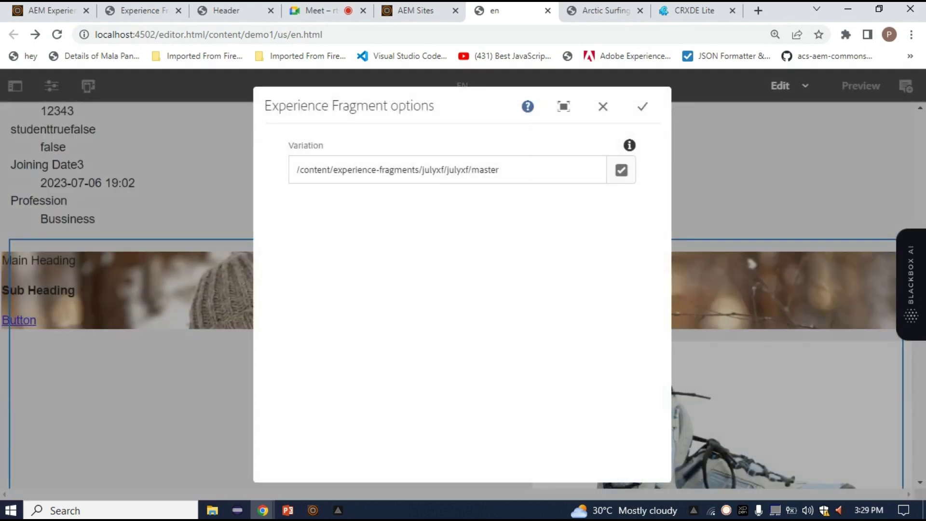
pyautogui.click(621, 169)
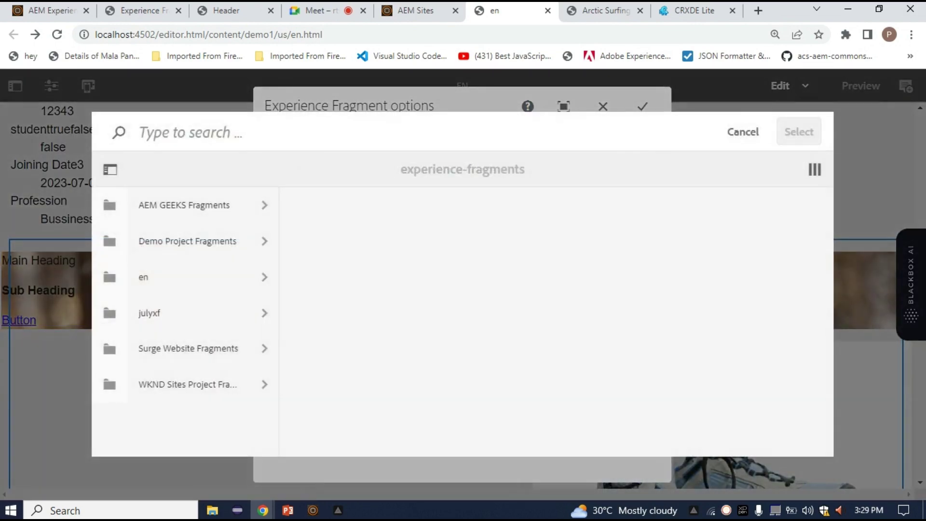
pyautogui.click(185, 313)
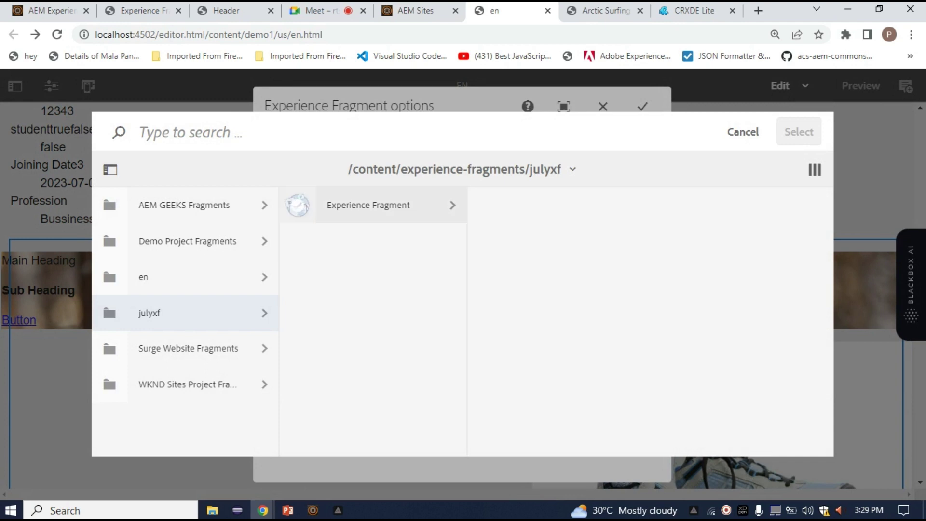
pyautogui.click(368, 205)
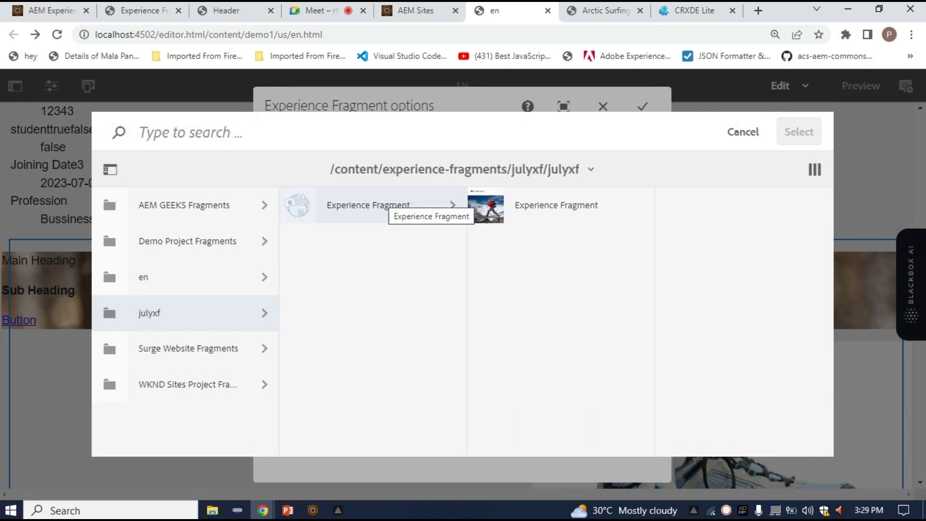
pyautogui.click(742, 132)
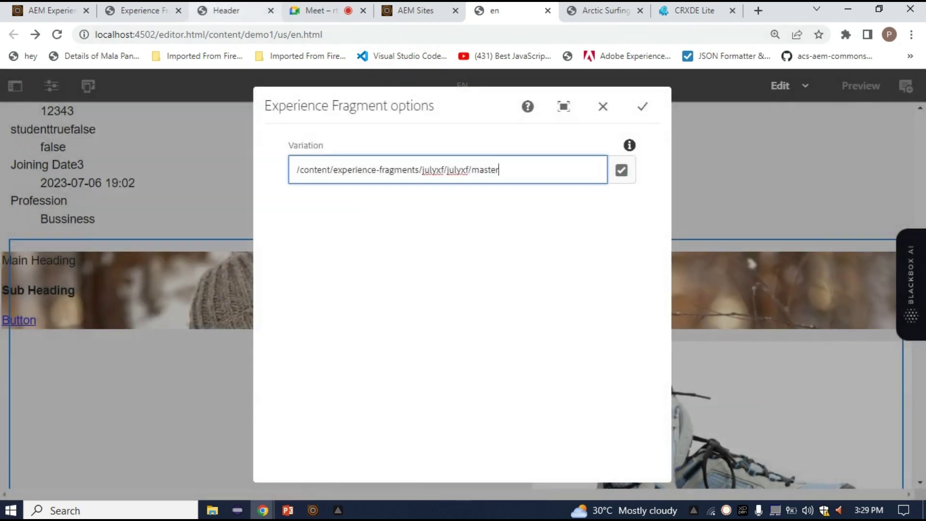
# Start a new variation of the julyxf experience fragment from the Experience Fragment Facebook Variation template
pyautogui.click(139, 11)
pyautogui.click(48, 10)
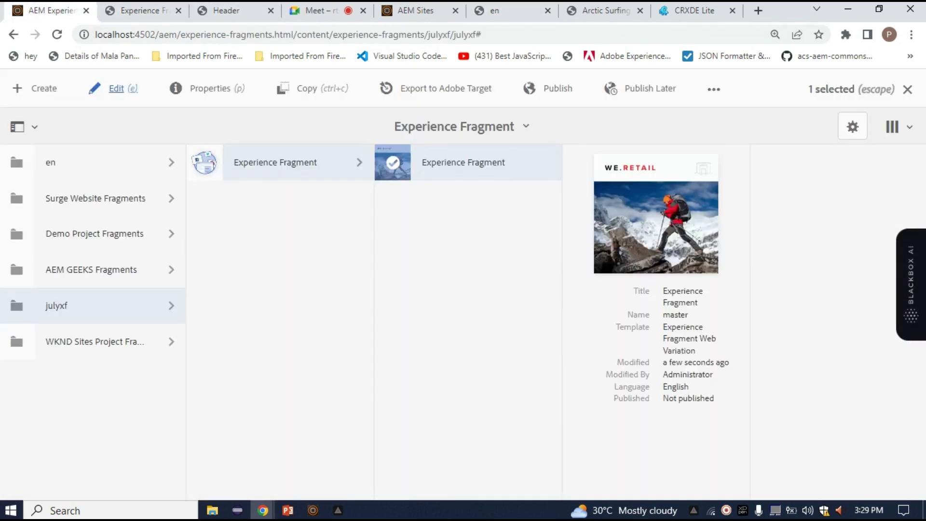
pyautogui.press('F5')
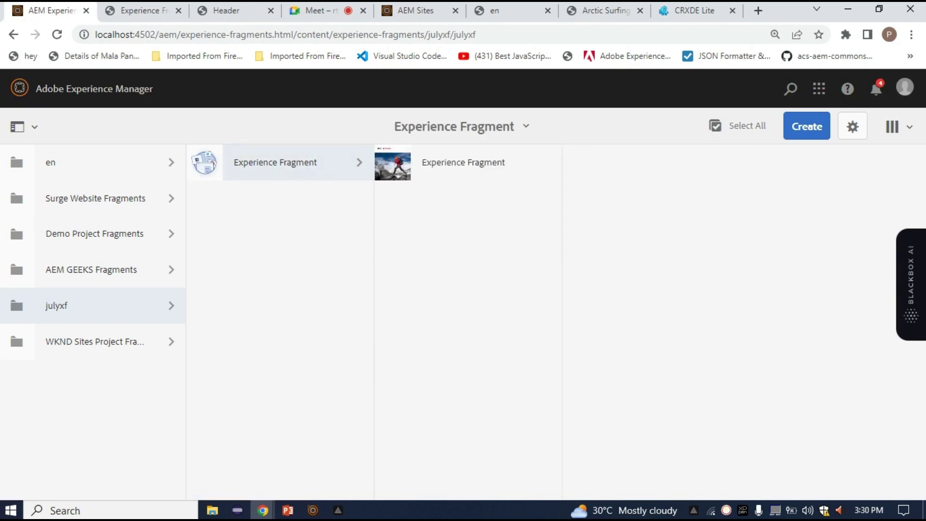
pyautogui.click(806, 126)
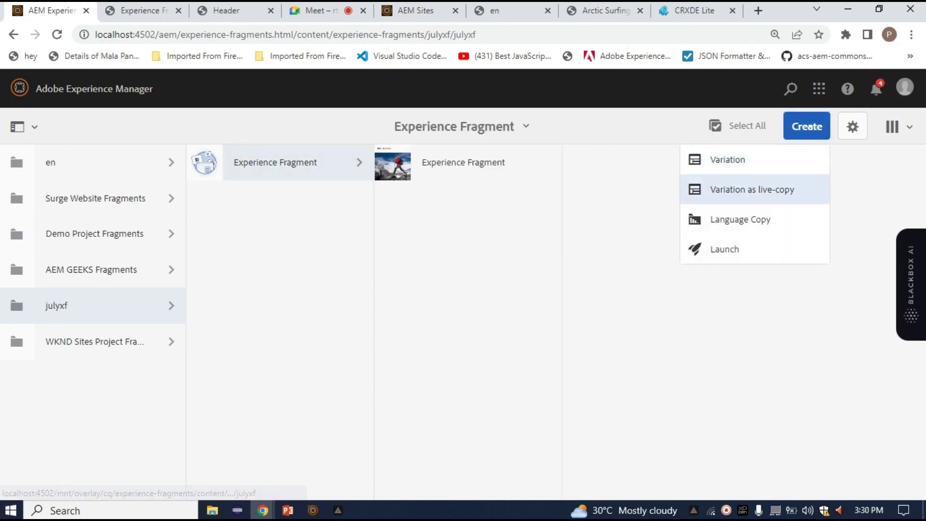
pyautogui.click(727, 159)
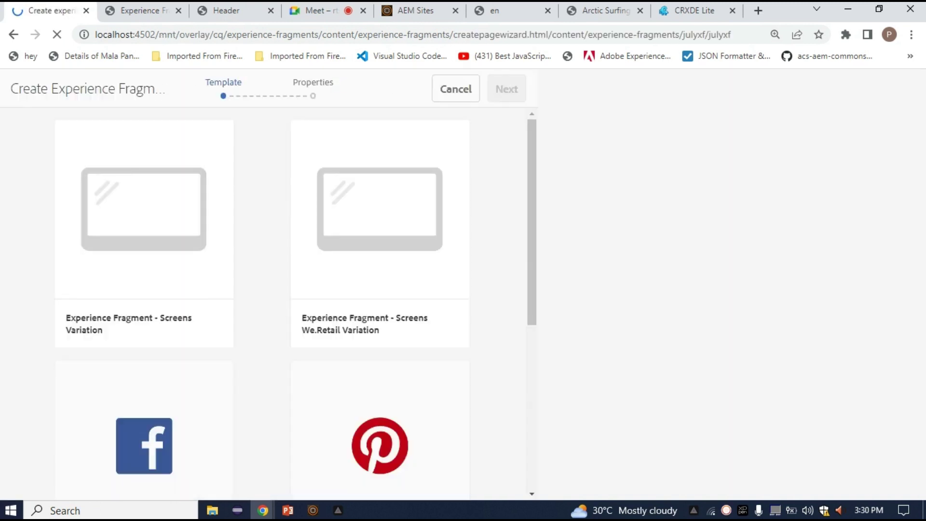
pyautogui.scroll(-6, 143, 293)
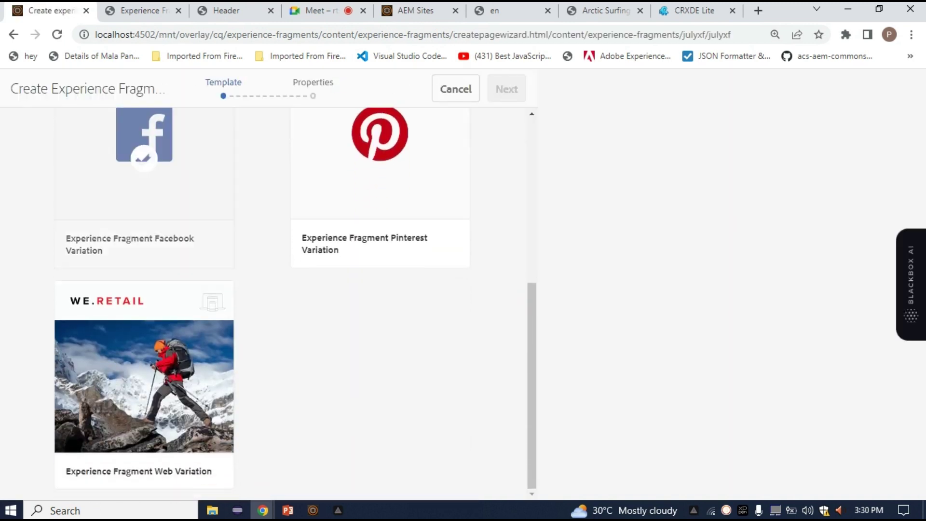
pyautogui.scroll(3, 144, 293)
pyautogui.click(143, 293)
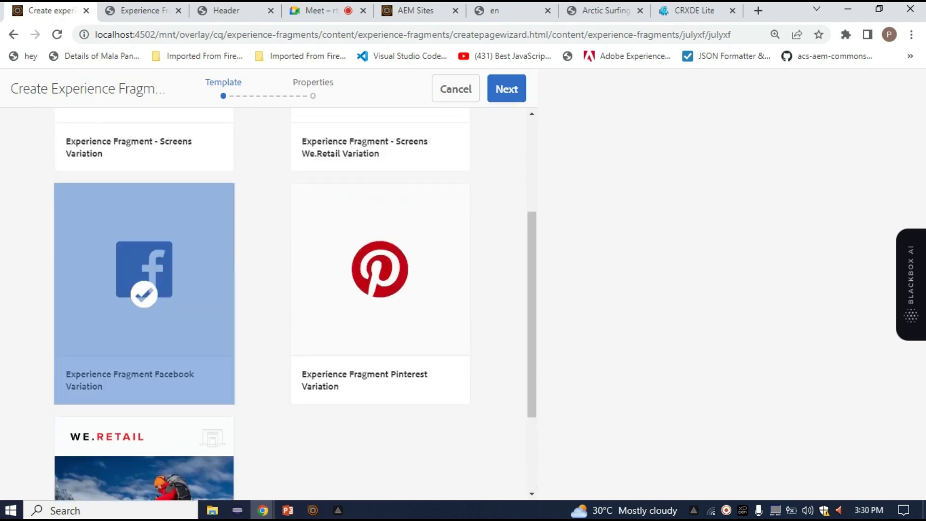
pyautogui.click(507, 89)
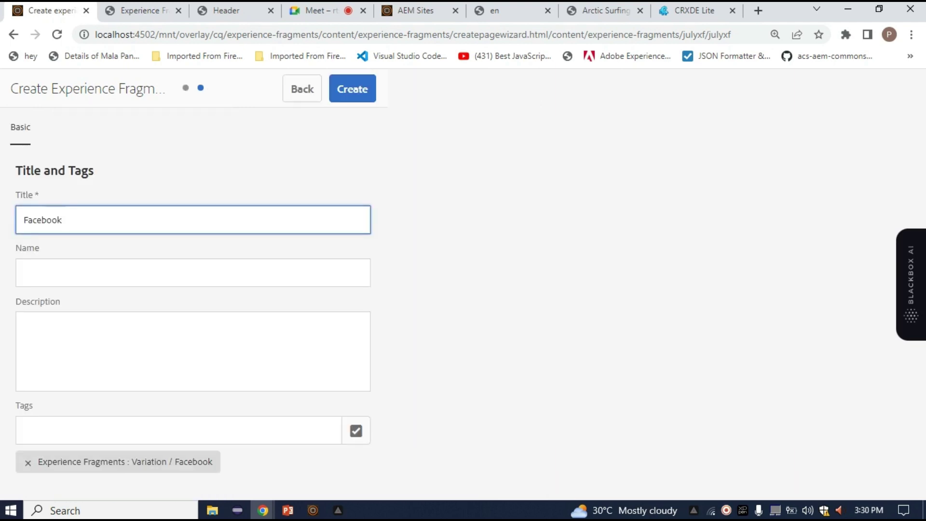
# Create the variation with the title Facebook and return to the fragment list
pyautogui.hotkey('ctrl', 'a')
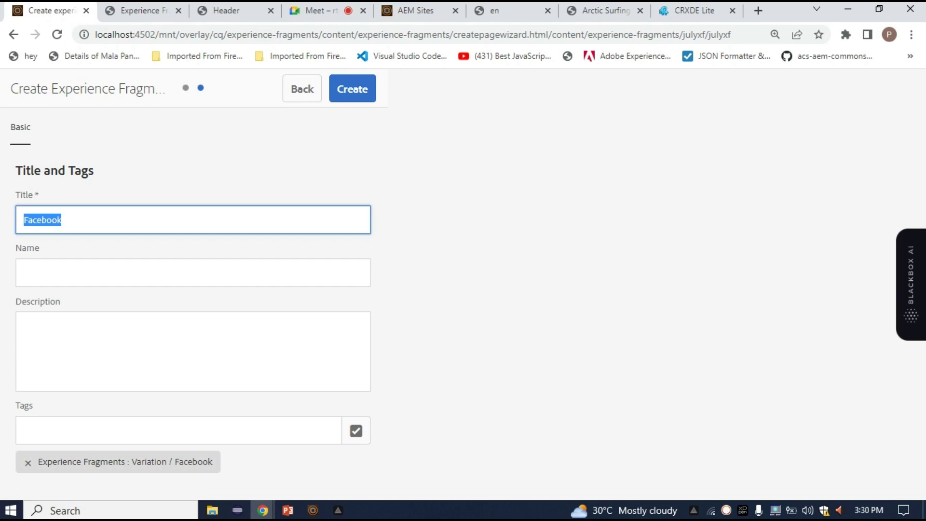
pyautogui.click(62, 219)
pyautogui.click(352, 89)
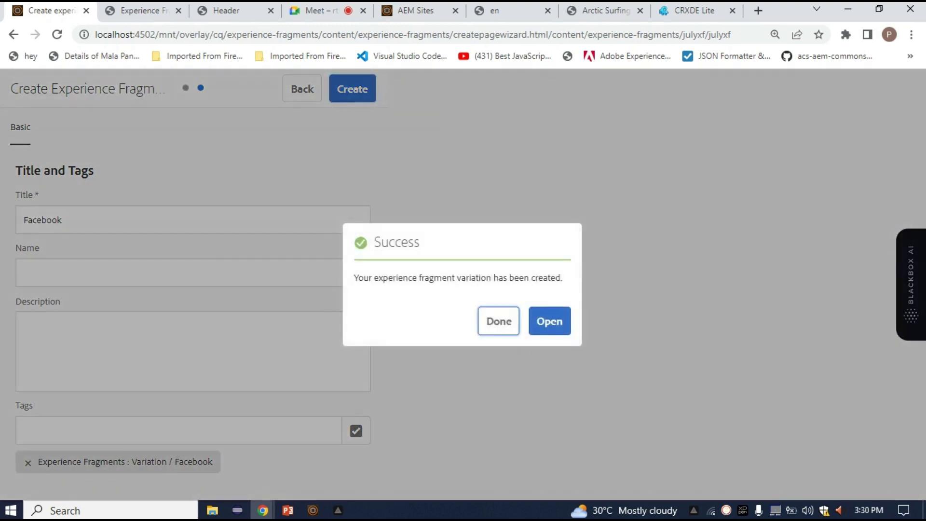
pyautogui.press('Return')
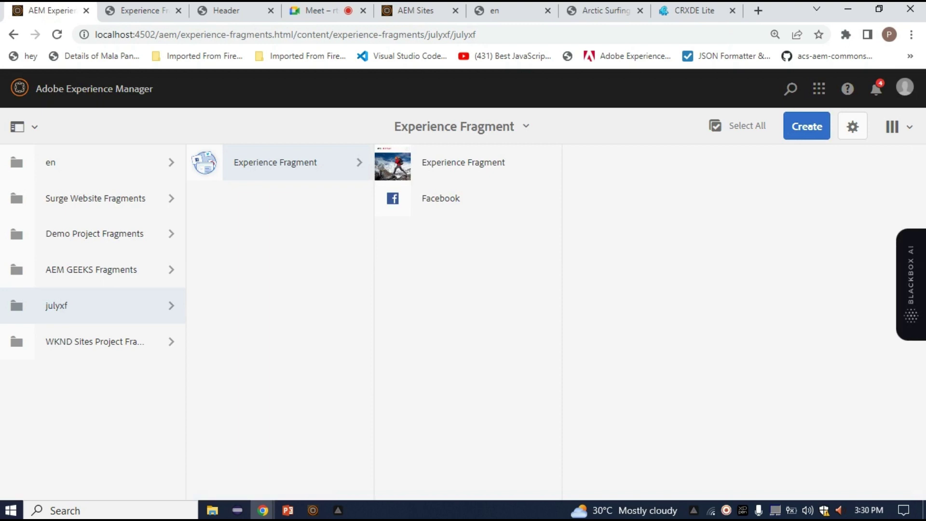
# Open the Facebook variation of the julyxf fragment for editing and show its list of variations
pyautogui.click(392, 198)
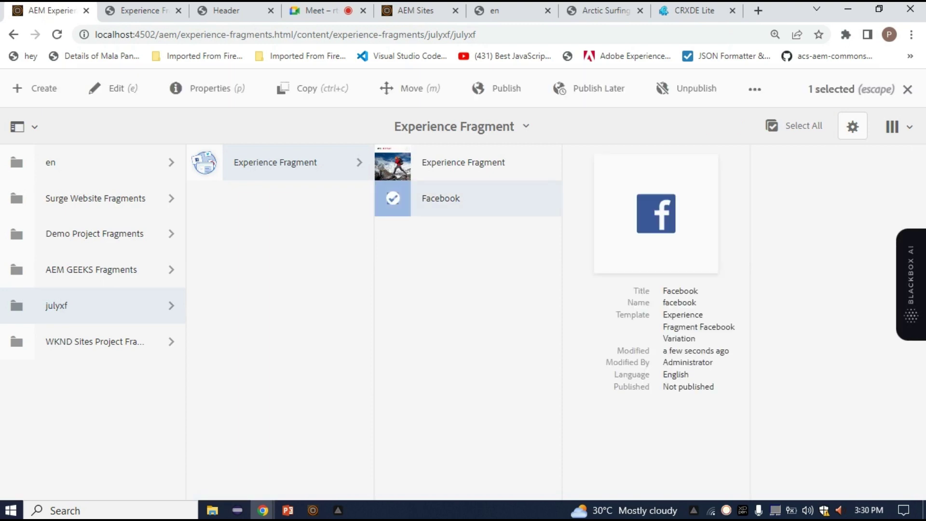
pyautogui.press('e')
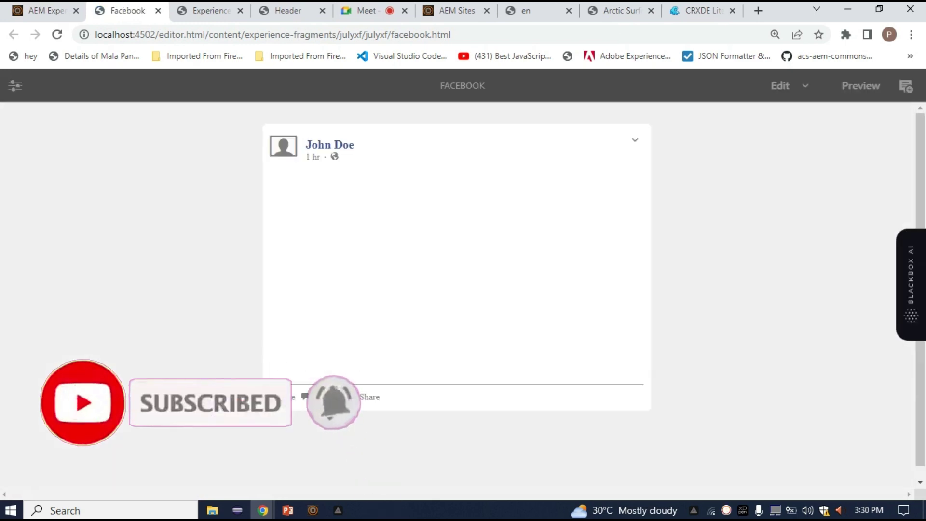
pyautogui.click(456, 202)
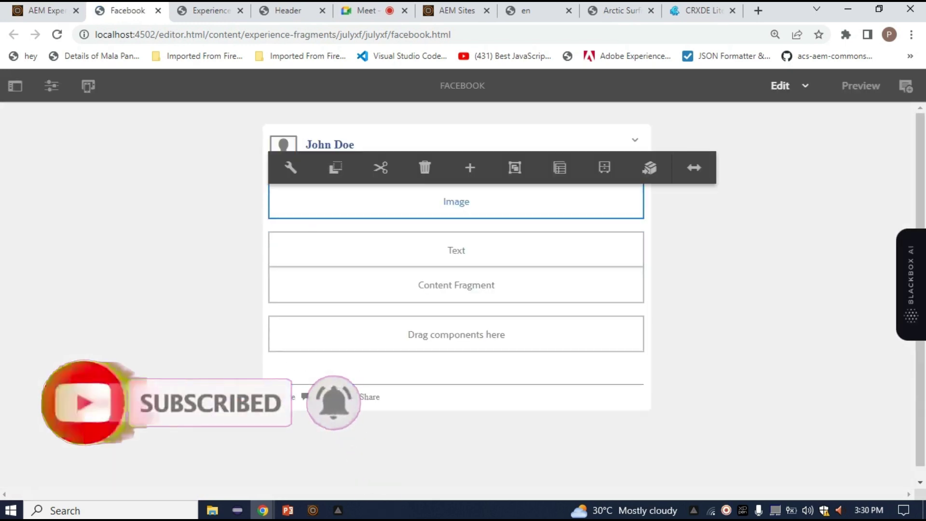
pyautogui.click(14, 86)
pyautogui.press('Escape')
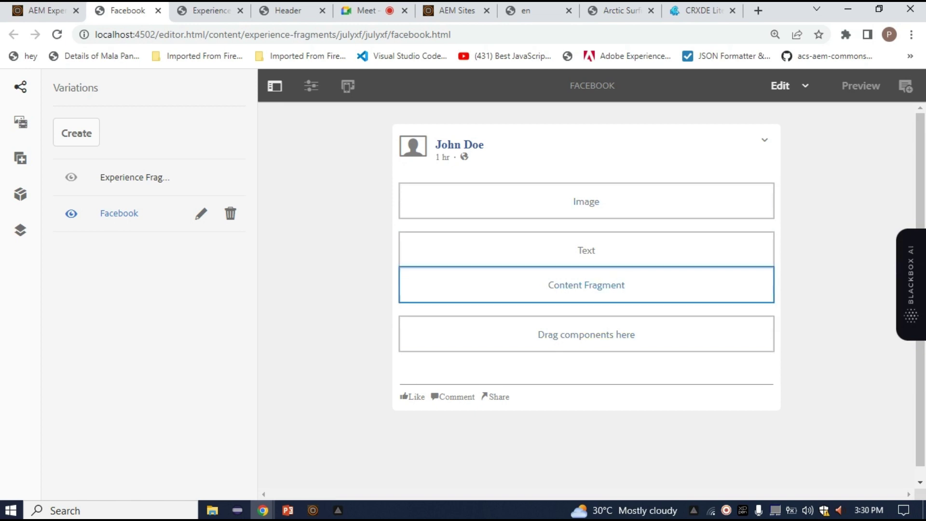
# Delete the Content Fragment component from the Facebook variation
pyautogui.click(586, 285)
pyautogui.click(555, 251)
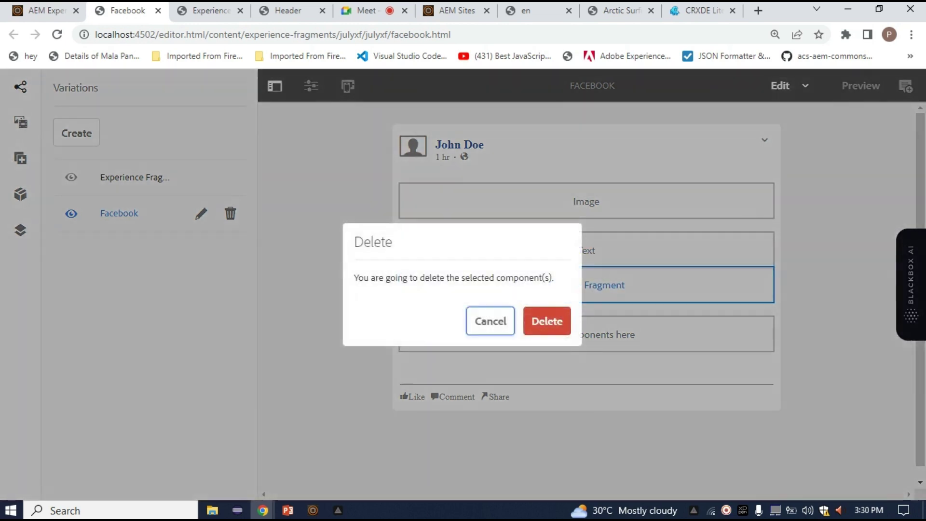
pyautogui.click(546, 320)
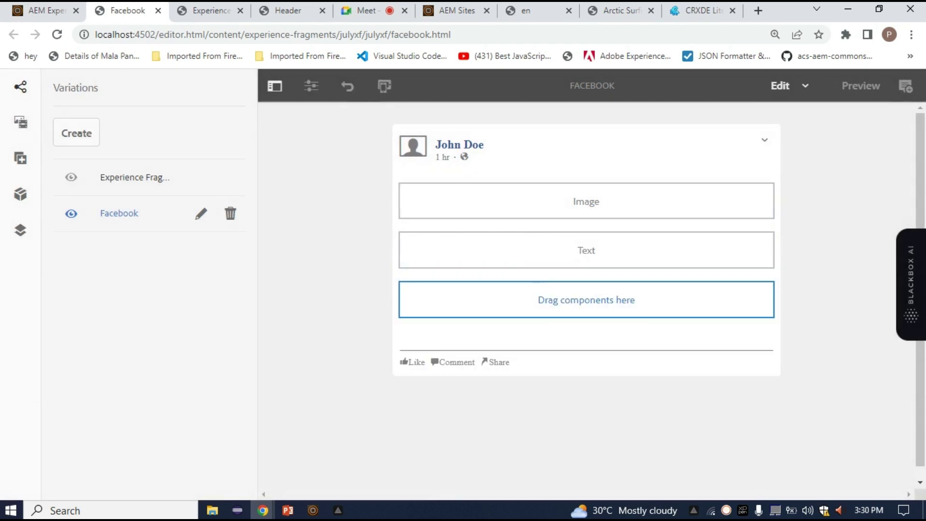
# Find women_6.jpg among the image assets and place it in the Image component of the Facebook post
pyautogui.click(21, 122)
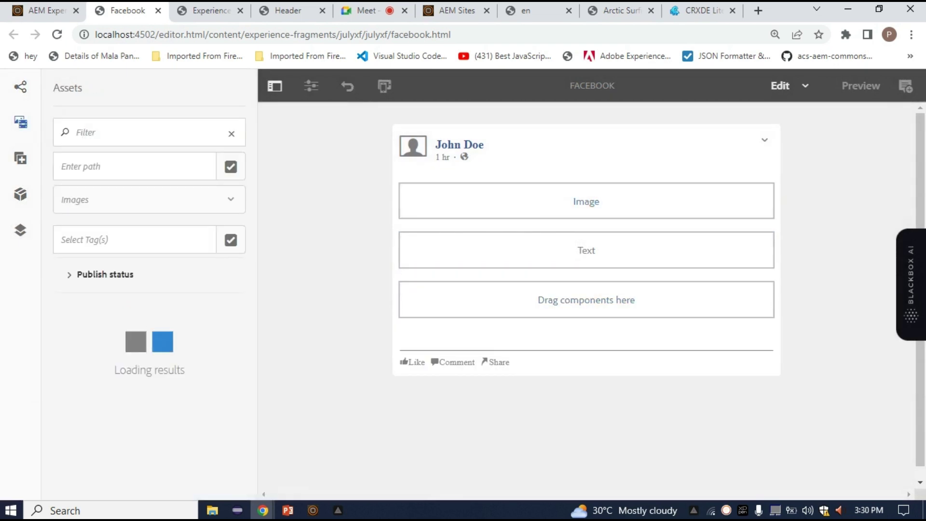
pyautogui.scroll(-3, 137, 386)
pyautogui.moveTo(137, 354); pyautogui.dragTo(694, 197)
pyautogui.moveTo(585, 300); pyautogui.dragTo(586, 179)
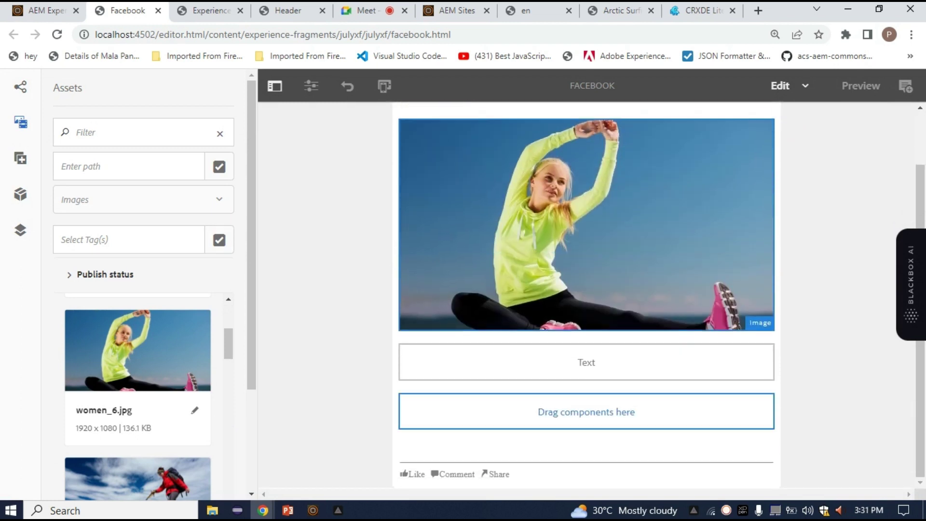
# Enter "biiadshkadjskjasdlkjasdohoiasdfasd" in the Text component below the image and save it
pyautogui.click(585, 362)
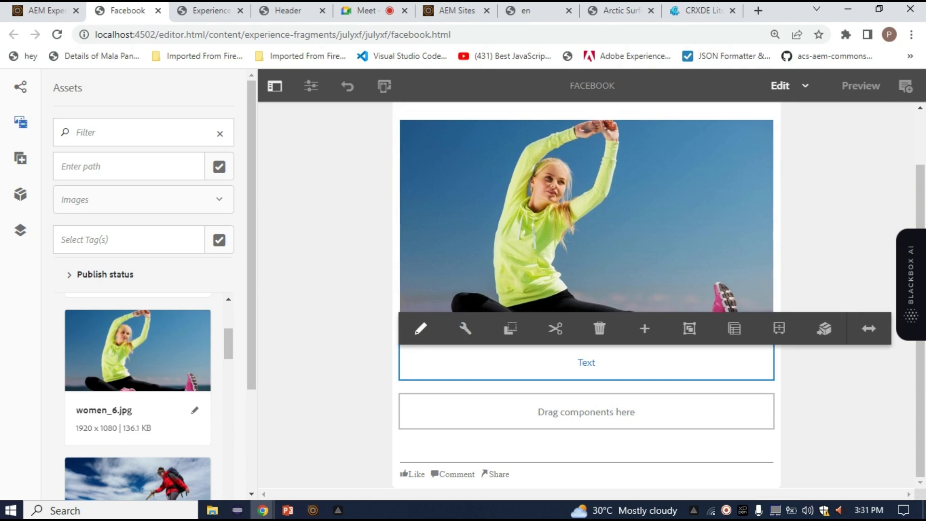
pyautogui.click(420, 328)
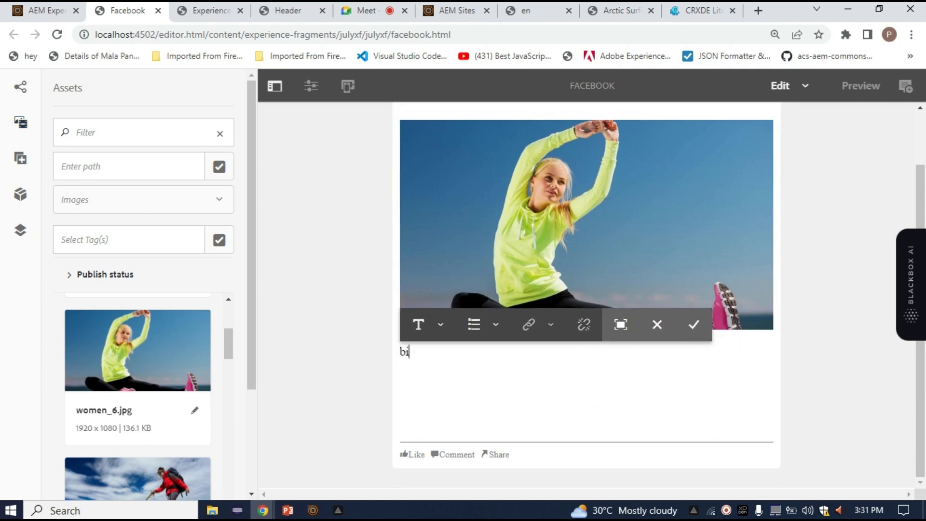
pyautogui.write('biiadshkadjskjasdlkjasdohoiasdfasd')
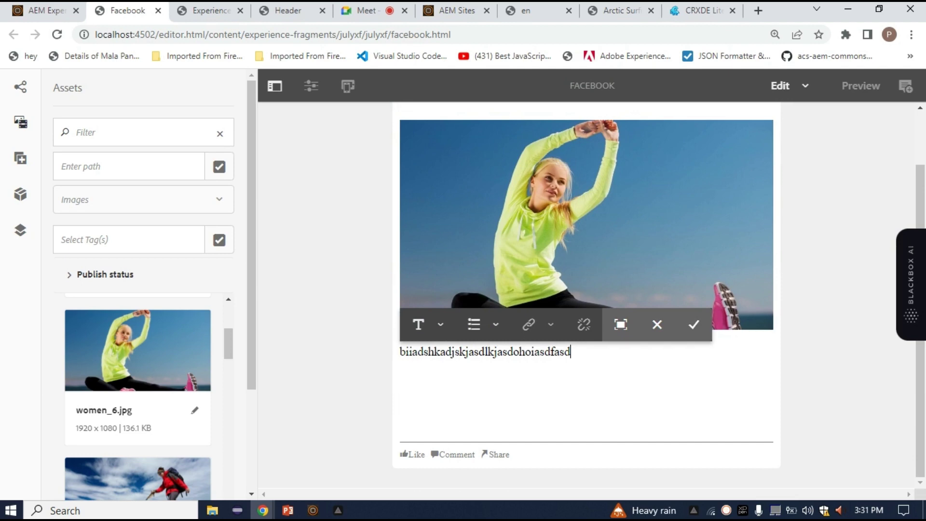
pyautogui.scroll(1, 586, 262)
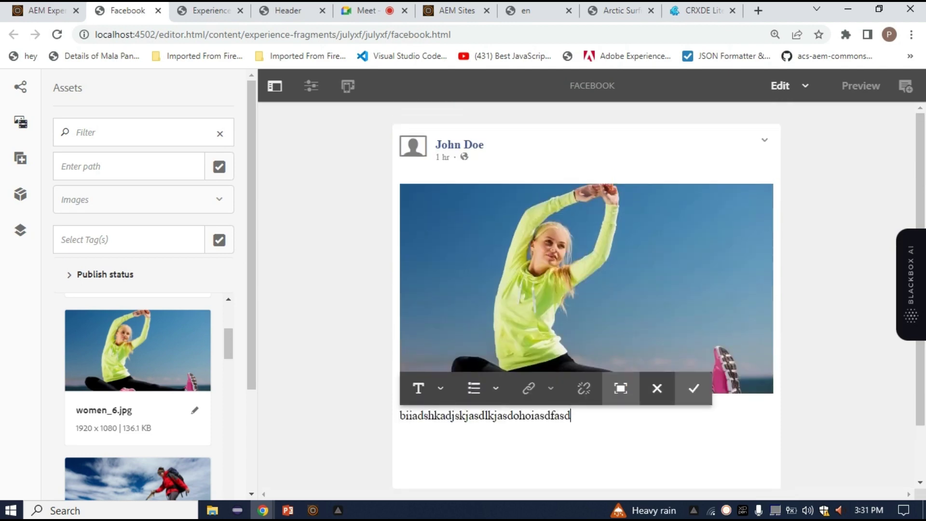
pyautogui.click(693, 388)
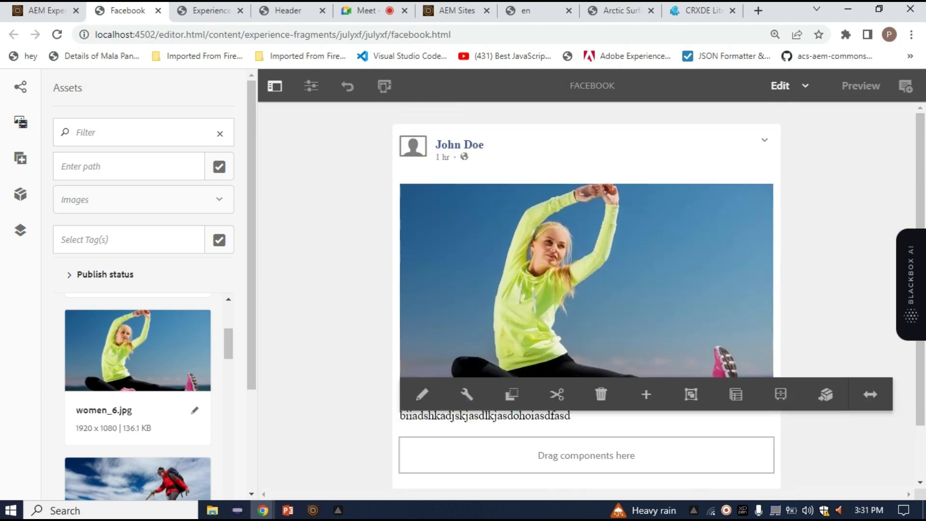
pyautogui.scroll(-1, 587, 299)
pyautogui.scroll(1, 586, 299)
# Reload the Facebook variation and the demo1 en page editor, and hide the en page's assets list
pyautogui.click(57, 34)
pyautogui.click(534, 10)
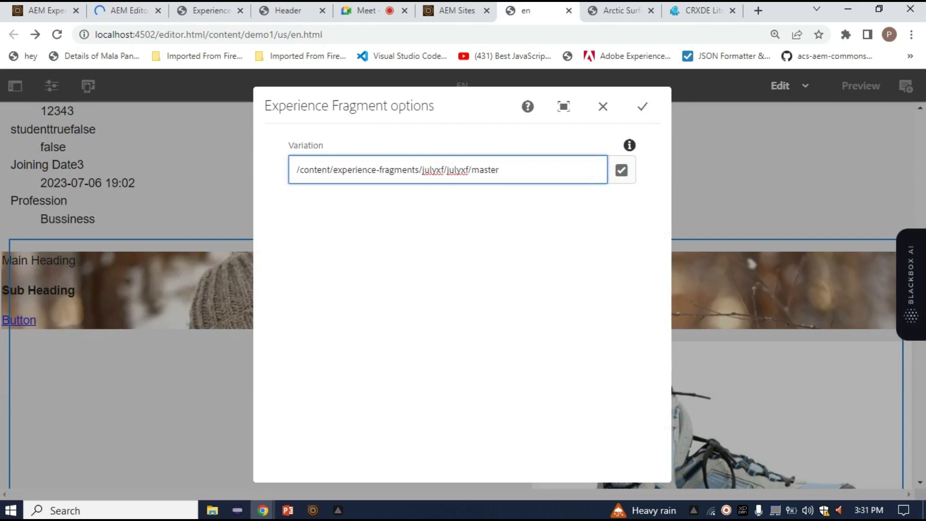
pyautogui.click(57, 34)
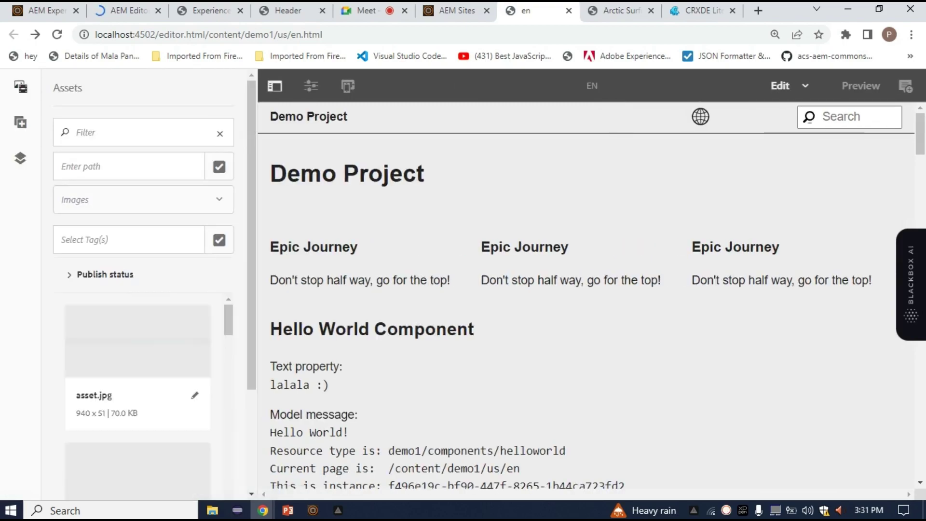
pyautogui.click(274, 86)
# Open the options of the Experience Fragment component below the content fragment on the en page
pyautogui.scroll(-6, 463, 295)
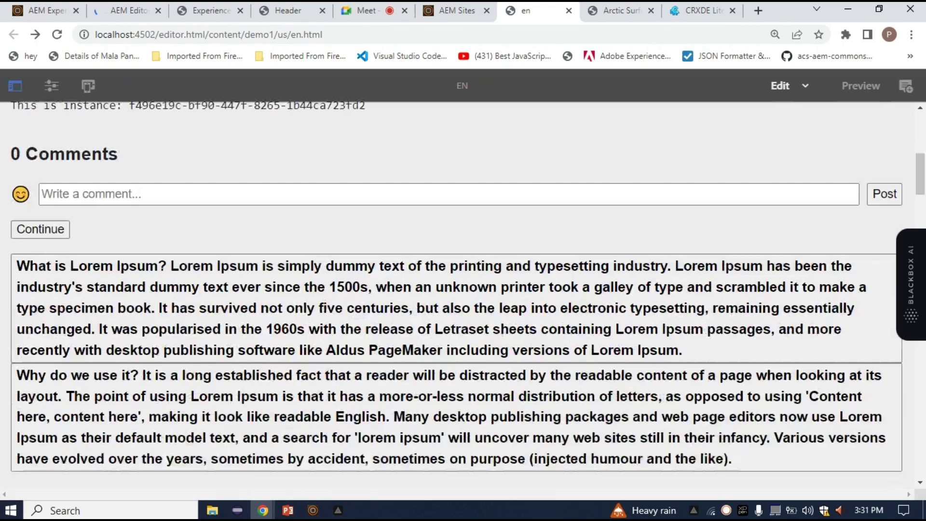
pyautogui.scroll(-20, 463, 295)
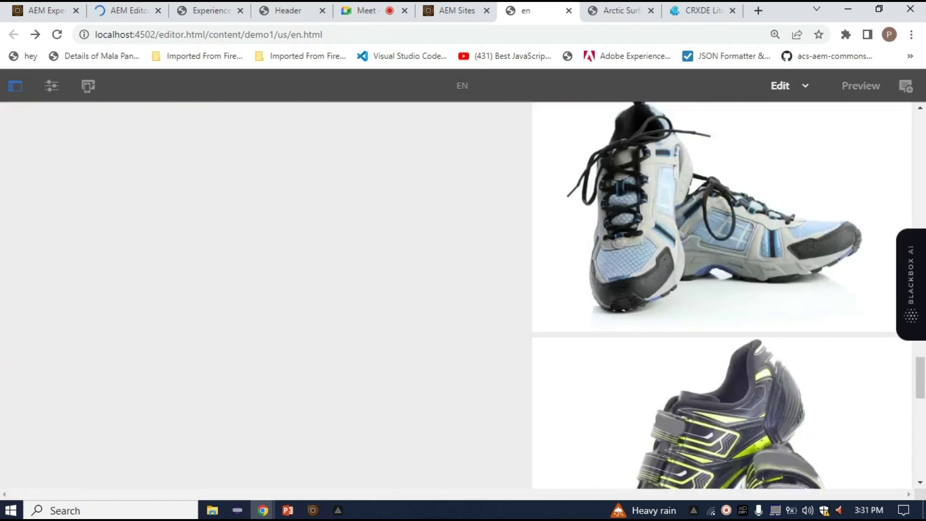
pyautogui.scroll(10, 463, 296)
pyautogui.click(456, 295)
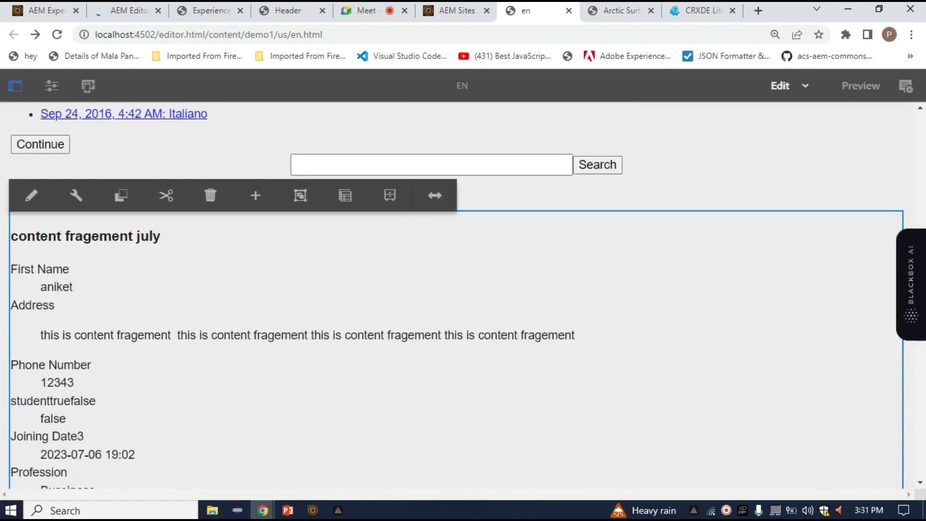
pyautogui.scroll(-6, 455, 295)
pyautogui.scroll(2, 456, 295)
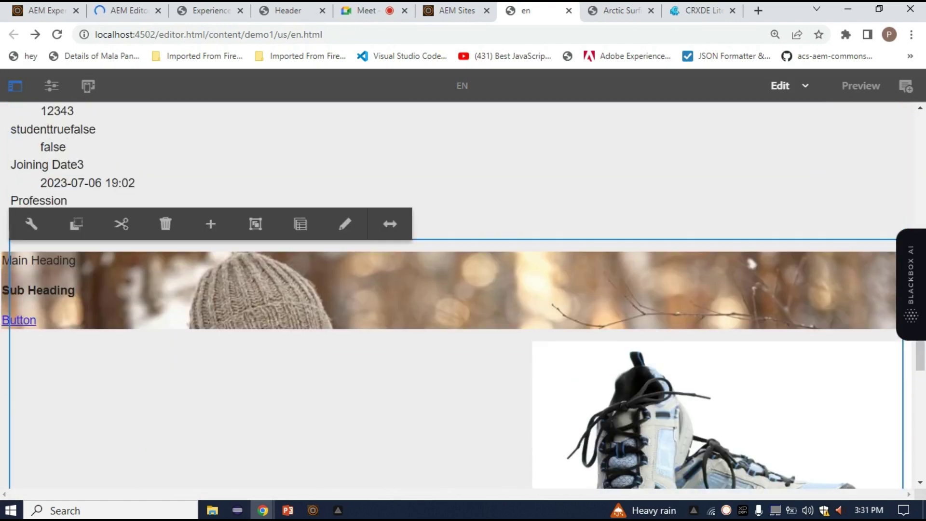
pyautogui.click(32, 224)
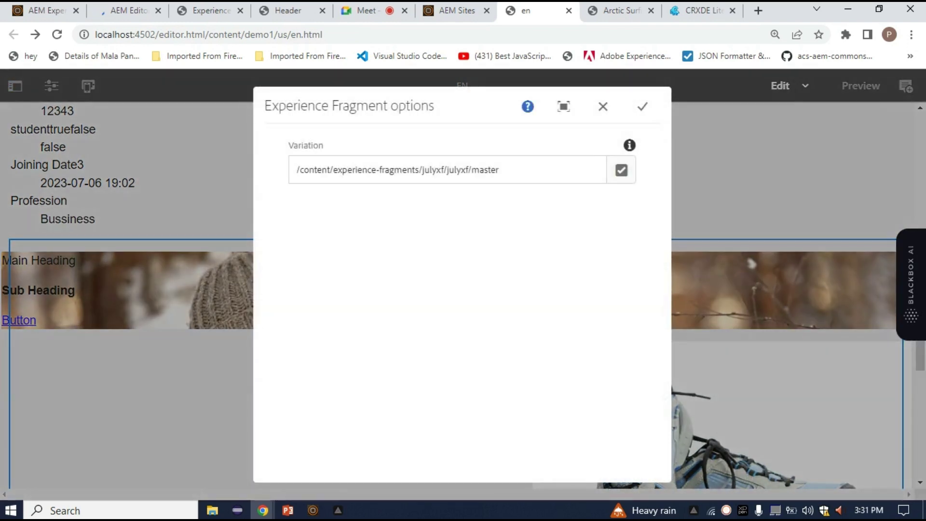
# Look for the Facebook variation in the julyxf folder of the variation picker, leaving the component's options unchanged
pyautogui.tripleClick(433, 169)
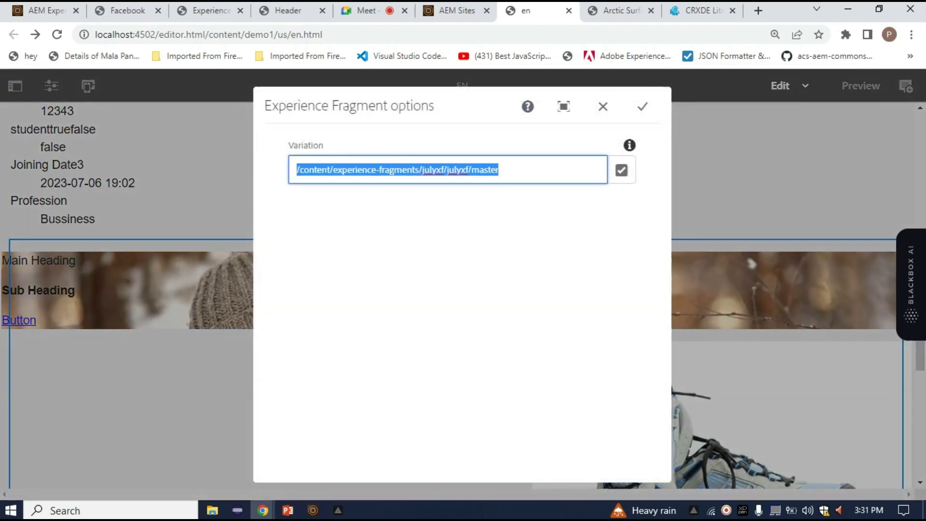
pyautogui.click(621, 169)
pyautogui.click(185, 313)
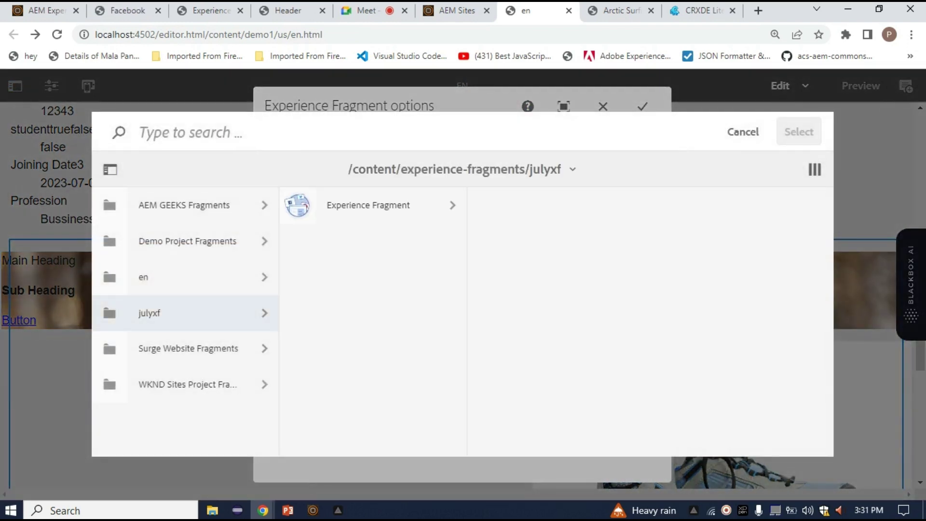
pyautogui.click(367, 205)
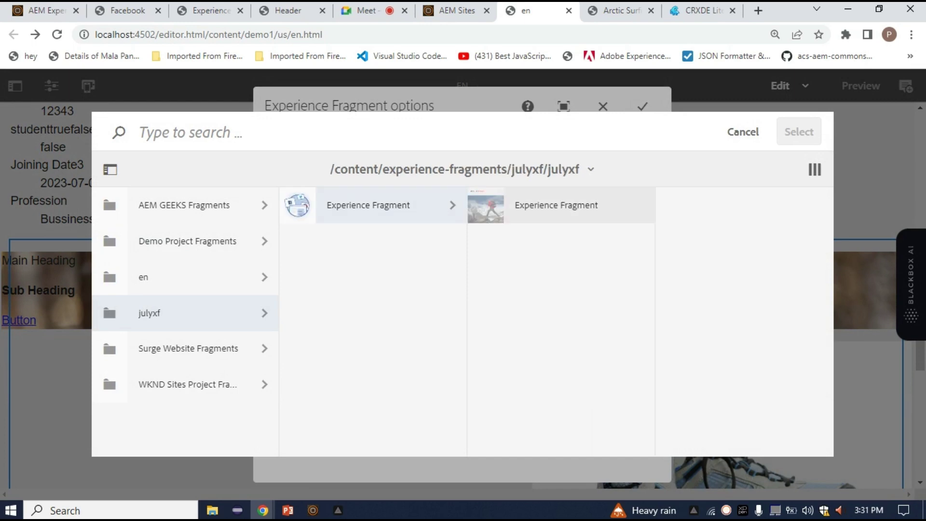
pyautogui.click(185, 313)
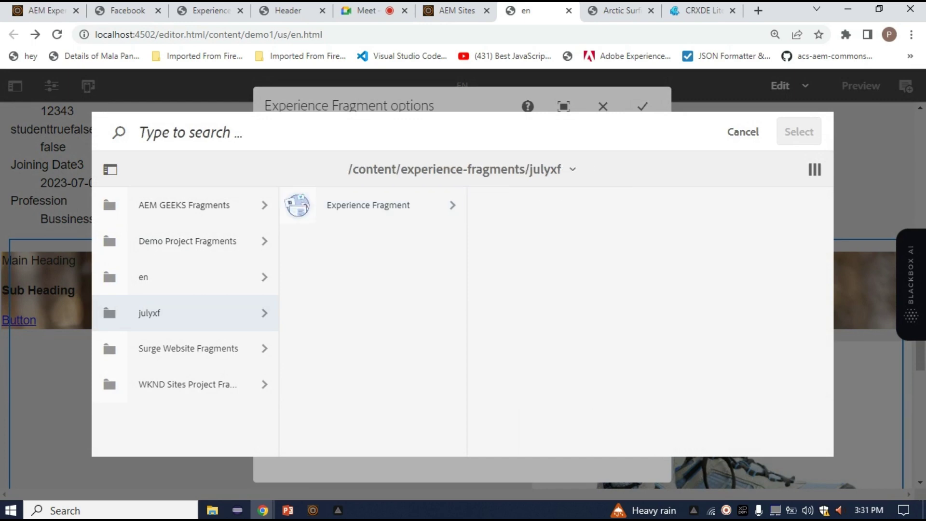
pyautogui.click(298, 204)
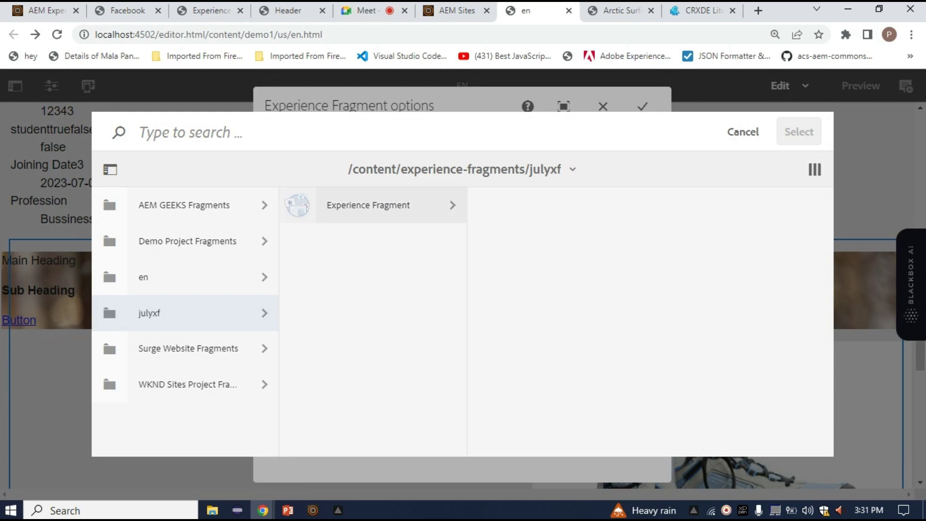
pyautogui.click(486, 205)
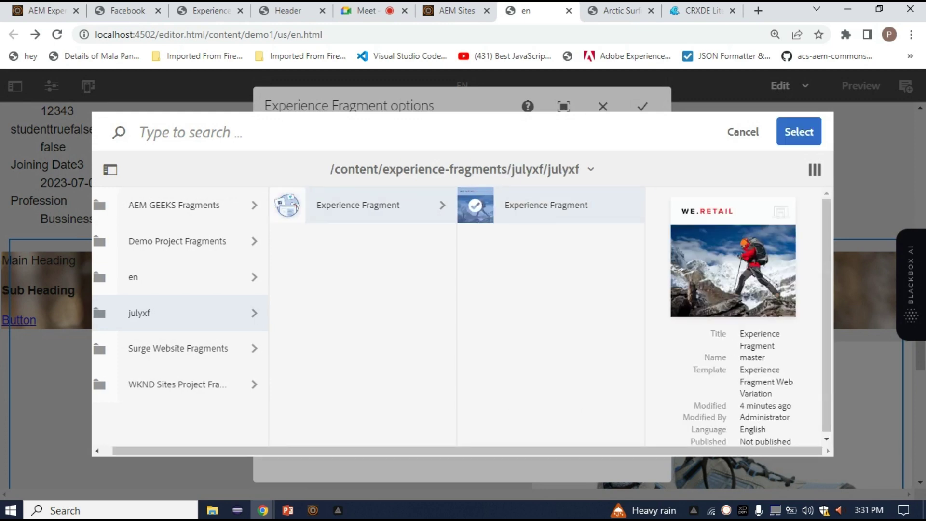
pyautogui.click(178, 348)
pyautogui.click(177, 313)
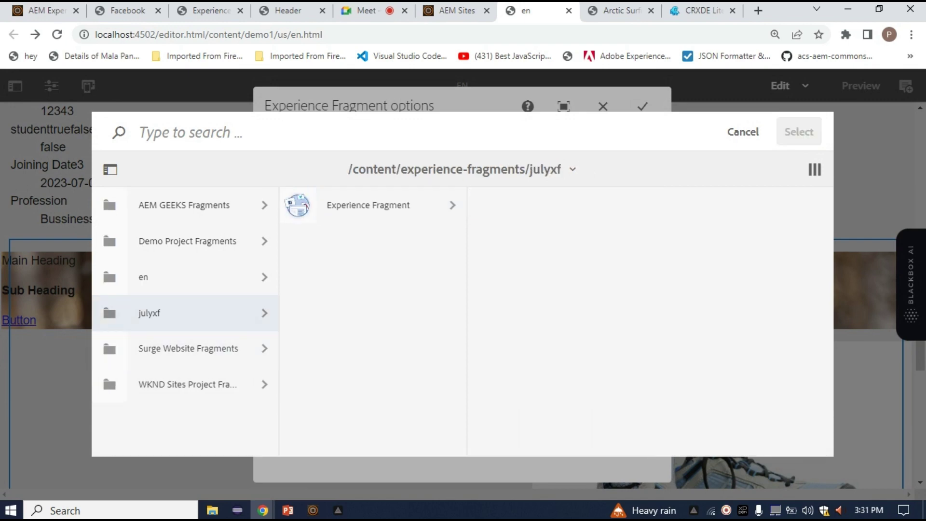
pyautogui.click(368, 205)
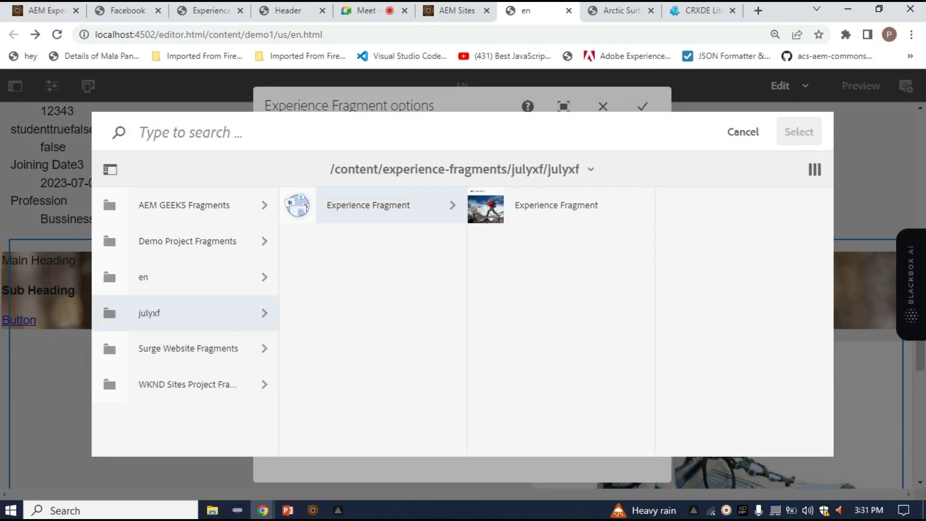
pyautogui.click(742, 132)
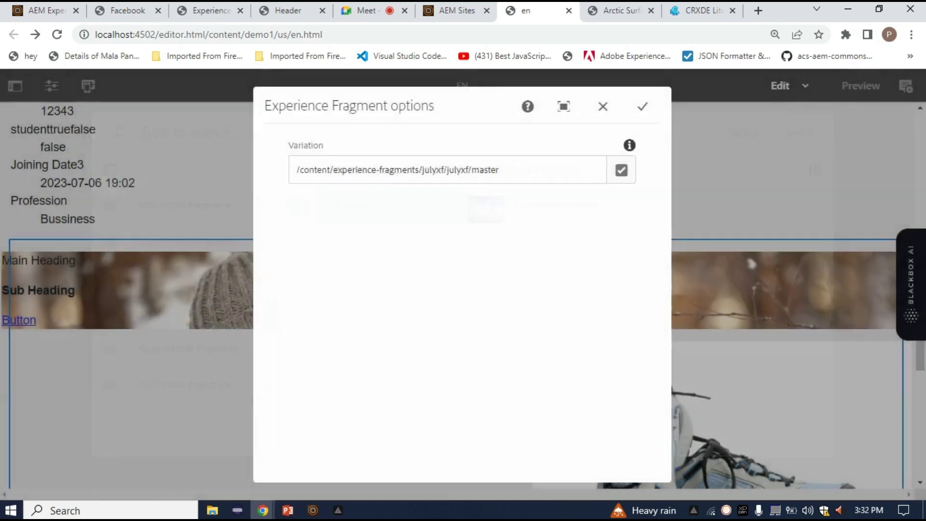
pyautogui.click(602, 106)
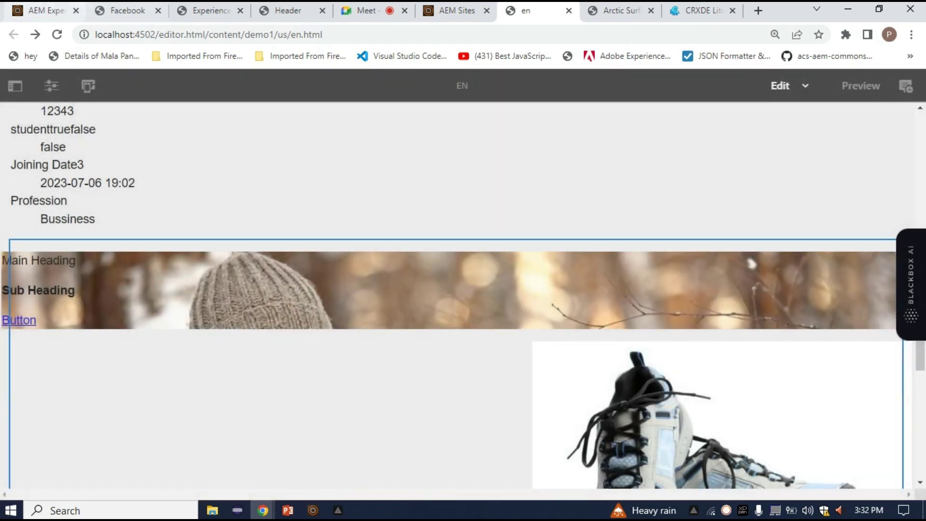
pyautogui.click(127, 11)
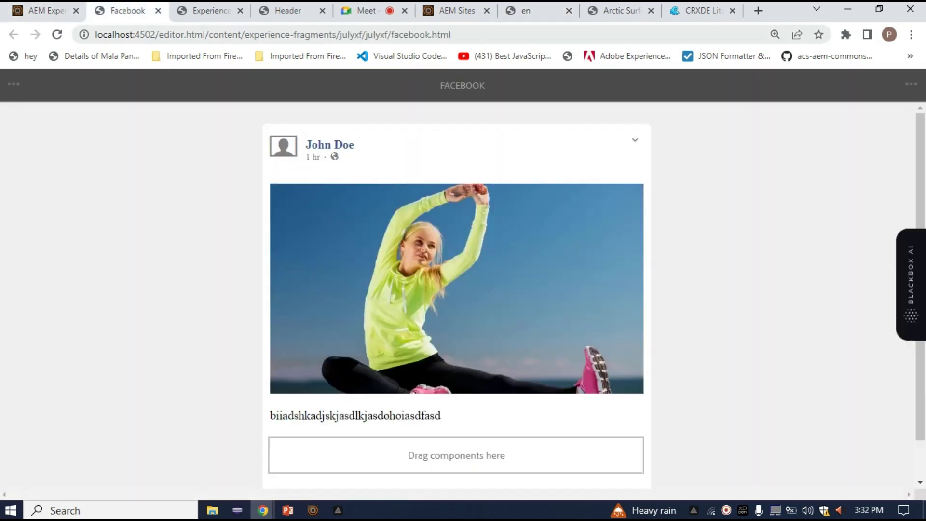
pyautogui.hotkey('ctrl', '1')
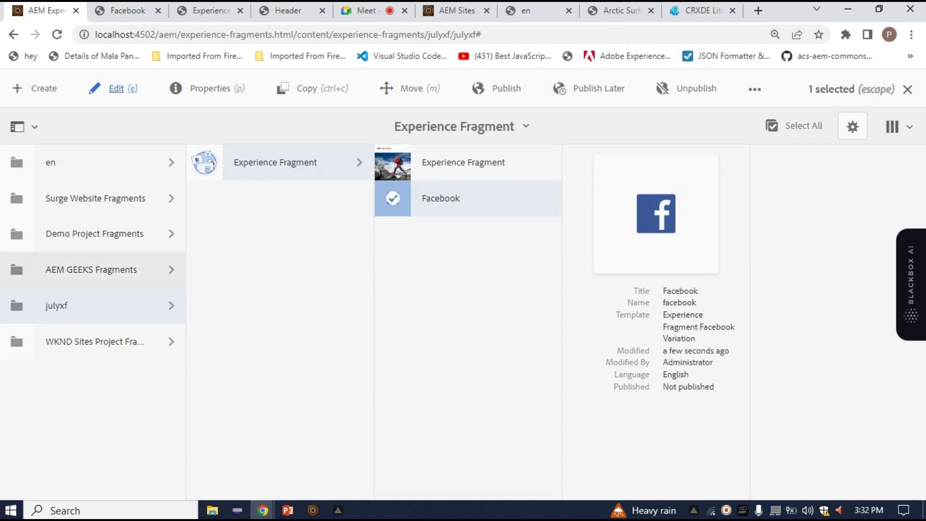
pyautogui.press('Escape')
pyautogui.click(806, 126)
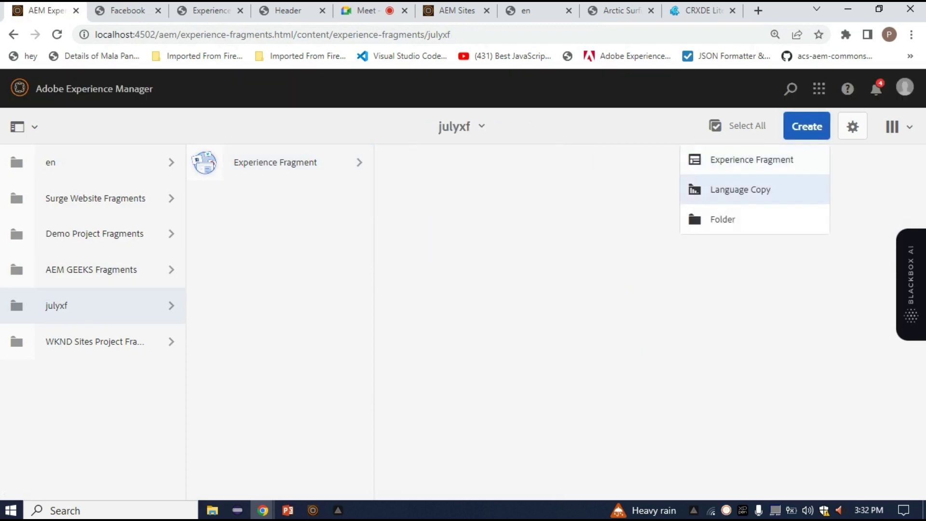
pyautogui.click(751, 159)
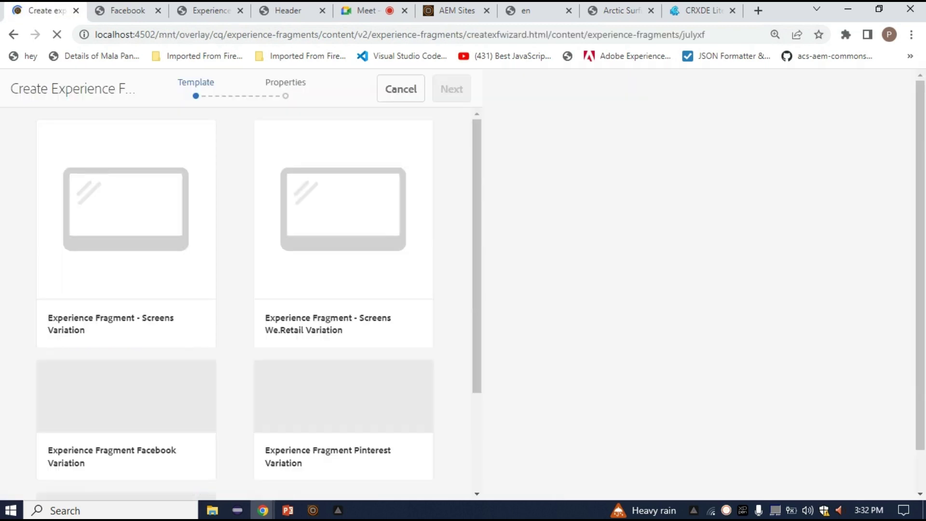
pyautogui.click(160, 233)
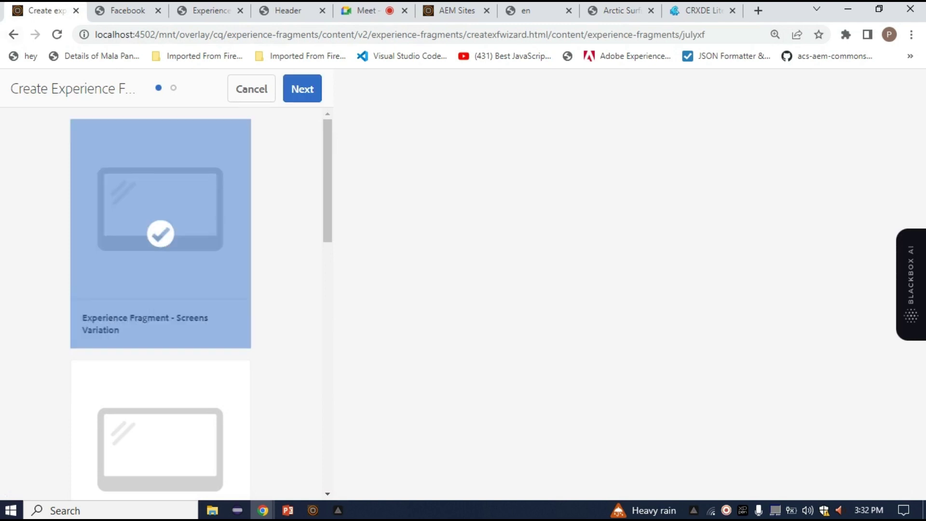
pyautogui.click(13, 34)
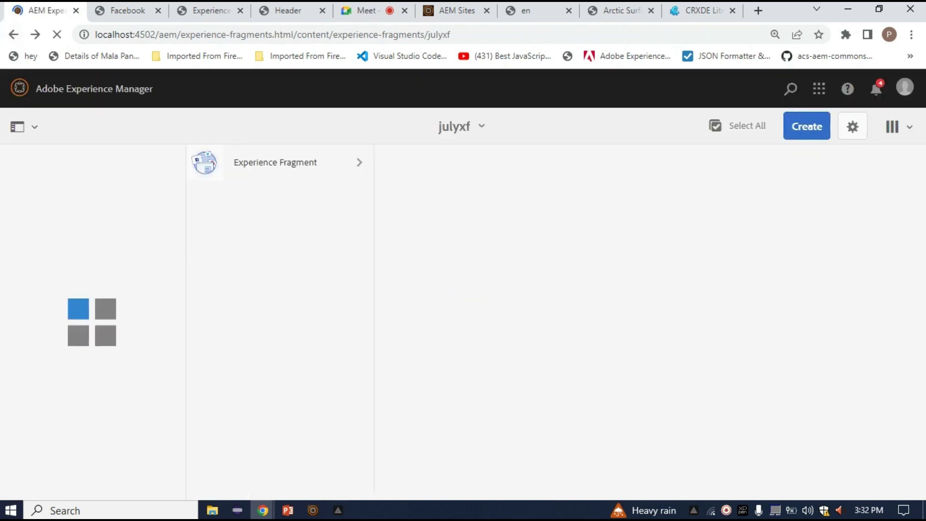
# Open the Facebook variation of julyxf's Experience Fragment in the editor
pyautogui.click(275, 162)
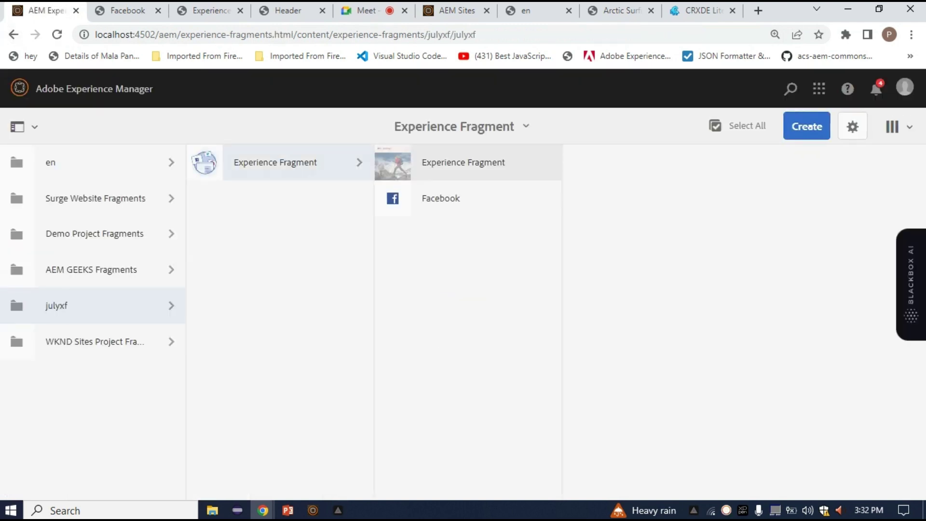
pyautogui.click(393, 198)
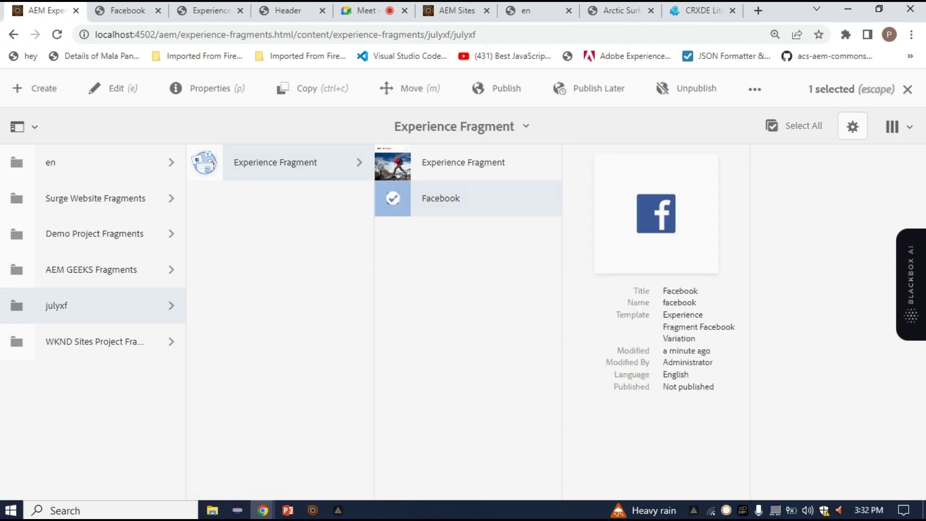
pyautogui.press('e')
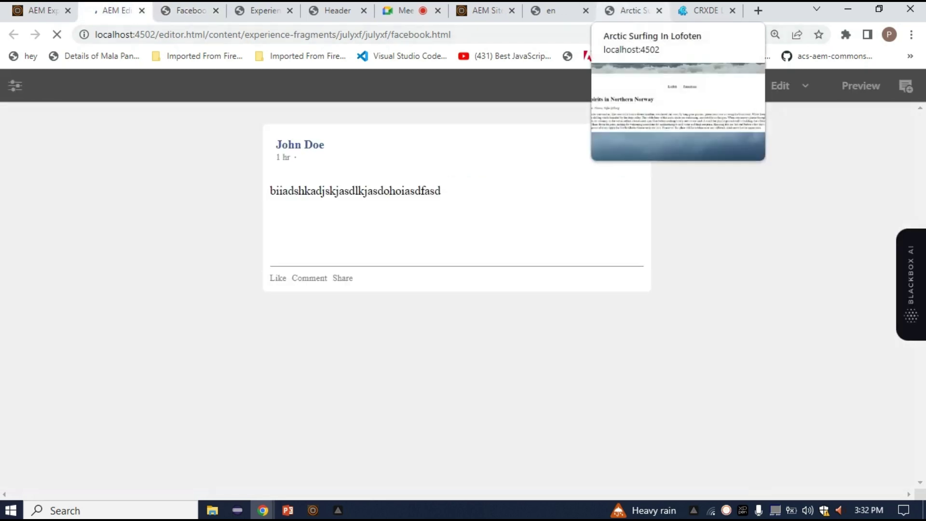
# Reload the demo1 en page editor and open the options of the Experience Fragment component below the content fragment
pyautogui.click(632, 10)
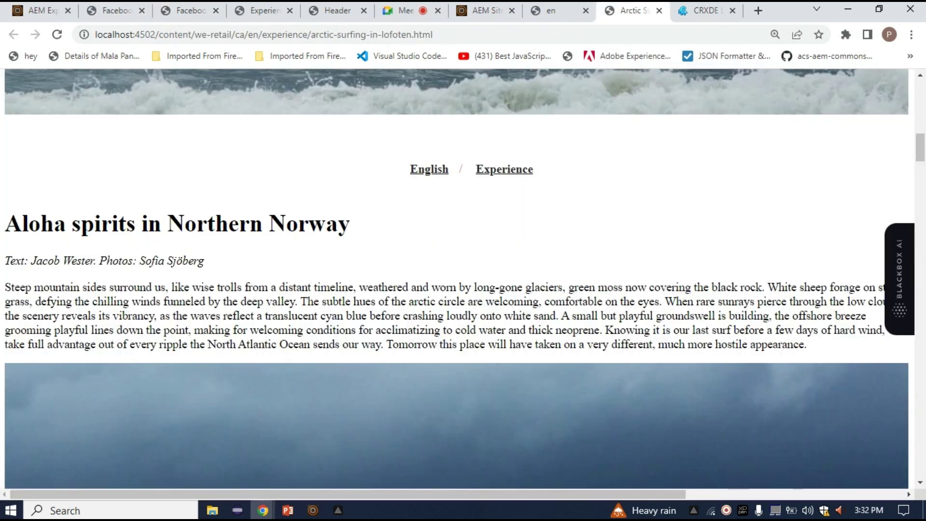
pyautogui.click(554, 10)
pyautogui.click(57, 34)
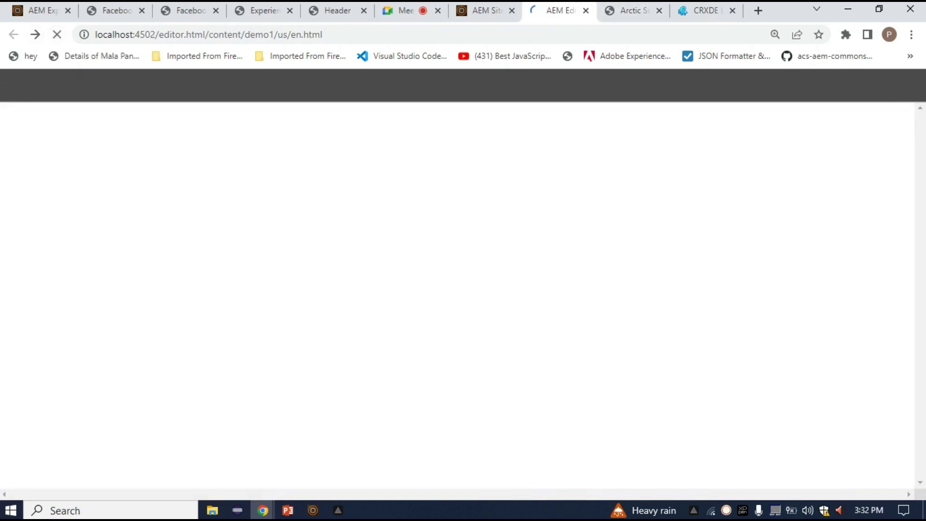
pyautogui.scroll(-1, 457, 295)
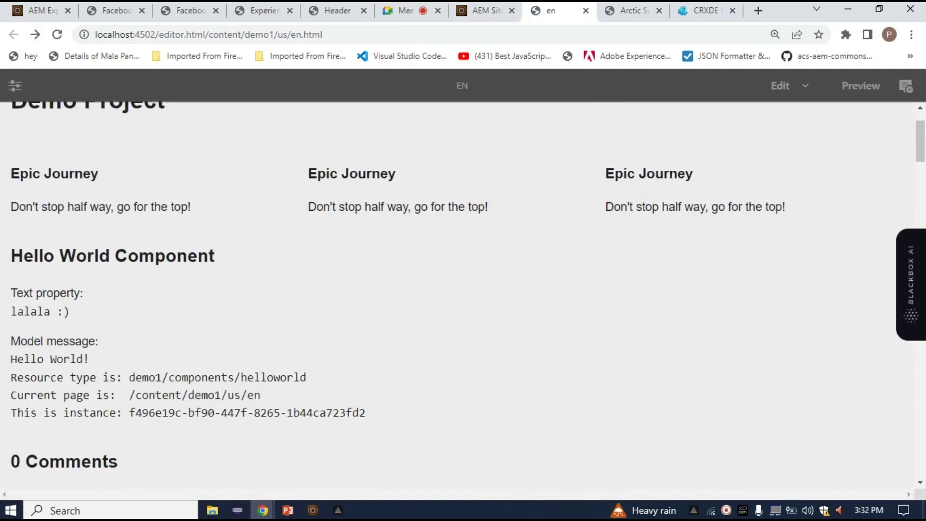
pyautogui.scroll(-20, 462, 295)
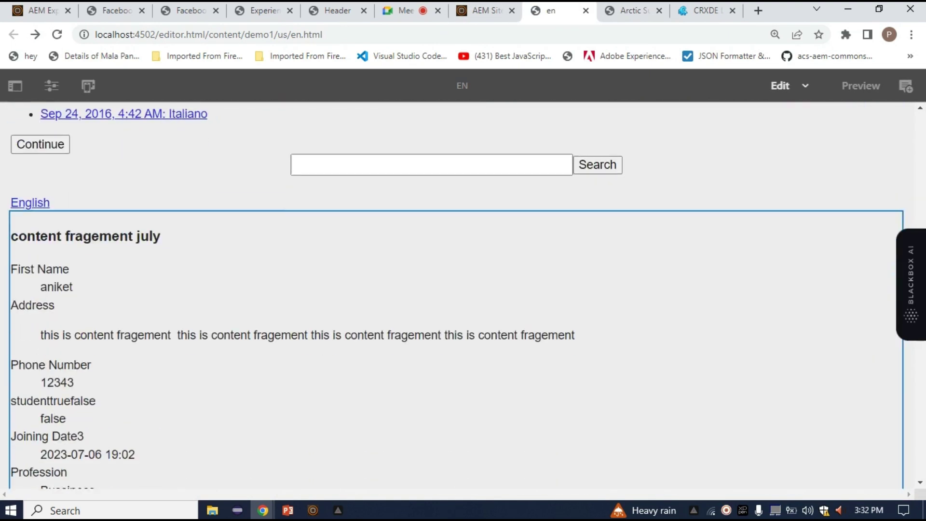
pyautogui.scroll(-7, 457, 295)
pyautogui.scroll(3, 457, 295)
pyautogui.click(457, 295)
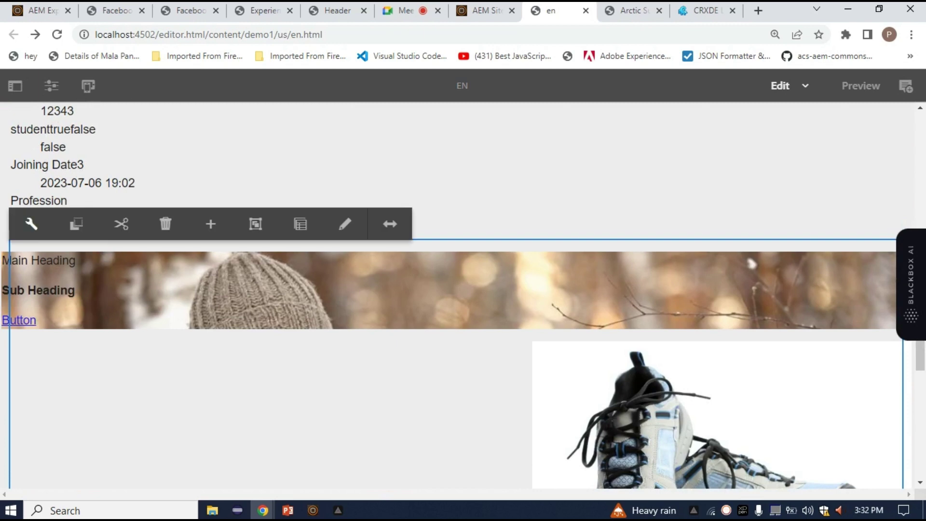
pyautogui.click(31, 224)
# Try to set the component's variation to the parent fragment /content/experience-fragments/julyxf/julyxf
pyautogui.moveTo(499, 170); pyautogui.dragTo(467, 170)
pyautogui.click(499, 169)
pyautogui.click(620, 169)
pyautogui.press('Return')
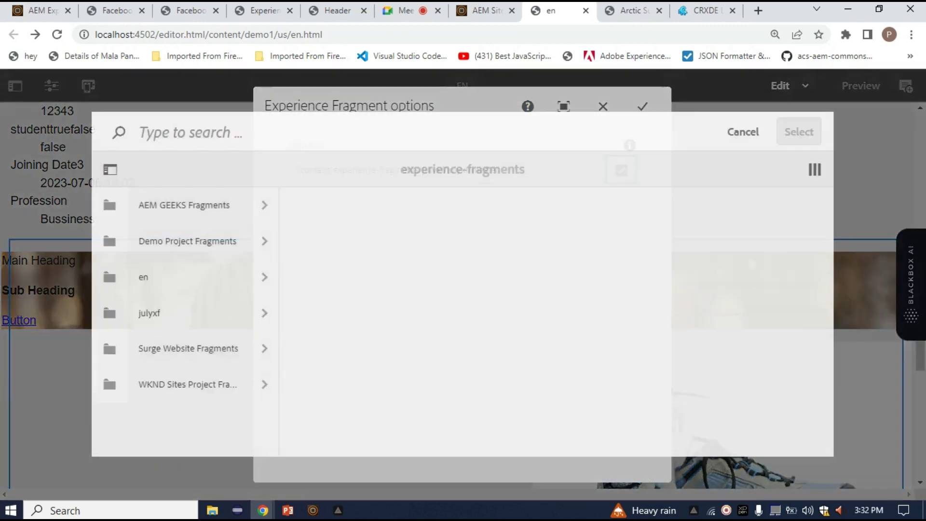
pyautogui.click(193, 313)
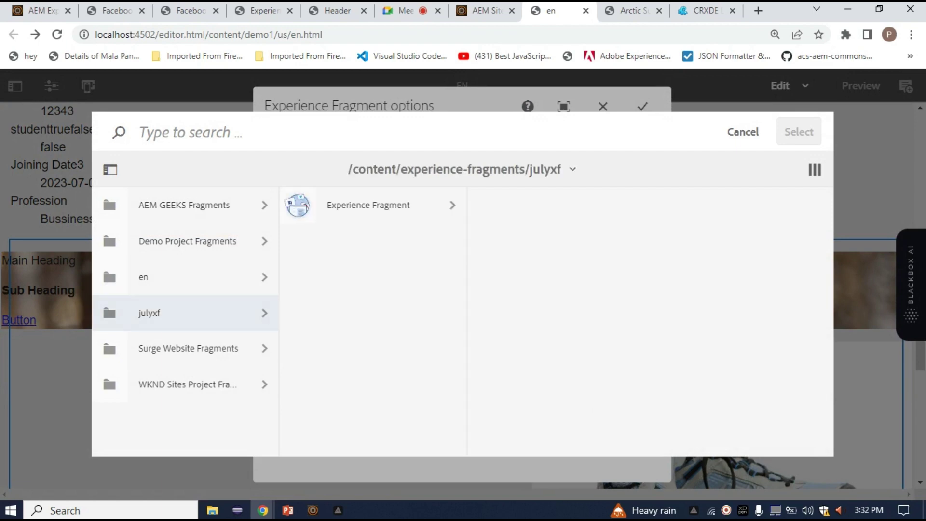
pyautogui.click(381, 205)
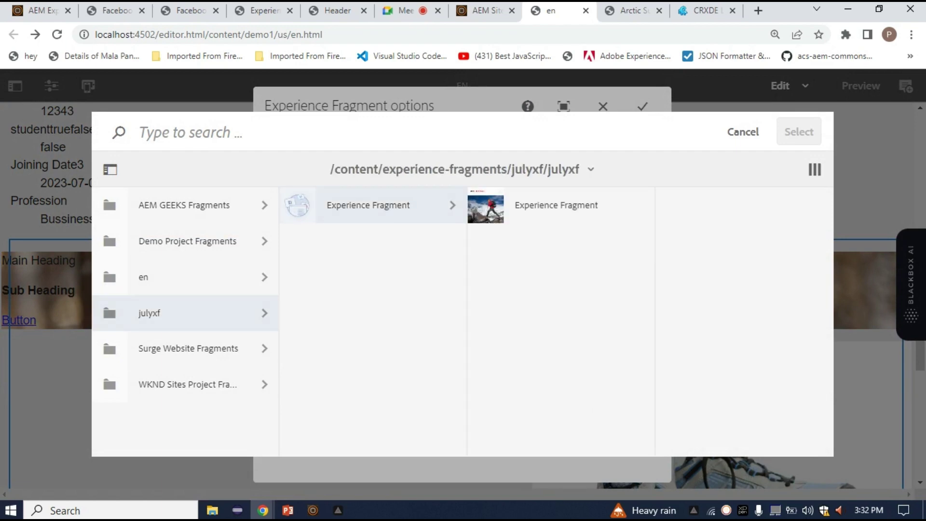
pyautogui.click(298, 205)
pyautogui.press('Return')
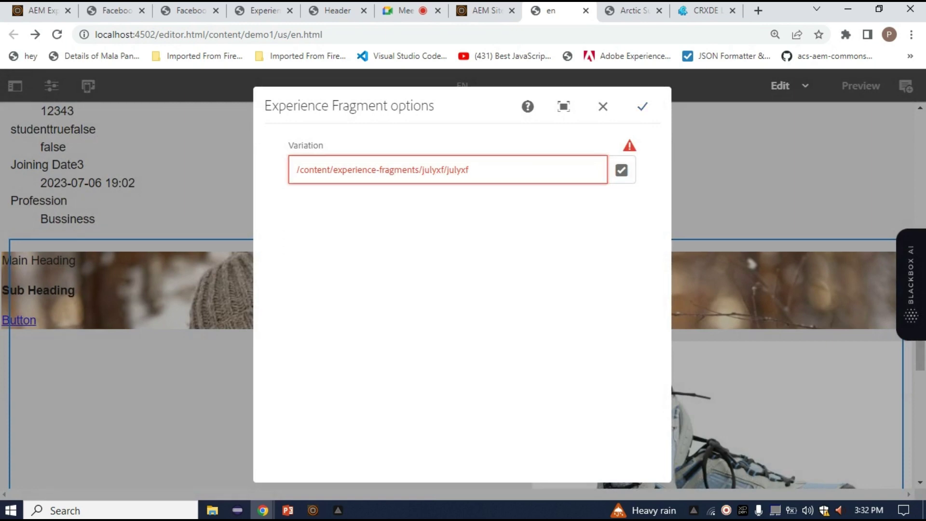
# Choose the master variation inside julyxf's Experience Fragment as the component's variation
pyautogui.click(622, 169)
pyautogui.click(192, 313)
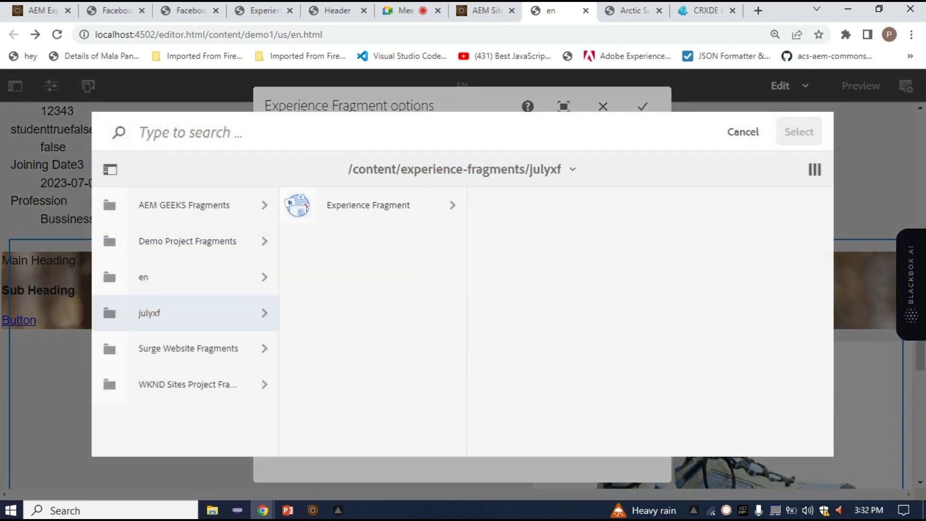
pyautogui.click(368, 205)
pyautogui.click(485, 206)
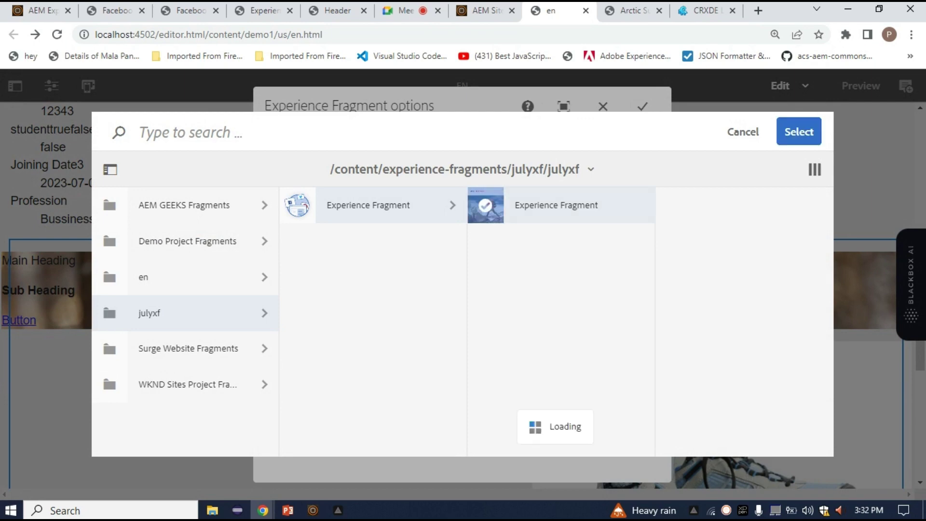
pyautogui.click(798, 131)
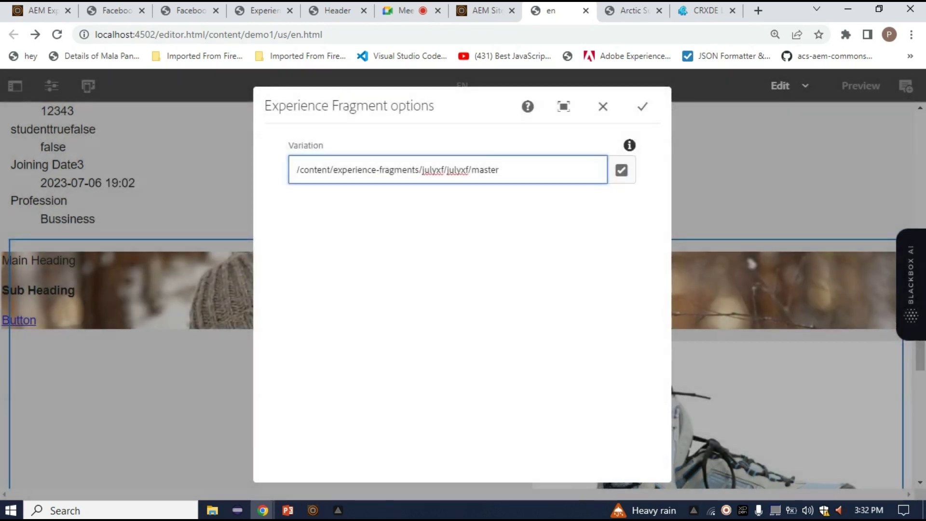
# Set the variation path to /content/experience-fragments/julyxf/julyxf/facebook, save the options, and check the content on the page
pyautogui.moveTo(499, 169); pyautogui.dragTo(480, 169)
pyautogui.press('BackSpace')
pyautogui.write('facebook')
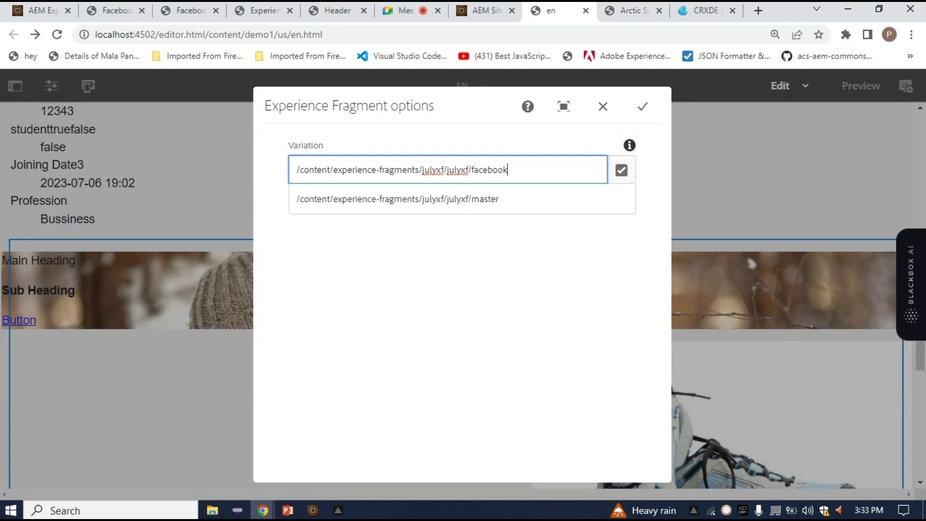
pyautogui.press('Down')
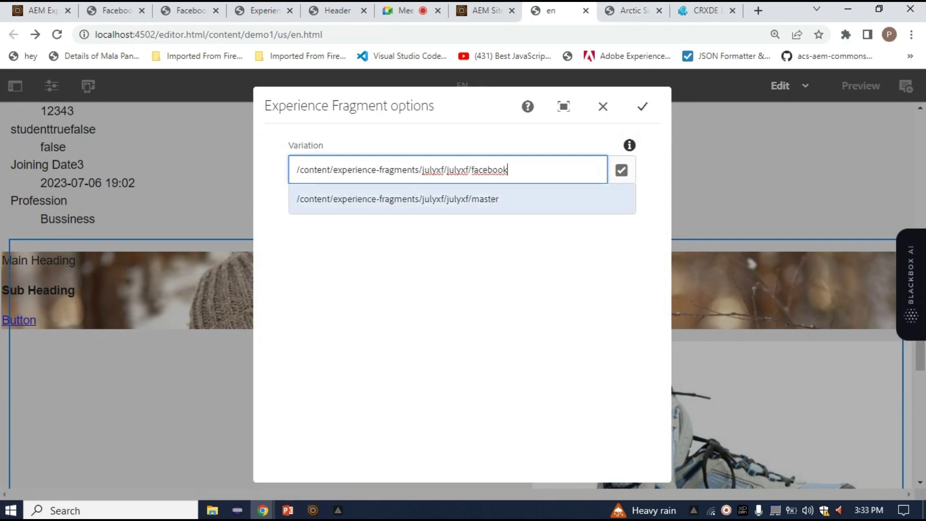
pyautogui.click(641, 106)
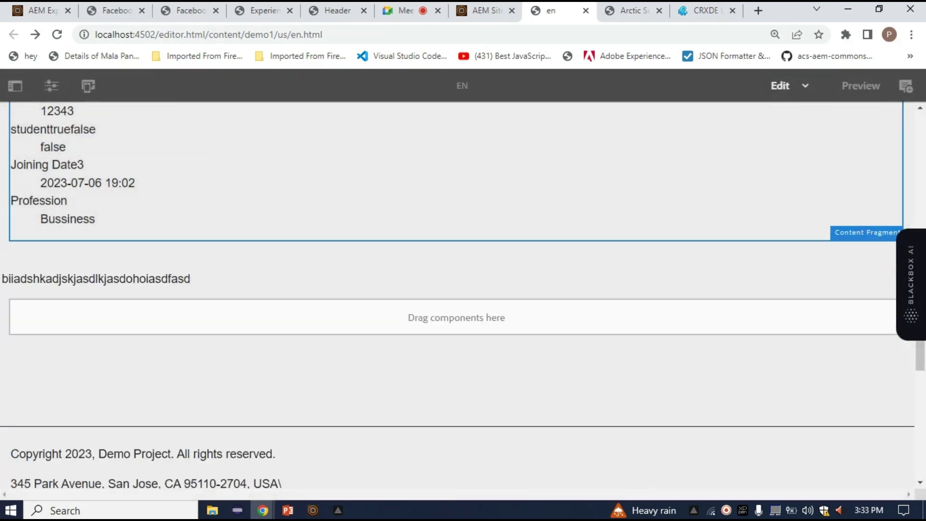
pyautogui.scroll(-2, 456, 295)
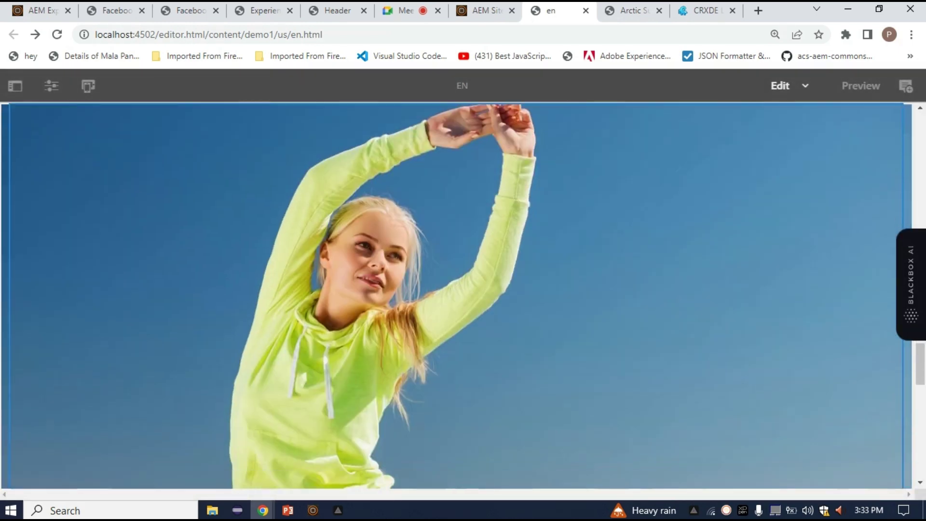
# Set the Experience Fragment component's variation to /content/experience-fragments/julyxf/julyxf/master, save the options, and check the content on the page
pyautogui.scroll(-5, 456, 295)
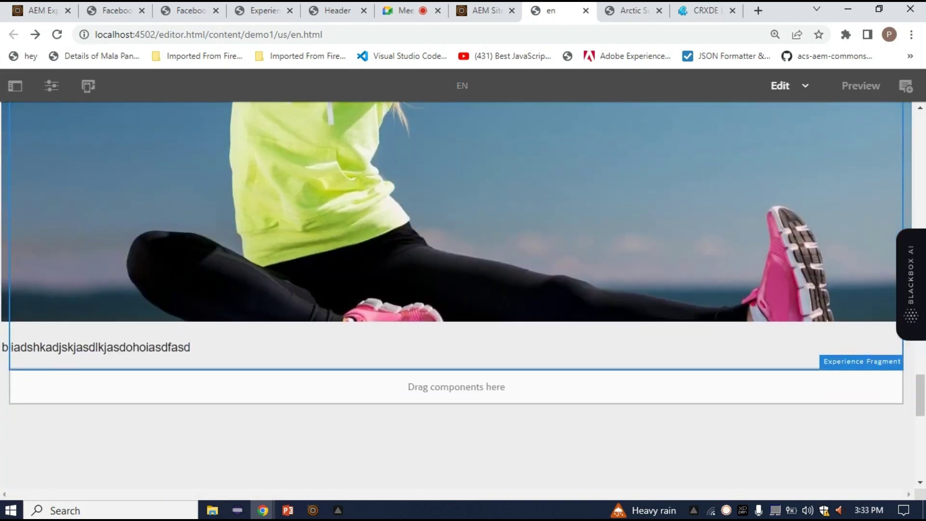
pyautogui.scroll(-2, 456, 259)
pyautogui.scroll(10, 456, 295)
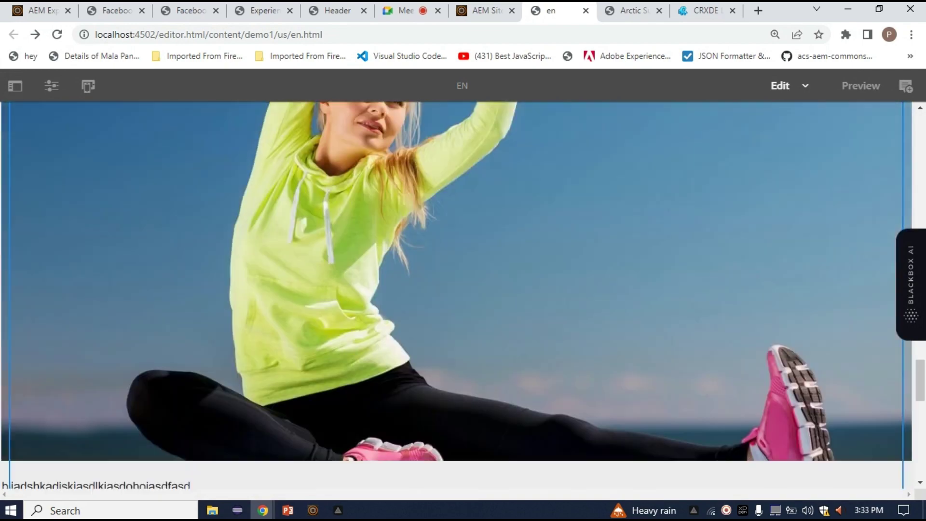
pyautogui.scroll(-6, 456, 295)
pyautogui.scroll(3, 456, 295)
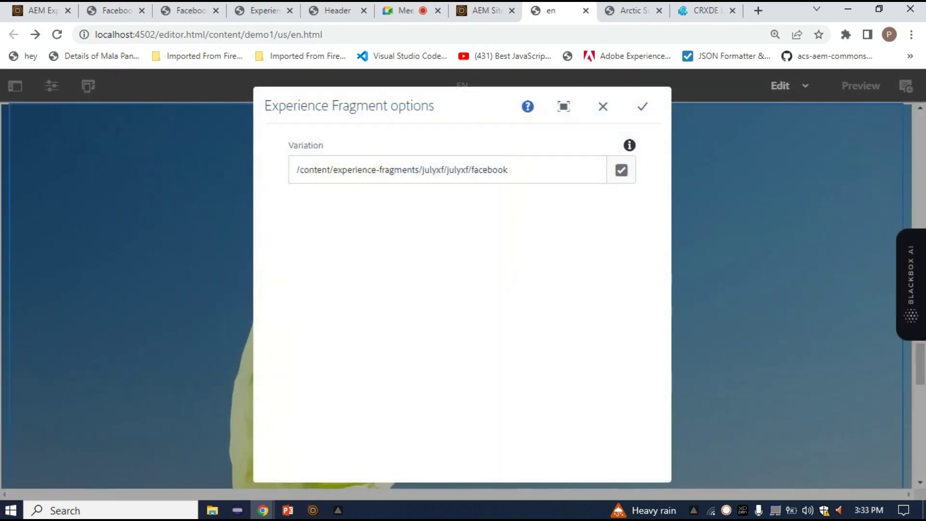
pyautogui.moveTo(509, 170); pyautogui.dragTo(473, 169)
pyautogui.write('mater')
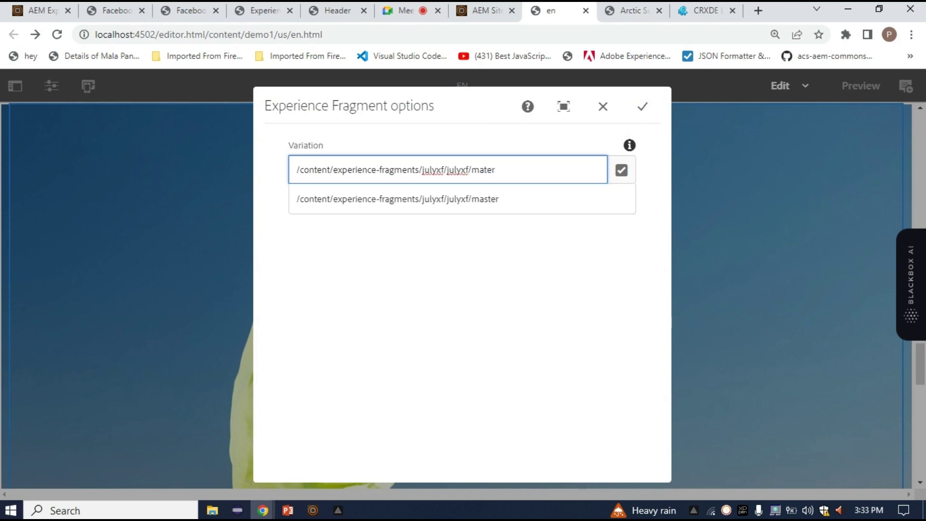
pyautogui.press('Down')
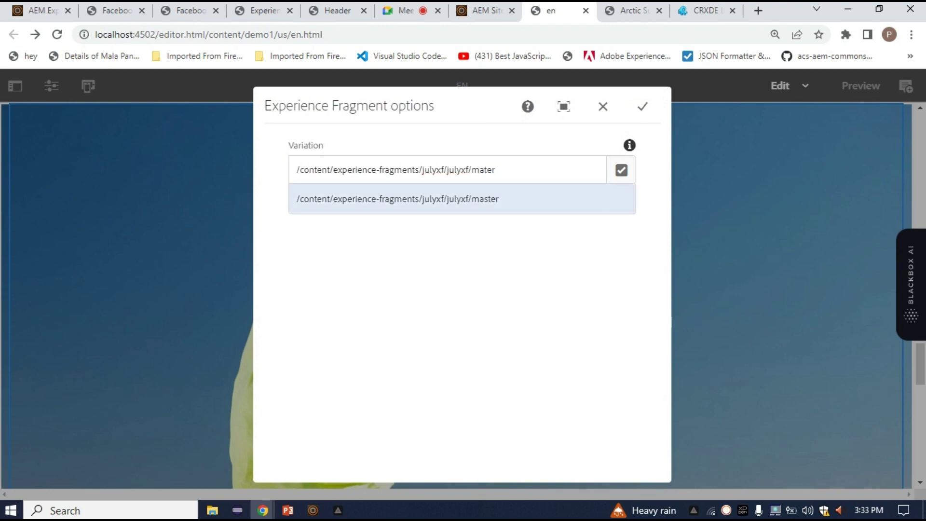
pyautogui.press('Return')
pyautogui.press('Return')
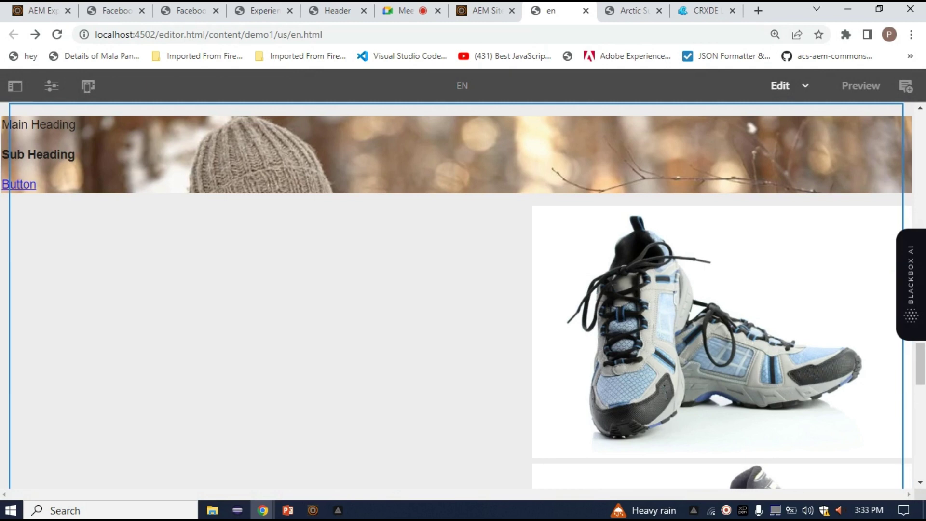
pyautogui.scroll(-4, 456, 295)
pyautogui.scroll(4, 456, 295)
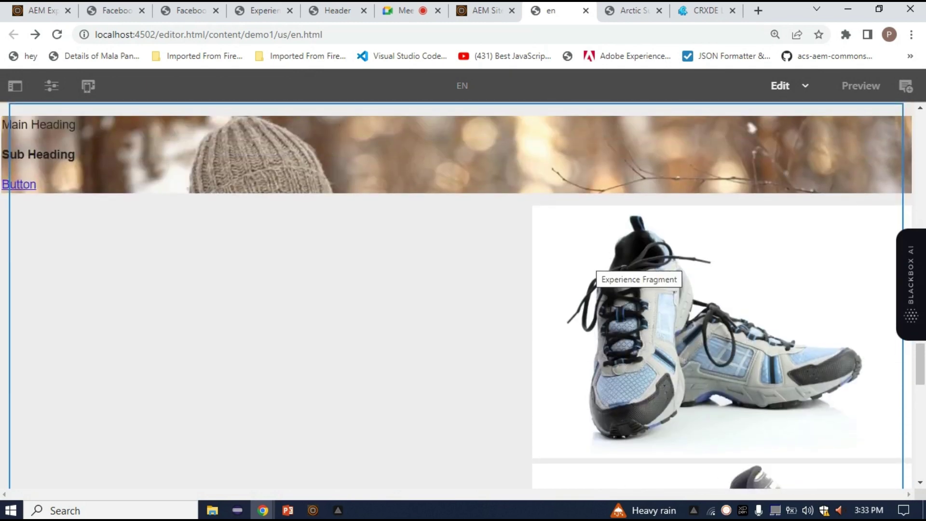
# Switch the Experience Fragment component back to the variation /content/experience-fragments/julyxf/julyxf/facebook and save the options
pyautogui.scroll(3, 87, 299)
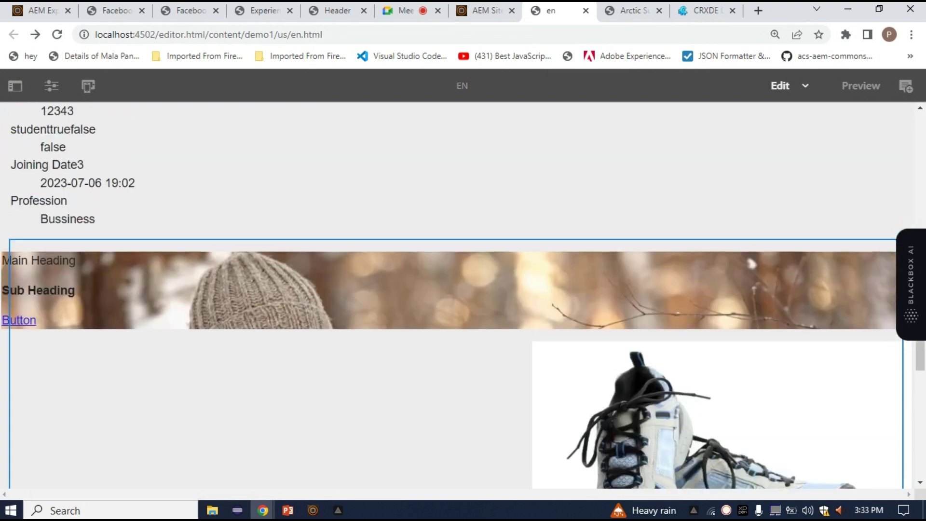
pyautogui.click(87, 299)
pyautogui.click(32, 223)
pyautogui.moveTo(501, 170); pyautogui.dragTo(471, 170)
pyautogui.write('fa')
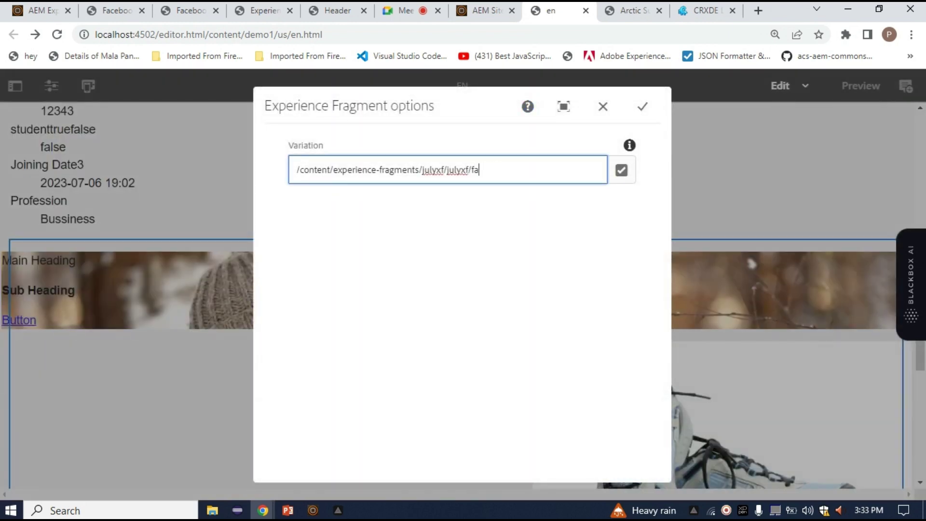
pyautogui.write('ceboo')
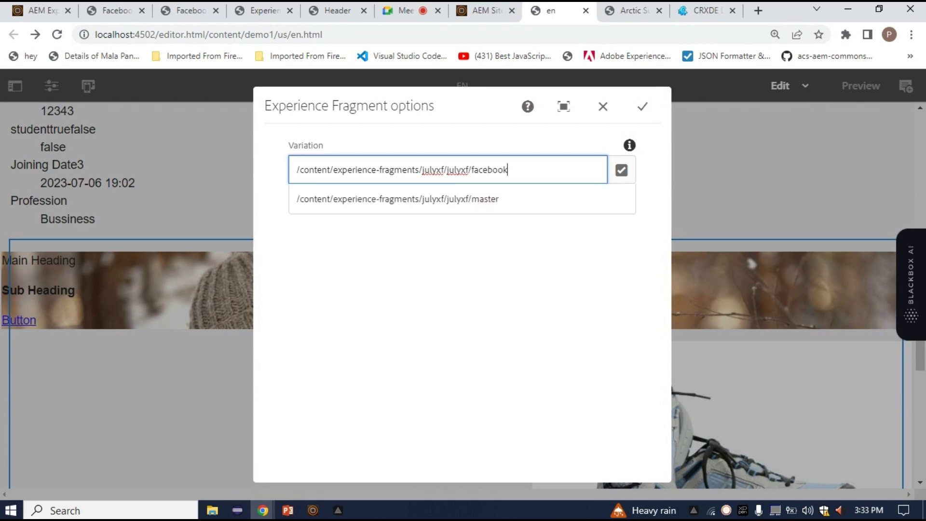
pyautogui.write('k')
pyautogui.doubleClick(457, 170)
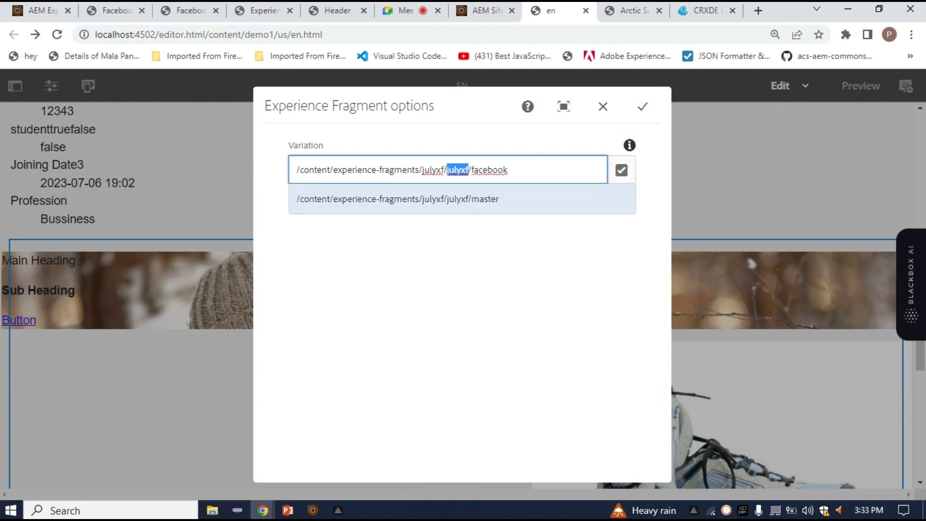
pyautogui.click(641, 106)
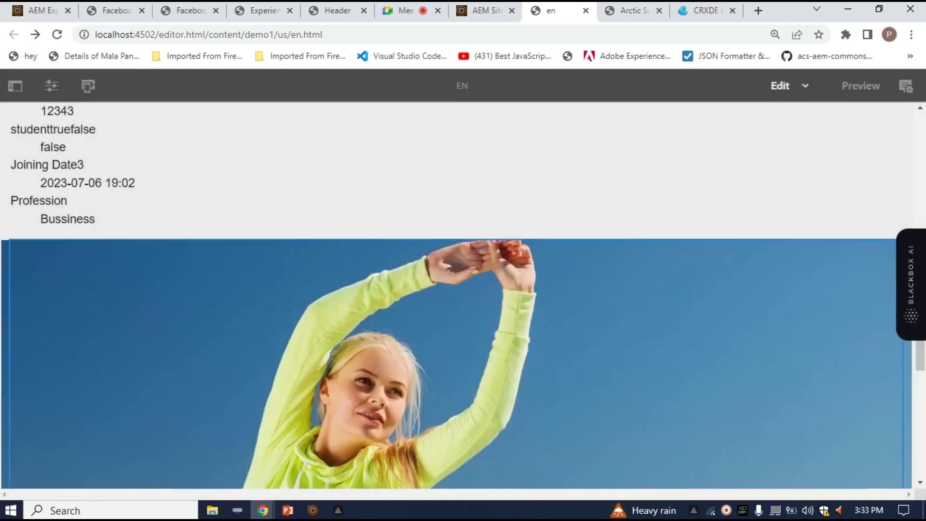
# Examine the Facebook variation's image and text on the page, and compare them with the content fragment above
pyautogui.scroll(-3, 456, 295)
pyautogui.scroll(-5, 453, 294)
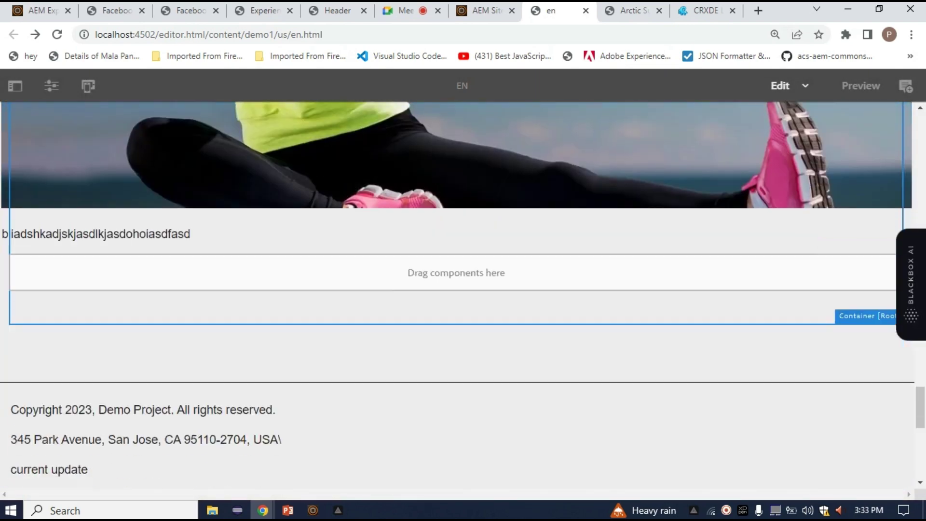
pyautogui.scroll(5, 453, 294)
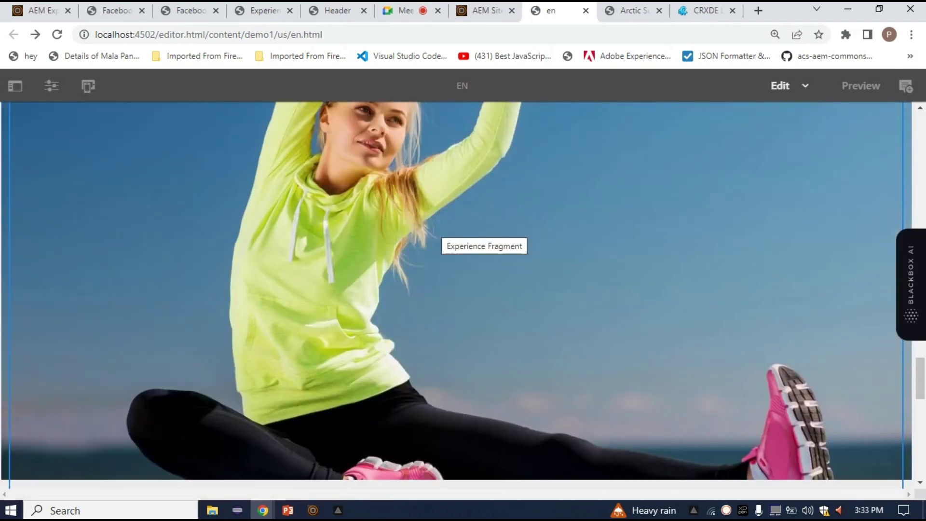
pyautogui.scroll(3, 477, 243)
pyautogui.scroll(10, 456, 295)
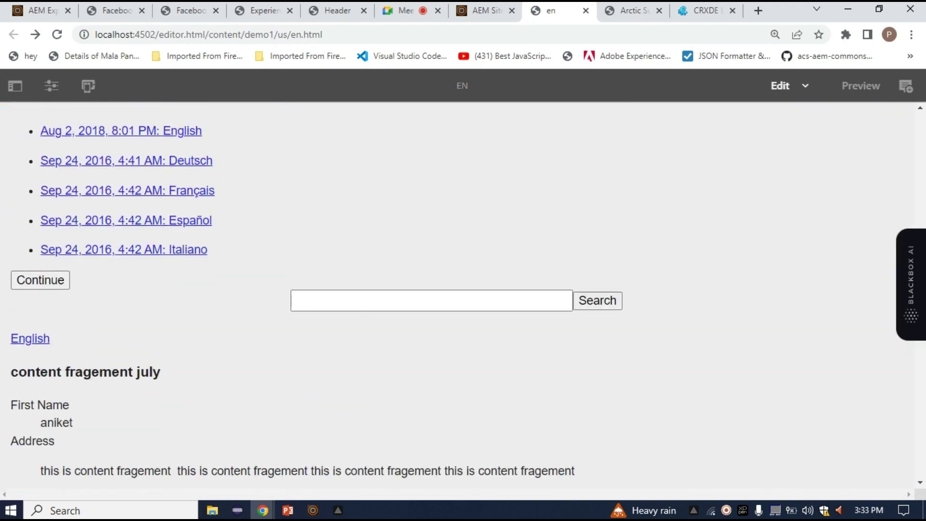
pyautogui.scroll(-11, 456, 295)
pyautogui.scroll(-8, 456, 295)
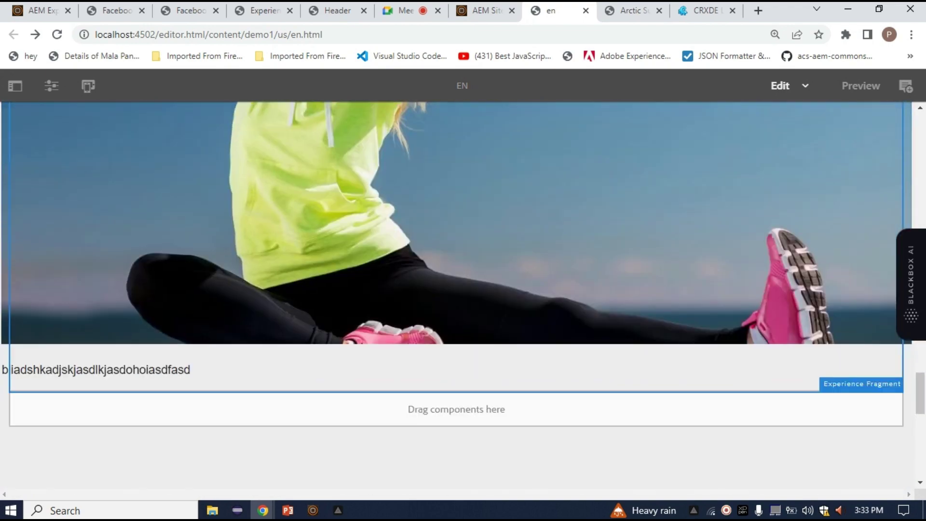
pyautogui.scroll(3, 478, 251)
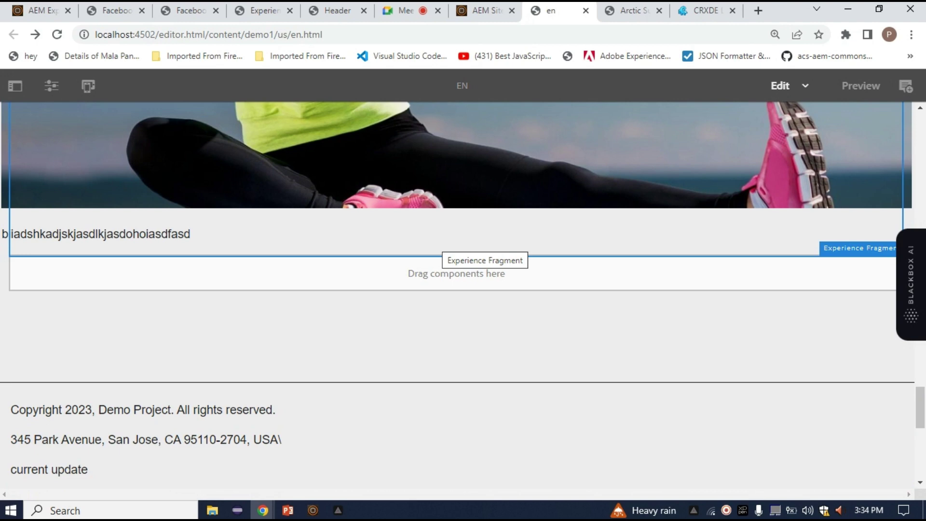
pyautogui.scroll(8, 457, 295)
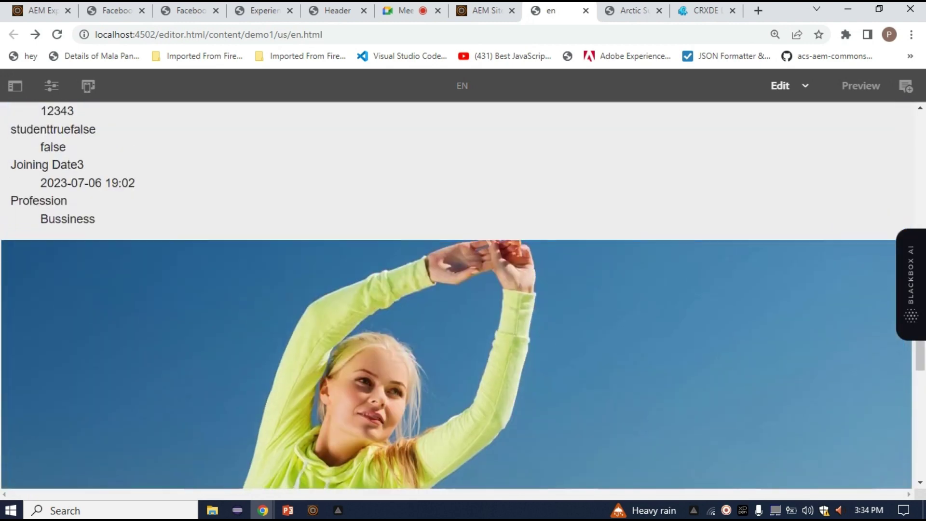
pyautogui.scroll(-3, 457, 295)
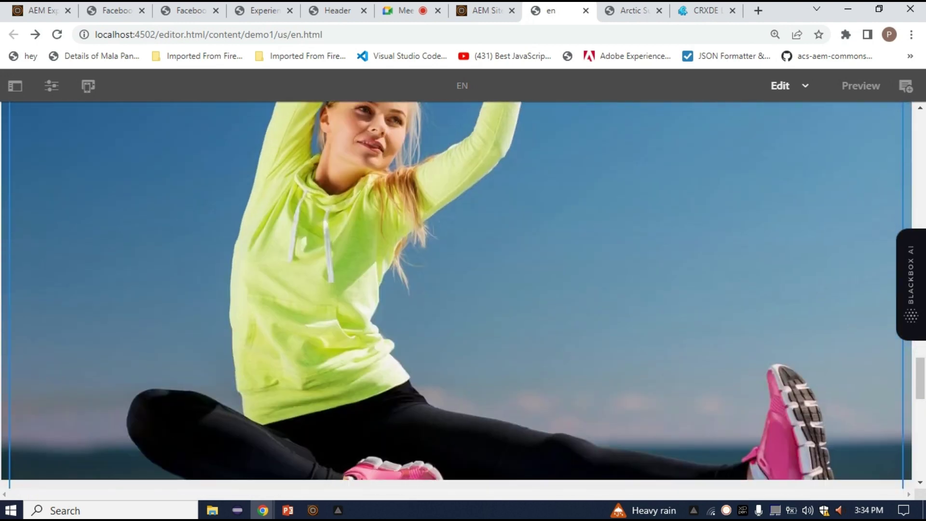
pyautogui.scroll(-5, 7, 234)
# Compare the actions offered for the Experience Fragment, List and Content Fragment components, including converting a component to an experience fragment variation
pyautogui.click(7, 234)
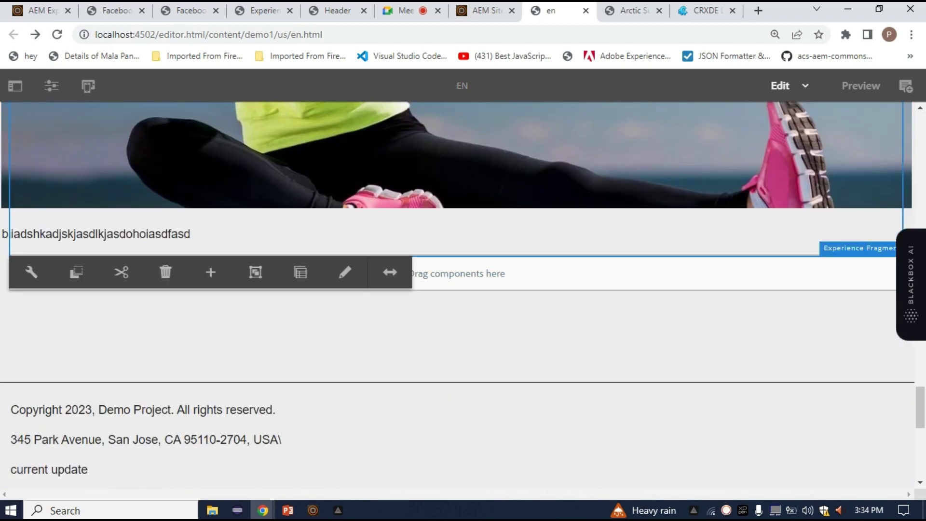
pyautogui.scroll(3, 457, 262)
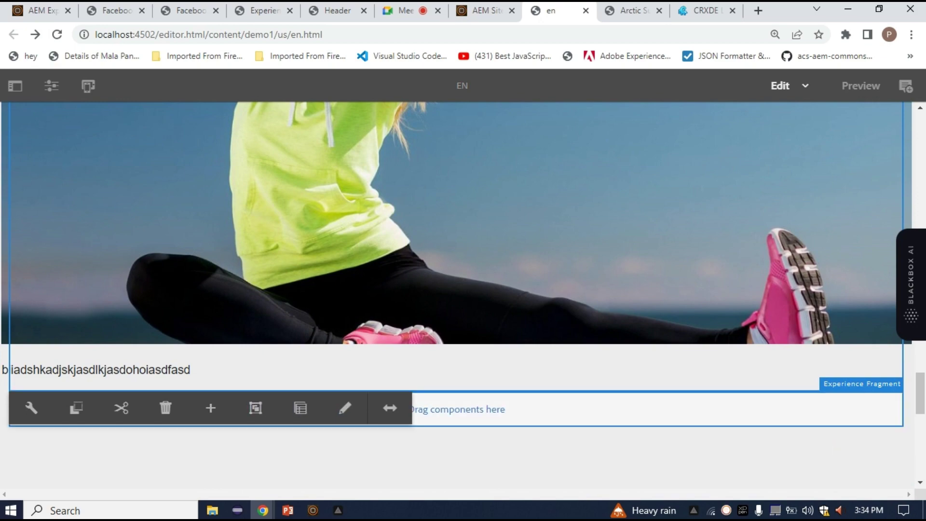
pyautogui.scroll(12, 457, 294)
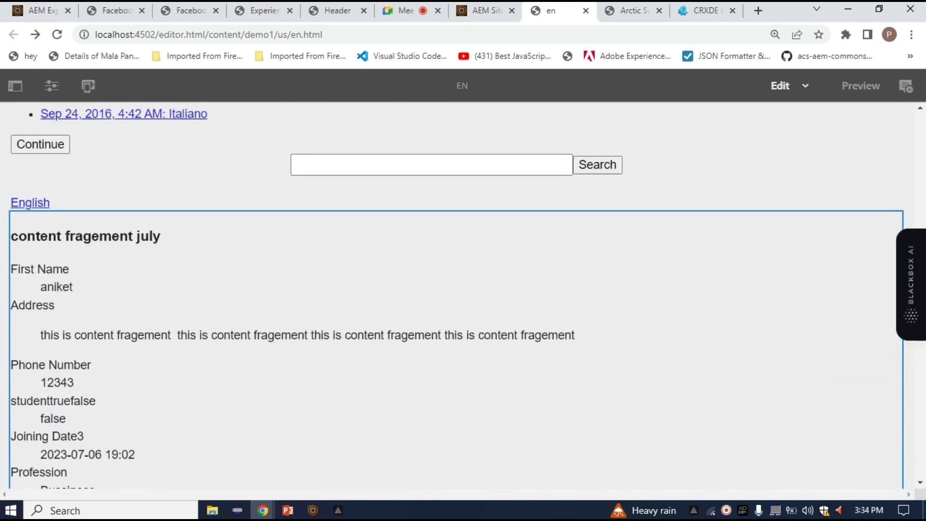
pyautogui.scroll(5, 457, 294)
pyautogui.scroll(-2, 457, 294)
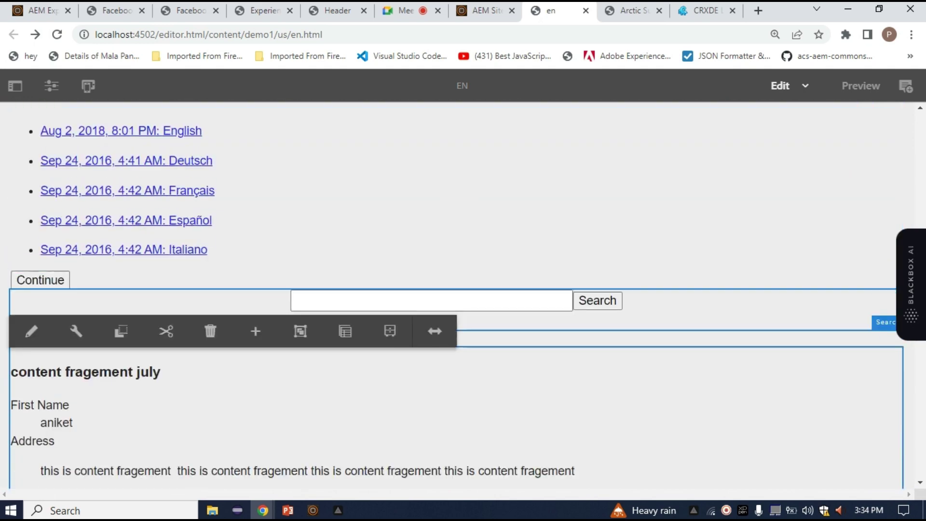
pyautogui.click(344, 217)
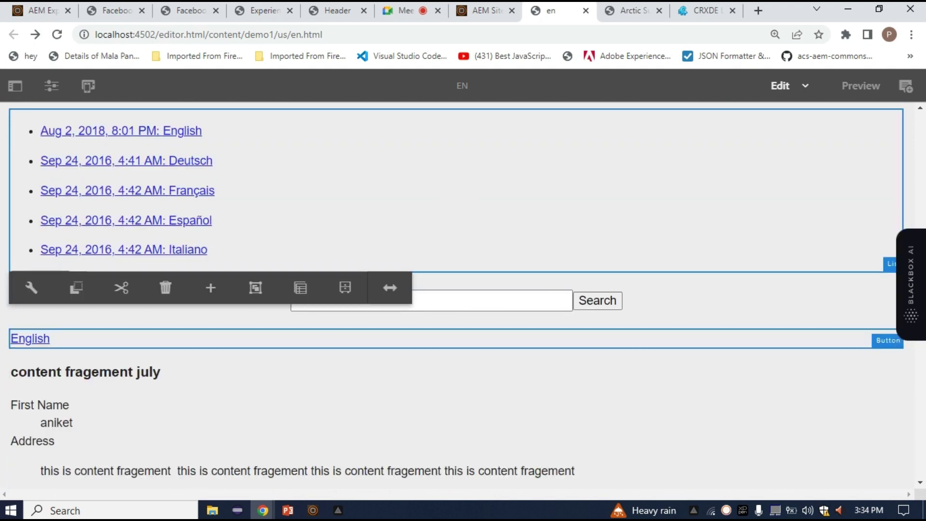
pyautogui.scroll(-7, 457, 294)
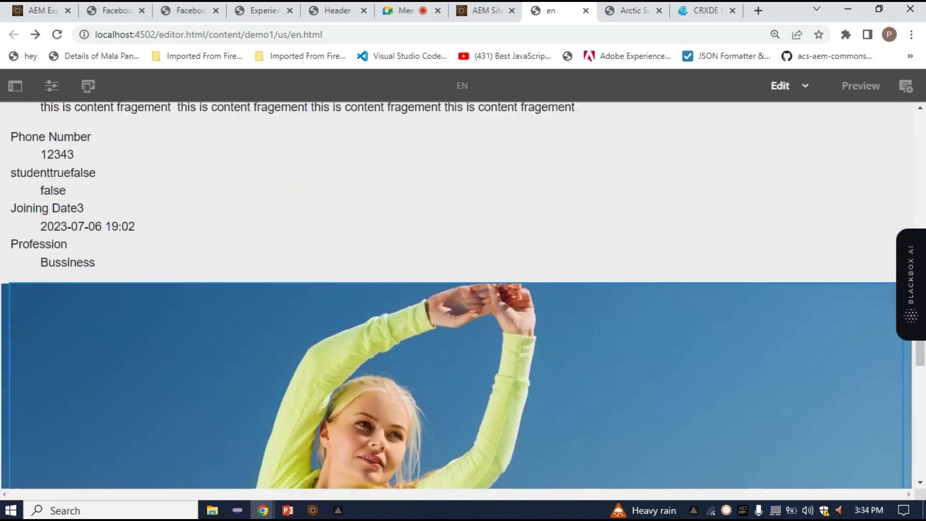
pyautogui.scroll(4, 457, 294)
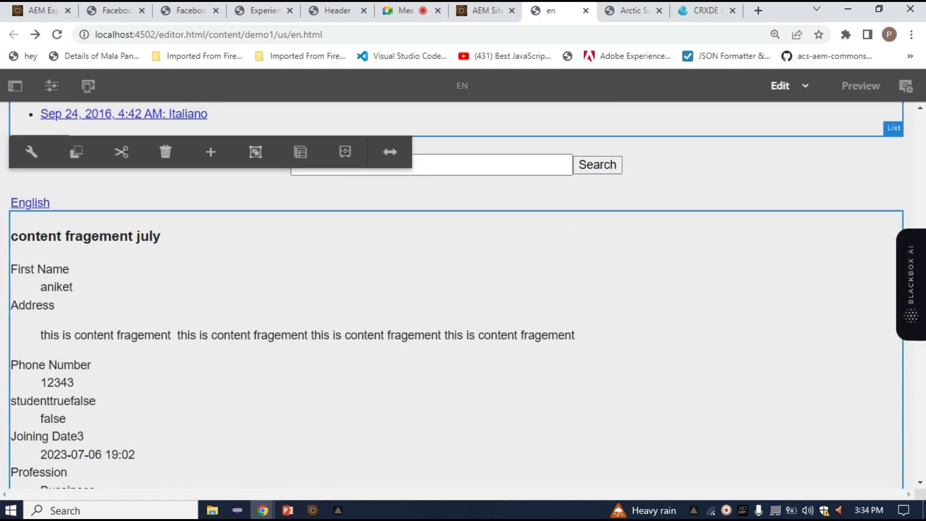
pyautogui.click(366, 299)
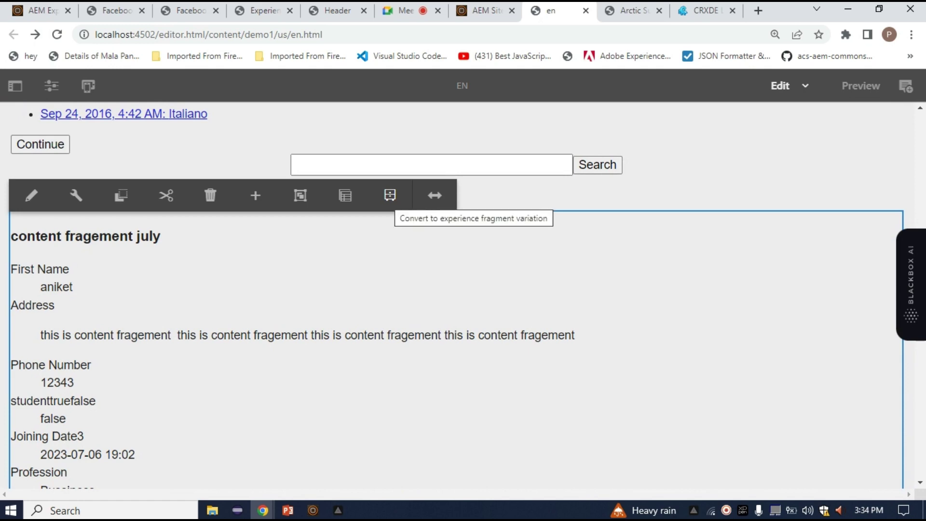
pyautogui.scroll(-5, 389, 194)
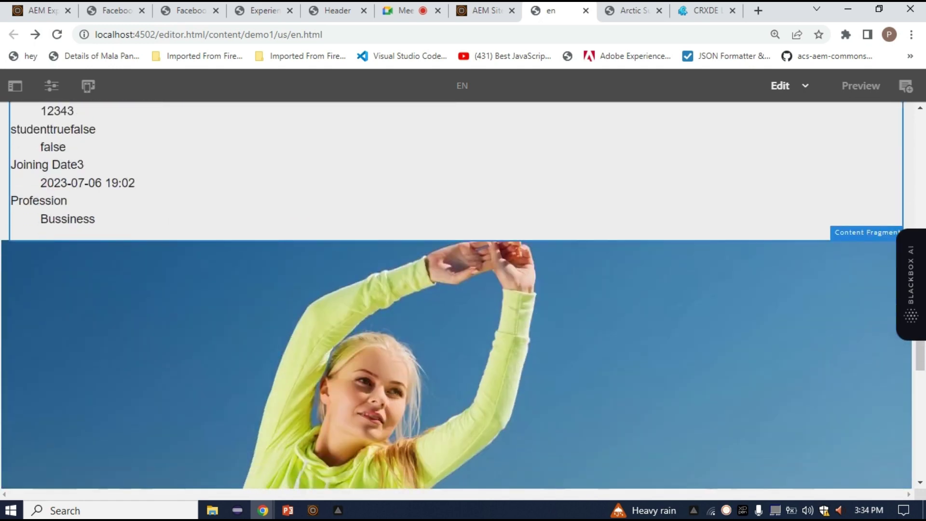
pyautogui.scroll(5, 389, 194)
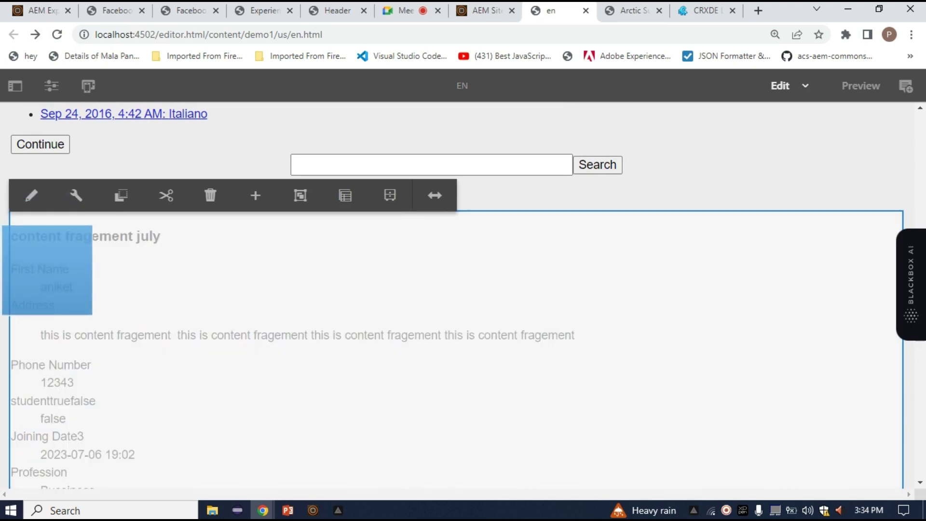
pyautogui.scroll(-10, 463, 290)
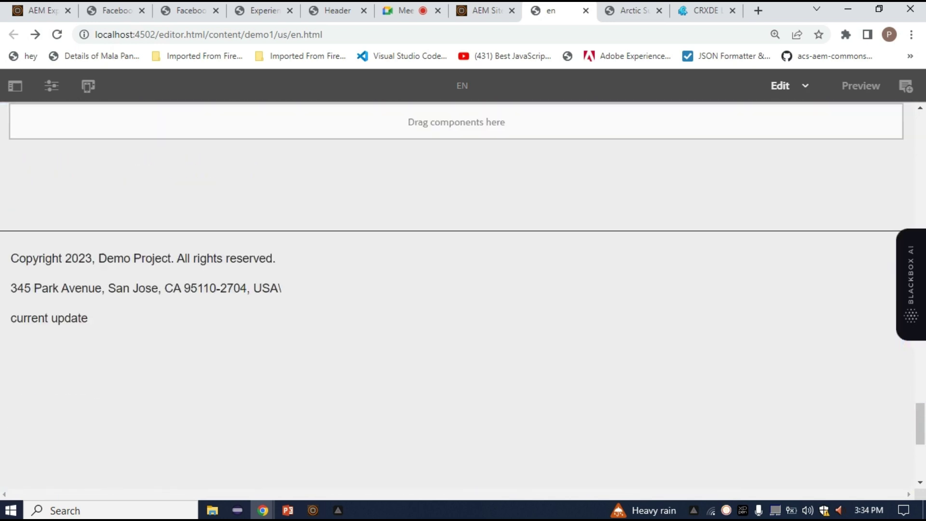
pyautogui.scroll(3, 7, 233)
pyautogui.click(7, 233)
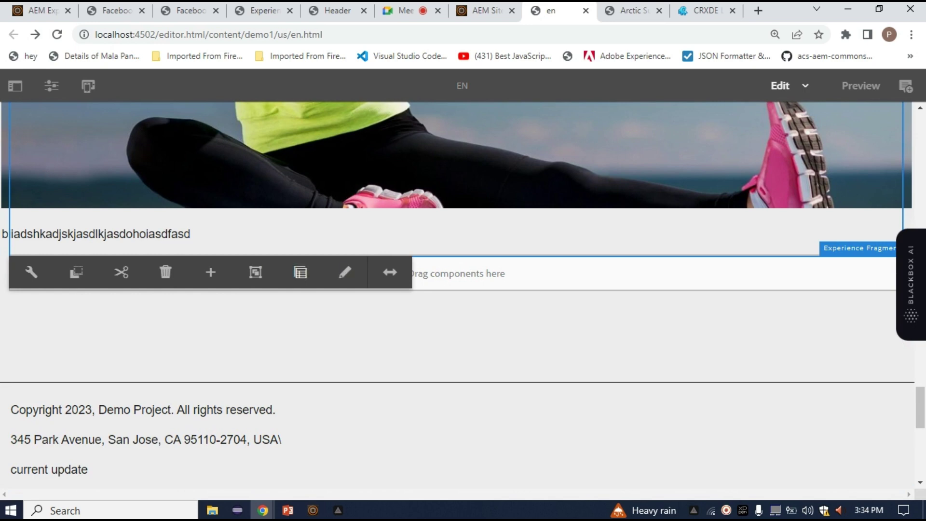
pyautogui.click(228, 480)
# Insert a Layout Container below the Experience Fragment component and check its Convert to experience fragment variation action
pyautogui.click(456, 273)
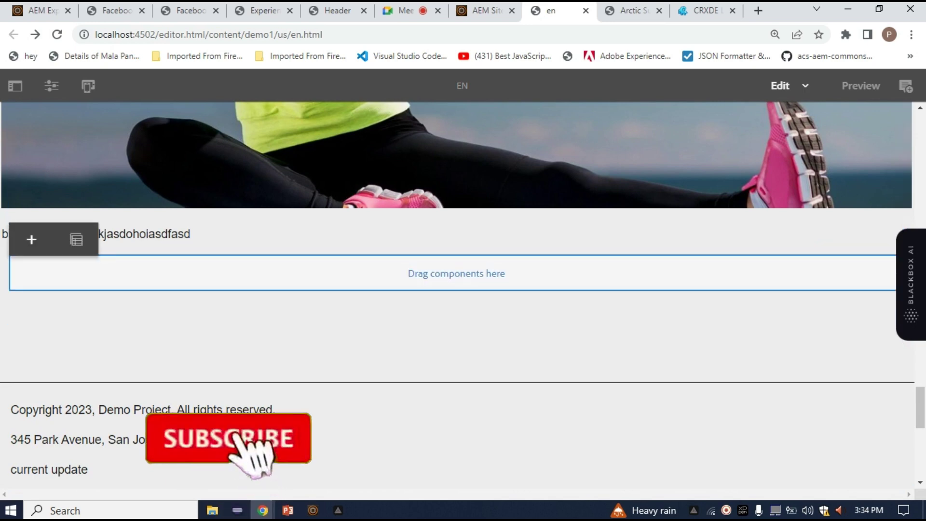
pyautogui.click(31, 240)
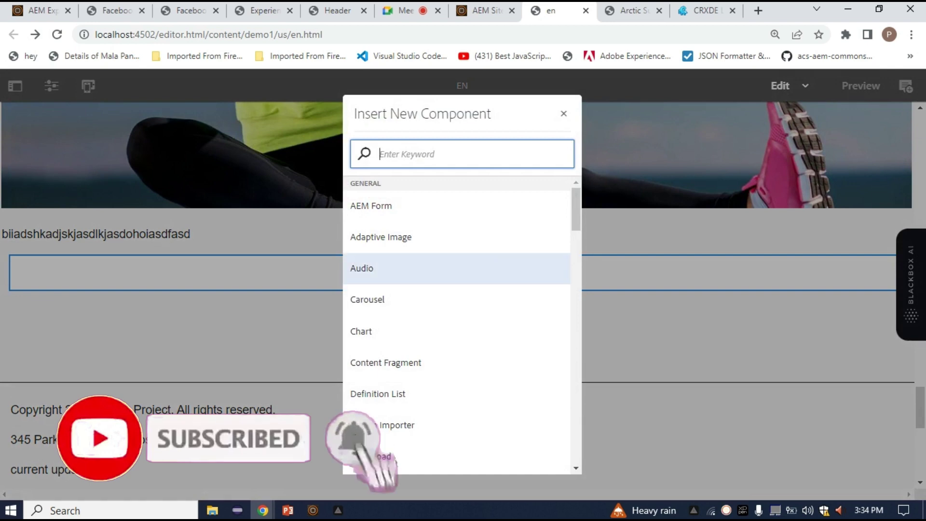
pyautogui.write('layouu')
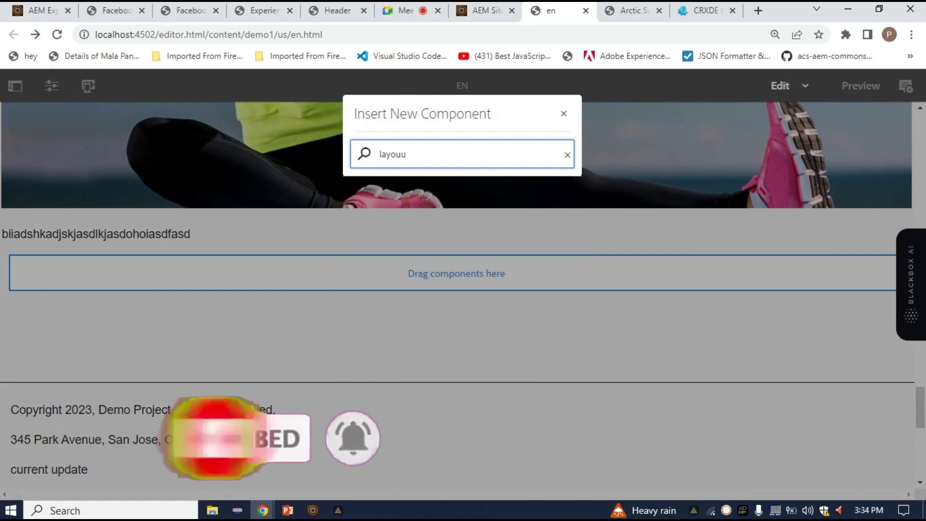
pyautogui.press('BackSpace')
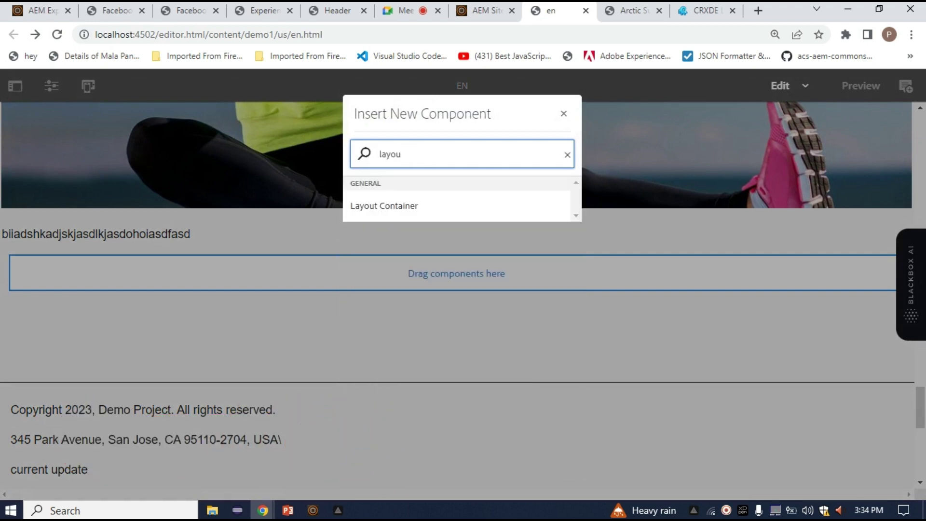
pyautogui.click(383, 205)
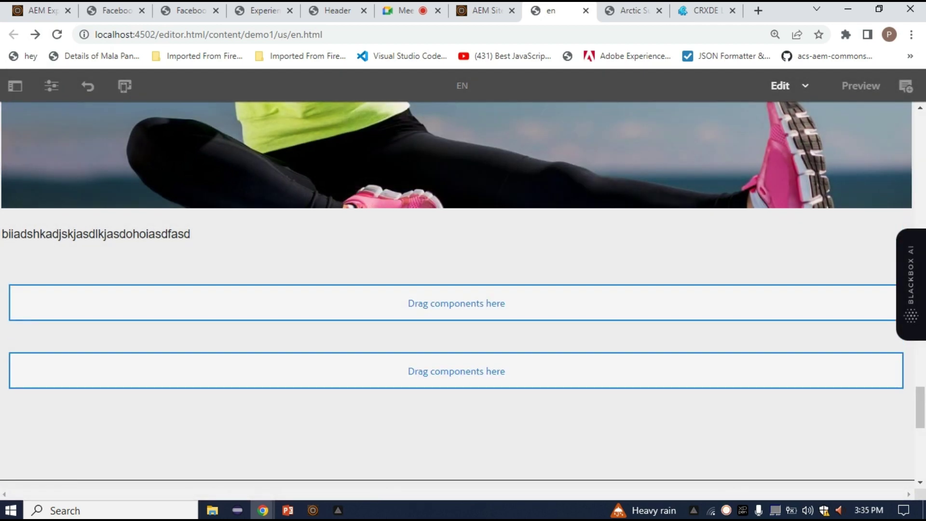
pyautogui.click(455, 302)
pyautogui.click(456, 336)
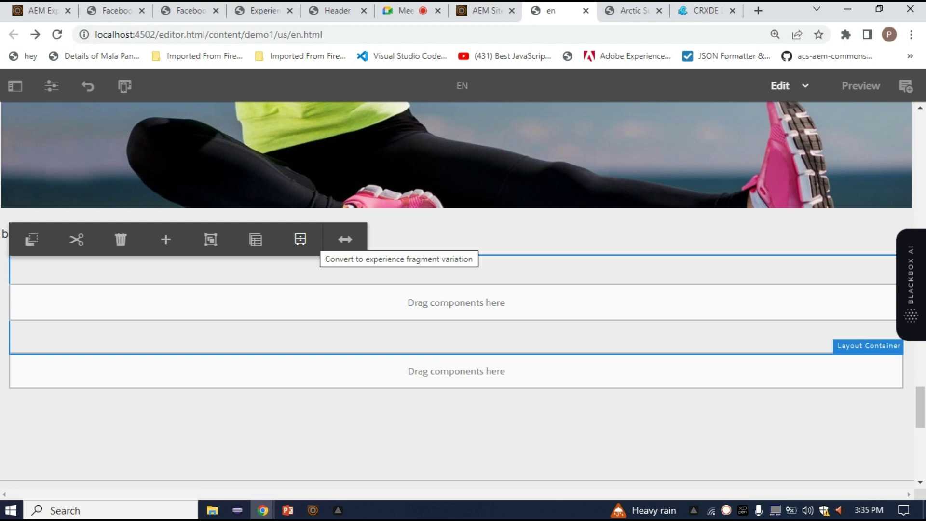
# Add a Teaser component inside the new layout container
pyautogui.click(455, 303)
pyautogui.click(31, 269)
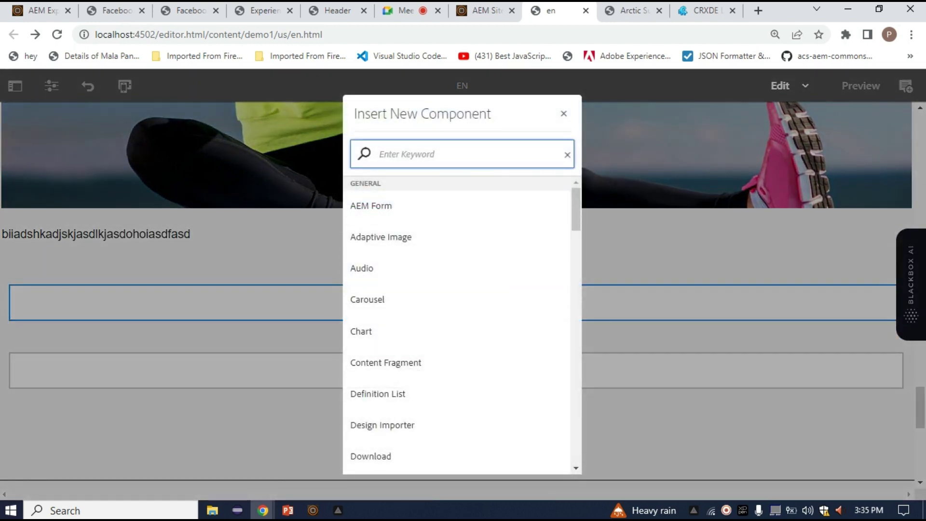
pyautogui.write('teas')
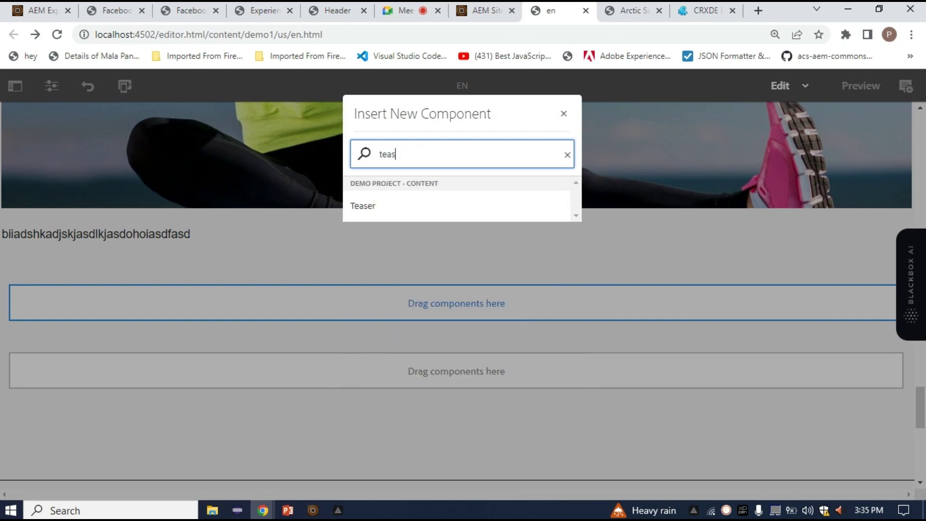
pyautogui.click(363, 205)
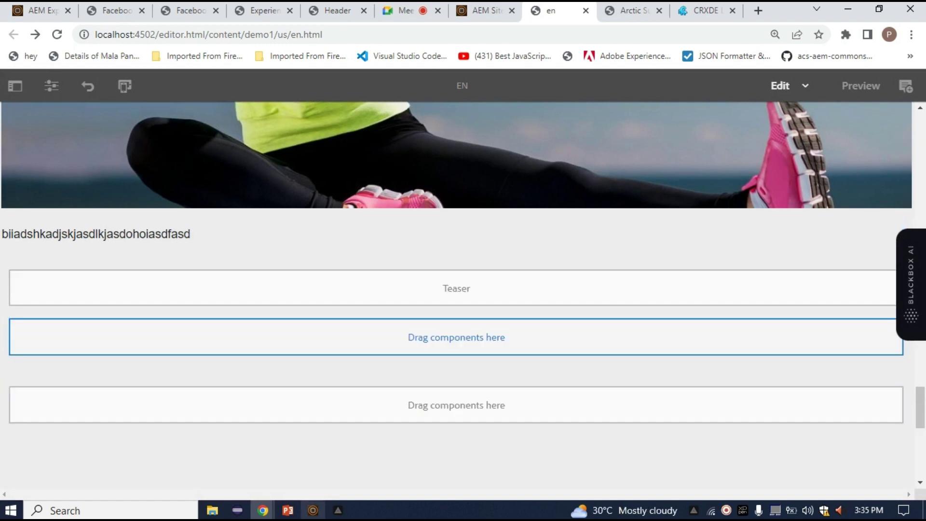
# Add two more Teaser components below the first one in the same layout container
pyautogui.click(455, 355)
pyautogui.click(456, 322)
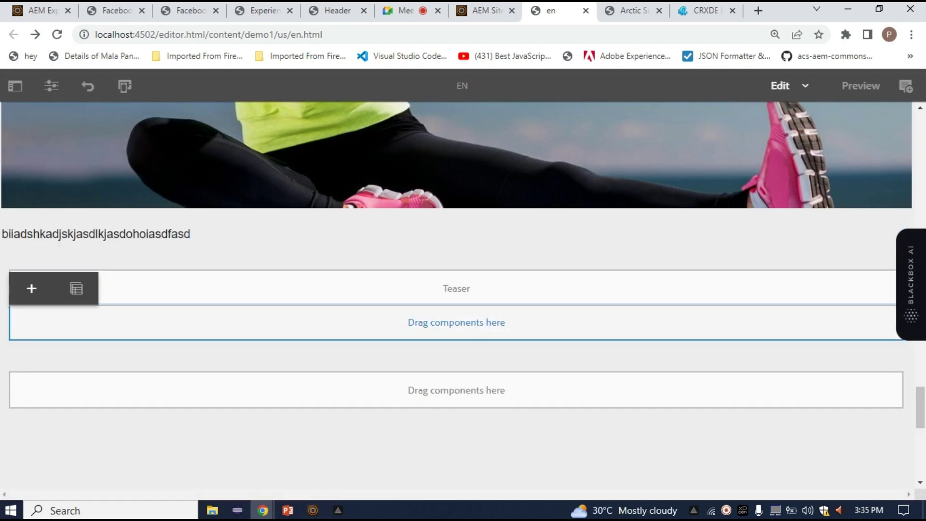
pyautogui.click(31, 288)
pyautogui.write('tea')
pyautogui.press('Down')
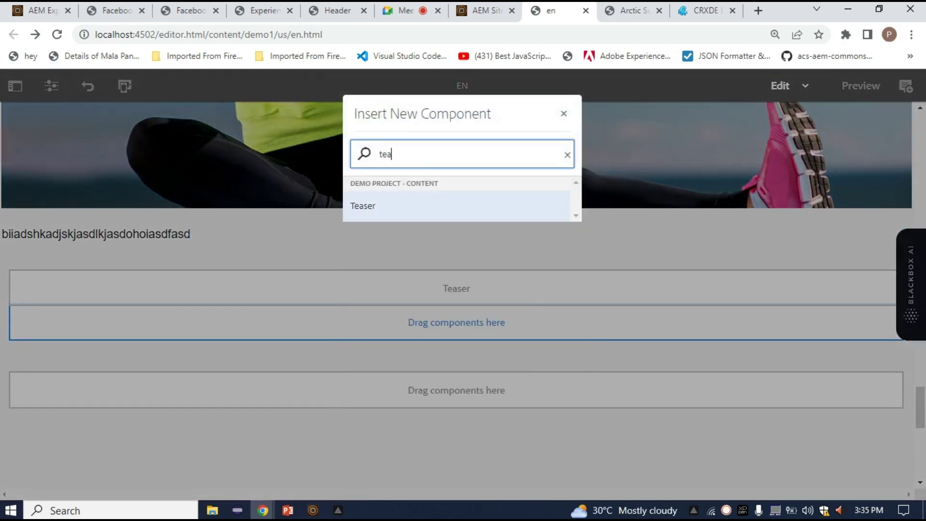
pyautogui.press('Return')
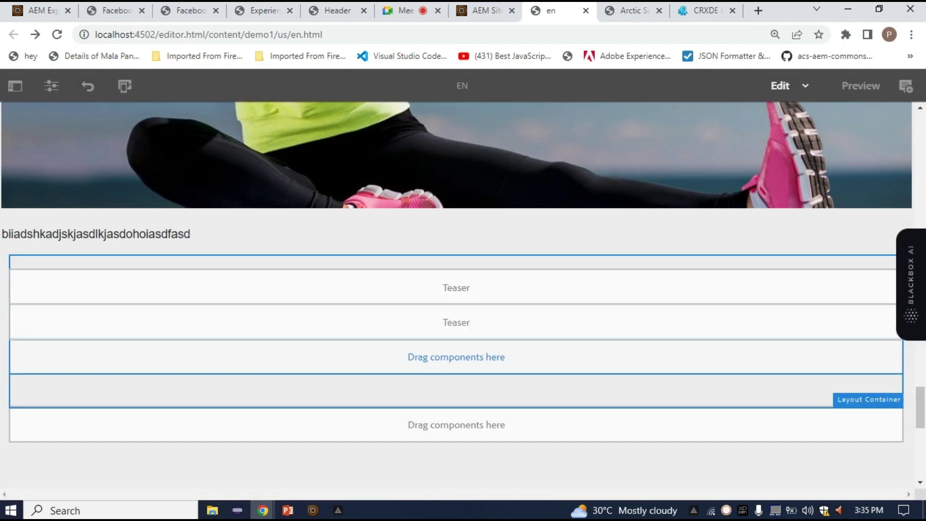
pyautogui.click(32, 323)
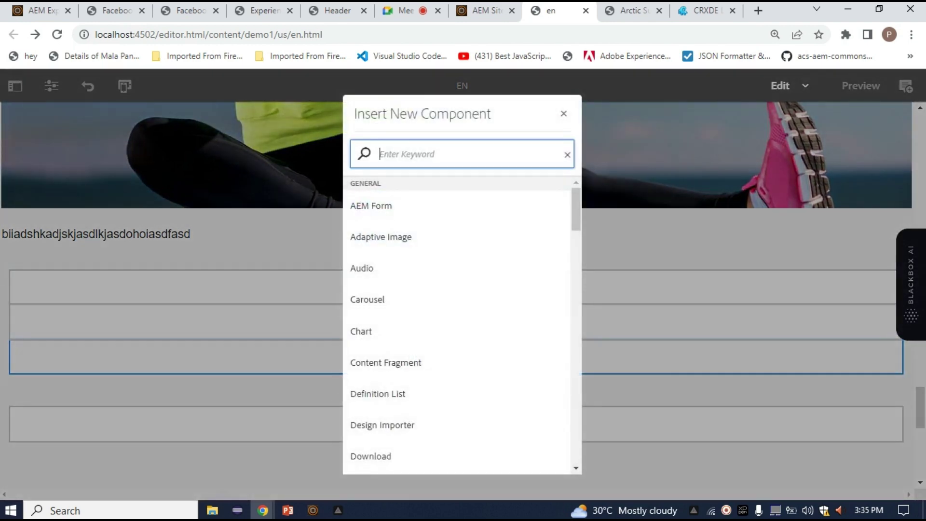
pyautogui.write('tea')
pyautogui.press('Down')
pyautogui.press('Return')
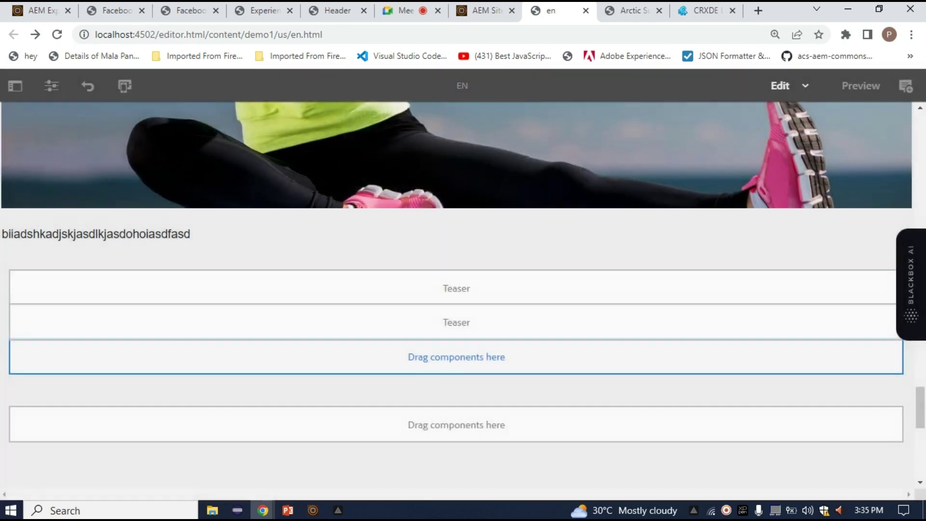
# Configure the first teaser with the image asset hiking_2.jpg and save its settings
pyautogui.click(32, 288)
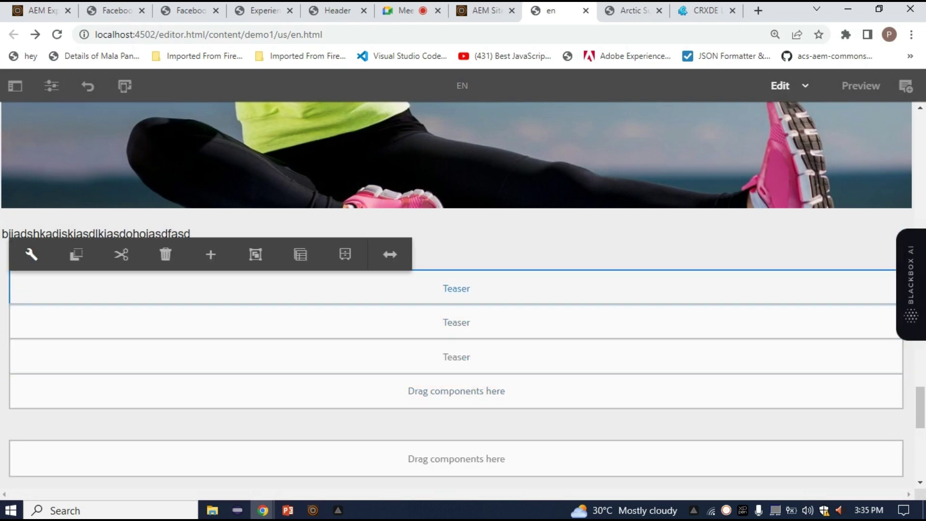
pyautogui.click(31, 254)
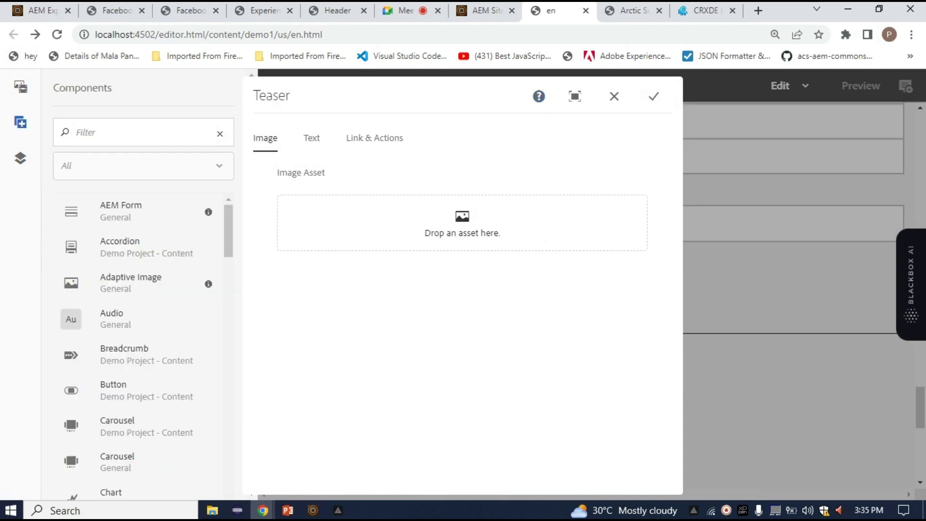
pyautogui.scroll(-9, 138, 314)
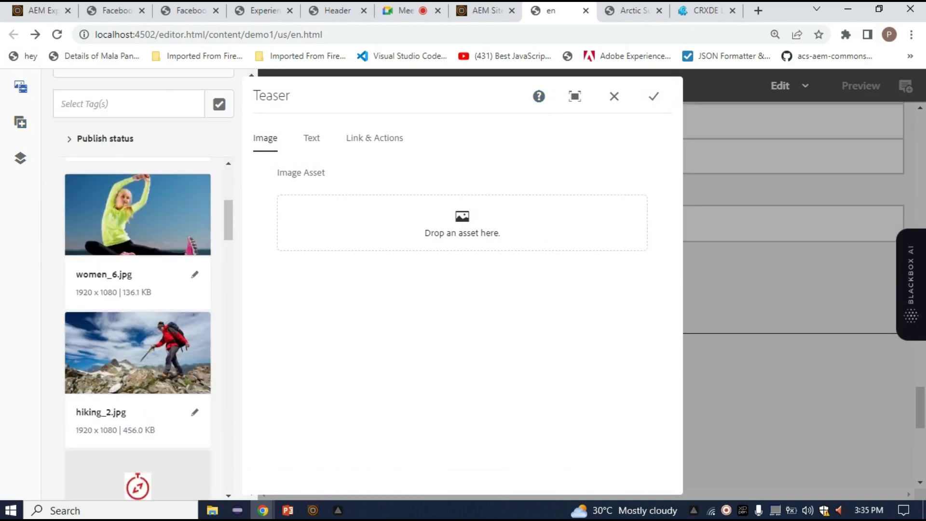
pyautogui.moveTo(137, 352); pyautogui.dragTo(487, 219)
pyautogui.click(652, 96)
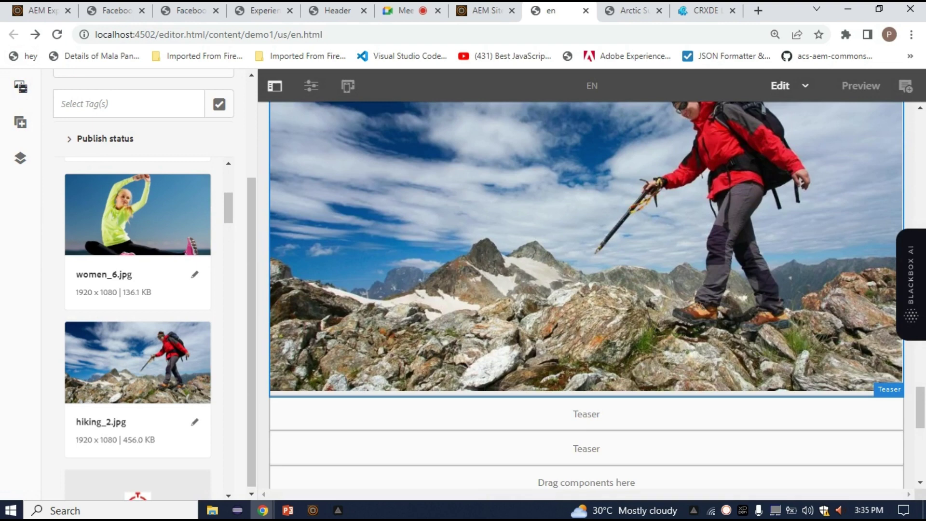
# Assign the hiking_2.jpg image to the second and third teasers in the layout container
pyautogui.click(460, 413)
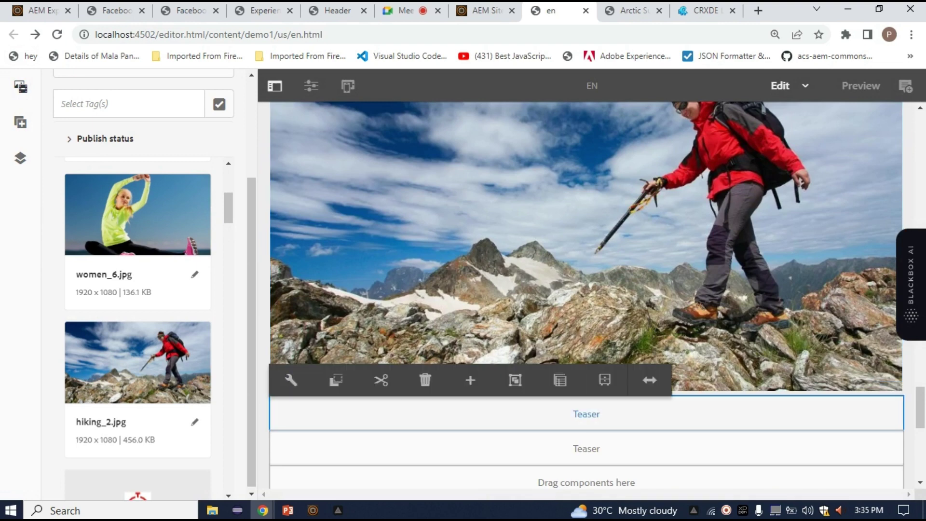
pyautogui.moveTo(137, 362); pyautogui.dragTo(625, 405)
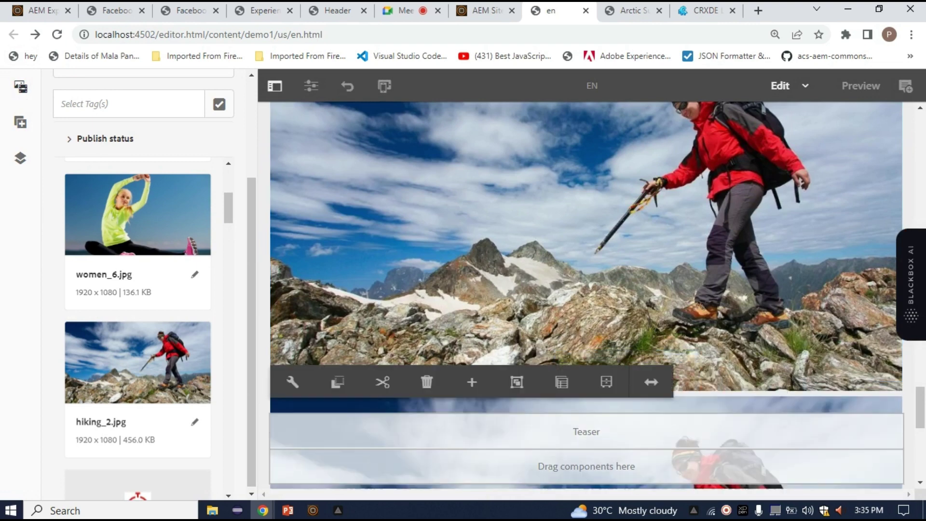
pyautogui.scroll(-2, 586, 295)
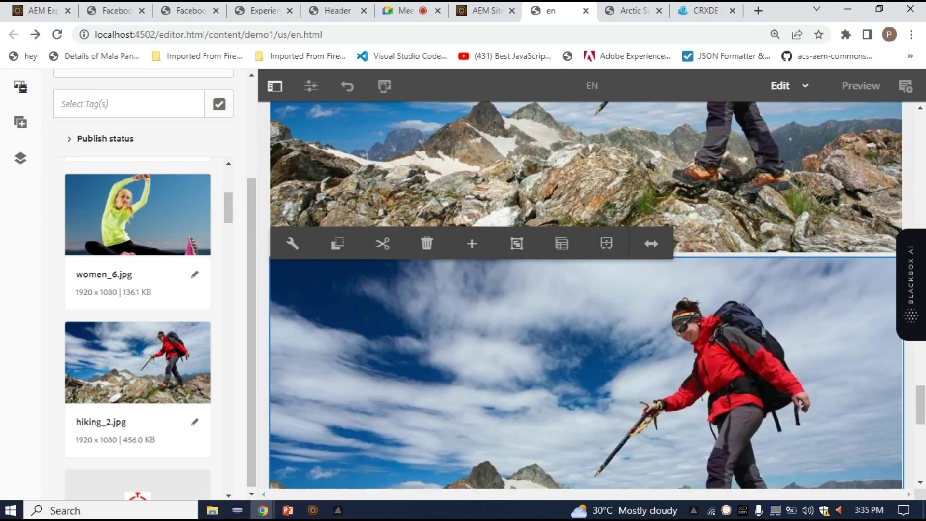
pyautogui.scroll(-6, 586, 295)
pyautogui.moveTo(138, 362); pyautogui.dragTo(562, 223)
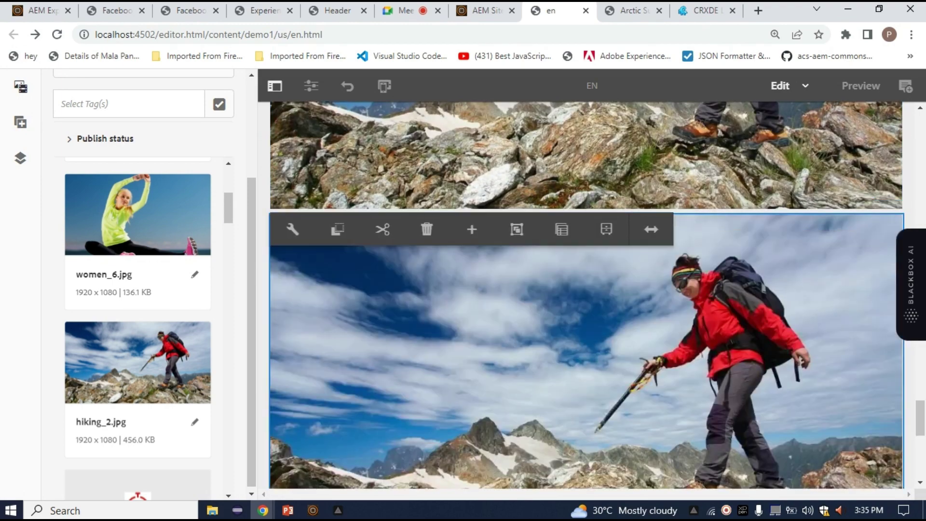
# Switch the page editor to Layout mode and bring up the first teaser for resizing
pyautogui.click(805, 86)
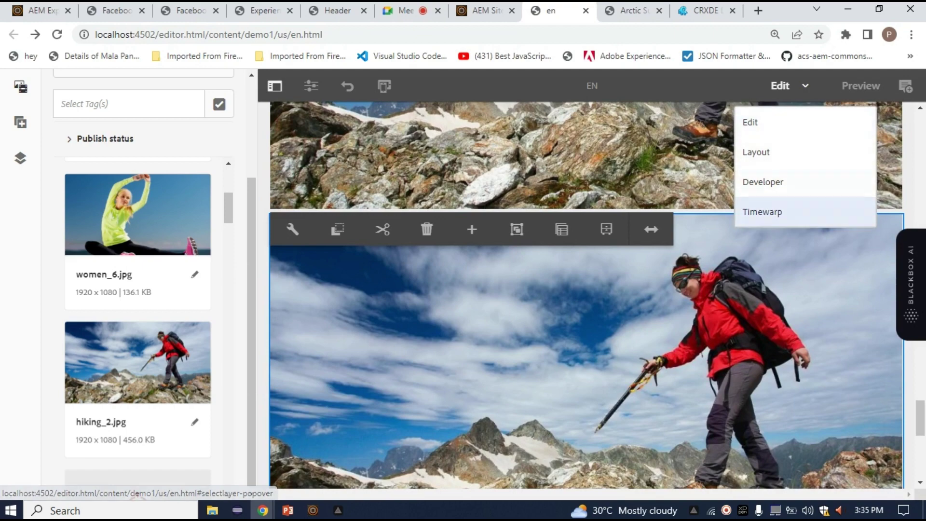
pyautogui.click(755, 152)
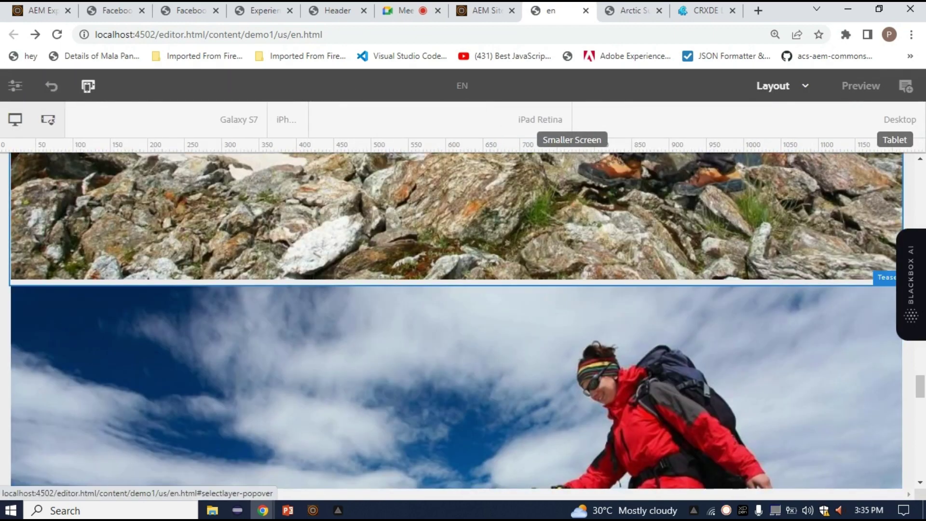
pyautogui.scroll(3, 456, 320)
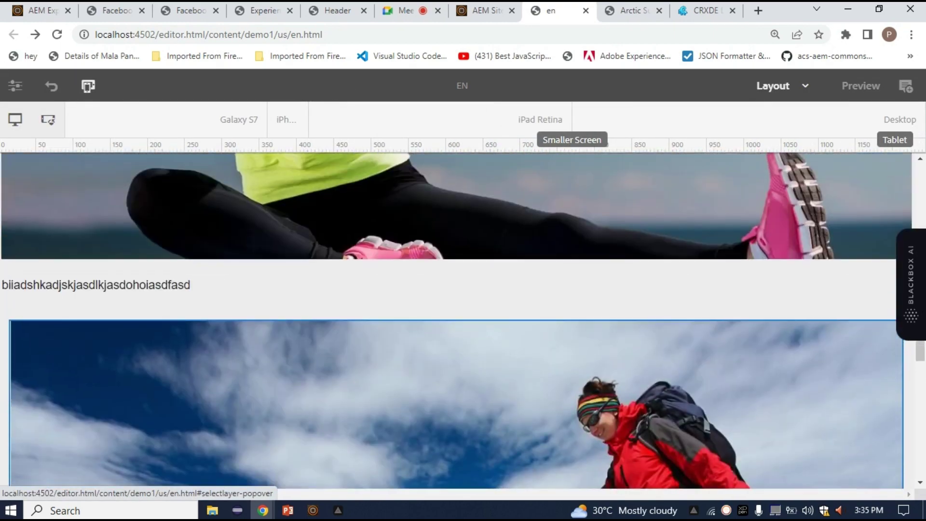
pyautogui.scroll(3, 456, 320)
pyautogui.scroll(-6, 456, 320)
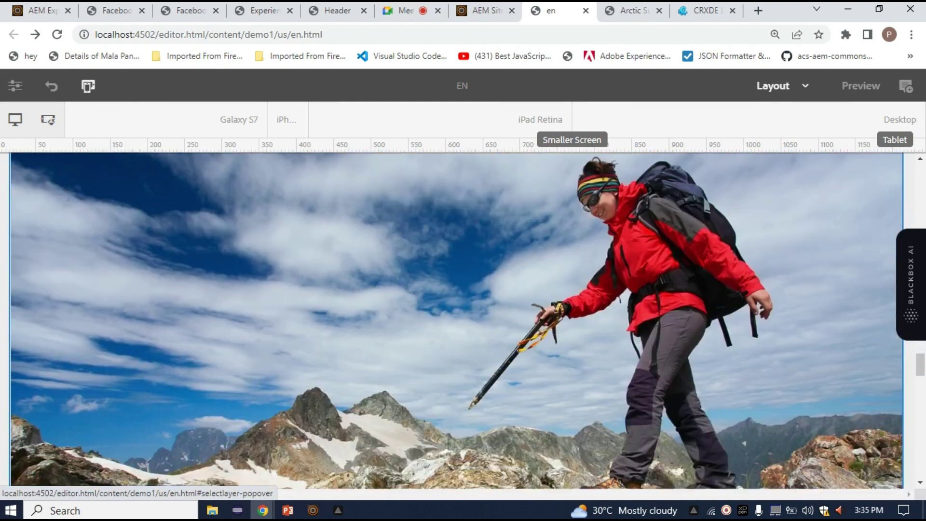
pyautogui.scroll(-2, 456, 321)
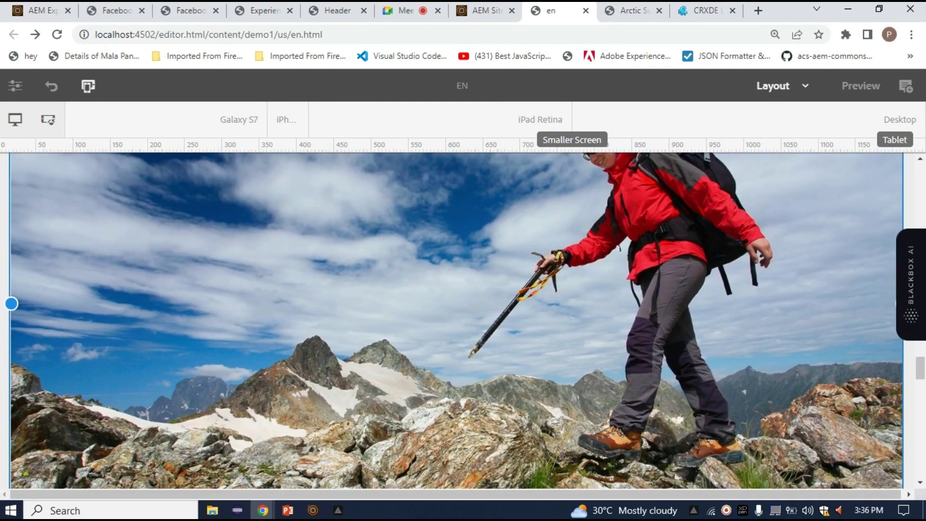
# Try narrowing the first teaser from its left edge, and restore it to the container's full width
pyautogui.moveTo(12, 304); pyautogui.dragTo(383, 303)
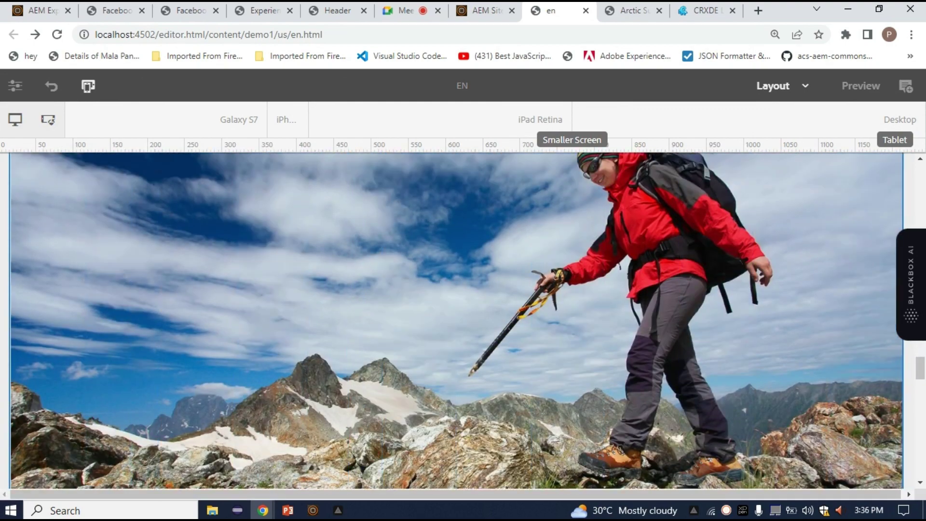
pyautogui.scroll(-3, 455, 320)
pyautogui.scroll(3, 455, 321)
pyautogui.scroll(4, 456, 321)
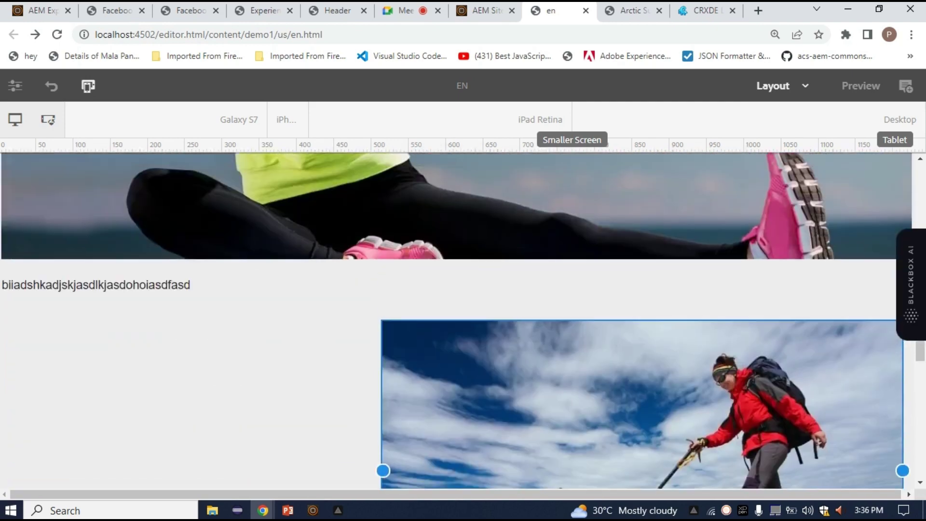
pyautogui.scroll(-3, 455, 320)
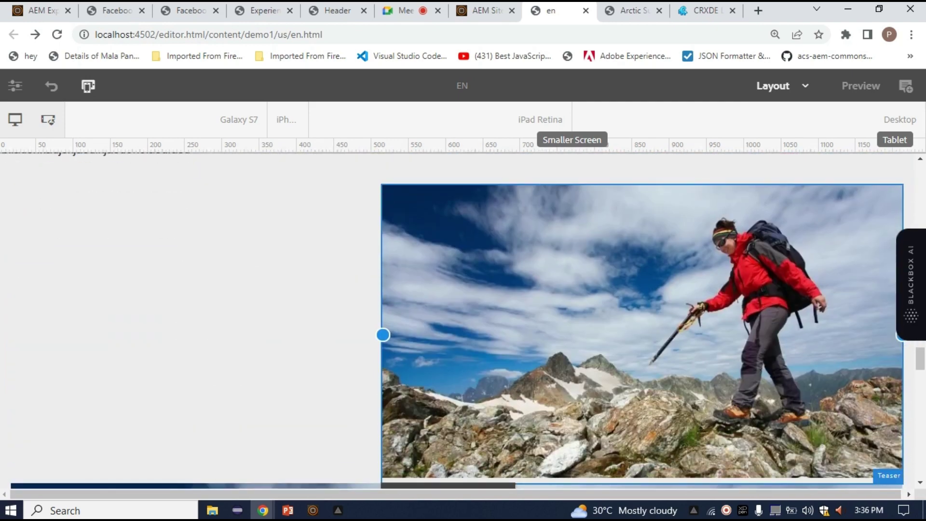
pyautogui.moveTo(383, 335); pyautogui.dragTo(10, 333)
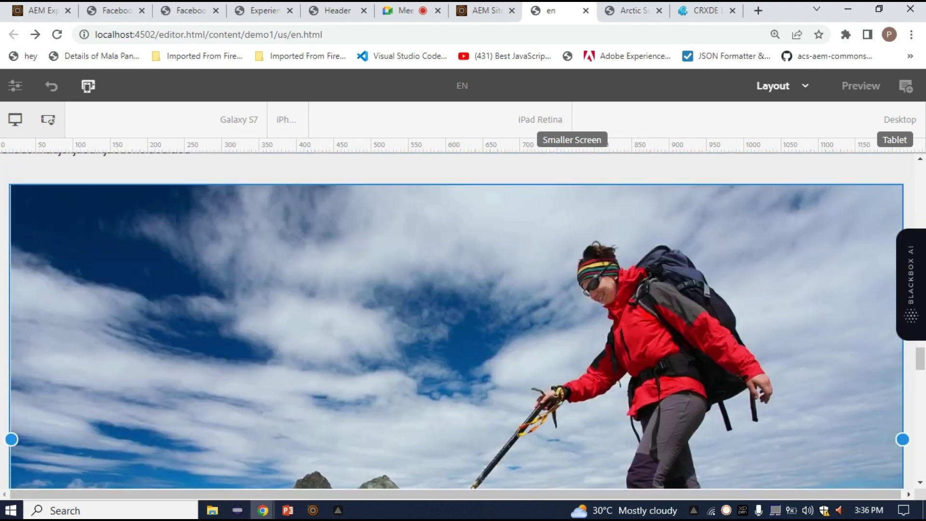
# Resize the first and second teasers from their right edges to one third of the container width each, so they sit side by side
pyautogui.moveTo(902, 438); pyautogui.dragTo(310, 439)
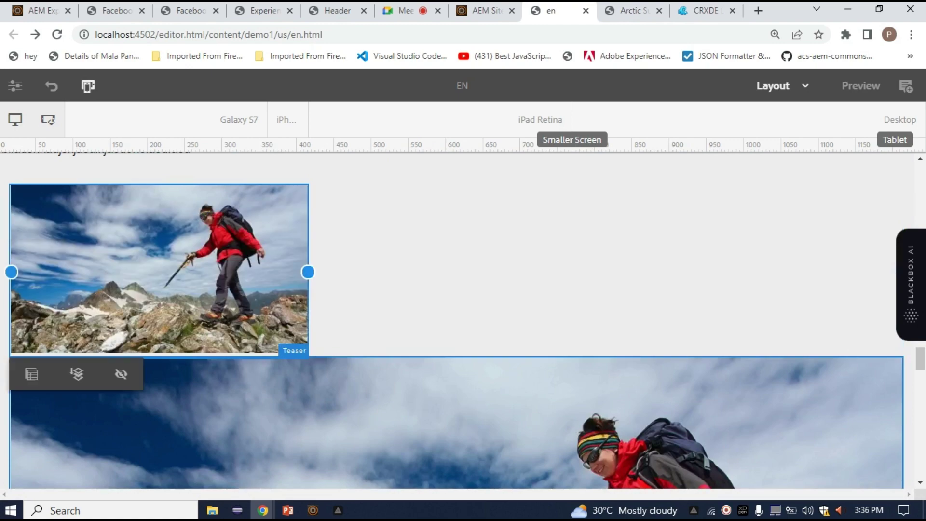
pyautogui.scroll(-3, 456, 354)
pyautogui.click(456, 354)
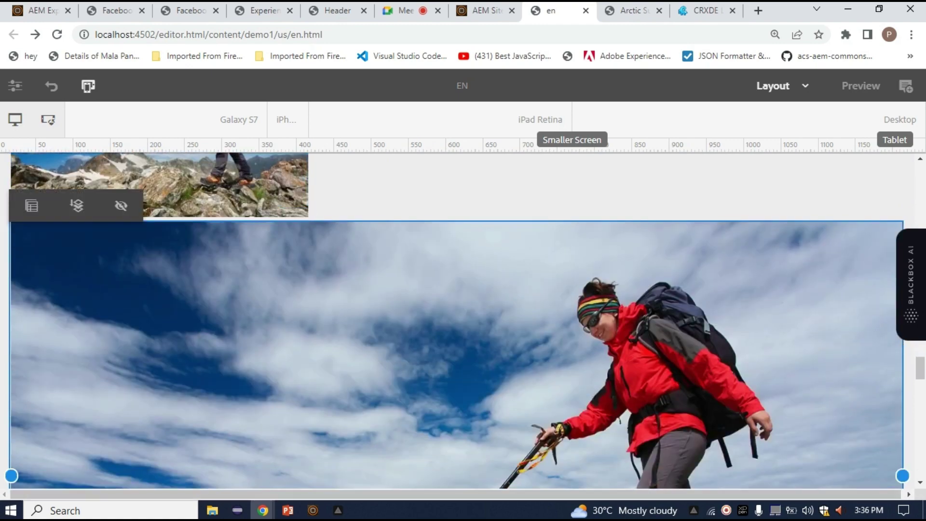
pyautogui.scroll(-3, 455, 321)
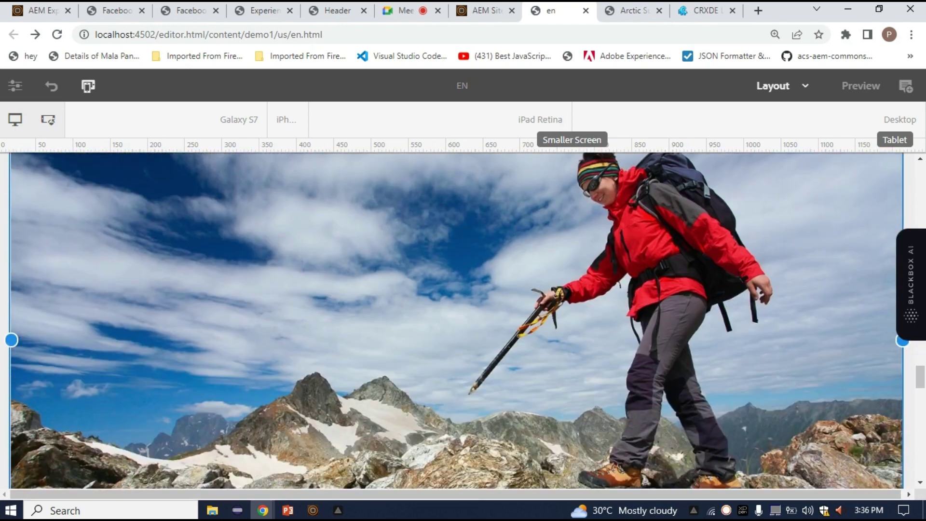
pyautogui.moveTo(902, 340); pyautogui.dragTo(310, 340)
pyautogui.scroll(3, 456, 321)
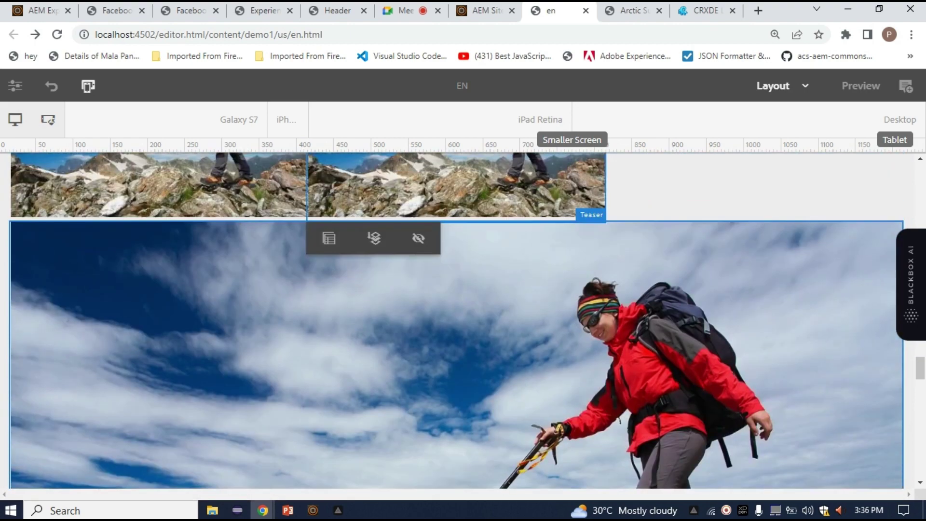
# Resize the third teaser from its right edge to one third of the container width, so all three sit in one row
pyautogui.scroll(6, 456, 321)
pyautogui.scroll(-4, 347, 339)
pyautogui.click(347, 340)
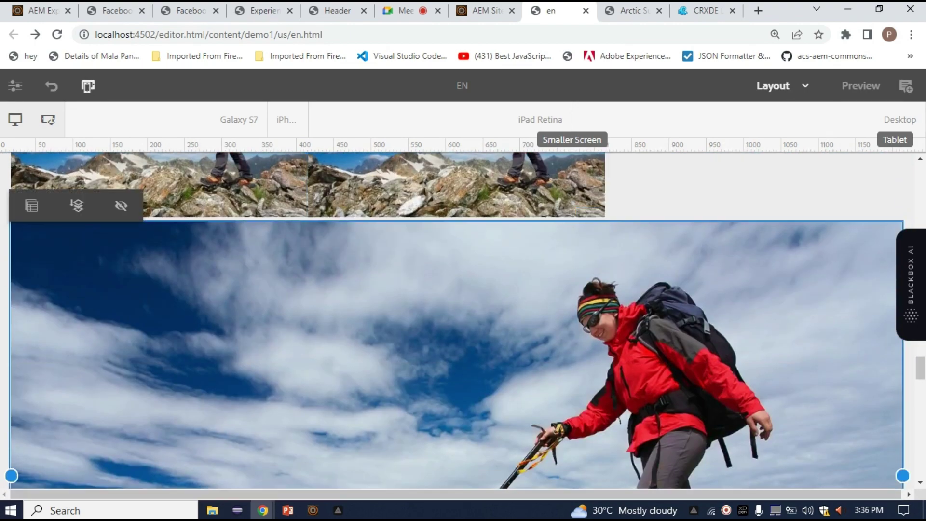
pyautogui.scroll(-2, 347, 339)
pyautogui.moveTo(902, 339); pyautogui.dragTo(308, 339)
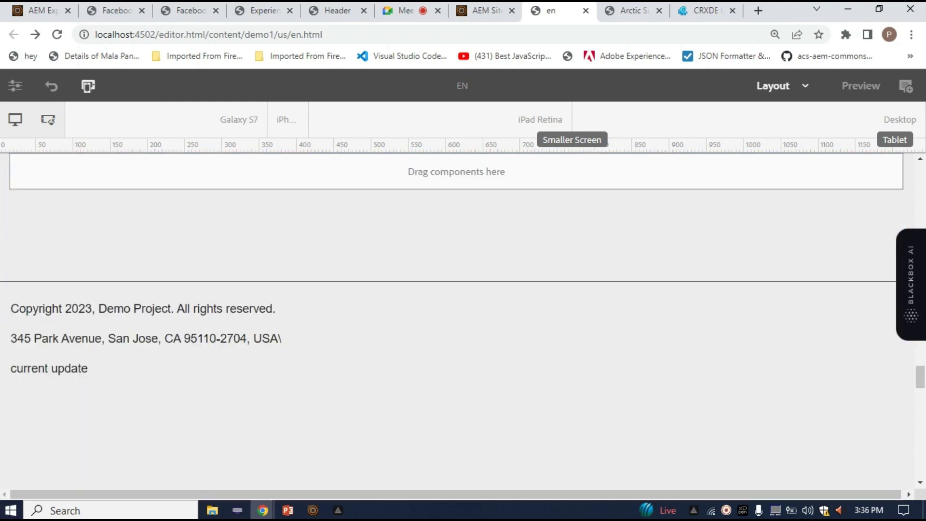
pyautogui.scroll(4, 715, 374)
pyautogui.click(455, 272)
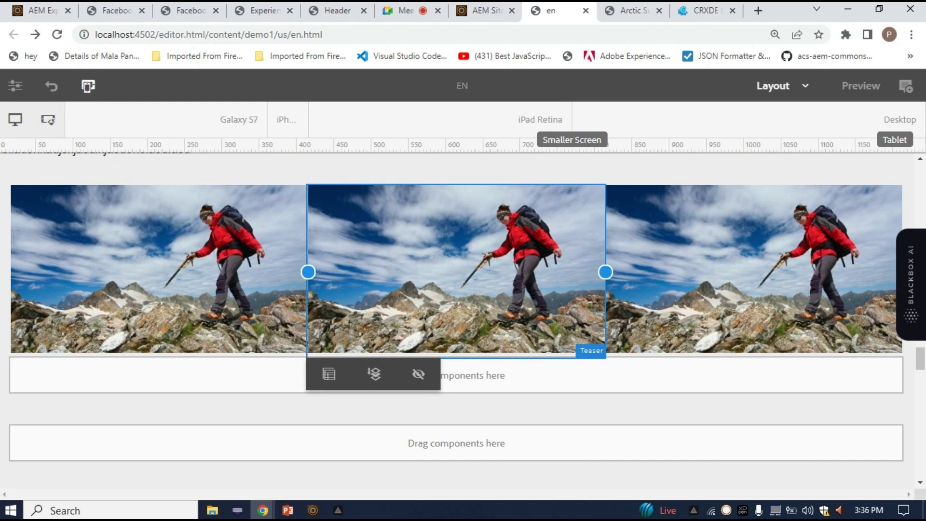
# Turn off the device emulator and return the page editor to Edit mode
pyautogui.click(88, 86)
pyautogui.click(805, 86)
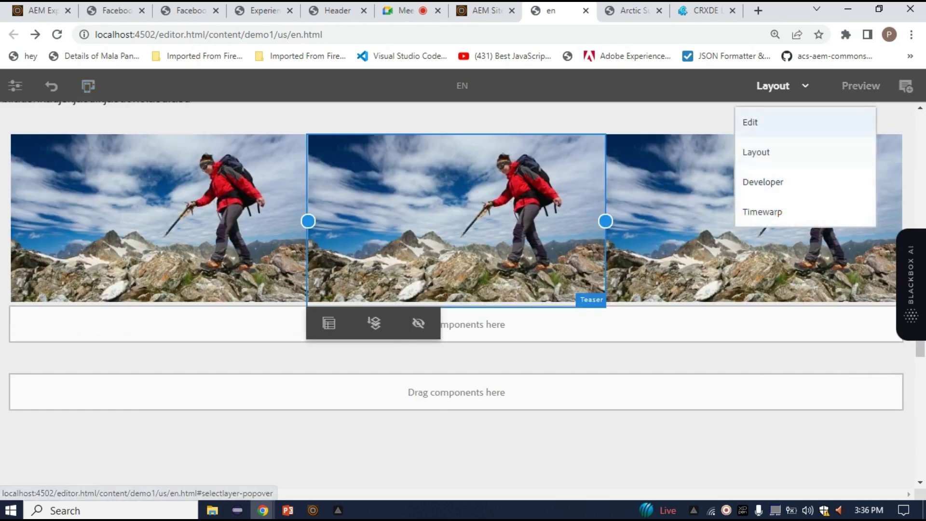
pyautogui.click(751, 122)
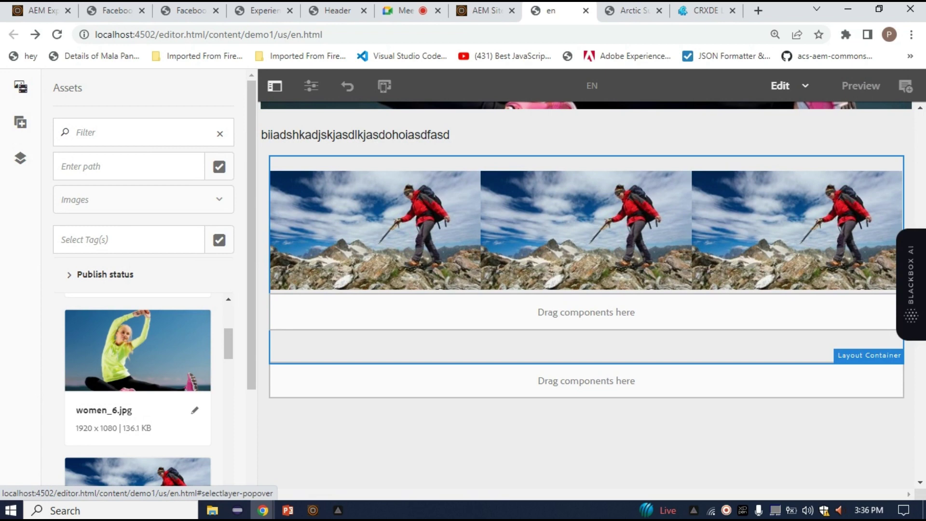
# Start converting the teasers' layout container to a new experience fragment, with julyxf under Experience Fragments as the parent path
pyautogui.click(386, 164)
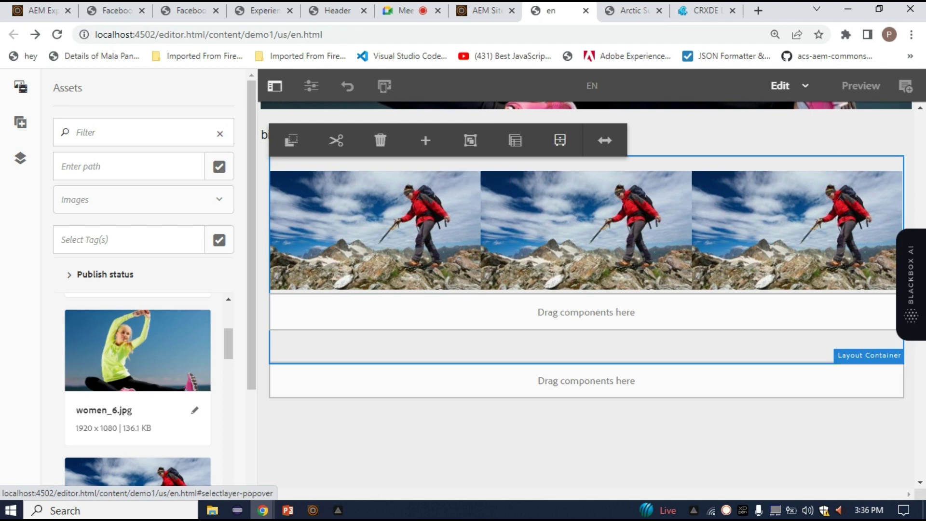
pyautogui.click(560, 140)
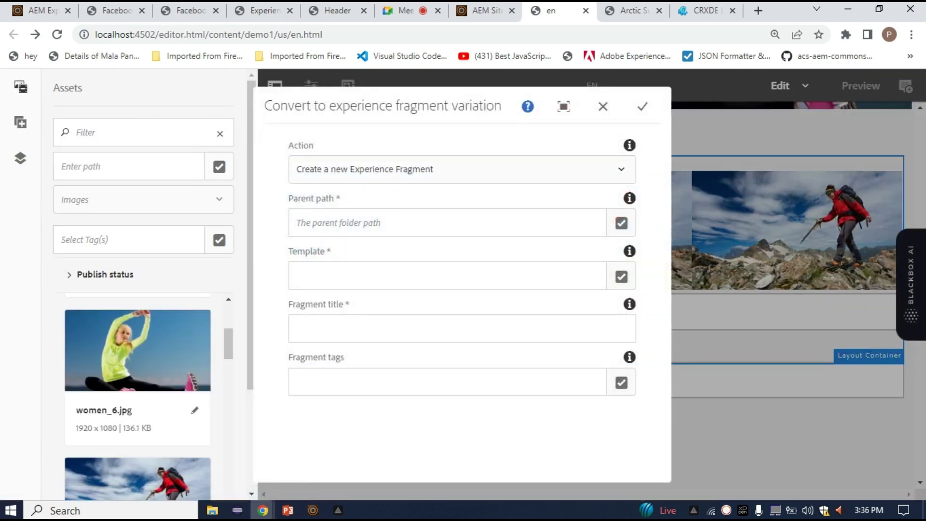
pyautogui.click(448, 223)
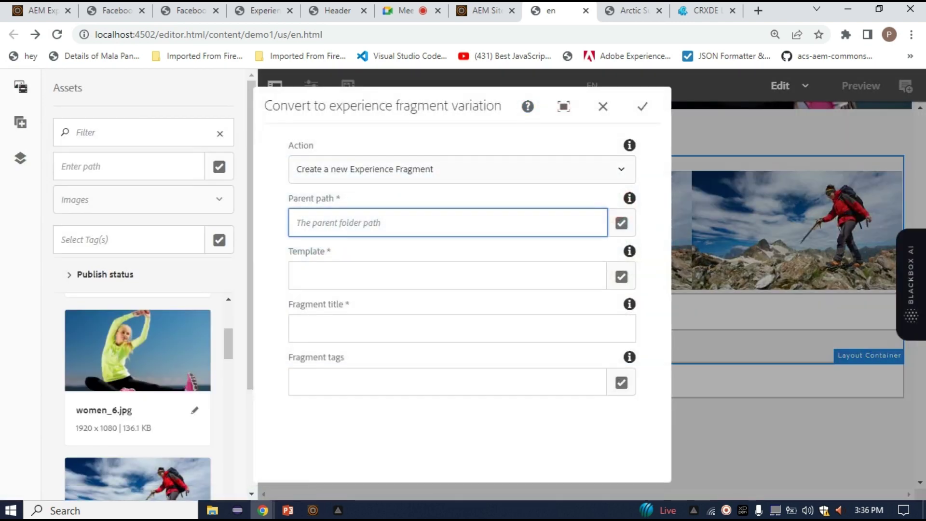
pyautogui.moveTo(288, 198); pyautogui.dragTo(335, 198)
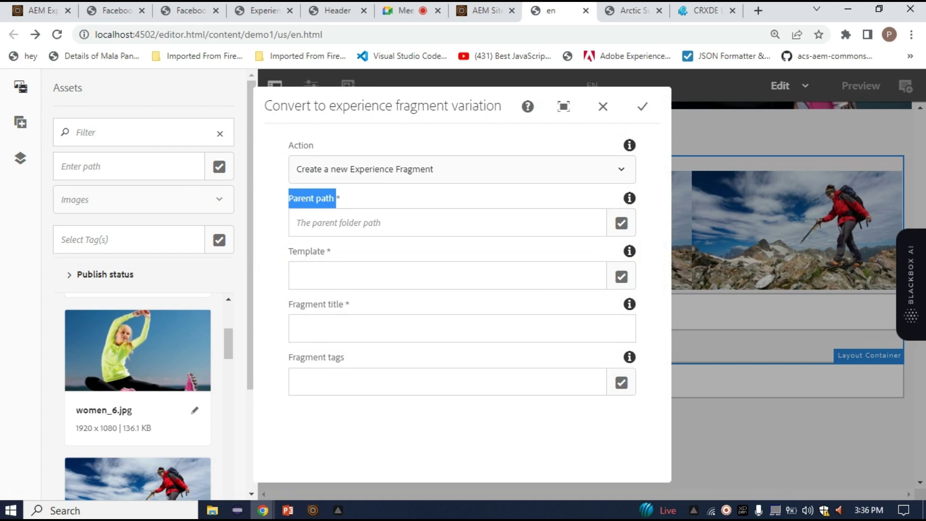
pyautogui.click(621, 223)
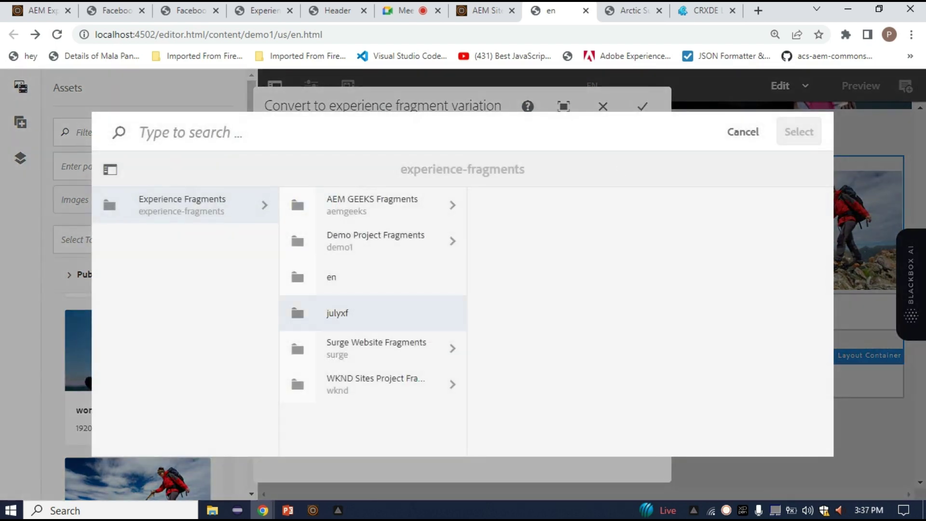
pyautogui.click(297, 313)
pyautogui.click(799, 132)
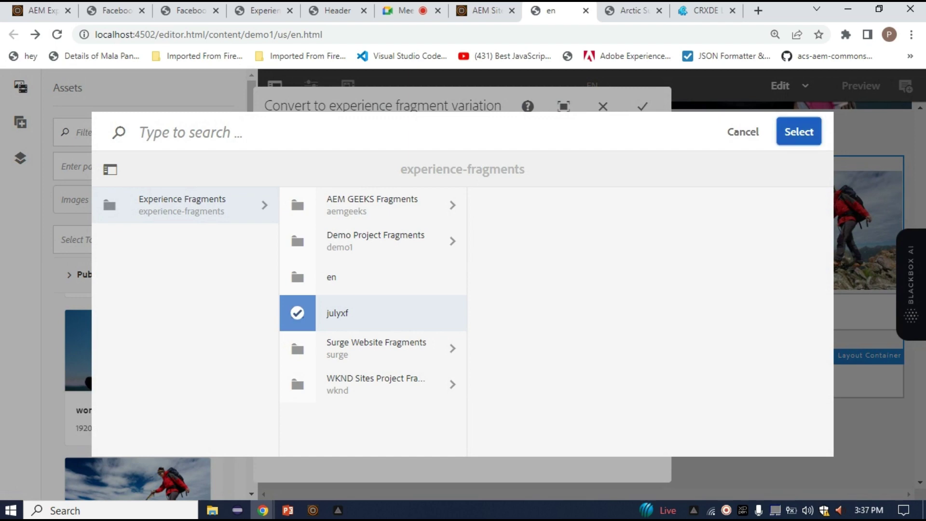
# Choose the We.Retail Experience Fragment Web Variation template for the new fragment
pyautogui.click(297, 275)
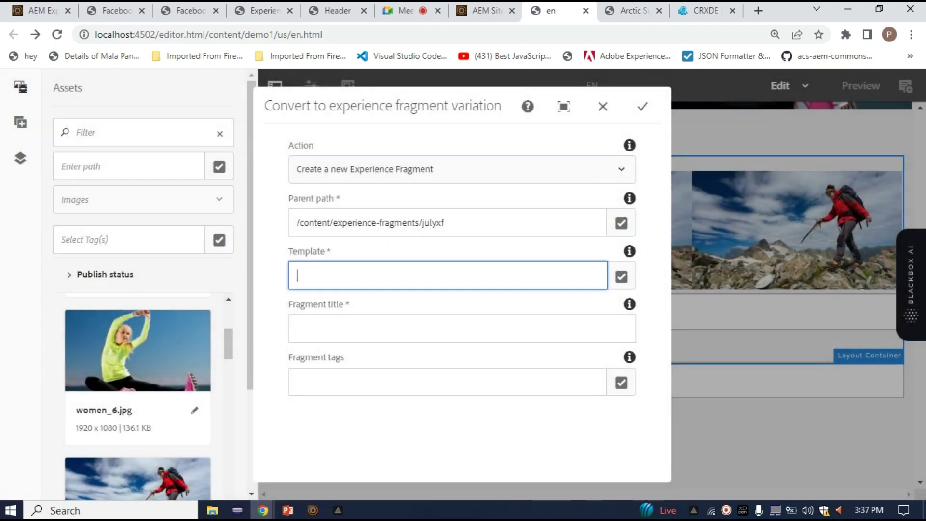
pyautogui.click(621, 276)
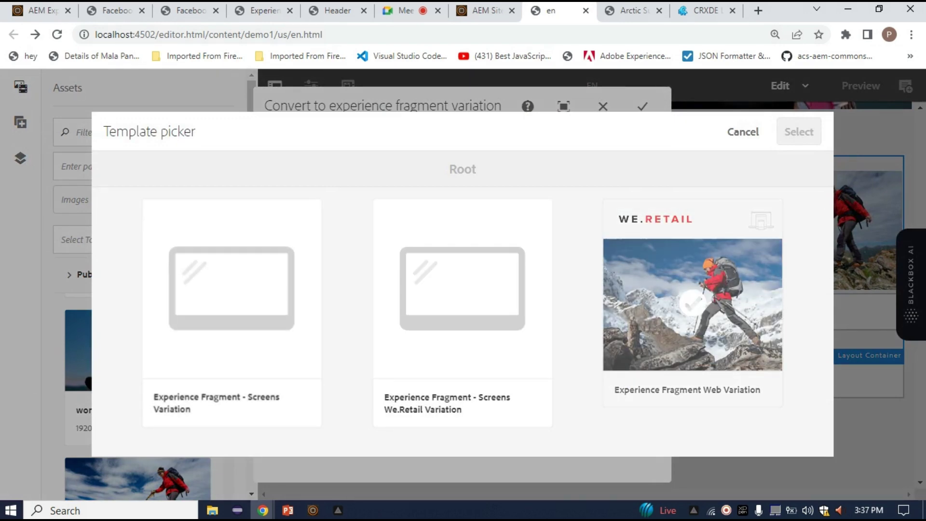
pyautogui.click(692, 303)
pyautogui.click(799, 131)
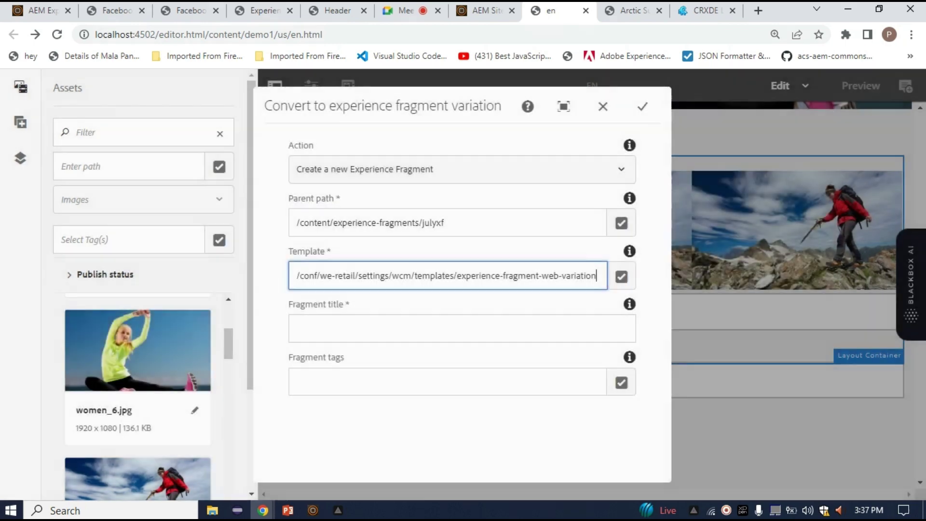
# Title the new fragment convertingxf and confirm the conversion
pyautogui.click(297, 328)
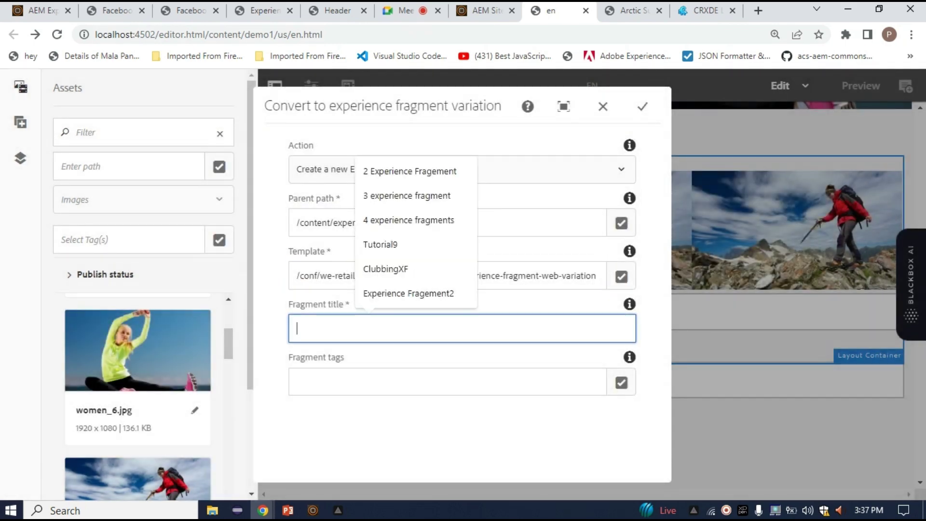
pyautogui.write('converti')
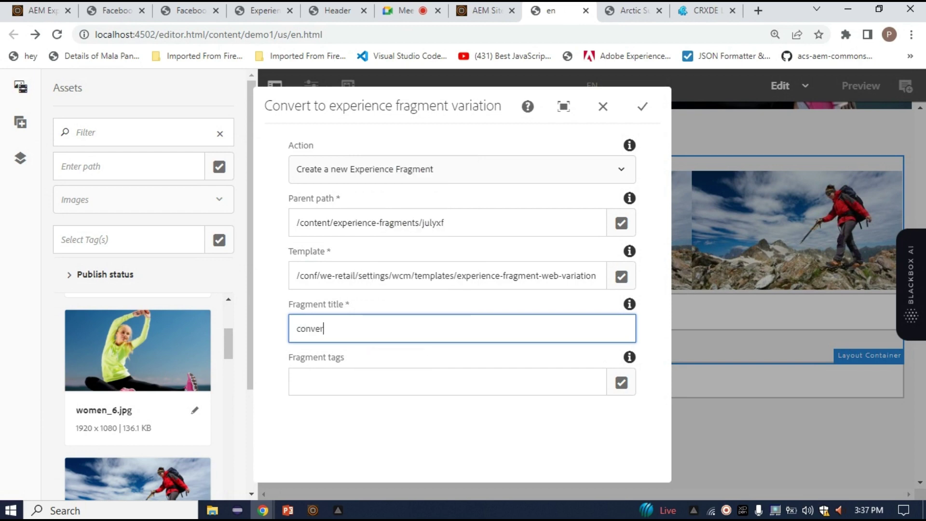
pyautogui.write('ngxf')
pyautogui.press('Return')
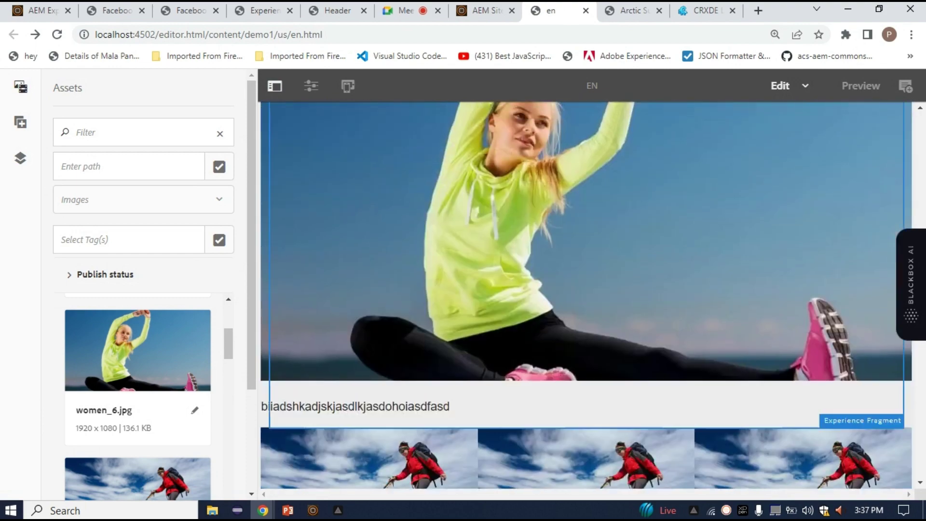
# Hide the side panel and insert an Experience Fragment component in the empty area below the converted teaser row
pyautogui.hotkey('ctrl', 'space')
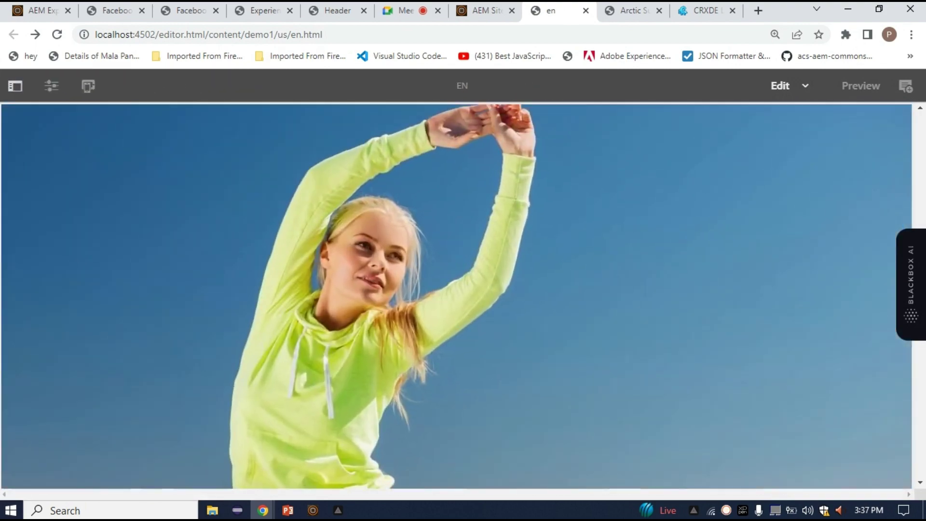
pyautogui.scroll(-10, 456, 295)
pyautogui.click(456, 177)
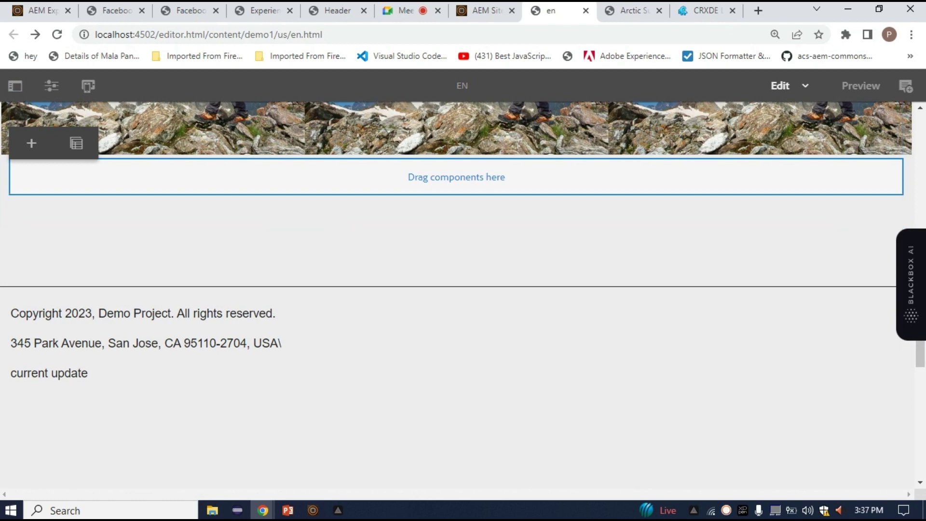
pyautogui.scroll(3, 308, 208)
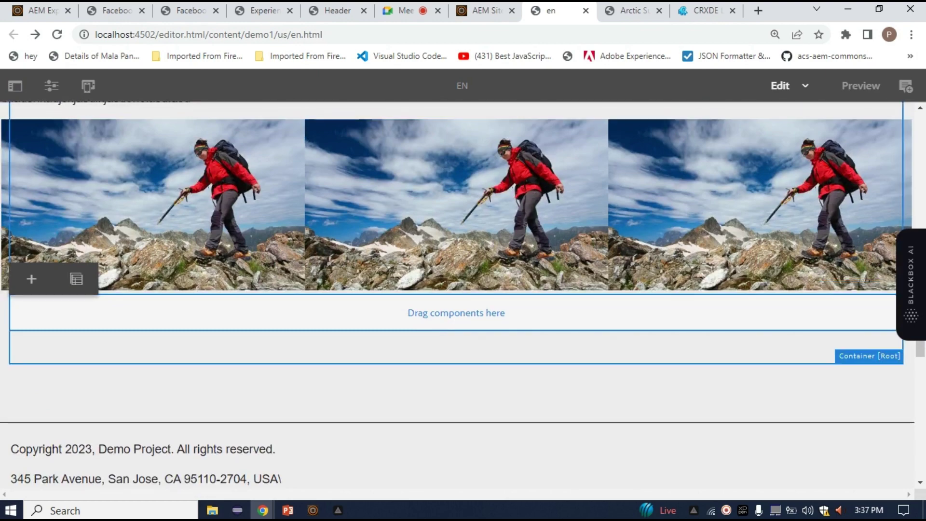
pyautogui.click(31, 279)
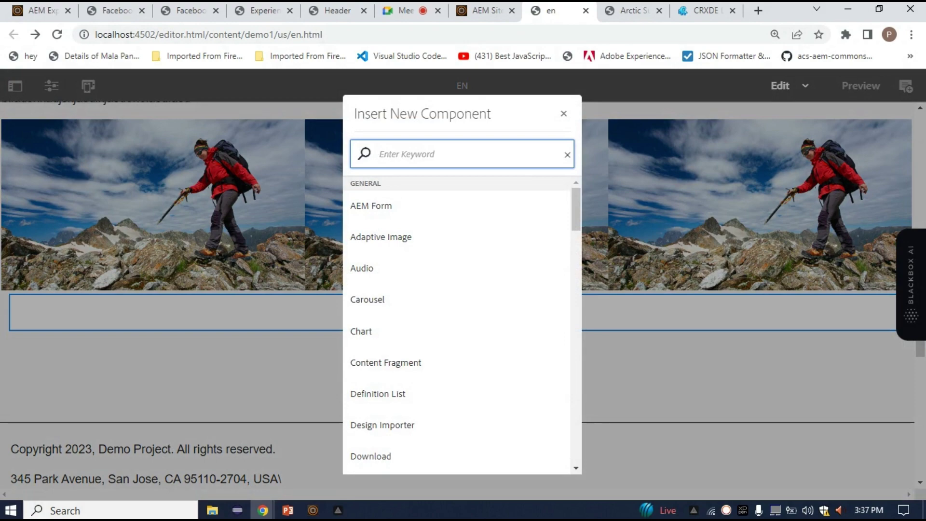
pyautogui.write('ex')
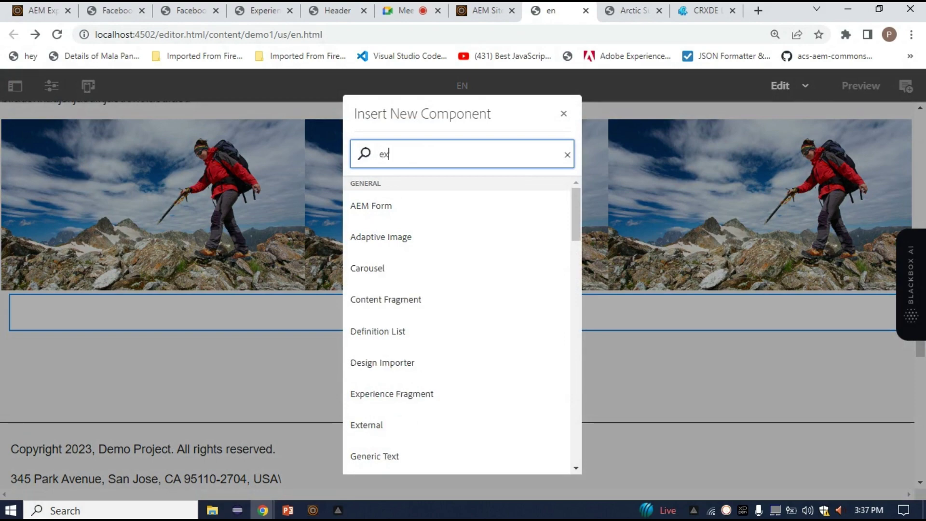
pyautogui.click(392, 358)
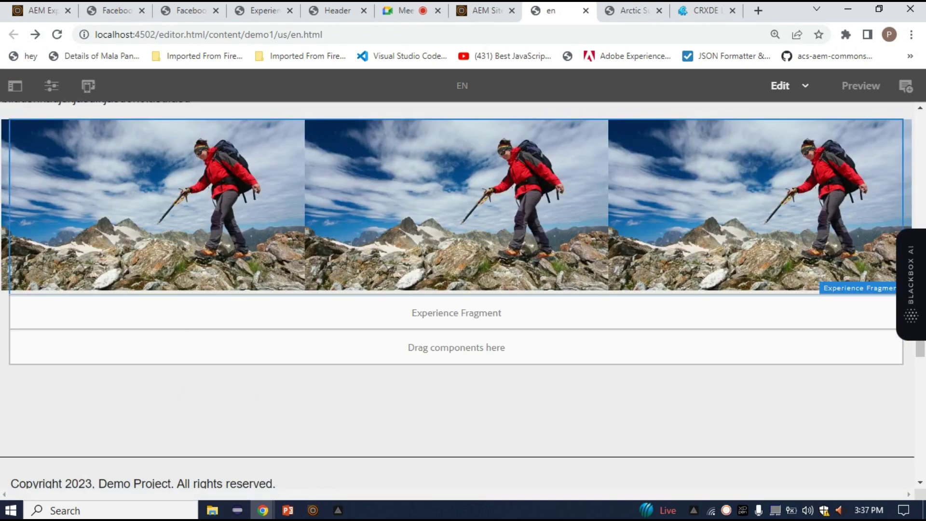
# Set the new component's variation to /content/experience-fragments/julyxf/convertingxf/convertingxf and save its options
pyautogui.click(145, 312)
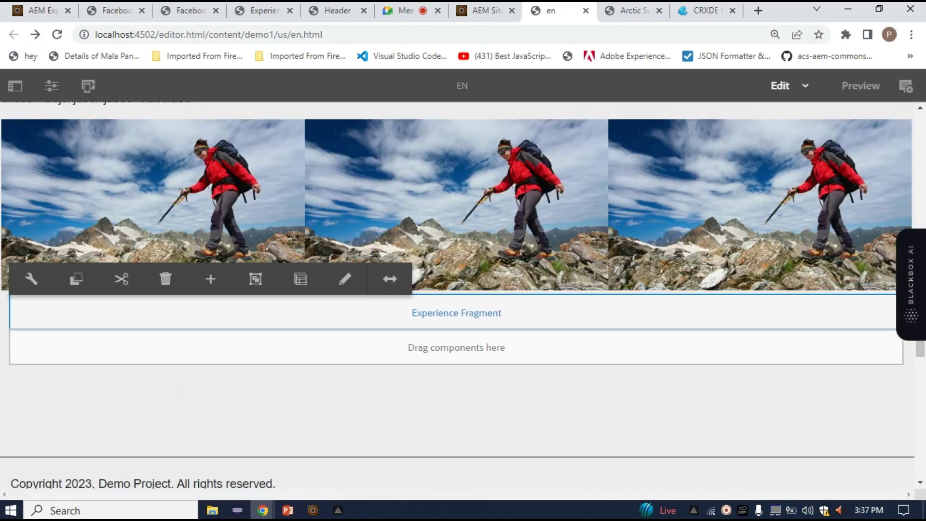
pyautogui.click(31, 278)
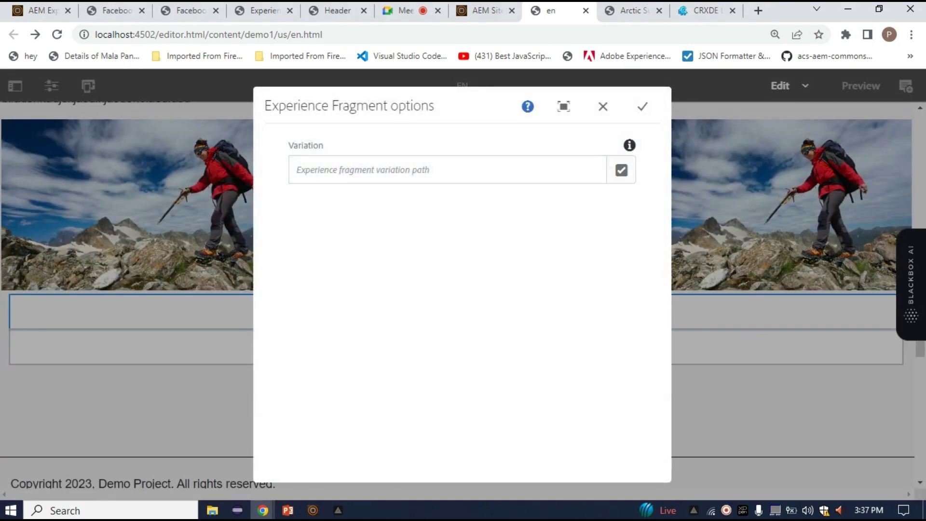
pyautogui.click(621, 169)
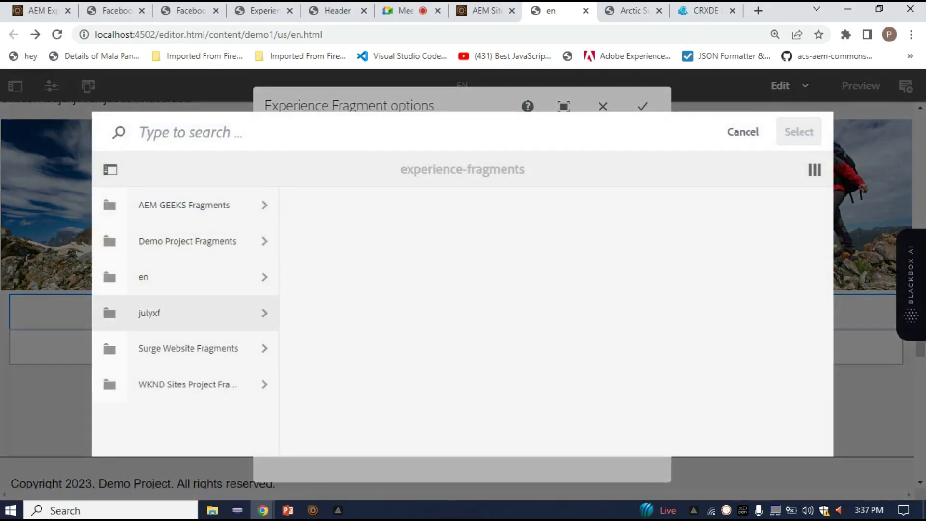
pyautogui.click(185, 313)
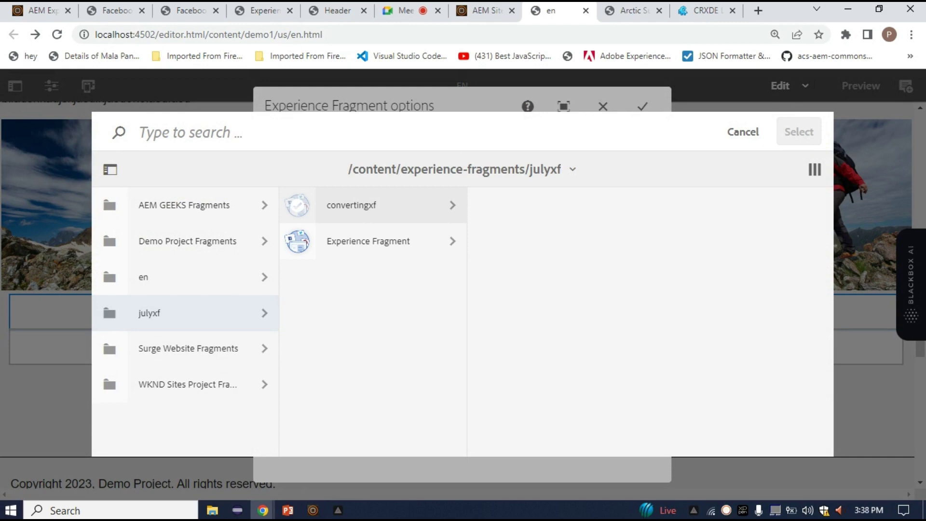
pyautogui.click(351, 205)
pyautogui.click(485, 205)
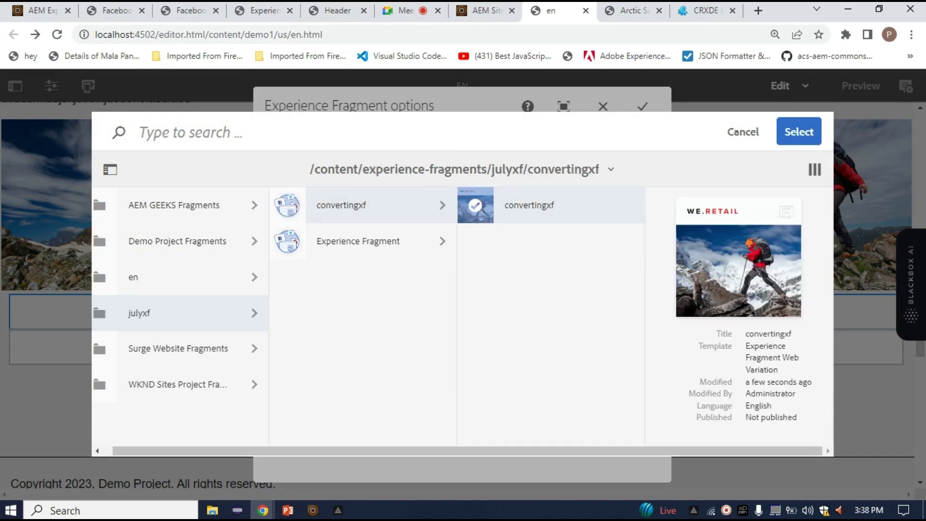
pyautogui.click(798, 131)
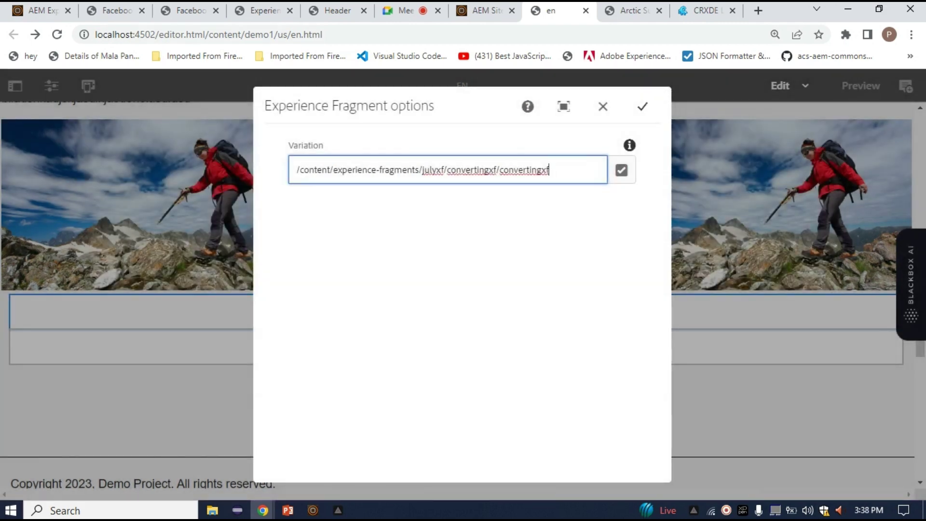
pyautogui.click(641, 106)
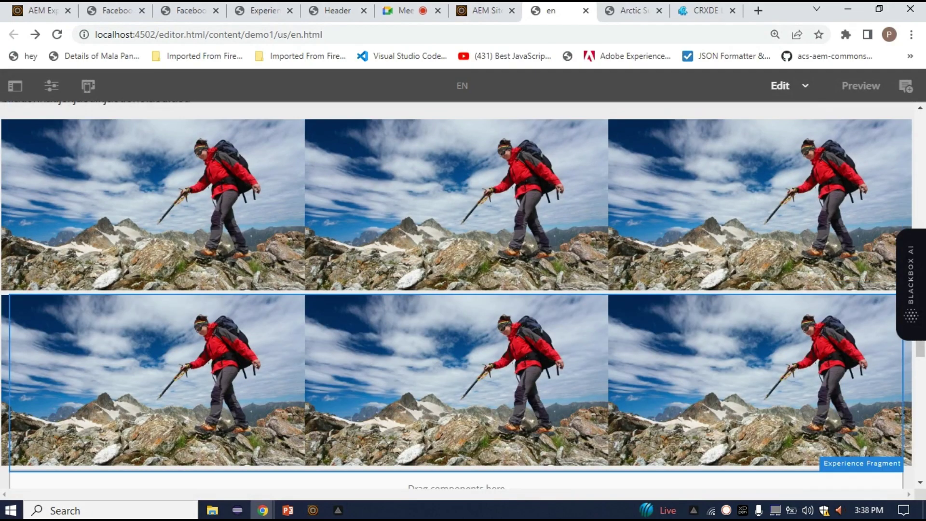
pyautogui.scroll(-3, 458, 294)
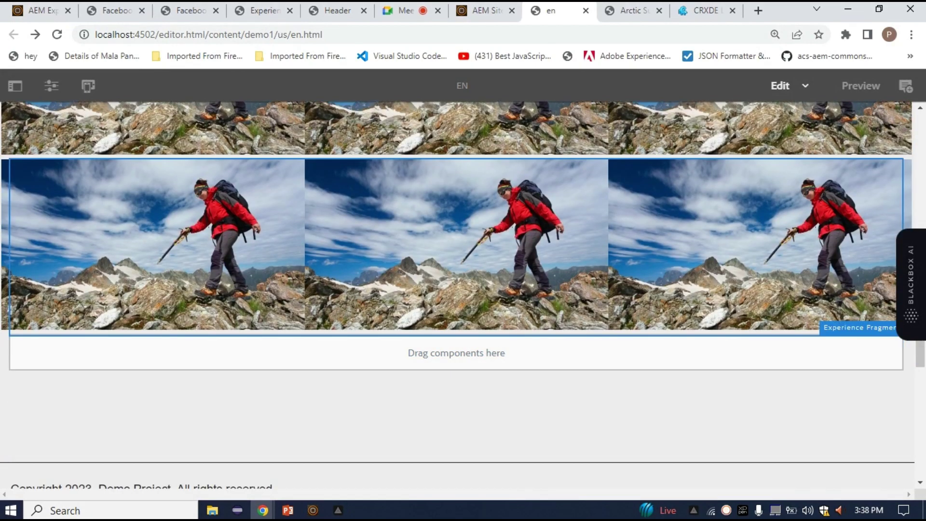
pyautogui.scroll(5, 456, 296)
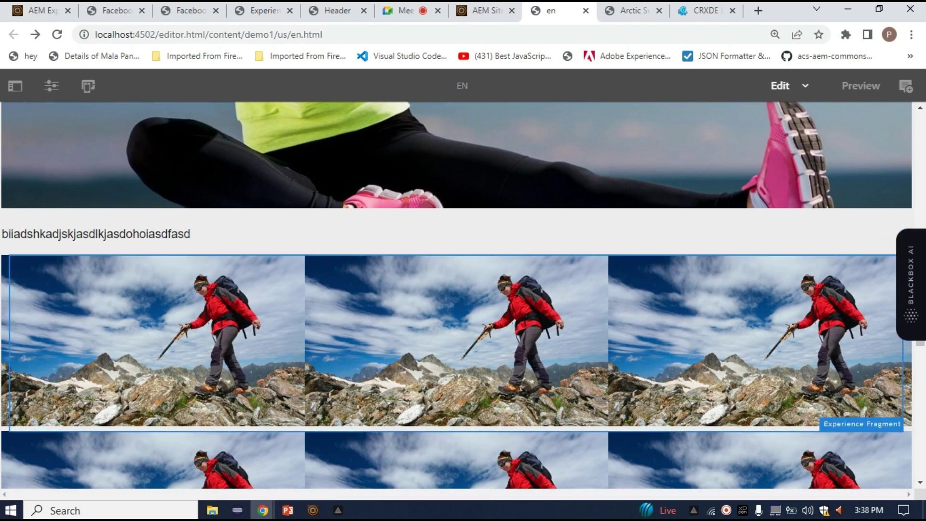
pyautogui.scroll(-3, 456, 296)
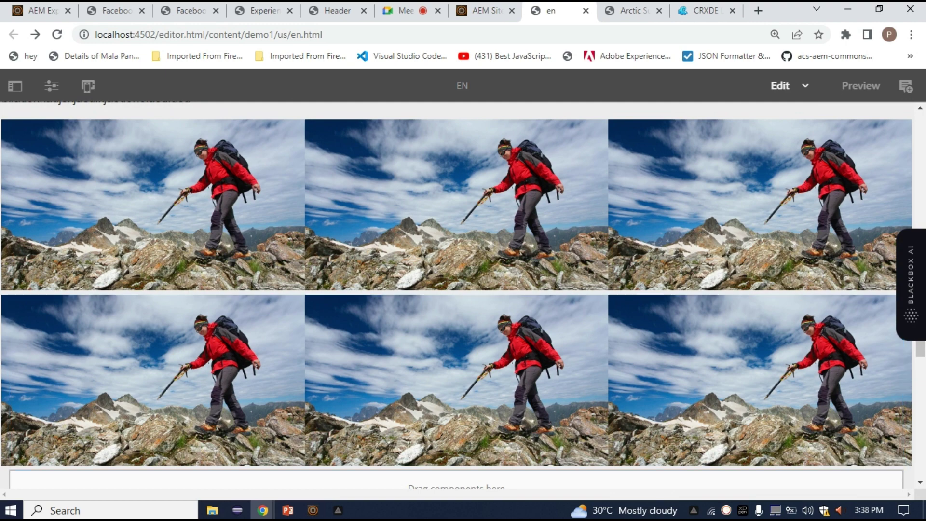
pyautogui.click(725, 510)
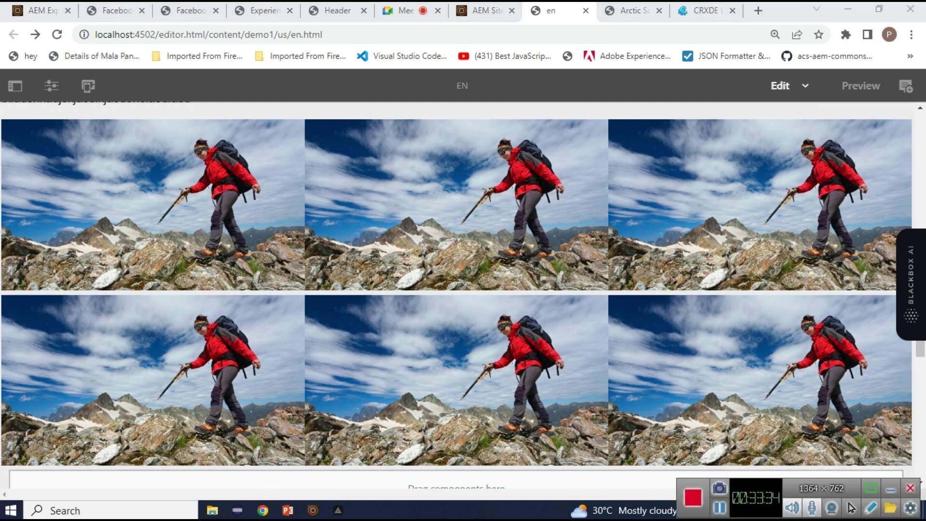